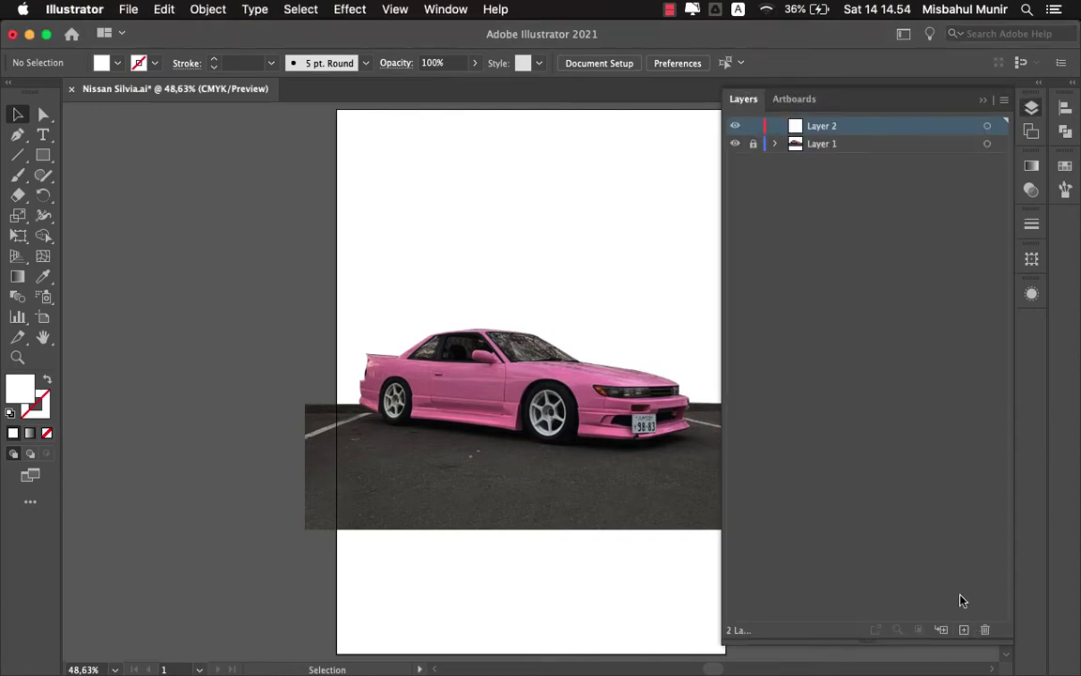
# - Pick a red stroke colour and mirror the car photo horizontally with Reflect
pyautogui.click(535, 272)
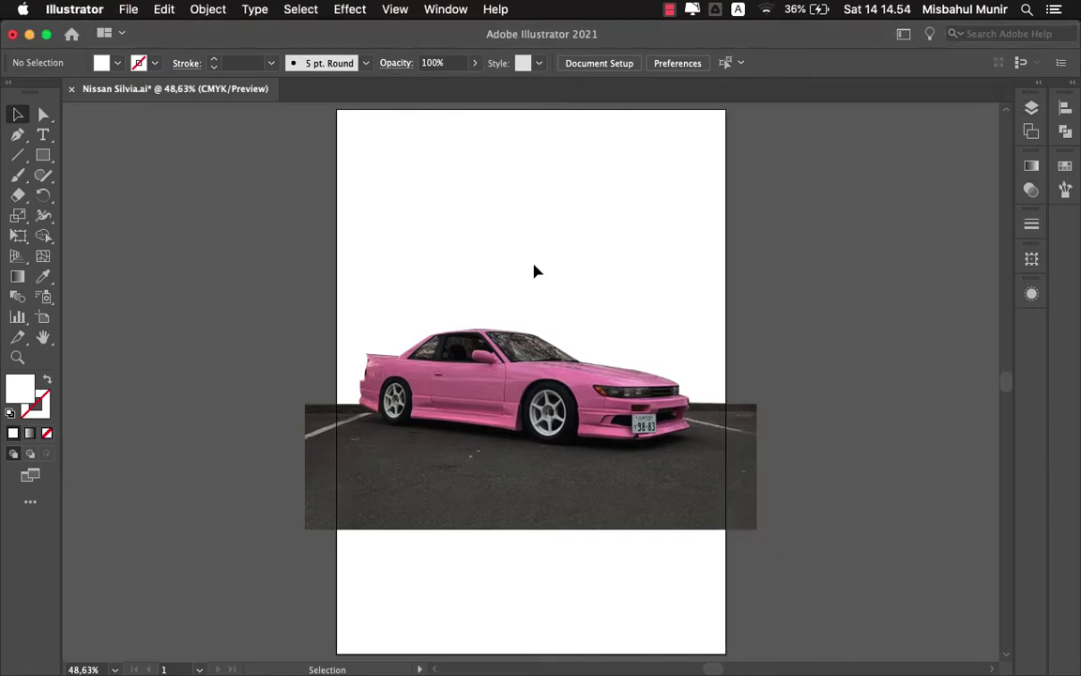
pyautogui.doubleClick(20, 387)
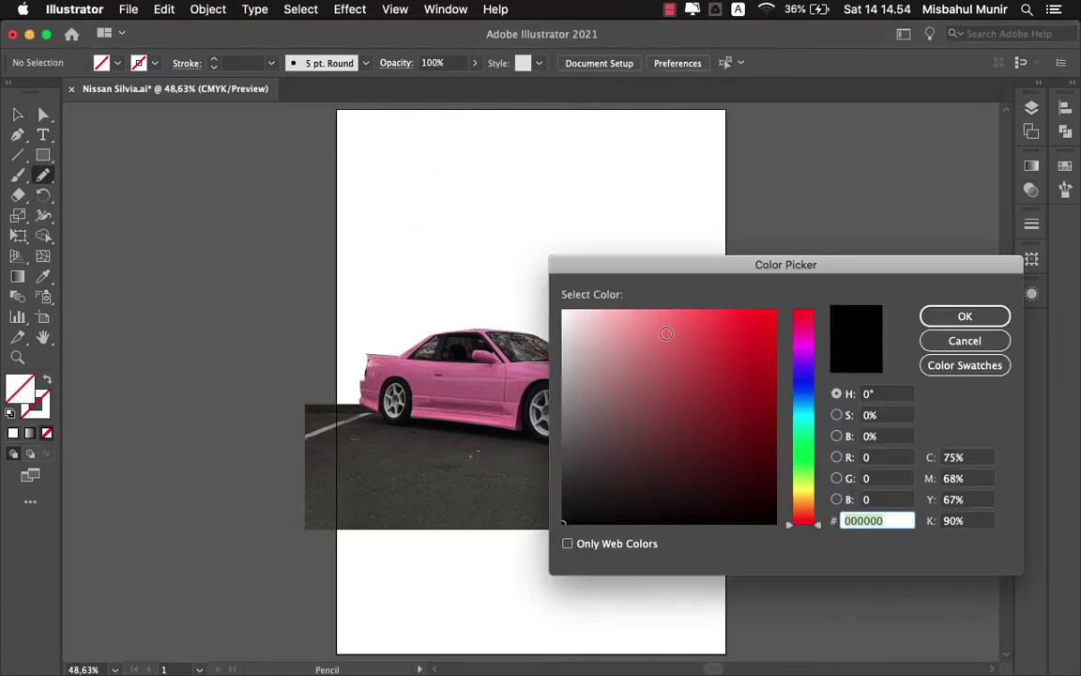
pyautogui.click(961, 318)
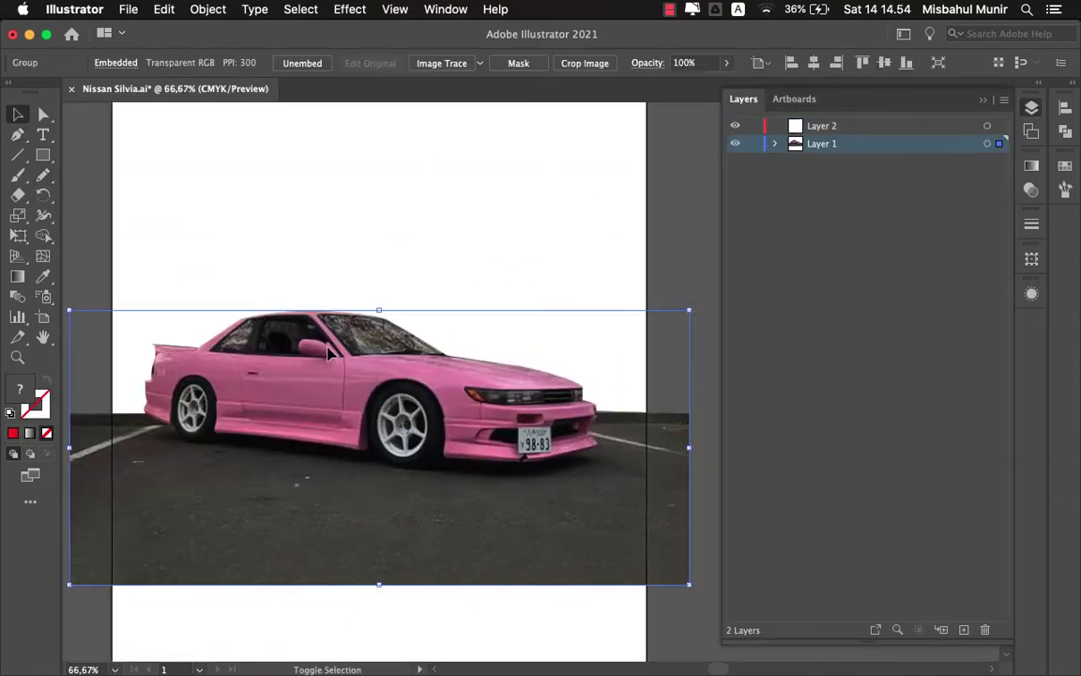
pyautogui.rightClick(405, 253)
pyautogui.click(632, 499)
# - Lock Layer 1 and Layer 2, then set a blue 3 pt stroke with no fill for tracing
pyautogui.click(752, 143)
pyautogui.click(752, 125)
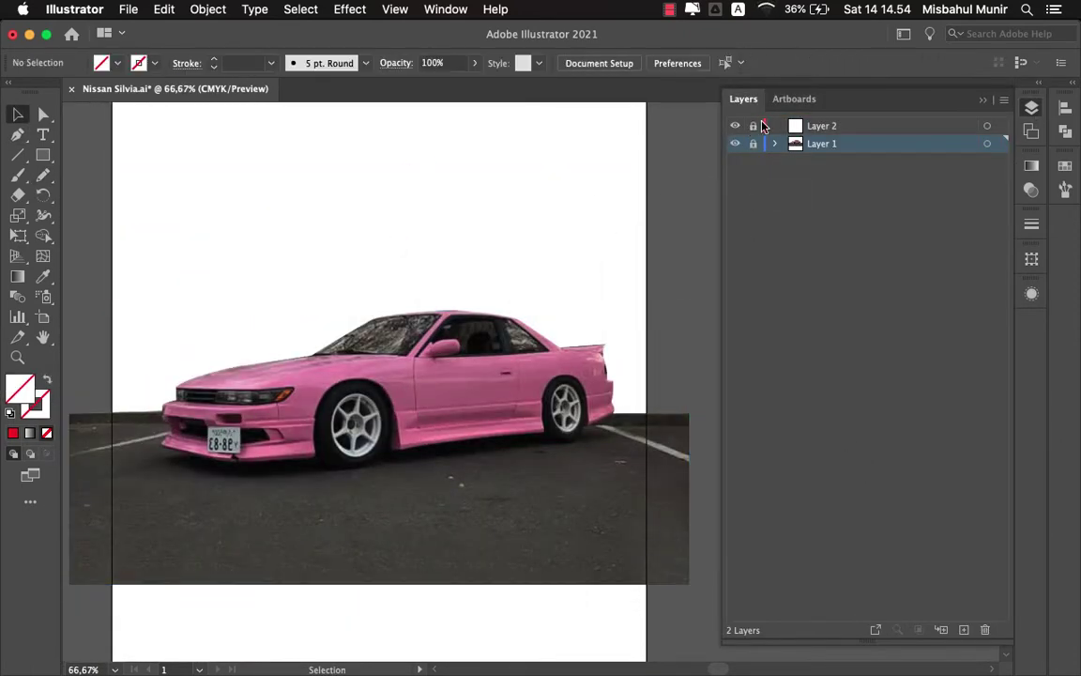
pyautogui.click(1031, 107)
pyautogui.press('p')
pyautogui.hotkey('ctrl', '1')
pyautogui.doubleClick(20, 389)
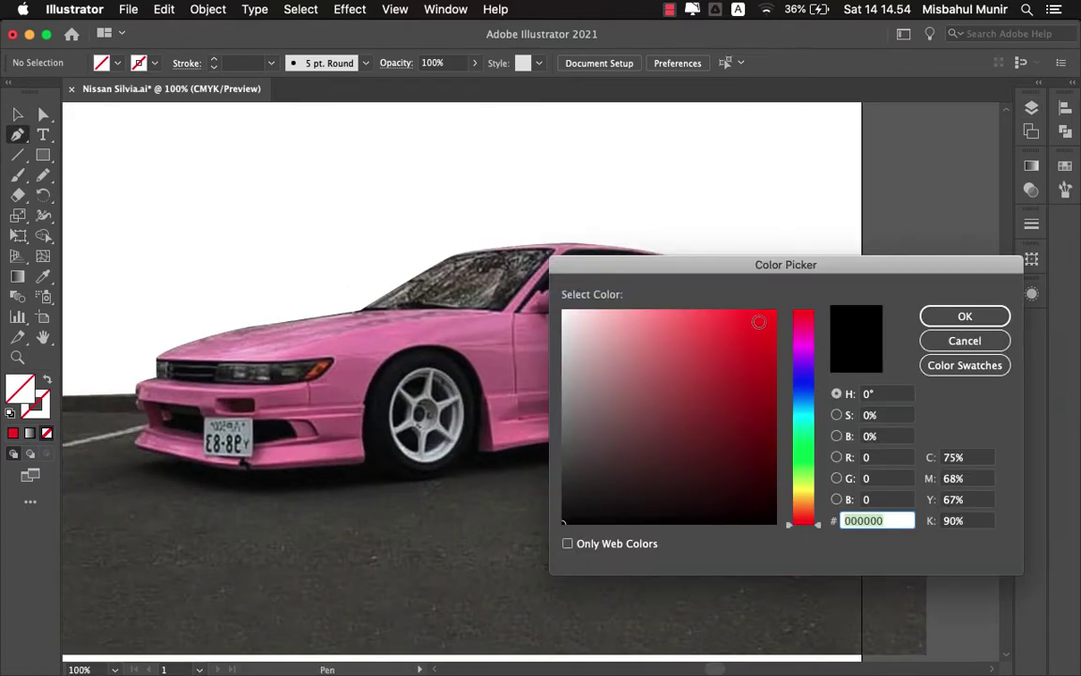
pyautogui.press('Return')
# - Start the outline at the headlight and curve it over the hood to the windshield base
pyautogui.scroll(2, 176, 326)
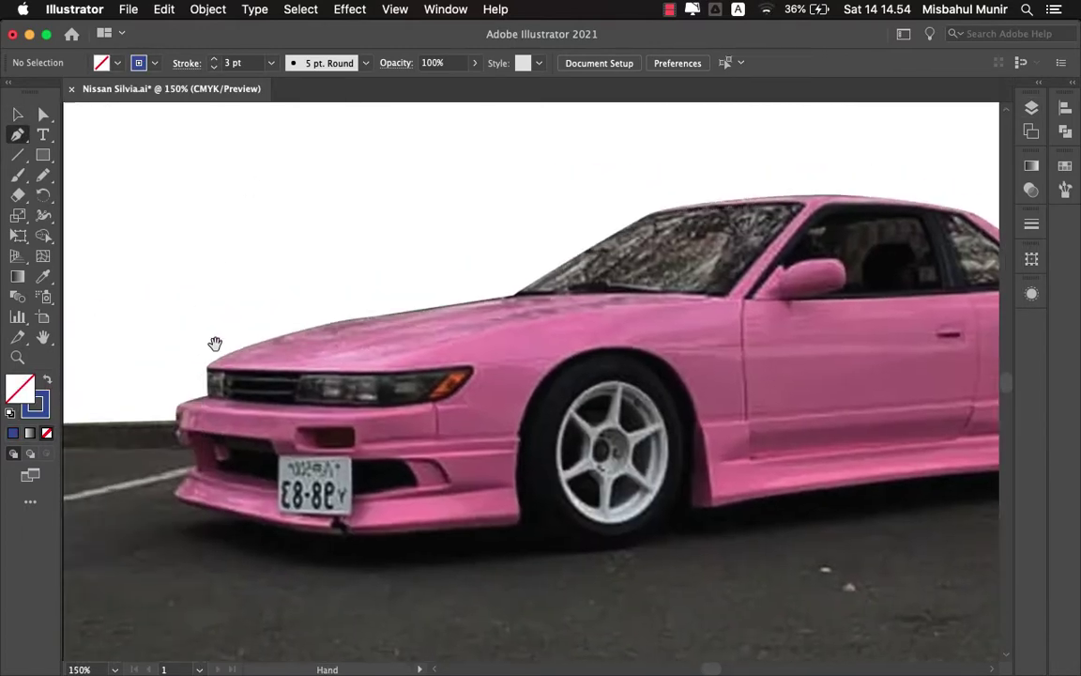
pyautogui.scroll(2, 215, 345)
pyautogui.click(143, 396)
pyautogui.click(141, 339)
pyautogui.scroll(2, 281, 300)
pyautogui.hscroll(-2, 281, 300)
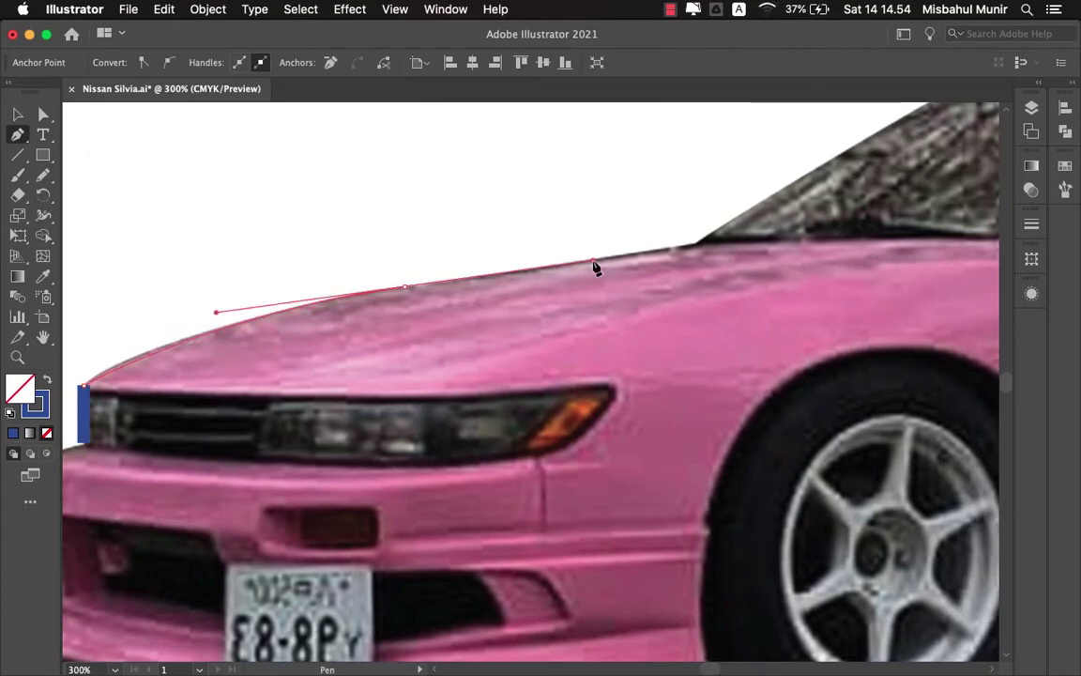
pyautogui.moveTo(593, 268); pyautogui.dragTo(597, 266)
pyautogui.click(696, 245)
# - Continue the outline to the trunk, down the trunk edge and along the rear bumper
pyautogui.hscroll(5, 469, 282)
pyautogui.scroll(2, 469, 282)
pyautogui.hscroll(5, 563, 230)
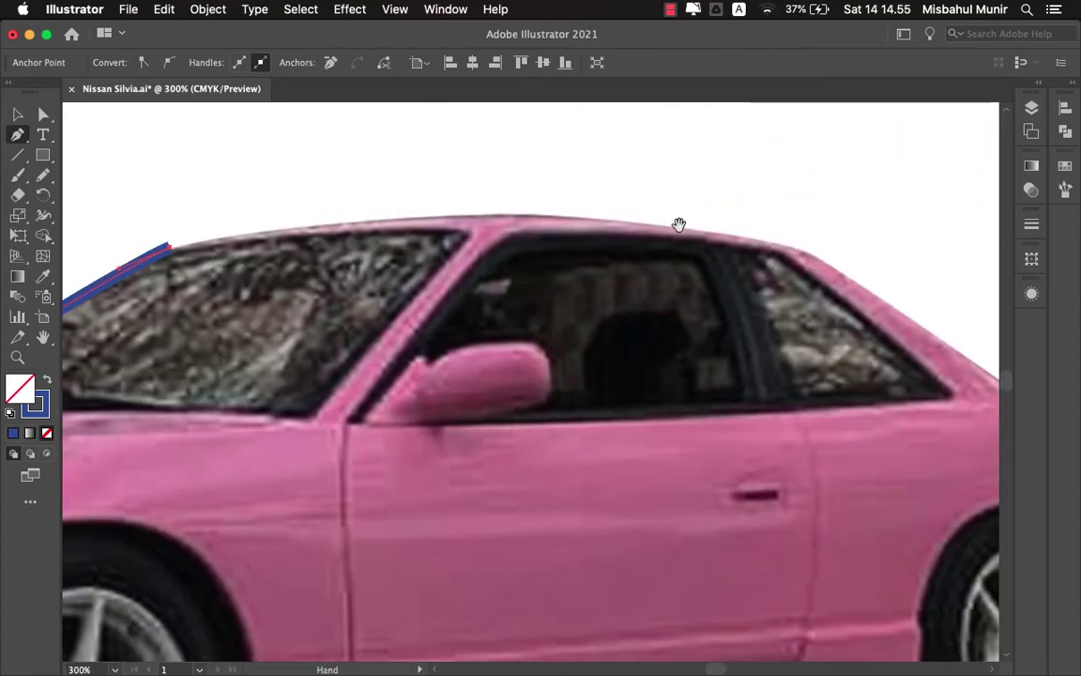
pyautogui.scroll(-2, 601, 218)
pyautogui.hscroll(2, 535, 244)
pyautogui.scroll(-1, 534, 244)
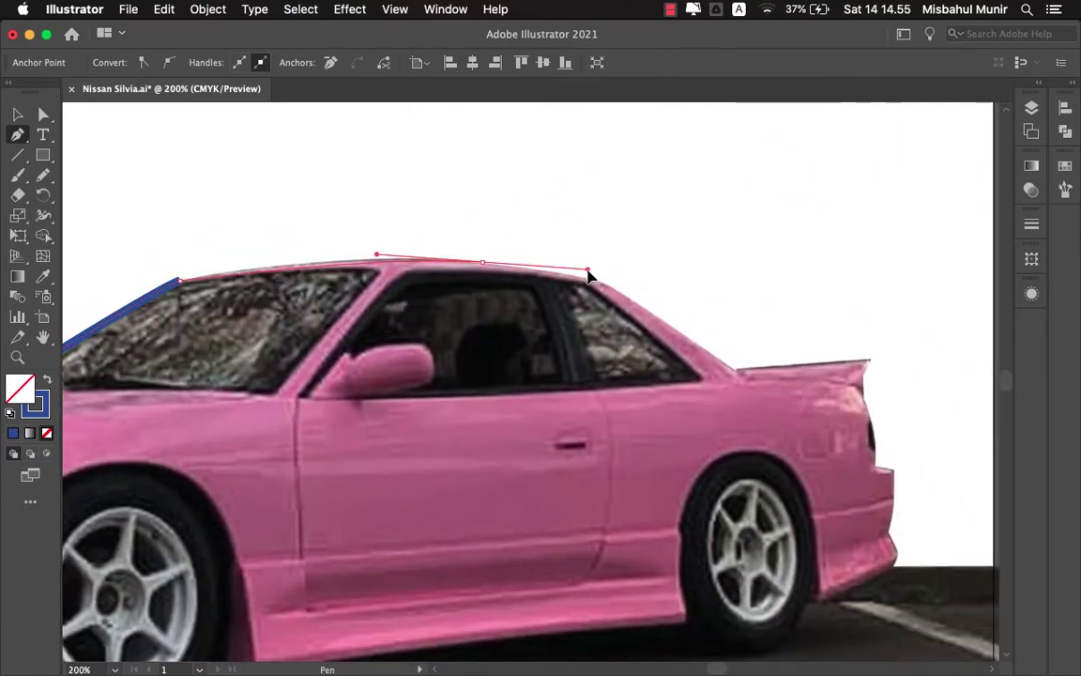
pyautogui.scroll(2, 588, 272)
pyautogui.hscroll(3, 489, 229)
pyautogui.scroll(-2, 530, 265)
pyautogui.scroll(-1, 766, 306)
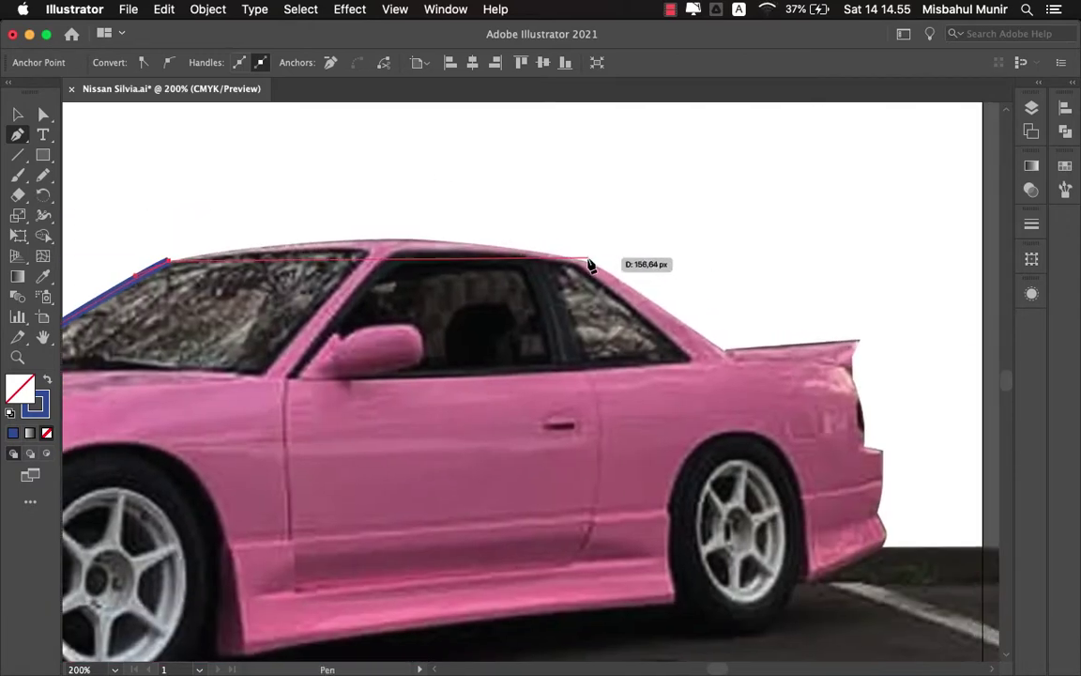
pyautogui.hscroll(3, 586, 246)
pyautogui.scroll(-1, 587, 246)
pyautogui.scroll(2, 487, 309)
pyautogui.click(525, 381)
pyautogui.moveTo(625, 347); pyautogui.dragTo(439, 238)
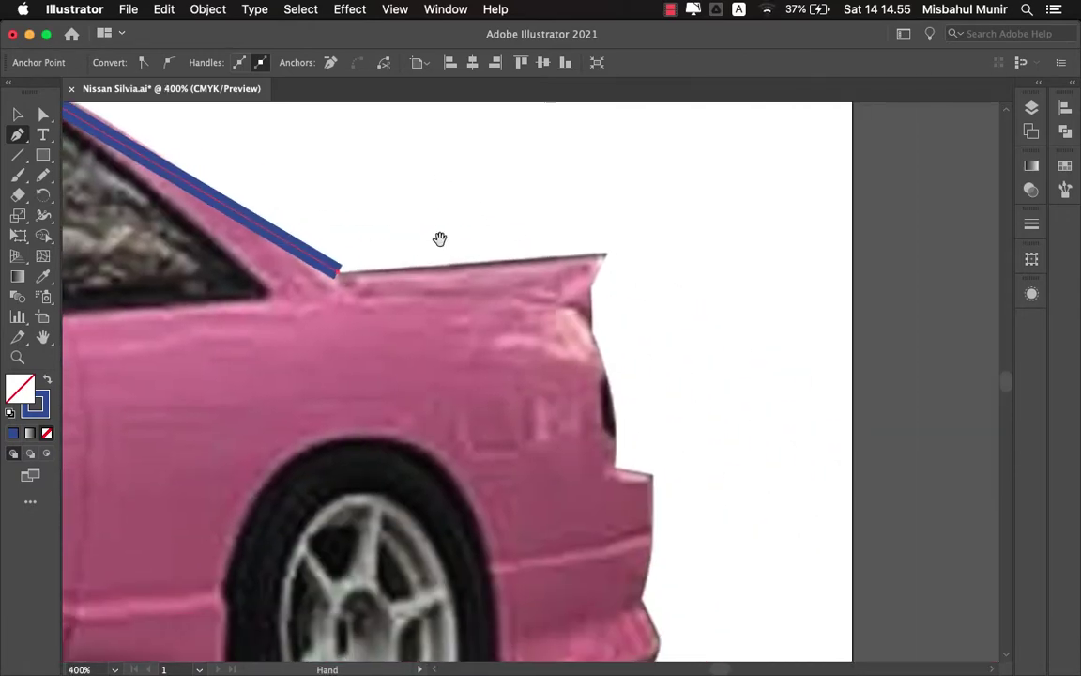
pyautogui.scroll(-4, 607, 294)
pyautogui.hscroll(3, 607, 295)
pyautogui.click(465, 286)
pyautogui.click(507, 306)
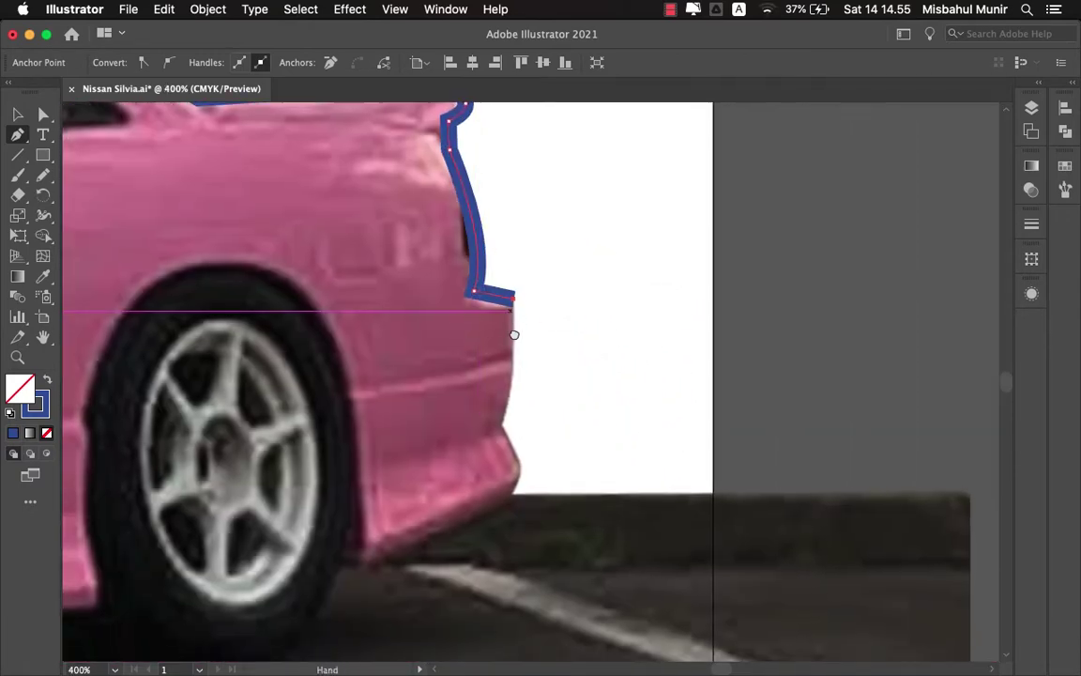
pyautogui.scroll(-2, 511, 334)
pyautogui.scroll(-2, 441, 453)
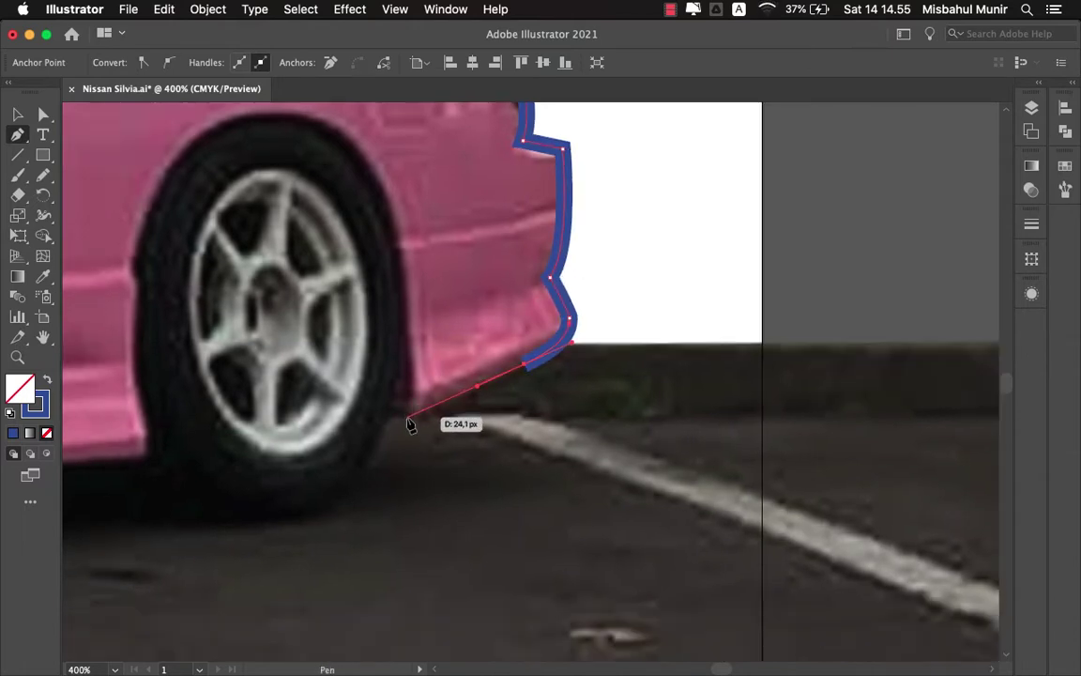
pyautogui.click(410, 427)
pyautogui.hscroll(-3, 469, 282)
# - Curve the outline over the rear wheel arch, undoing the misplaced anchors
pyautogui.click(493, 250)
pyautogui.moveTo(371, 238); pyautogui.dragTo(336, 327)
pyautogui.scroll(-3, 336, 327)
pyautogui.moveTo(332, 256); pyautogui.dragTo(337, 263)
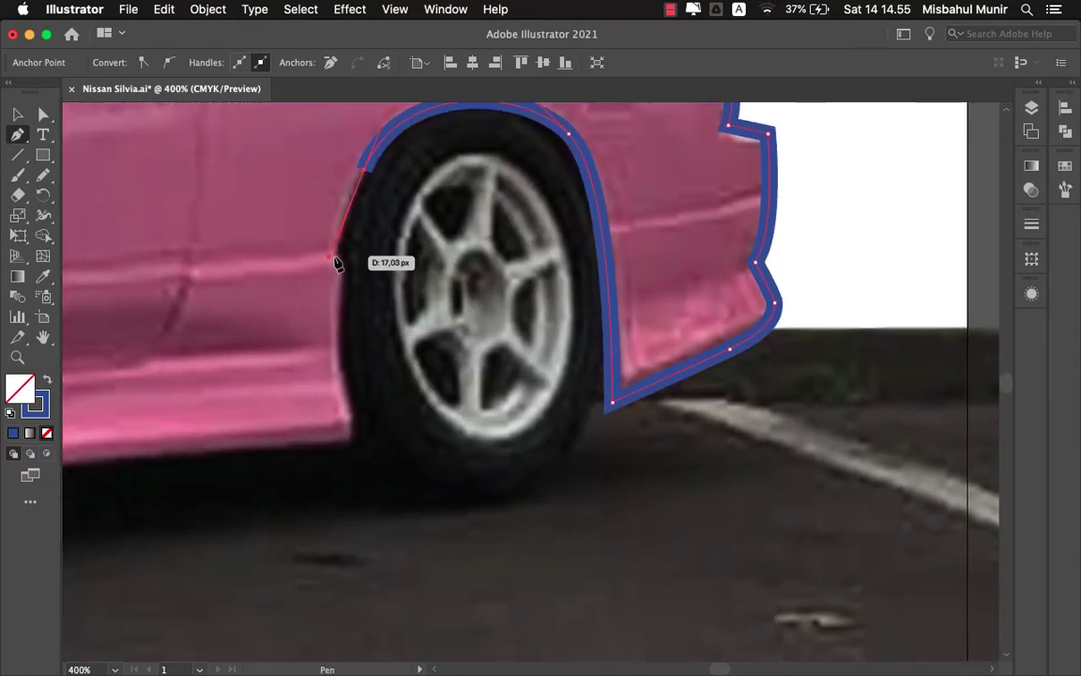
pyautogui.scroll(3, 344, 356)
pyautogui.hotkey('ctrl', 'z')
pyautogui.hotkey('ctrl', 'z')
pyautogui.hotkey('ctrl', 'z')
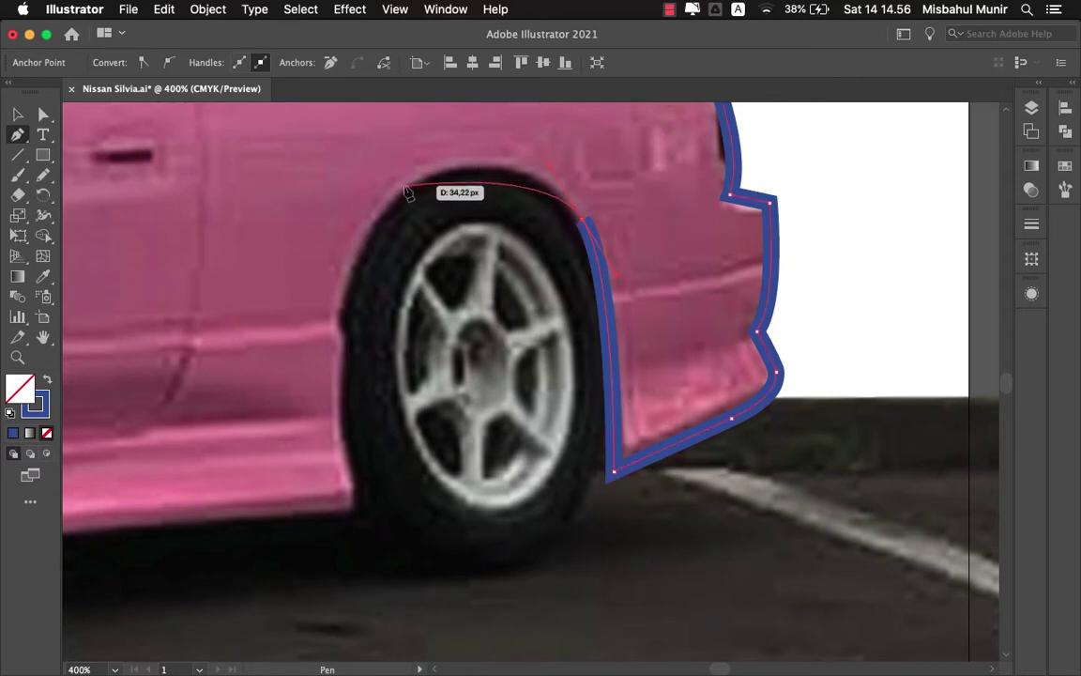
pyautogui.scroll(-3, 339, 335)
pyautogui.moveTo(339, 335); pyautogui.dragTo(369, 319)
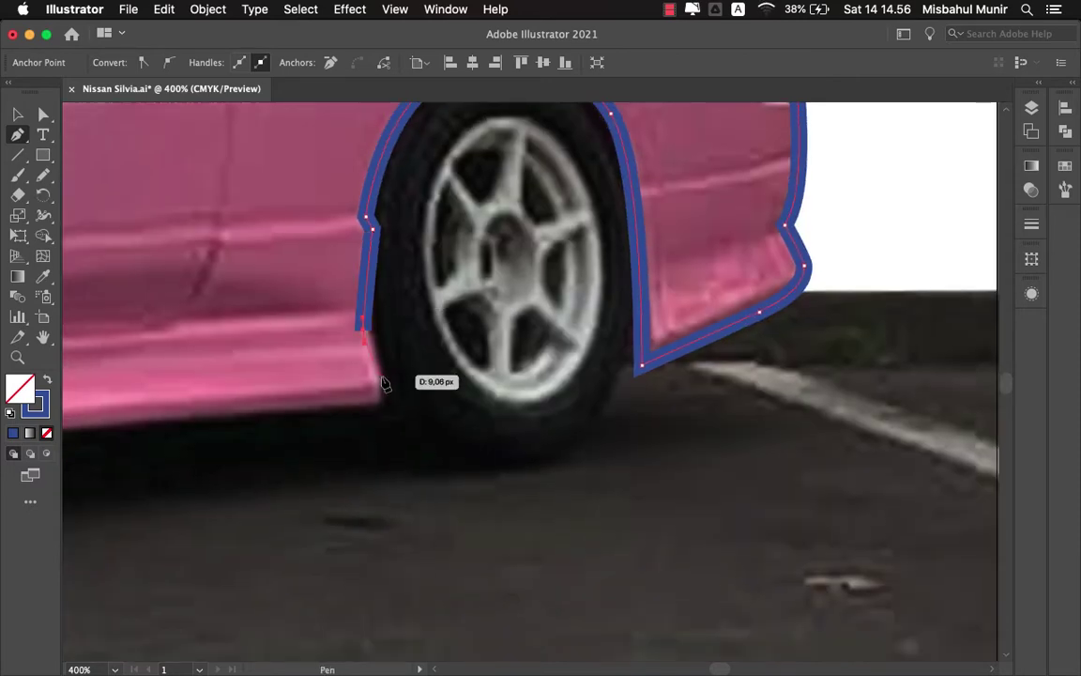
# - Trace beneath the front wheel arch and along the bottom of the front bumper
pyautogui.hotkey('ctrl', '-')
pyautogui.hotkey('ctrl', '-')
pyautogui.hotkey('ctrl', '-')
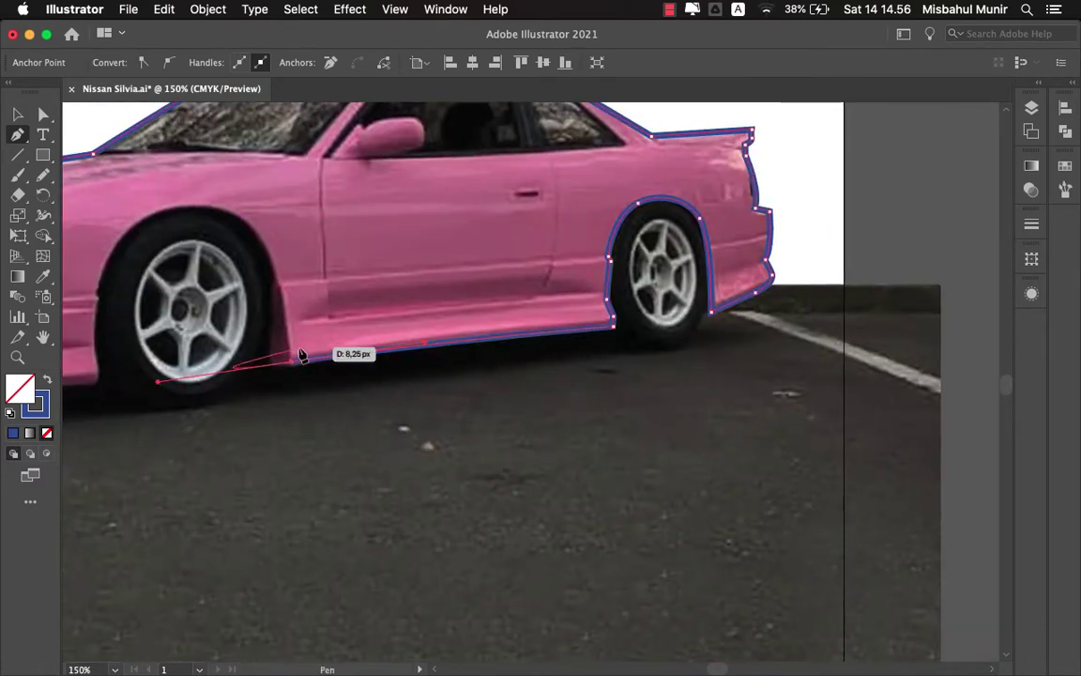
pyautogui.moveTo(302, 355); pyautogui.dragTo(400, 370)
pyautogui.hotkey('ctrl', '+')
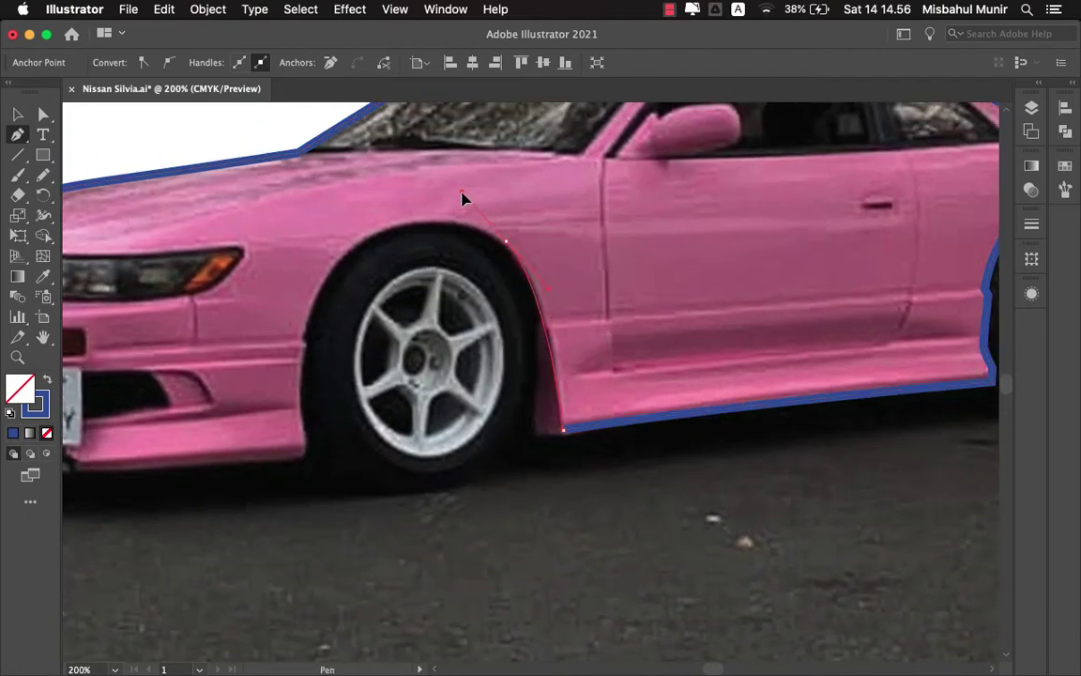
pyautogui.hotkey('ctrl', '+')
pyautogui.moveTo(317, 314); pyautogui.dragTo(283, 289)
pyautogui.scroll(-2, 283, 289)
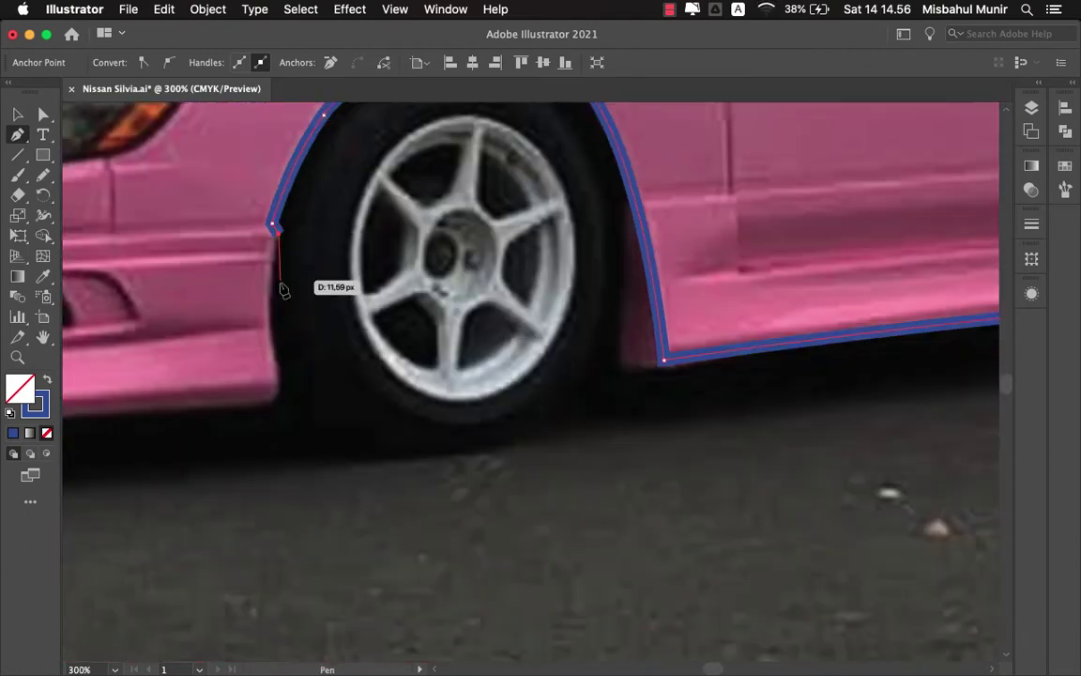
pyautogui.moveTo(278, 410); pyautogui.dragTo(578, 423)
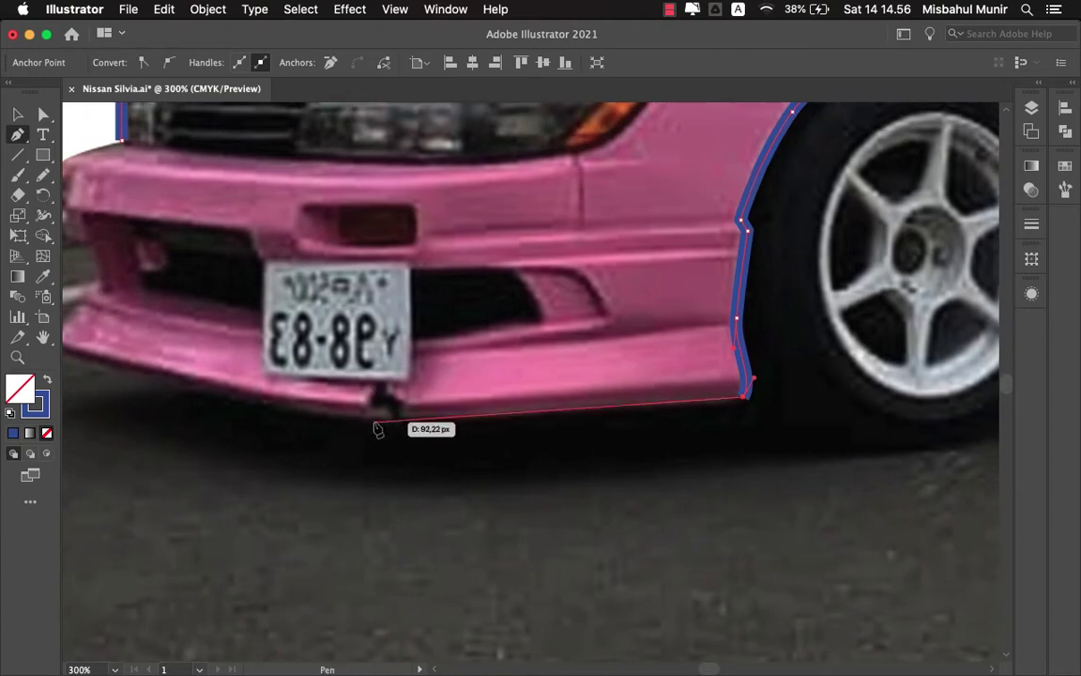
pyautogui.moveTo(383, 410); pyautogui.dragTo(341, 409)
pyautogui.moveTo(374, 429)
pyautogui.mouseDown()
pyautogui.moveTo(450, 427)
pyautogui.moveTo(494, 448)
pyautogui.mouseUp()
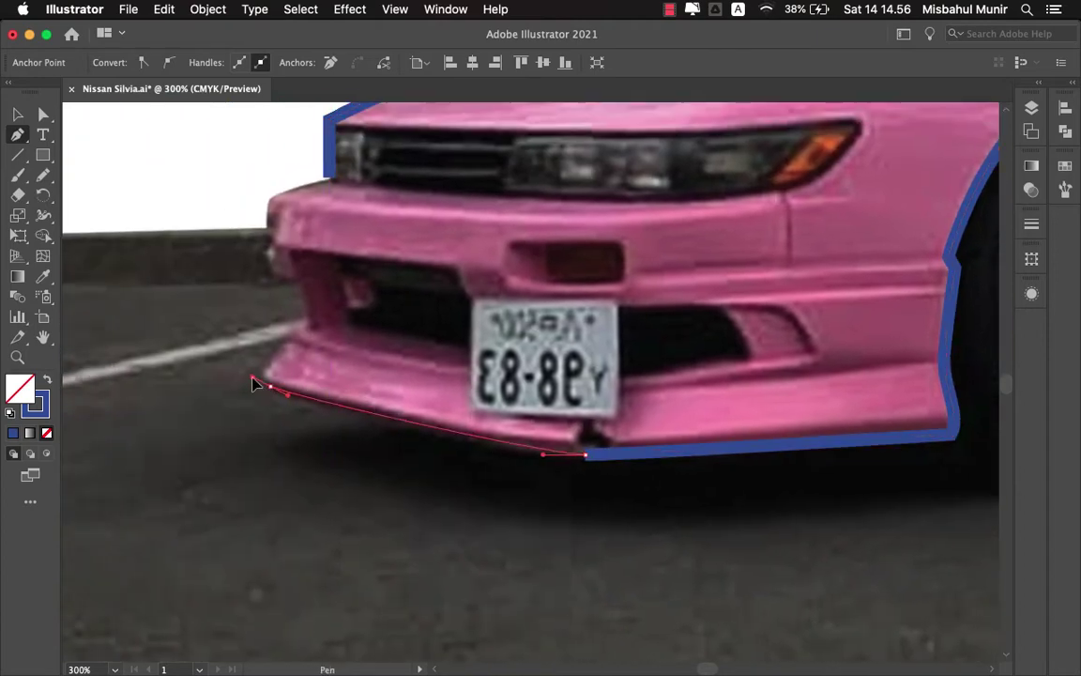
# - Run the outline up the front bumper corner and close it at the starting anchor
pyautogui.click(307, 330)
pyautogui.hotkey('ctrl', '+')
pyautogui.moveTo(506, 309); pyautogui.dragTo(386, 372)
pyautogui.click(386, 372)
pyautogui.scroll(3, 352, 331)
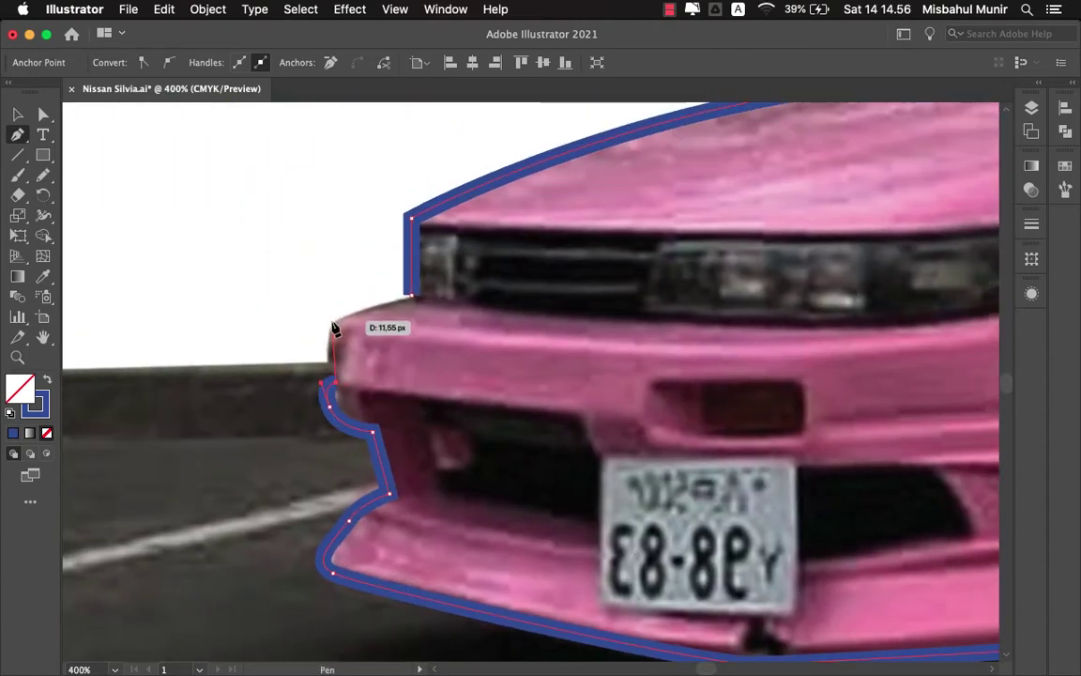
pyautogui.click(411, 297)
pyautogui.hotkey('ctrl', '-')
pyautogui.hotkey('ctrl', '-')
pyautogui.hotkey('ctrl', '-')
pyautogui.click(476, 242)
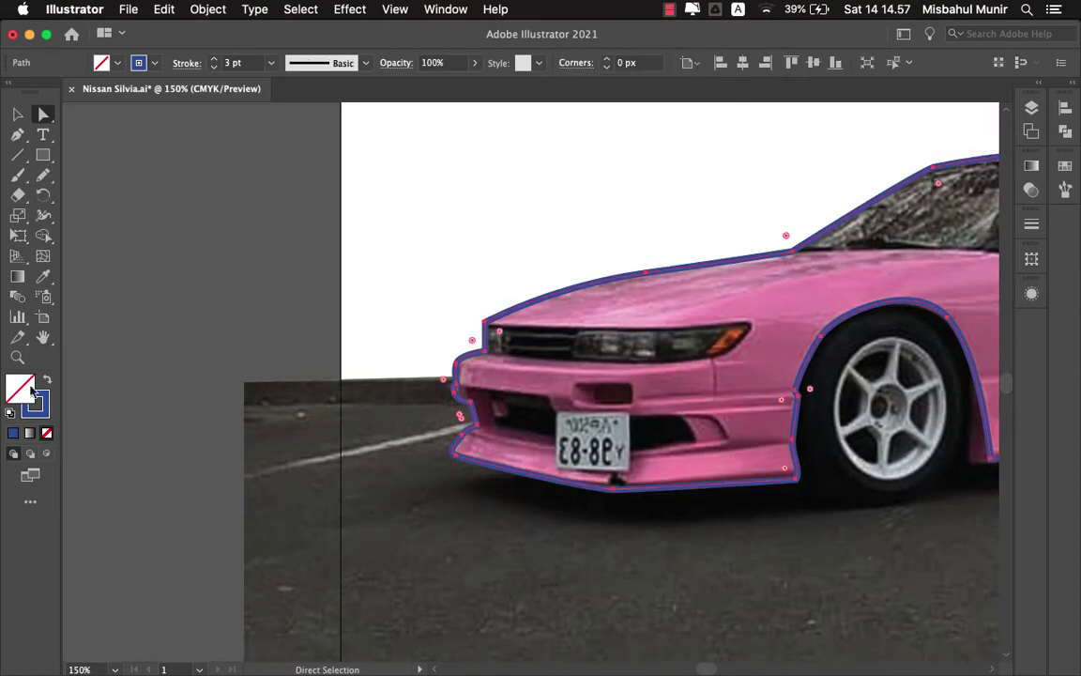
# - Reconfirm the outline's blue stroke colour and select the whole car outline path
pyautogui.doubleClick(34, 402)
pyautogui.press('Return')
pyautogui.click(364, 238)
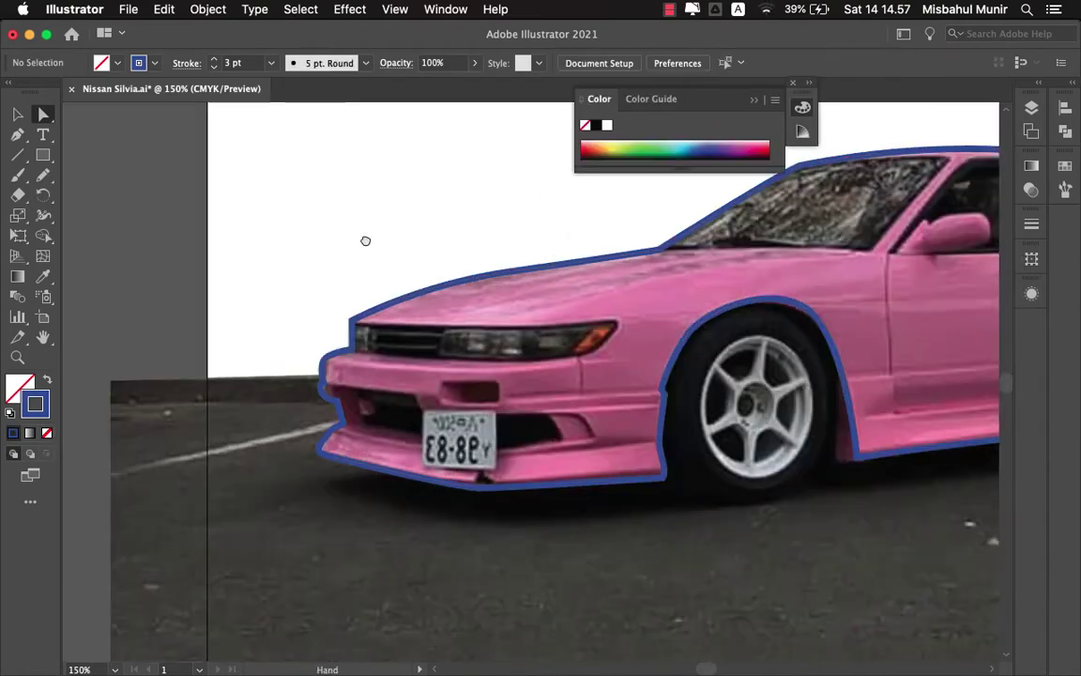
pyautogui.scroll(2, 345, 272)
pyautogui.click(384, 321)
pyautogui.click(321, 272)
pyautogui.hscroll(-5, 321, 272)
pyautogui.press('v')
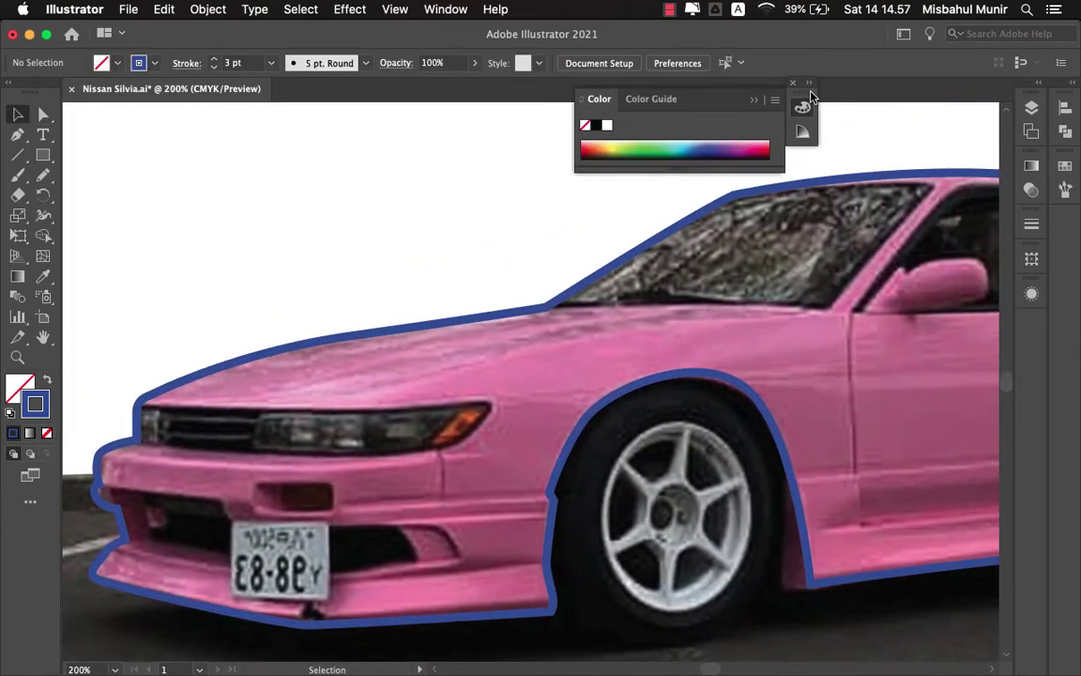
# - Switch the document to RGB colour mode and recolour the outline pure blue 0000FF
pyautogui.click(164, 9)
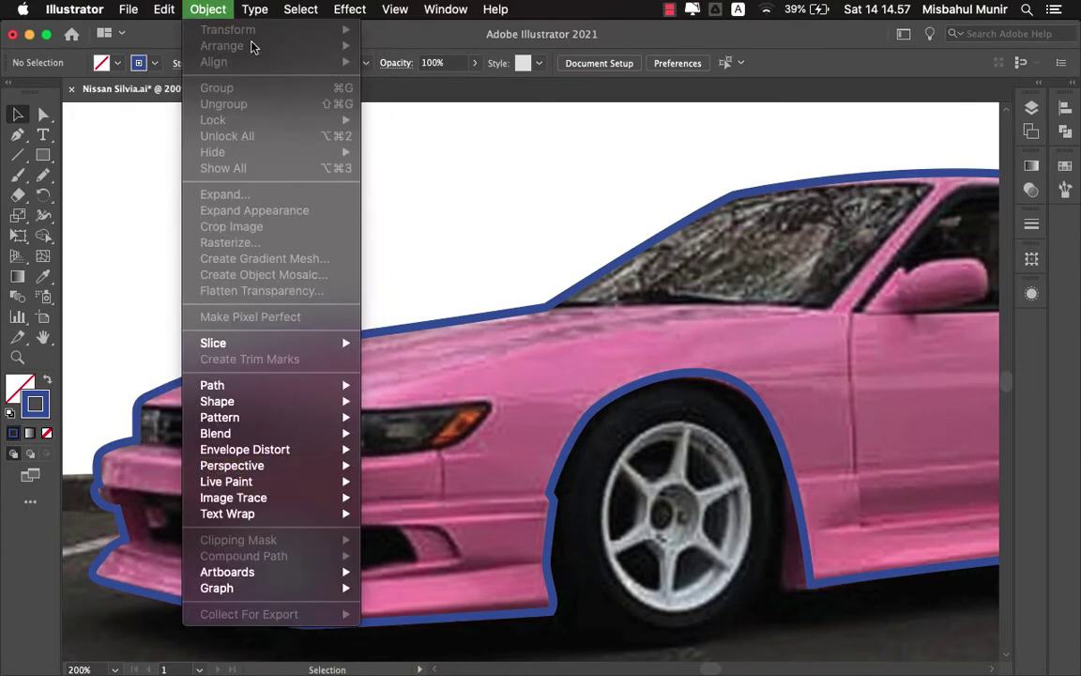
pyautogui.click(352, 413)
pyautogui.hotkey('ctrl', '=')
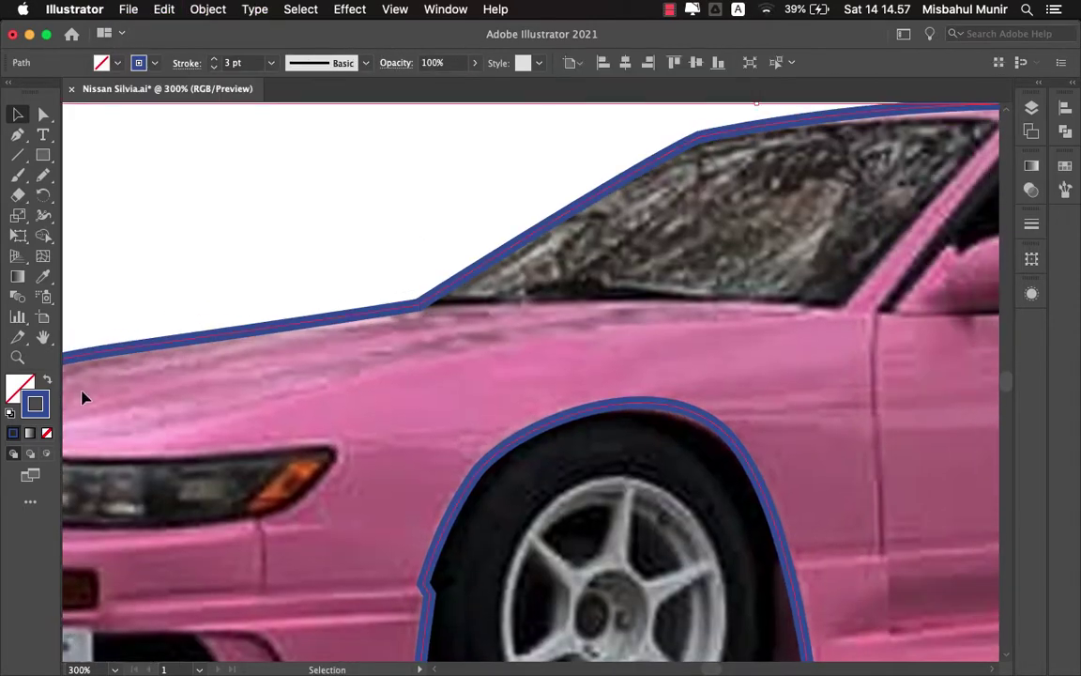
pyautogui.doubleClick(35, 403)
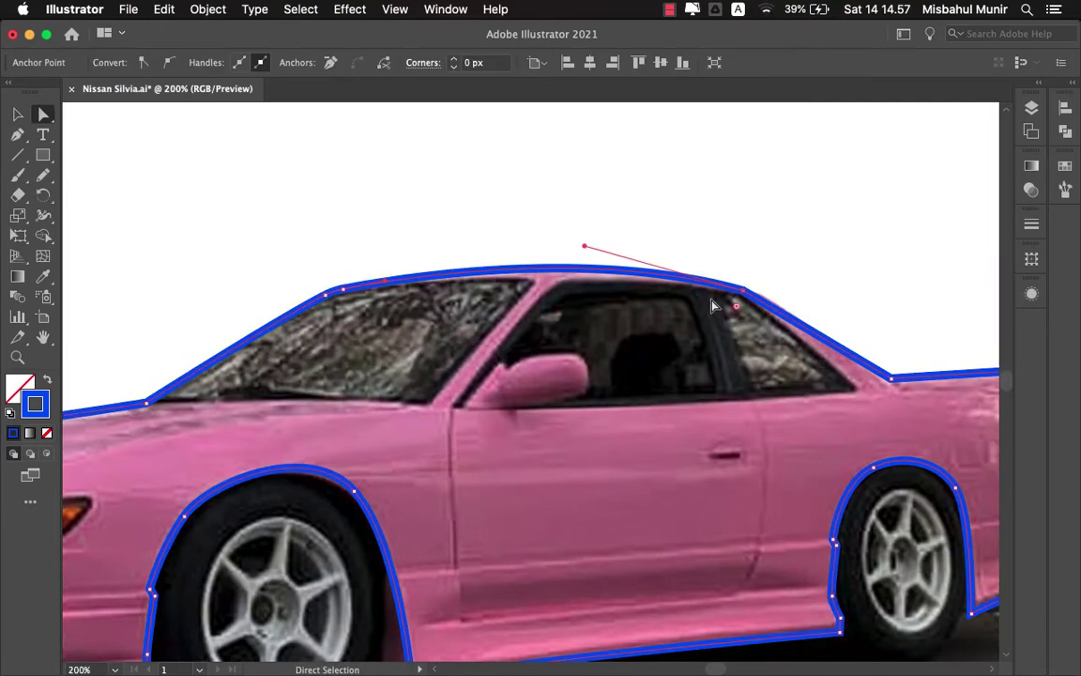
pyautogui.click(612, 207)
pyautogui.scroll(-3, 497, 238)
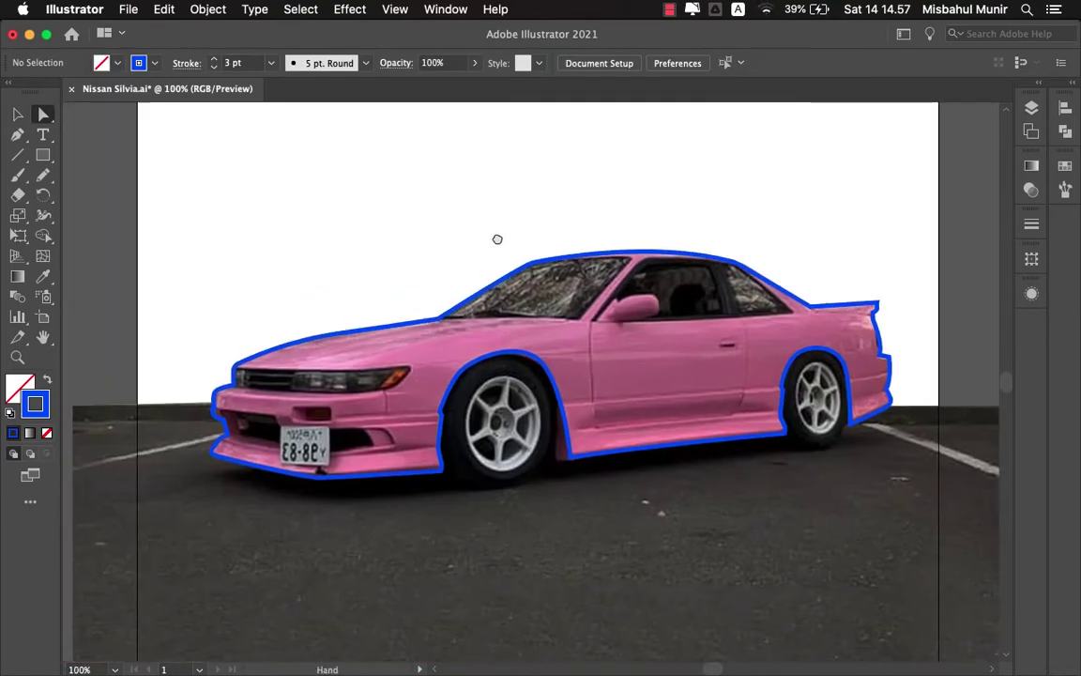
pyautogui.scroll(3, 523, 255)
pyautogui.press('p')
pyautogui.scroll(3, 522, 255)
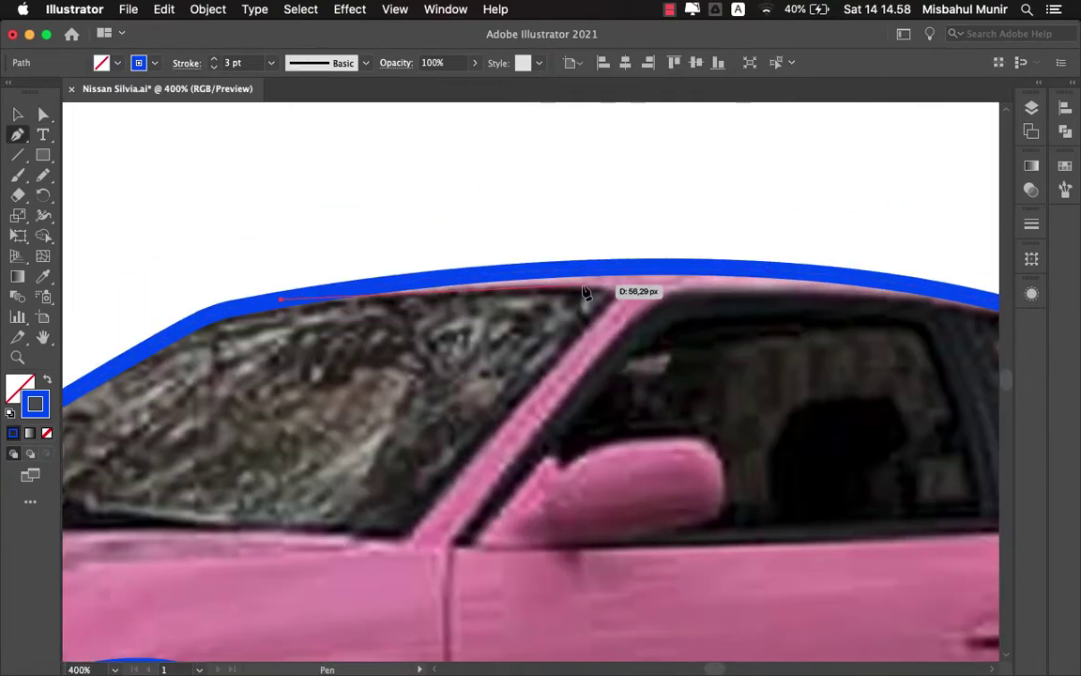
# - Trace the windshield's bottom edge from the roof line to the A-pillar base
pyautogui.moveTo(547, 285); pyautogui.dragTo(611, 284)
pyautogui.scroll(-5, 553, 379)
pyautogui.click(441, 415)
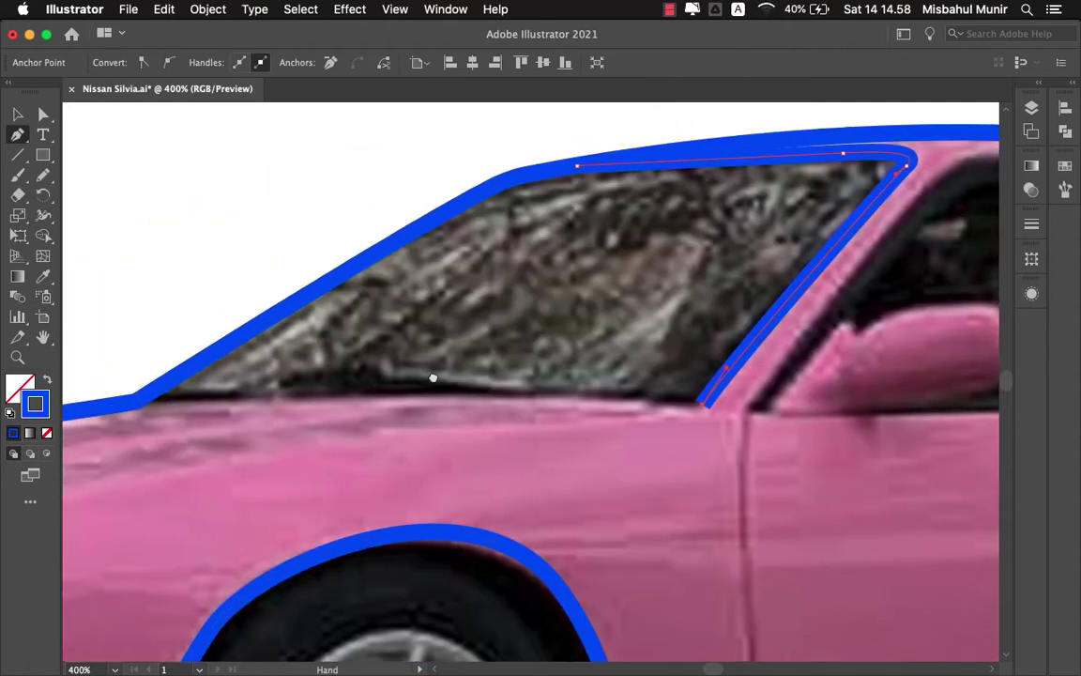
pyautogui.hscroll(-5, 431, 379)
pyautogui.hscroll(-3, 186, 397)
pyautogui.click(340, 336)
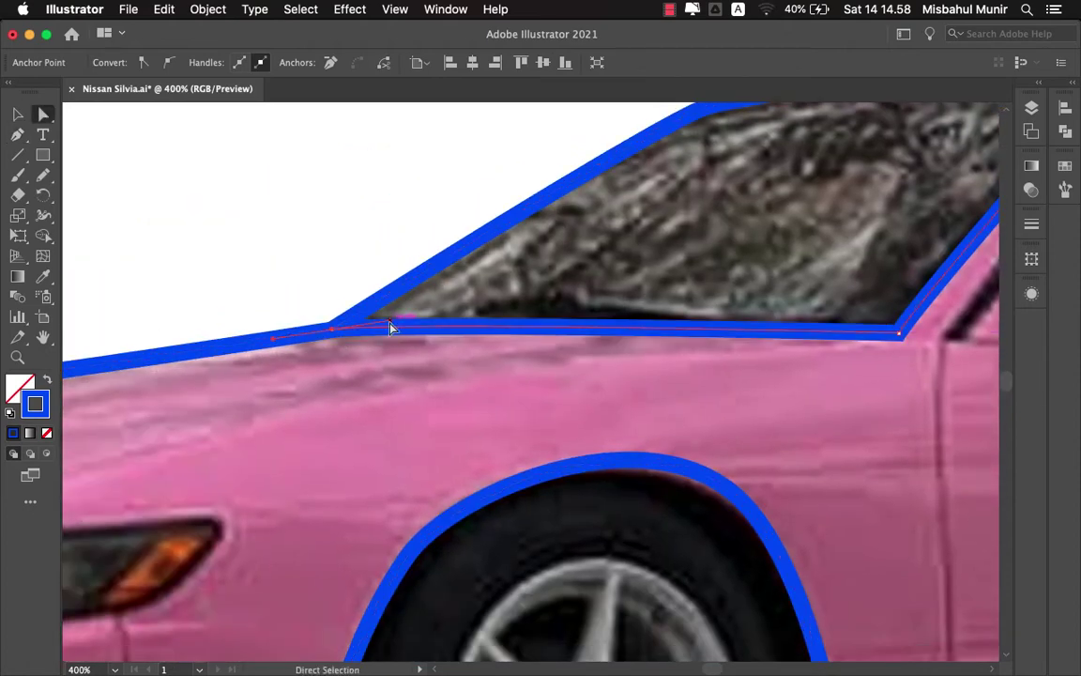
pyautogui.keyDown('super'); pyautogui.click(668, 321); pyautogui.keyUp('super')
pyautogui.hscroll(6, 566, 281)
# - Outline the side window, curving its top edge along the roof
pyautogui.click(374, 270)
pyautogui.click(572, 285)
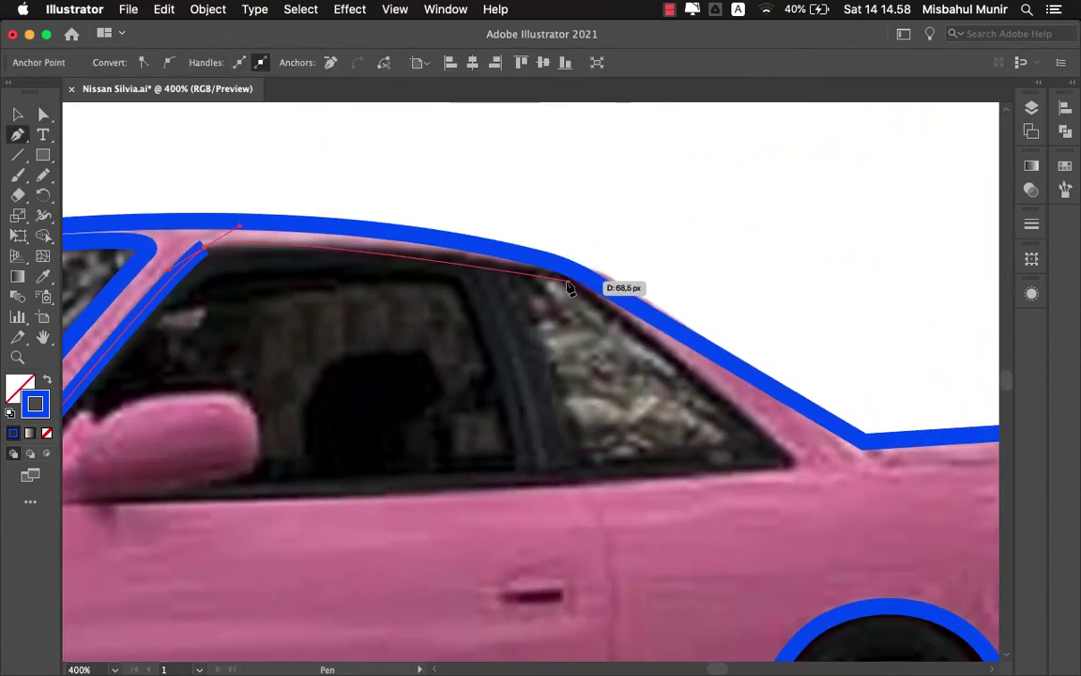
pyautogui.click(631, 320)
pyautogui.moveTo(496, 336); pyautogui.dragTo(621, 369)
pyautogui.hscroll(-4, 621, 369)
pyautogui.click(173, 335)
# - Round the windshield's corner at the door pillar using Direct Selection, then deselect the outlines
pyautogui.press('a')
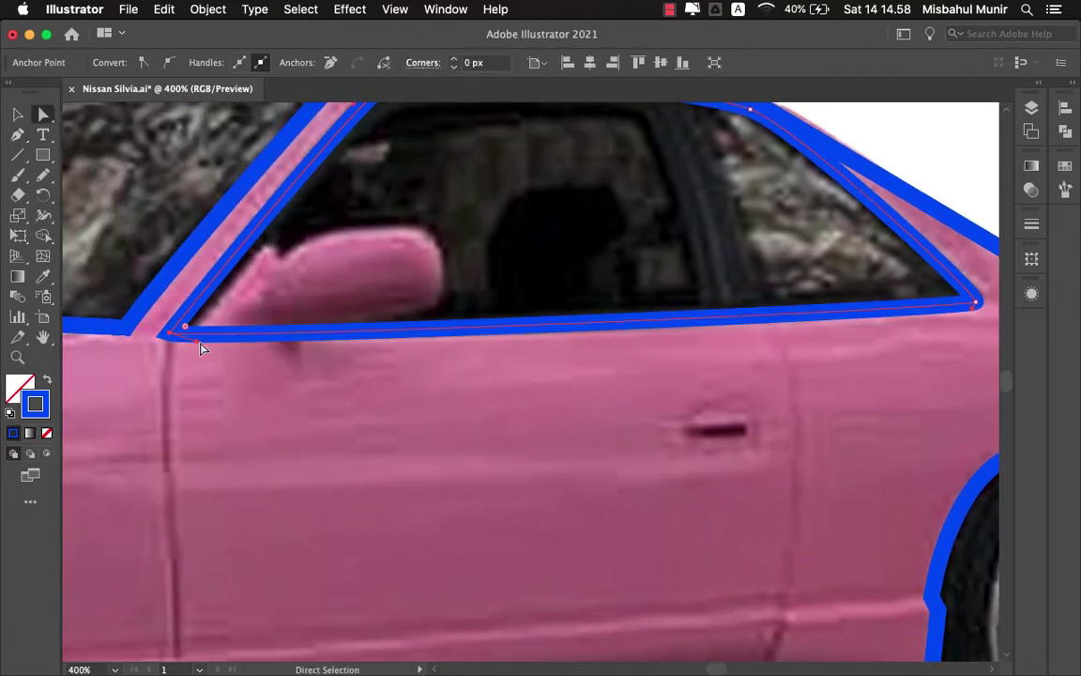
pyautogui.hscroll(-3, 343, 309)
pyautogui.hscroll(-2, 270, 361)
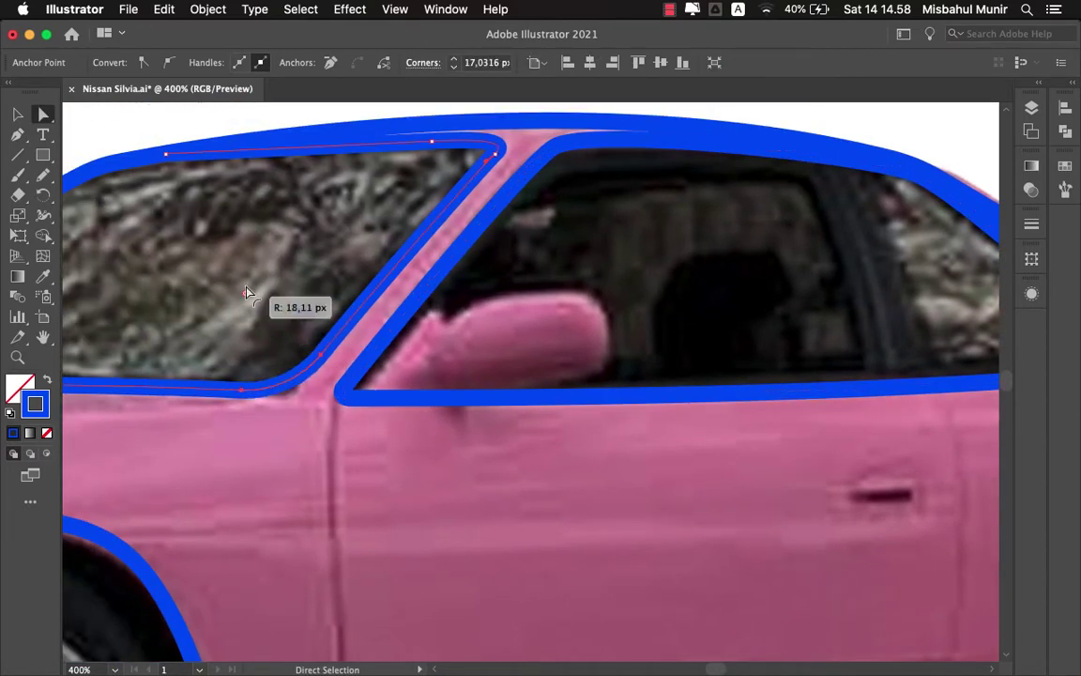
pyautogui.press('super+shift+a')
pyautogui.press('super+minus')
pyautogui.press('super+minus')
pyautogui.hscroll(-2, 379, 239)
pyautogui.press('v')
pyautogui.click(313, 390)
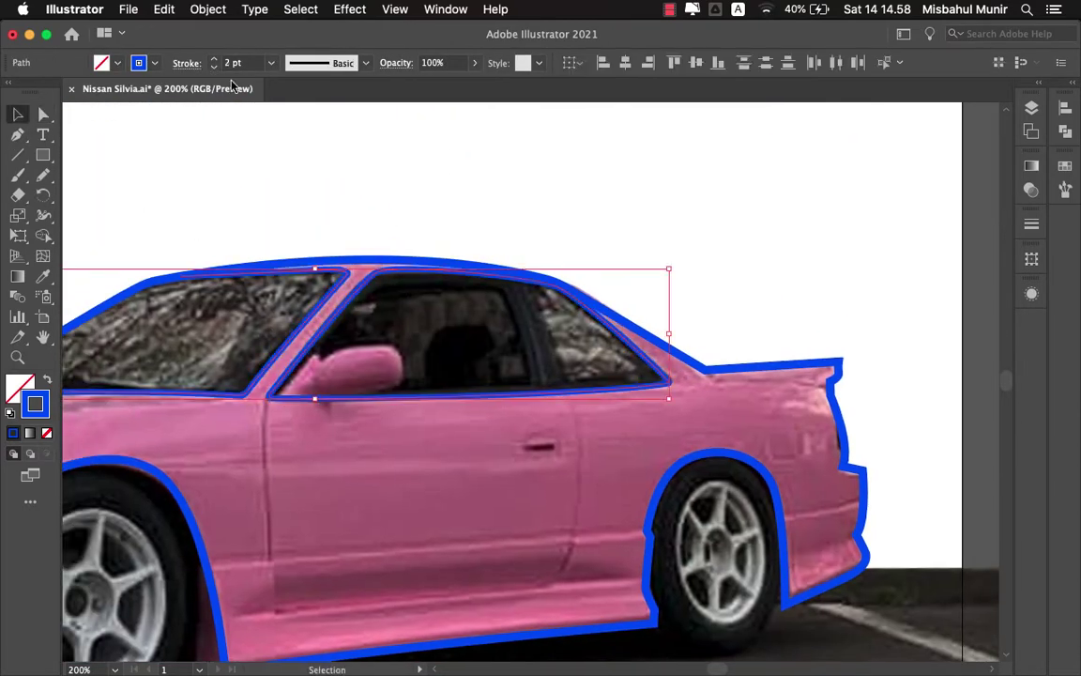
pyautogui.press('super+shift+a')
pyautogui.press('super+plus')
pyautogui.press('super+plus')
pyautogui.hscroll(-2, 550, 266)
pyautogui.press('super+minus')
pyautogui.hscroll(-3, 415, 246)
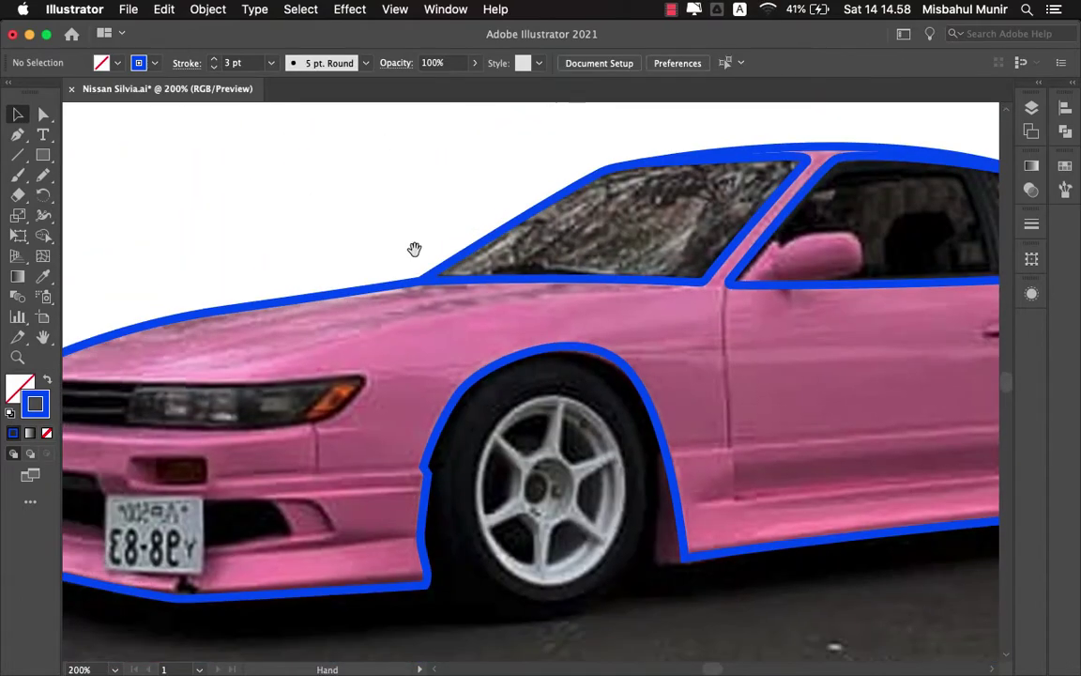
pyautogui.hscroll(-3, 470, 194)
# - Trace the headlight outline with the Pen tool, curving its bottom edge and corner
pyautogui.press('p')
pyautogui.hscroll(-3, 304, 285)
pyautogui.press('super+plus')
pyautogui.hscroll(2, 483, 345)
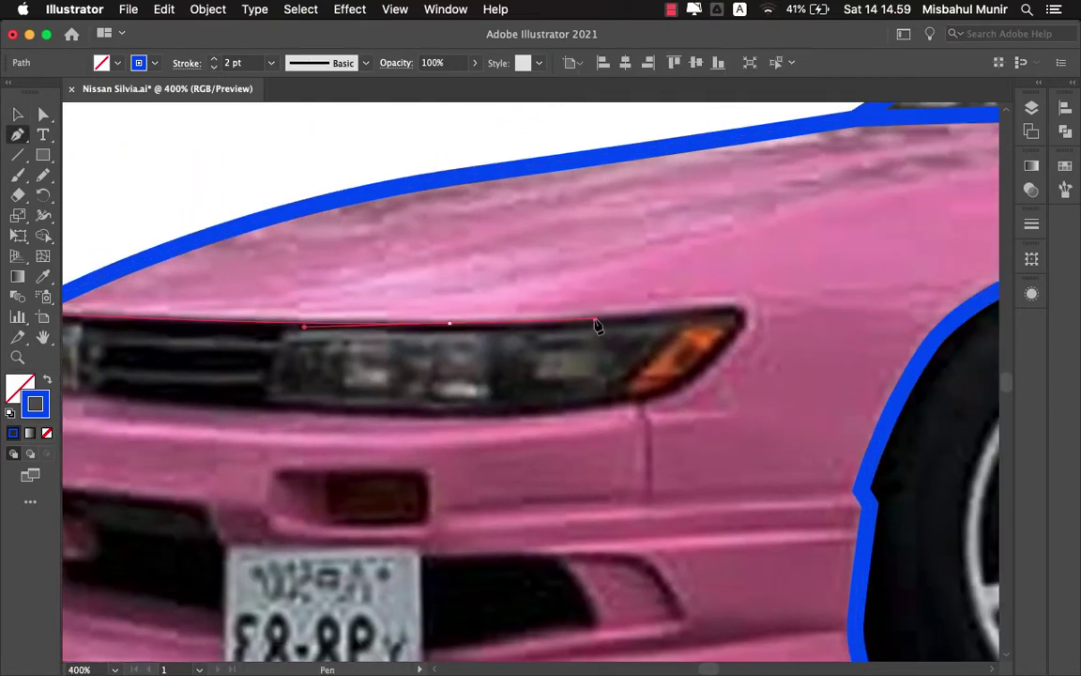
pyautogui.click(194, 299)
pyautogui.hscroll(-3, 502, 290)
pyautogui.click(619, 217)
pyautogui.click(524, 323)
pyautogui.press('super+minus')
pyautogui.moveTo(282, 305); pyautogui.dragTo(447, 300)
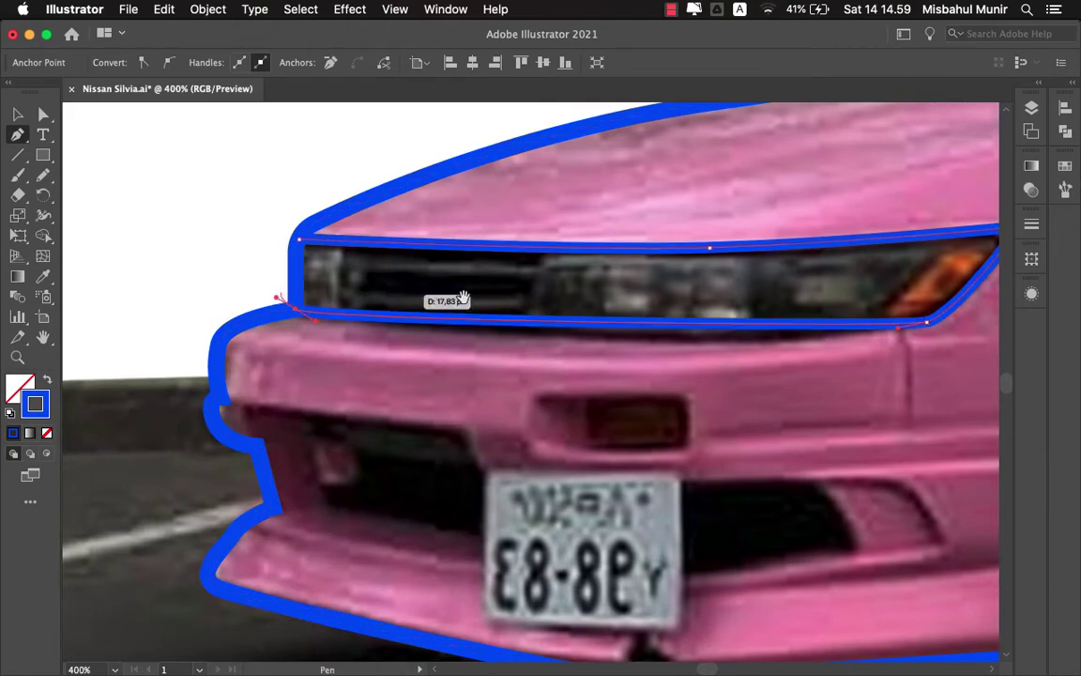
pyautogui.press('super+plus')
pyautogui.moveTo(560, 290); pyautogui.dragTo(507, 315)
pyautogui.hscroll(5, 507, 314)
pyautogui.keyDown('super'); pyautogui.click(542, 284); pyautogui.keyUp('super')
# - Draw a vertical divider across the headlight from its top edge to its bottom edge
pyautogui.press('super+minus')
pyautogui.press('super+minus')
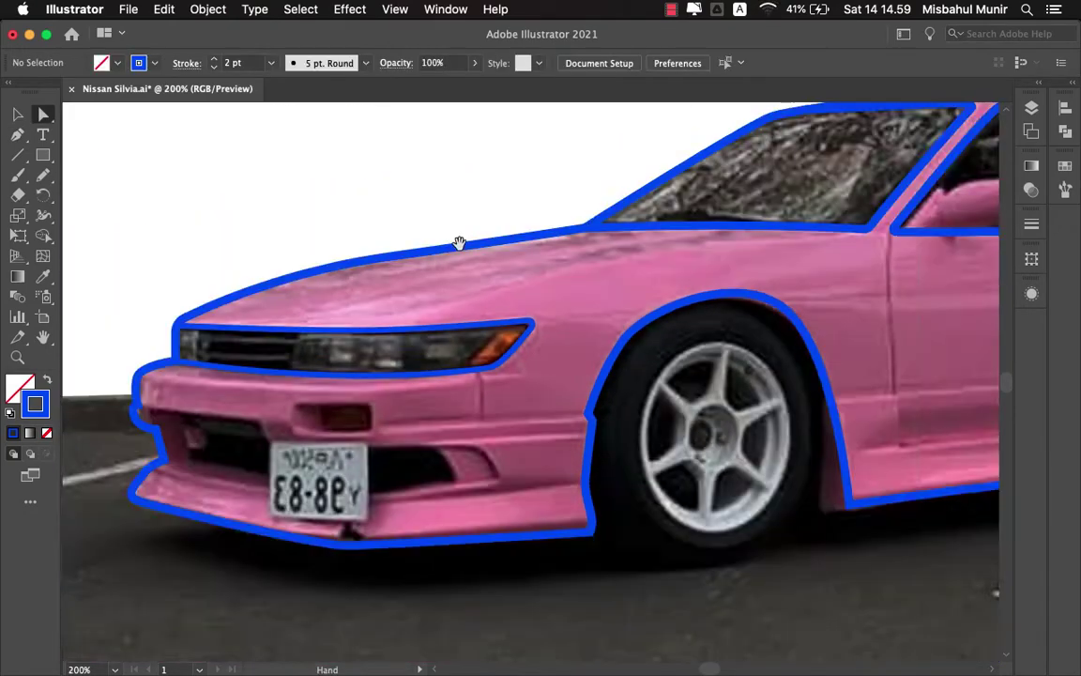
pyautogui.press('super+plus')
pyautogui.hscroll(-1, 340, 236)
pyautogui.press('super+plus')
pyautogui.press('super+plus')
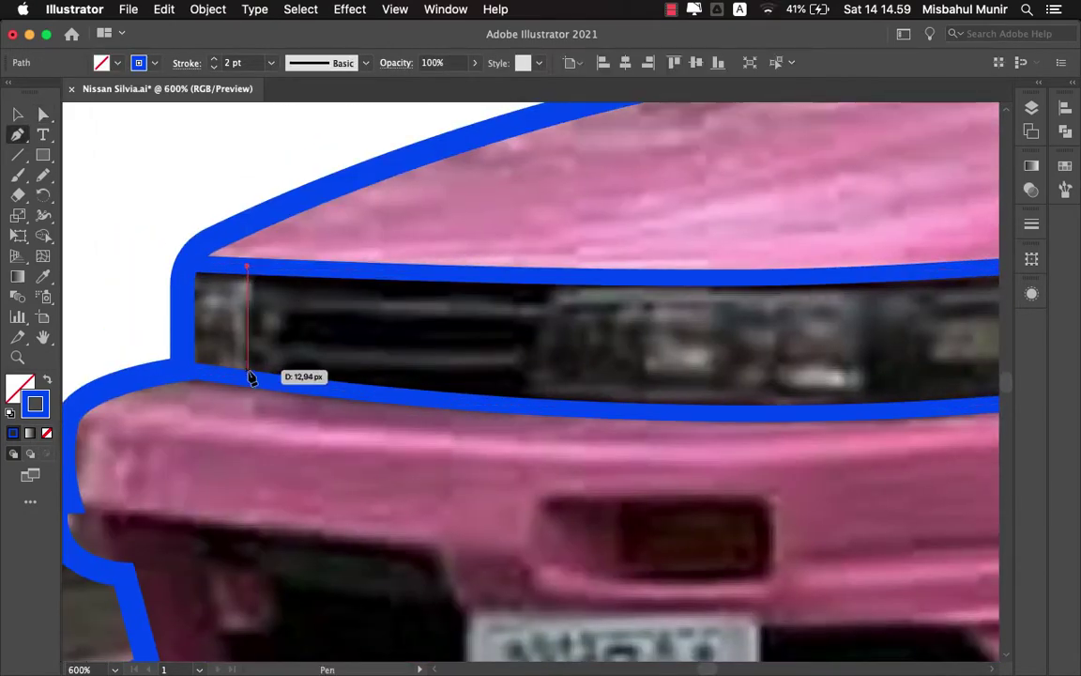
pyautogui.scroll(3, 310, 337)
pyautogui.hscroll(1, 394, 291)
pyautogui.click(424, 261)
pyautogui.press('super+minus')
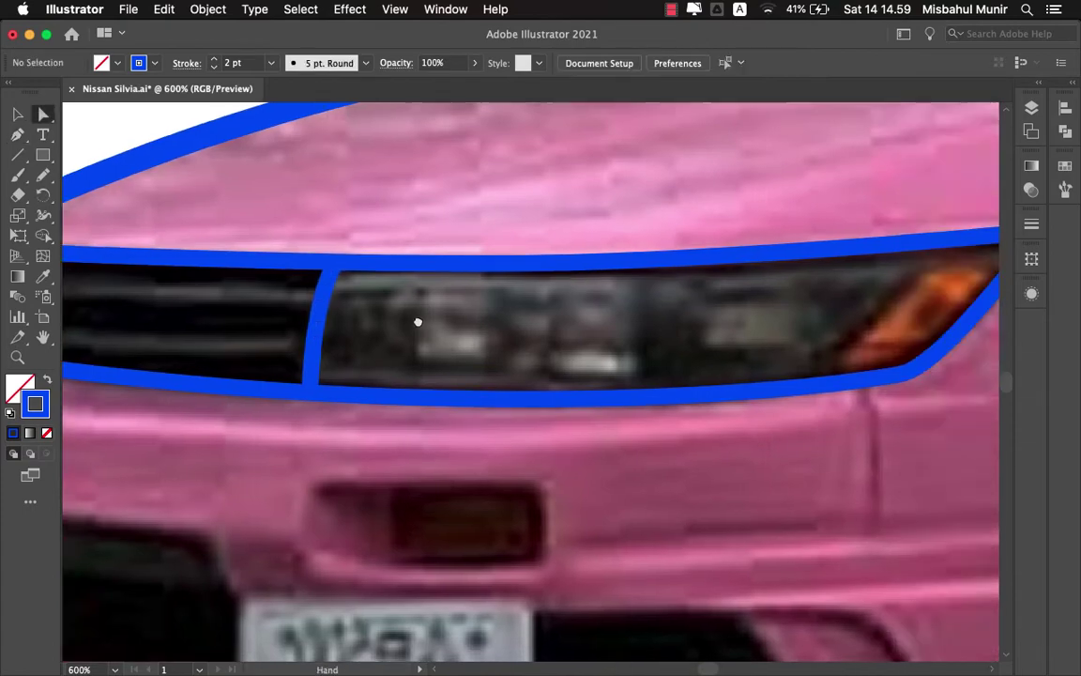
pyautogui.press('super+plus')
pyautogui.press('super+minus')
pyautogui.press('super+minus')
pyautogui.press('super+plus')
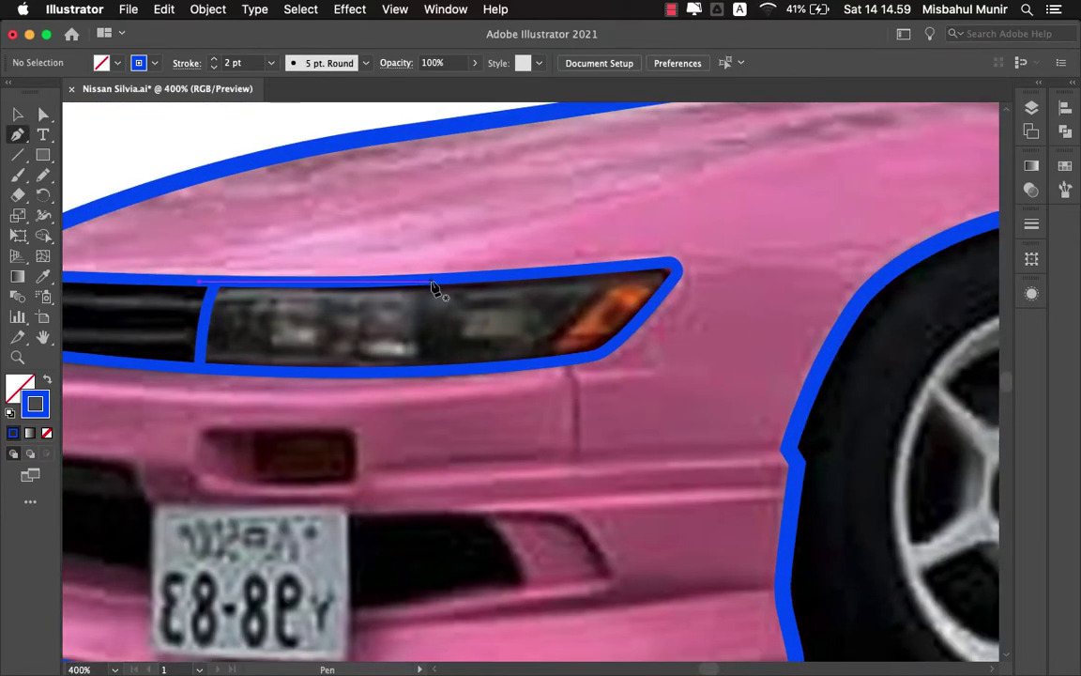
pyautogui.click(425, 376)
pyautogui.press('super+minus')
pyautogui.press('super+plus')
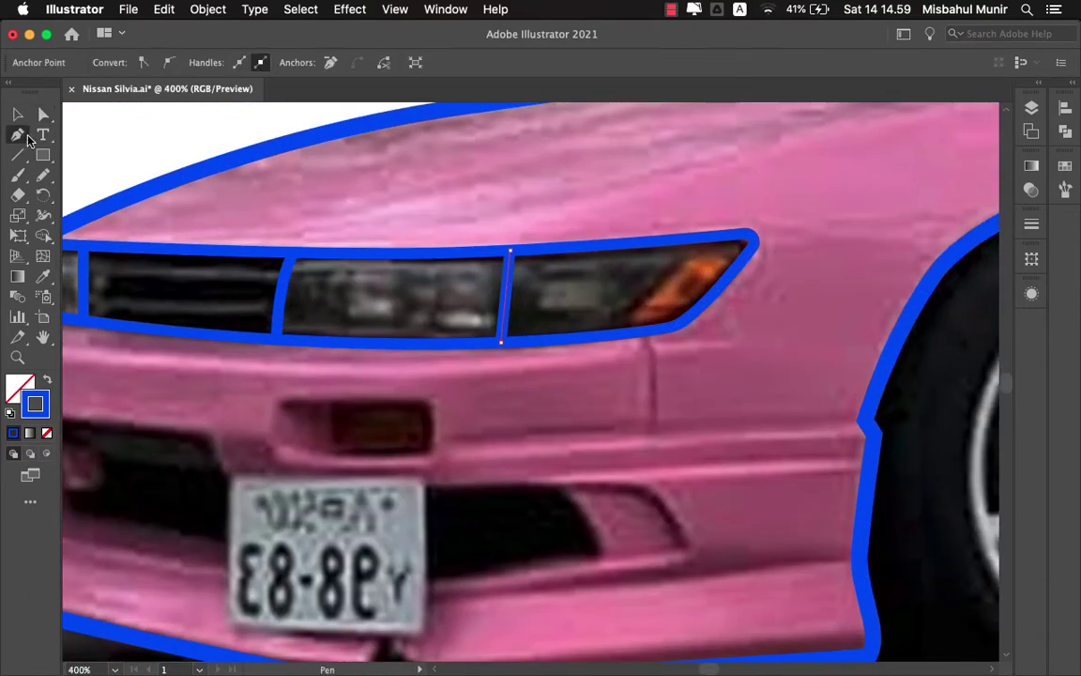
# - Inspect the headlight divider's anchors, then switch to the Curvature tool
pyautogui.moveTo(18, 134); pyautogui.dragTo(138, 217)
pyautogui.press('a')
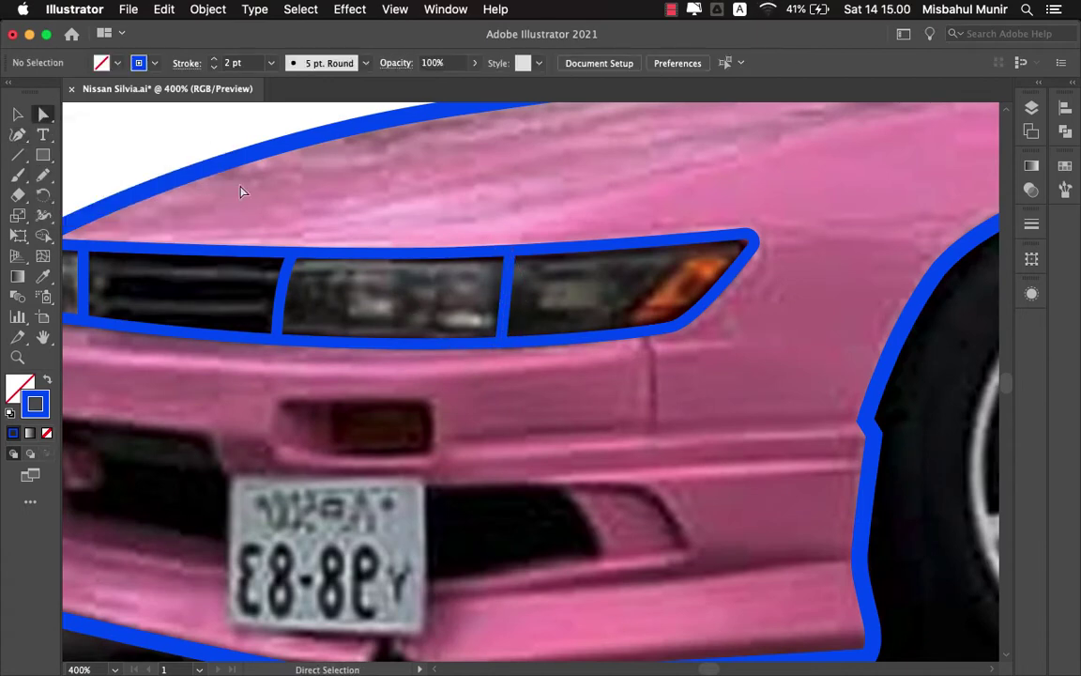
pyautogui.click(487, 310)
pyautogui.click(430, 298)
pyautogui.hotkey('shift', '`')
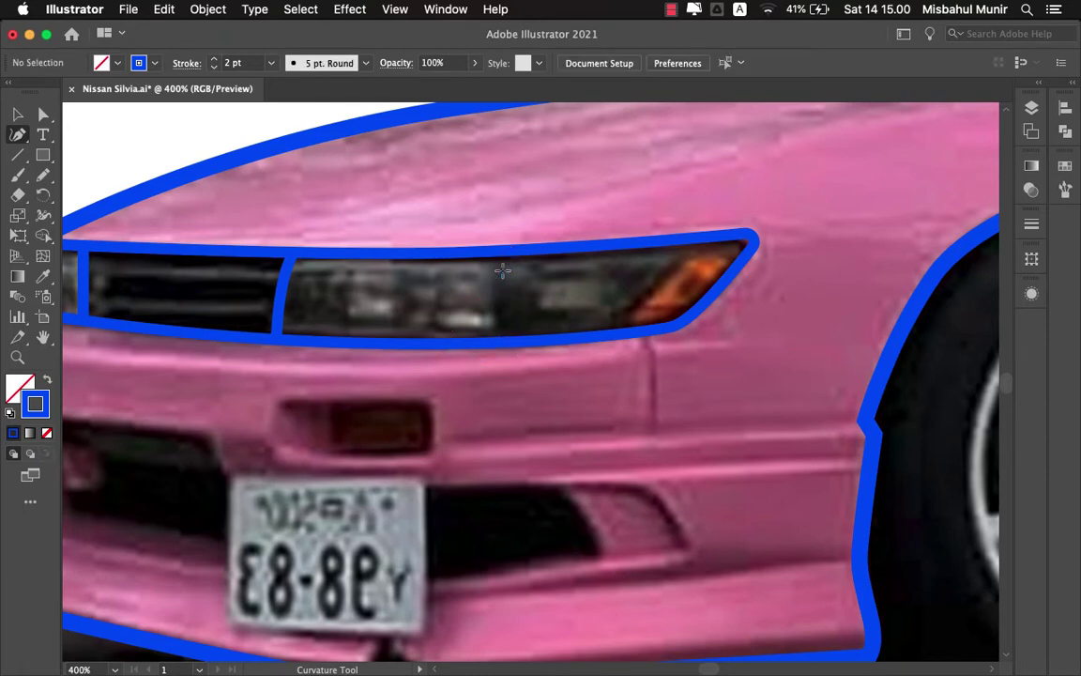
# - Draw a short 1 pt crease line beneath the headlight
pyautogui.press('super+shift+a')
pyautogui.scroll(-3, 506, 347)
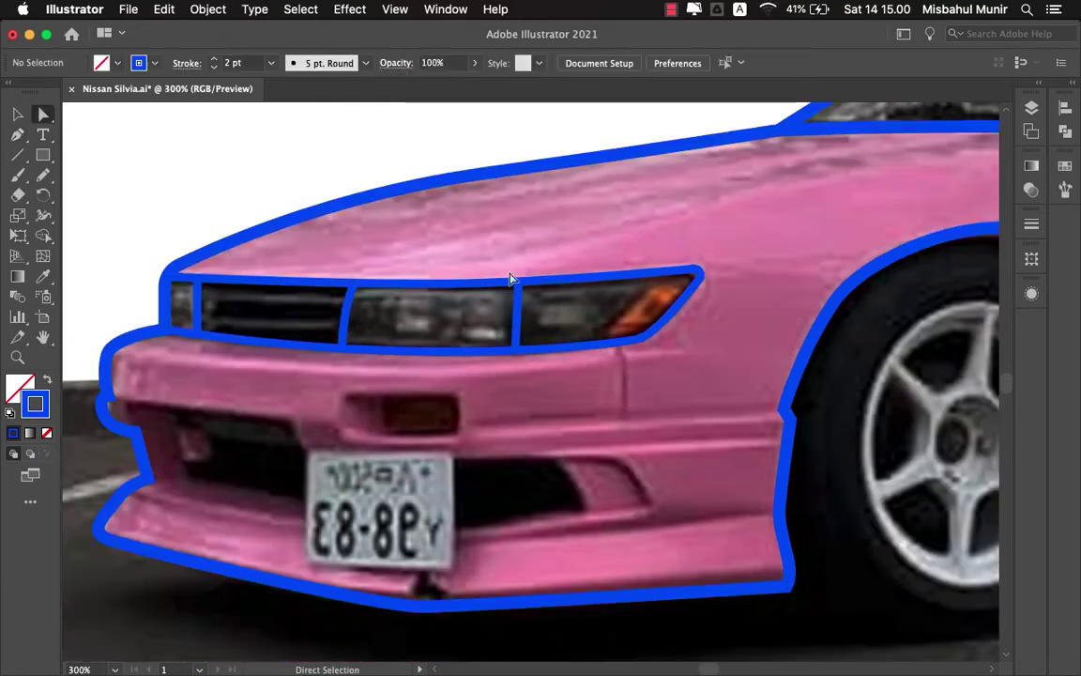
pyautogui.scroll(3, 486, 280)
pyautogui.scroll(-2, 516, 240)
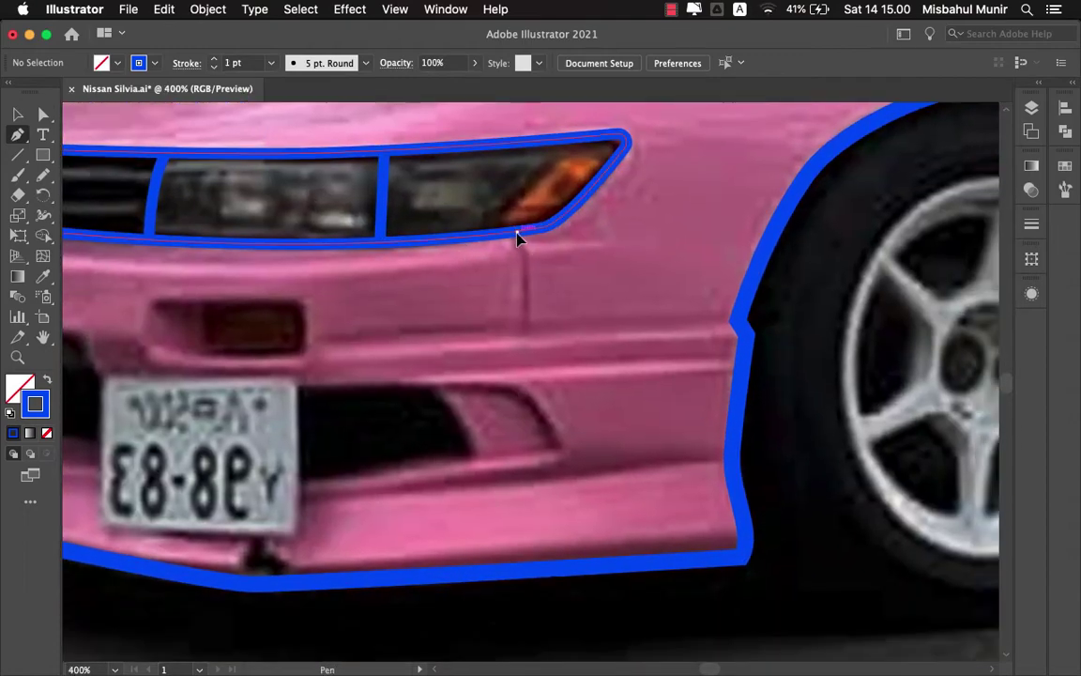
pyautogui.moveTo(525, 255); pyautogui.dragTo(526, 339)
pyautogui.scroll(-2, 386, 307)
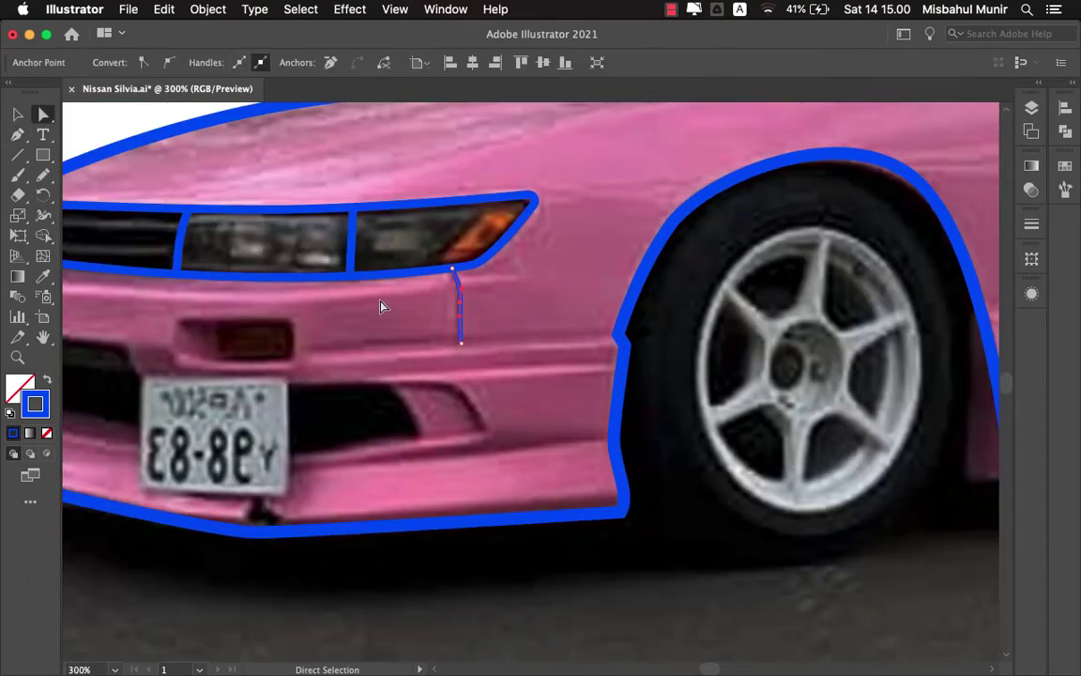
pyautogui.press('super+shift+a')
pyautogui.scroll(-2, 381, 307)
pyautogui.hscroll(5, 428, 224)
# - Draw the side body line from behind the front wheel to the rear door
pyautogui.hscroll(1, 413, 253)
pyautogui.click(392, 269)
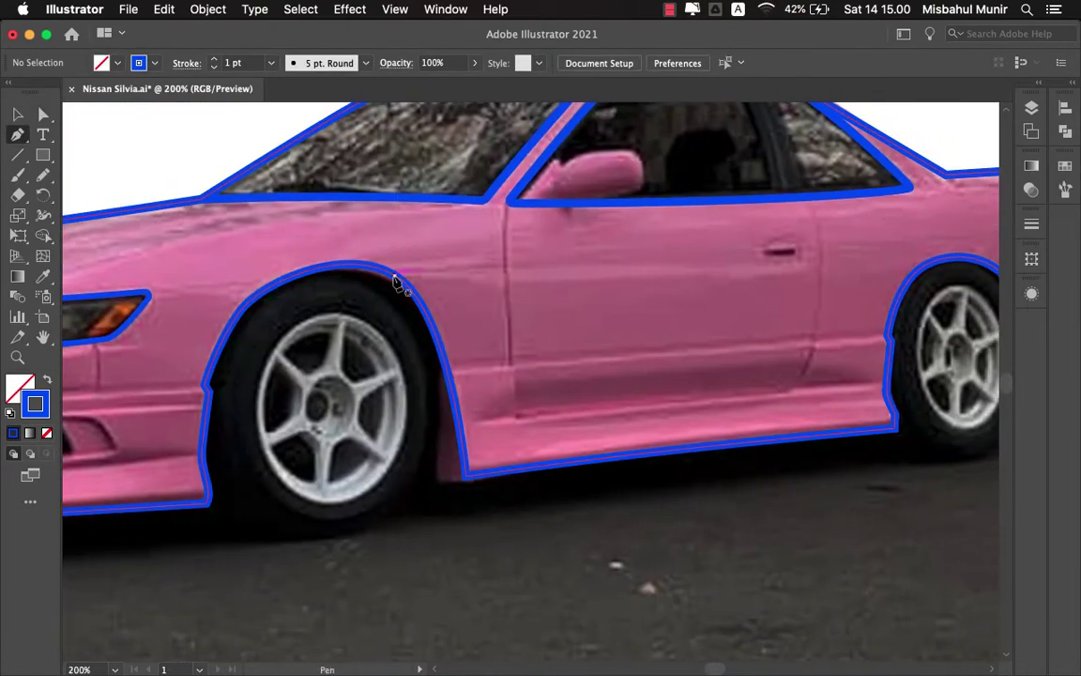
pyautogui.hscroll(3, 563, 273)
pyautogui.click(710, 267)
pyautogui.press('super')
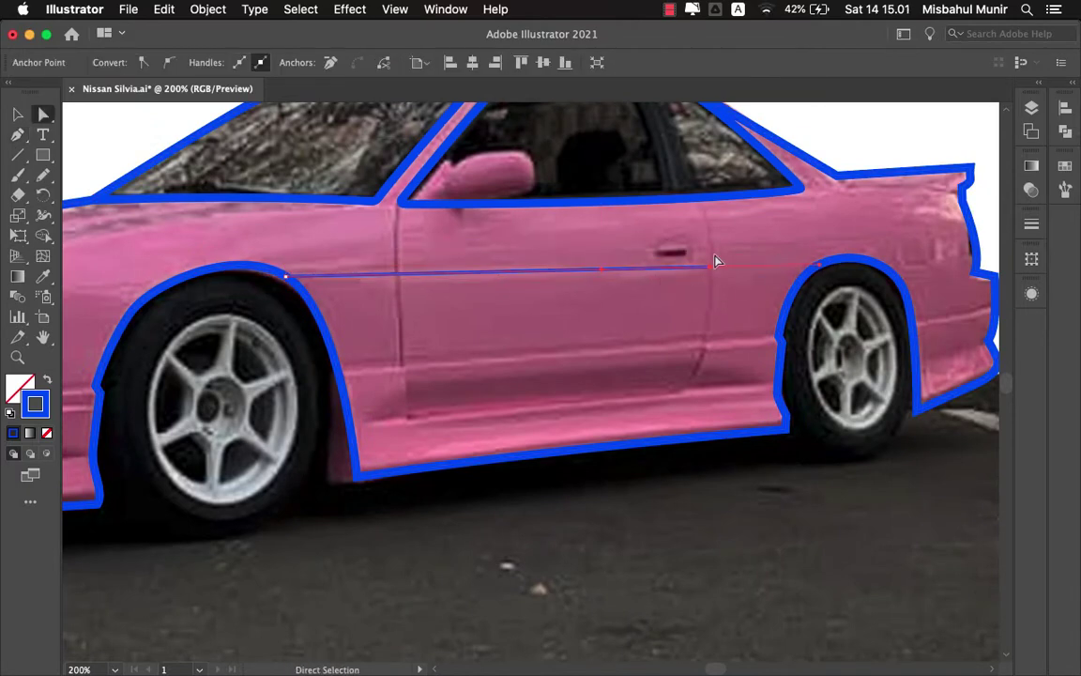
pyautogui.scroll(2, 556, 250)
pyautogui.press('v')
pyautogui.scroll(-3, 637, 210)
pyautogui.scroll(2, 445, 192)
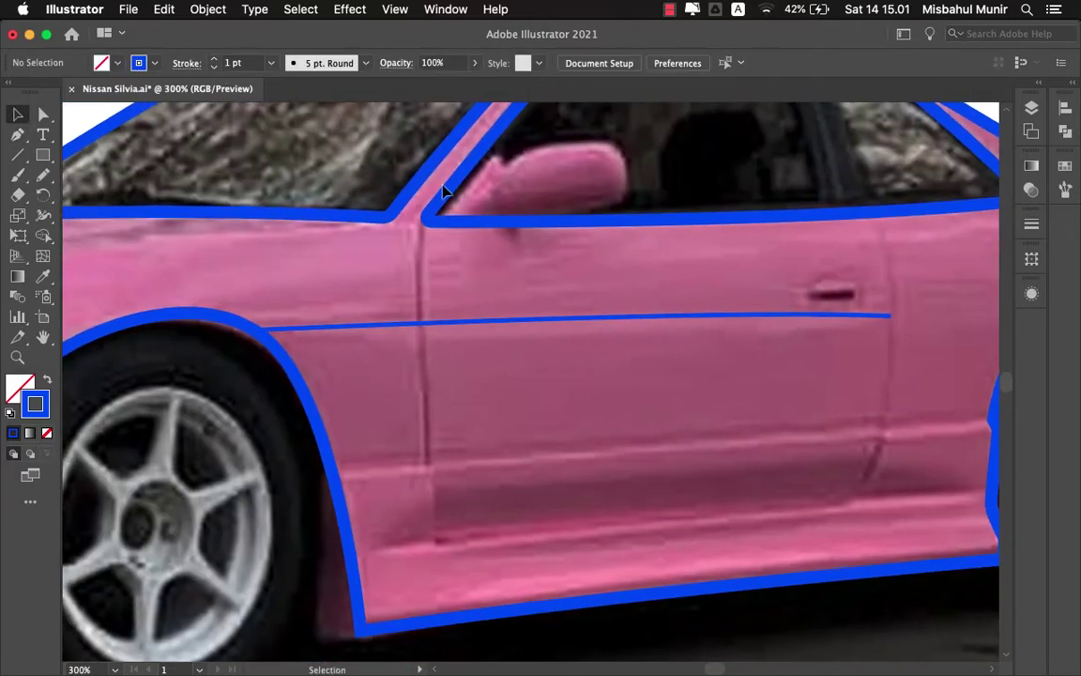
# - Trace the front door outline from the window corner around its lower and rear edges
pyautogui.click(439, 216)
pyautogui.scroll(-3, 445, 219)
pyautogui.scroll(2, 411, 241)
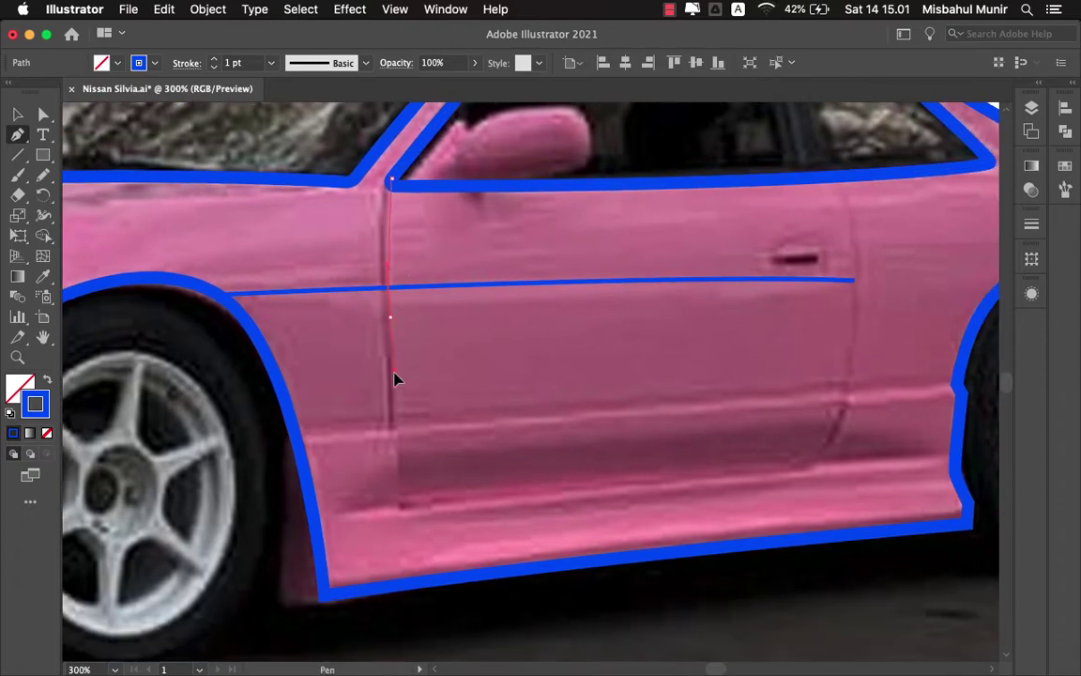
pyautogui.press('super')
pyautogui.scroll(-3, 385, 326)
pyautogui.click(343, 392)
pyautogui.hscroll(5, 422, 384)
pyautogui.click(502, 419)
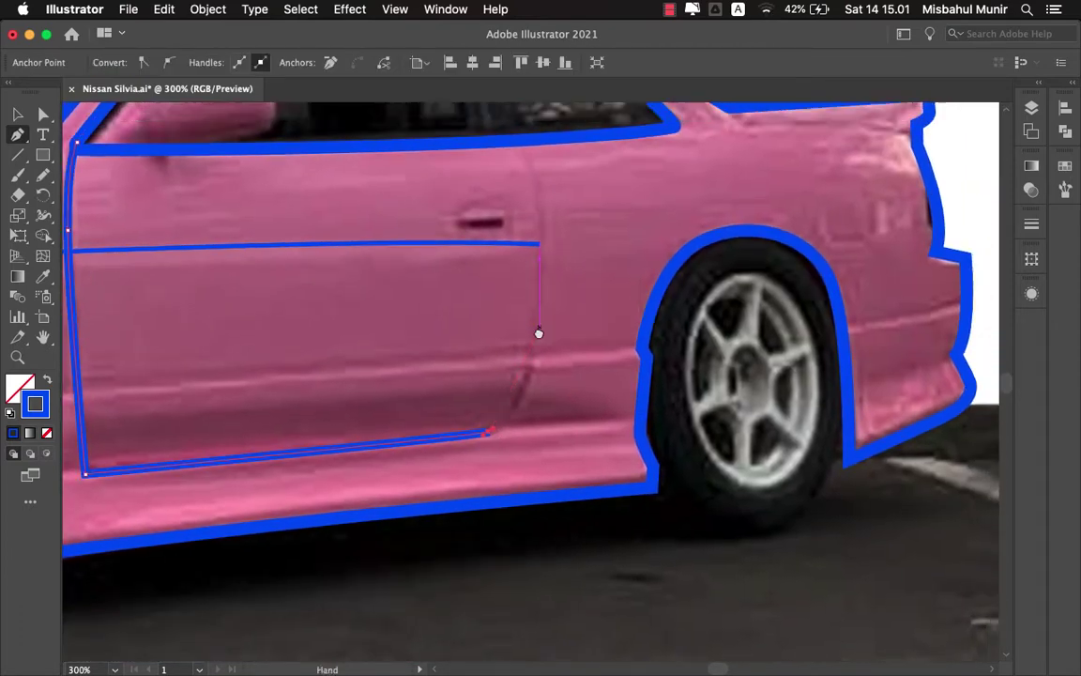
pyautogui.scroll(2, 539, 333)
pyautogui.moveTo(530, 284); pyautogui.dragTo(507, 278)
pyautogui.press('super+shift+a')
pyautogui.hscroll(-5, 547, 341)
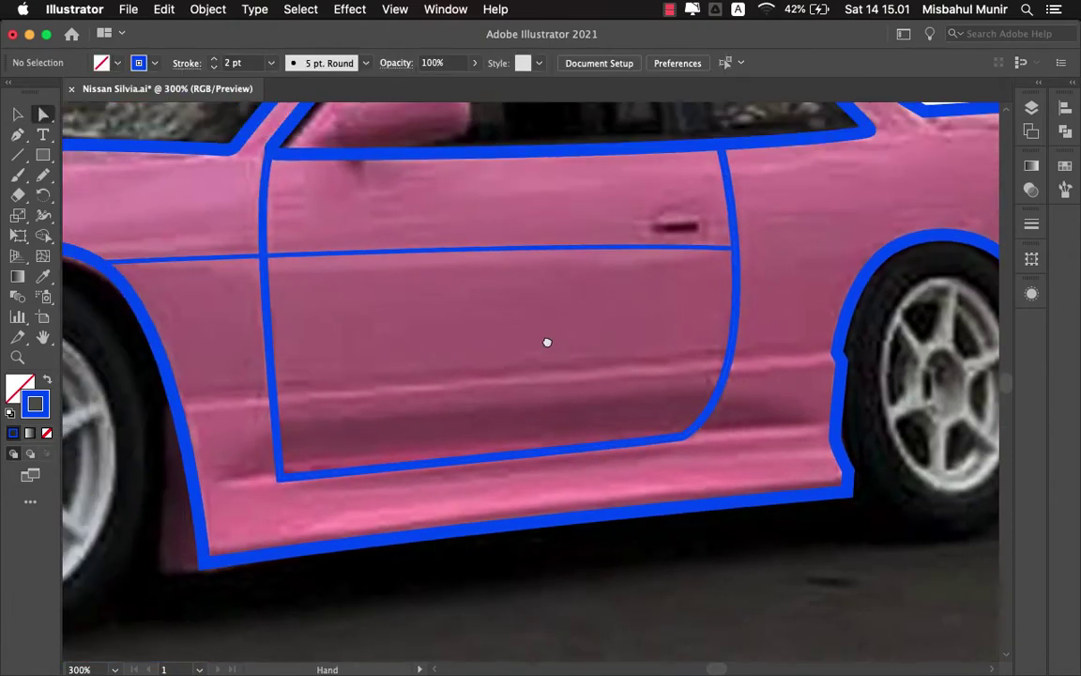
pyautogui.scroll(-3, 547, 341)
pyautogui.hscroll(-2, 547, 342)
# - Draw a short sill line at the front door's bottom corner
pyautogui.press('p')
pyautogui.hscroll(5, 375, 319)
pyautogui.press('super+equal')
pyautogui.click(339, 362)
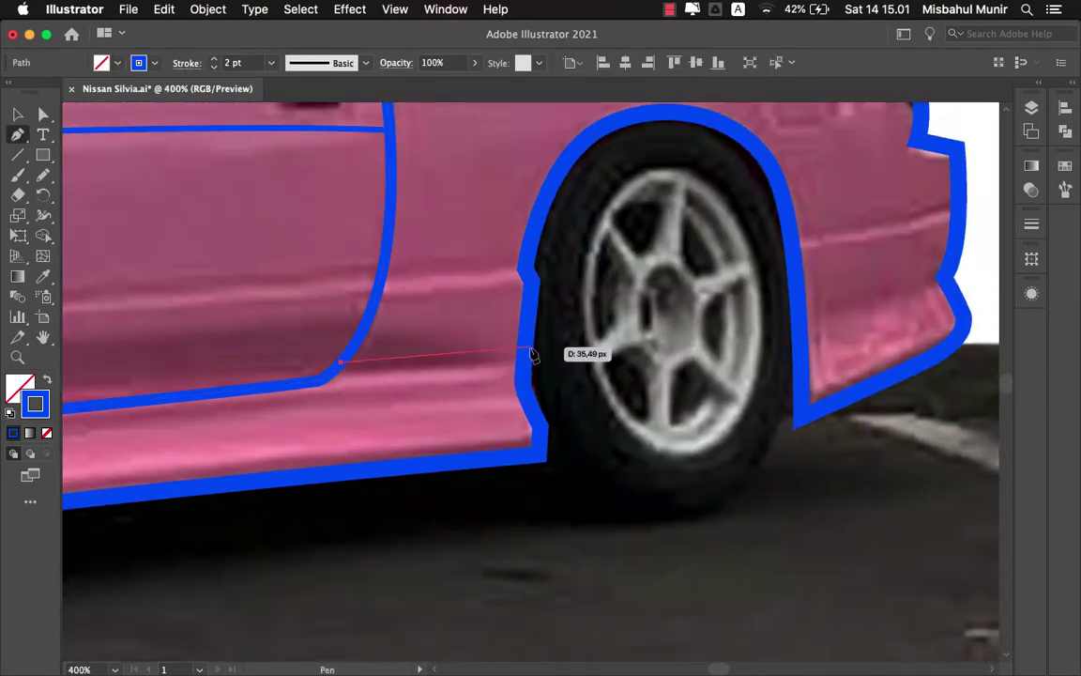
pyautogui.scroll(-2, 532, 355)
pyautogui.hscroll(-5, 452, 228)
pyautogui.scroll(3, 423, 295)
pyautogui.click(480, 350)
pyautogui.click(406, 355)
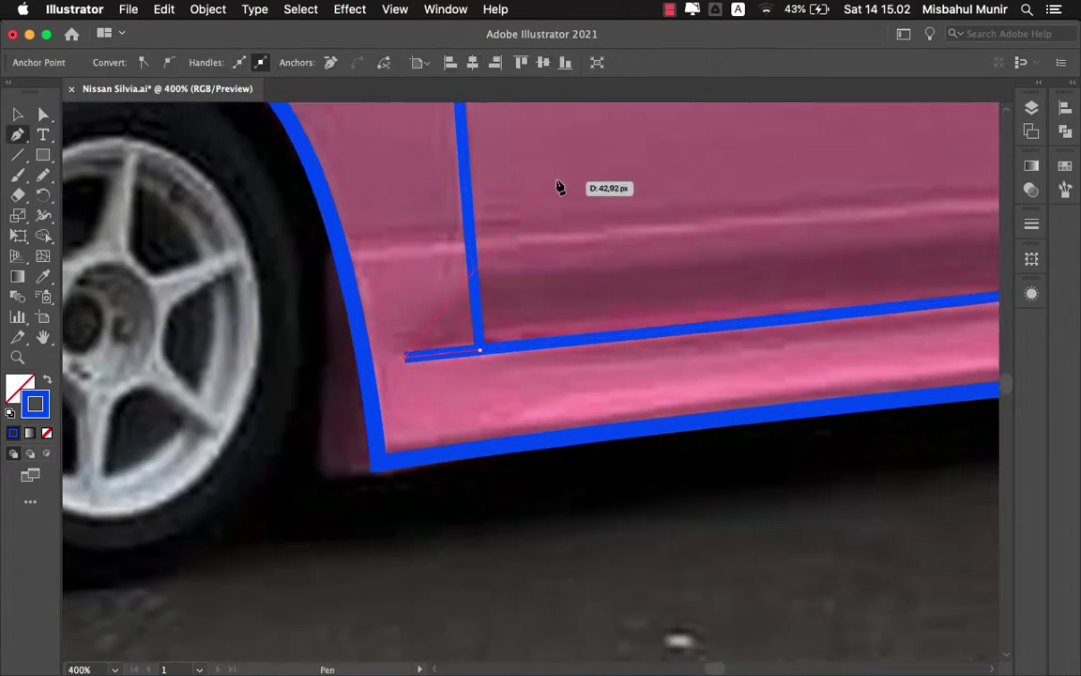
# - Set the line's stroke width profile to Uniform and reset the width profiles
pyautogui.press('v')
pyautogui.click(1032, 223)
pyautogui.click(955, 482)
pyautogui.click(948, 459)
pyautogui.click(624, 376)
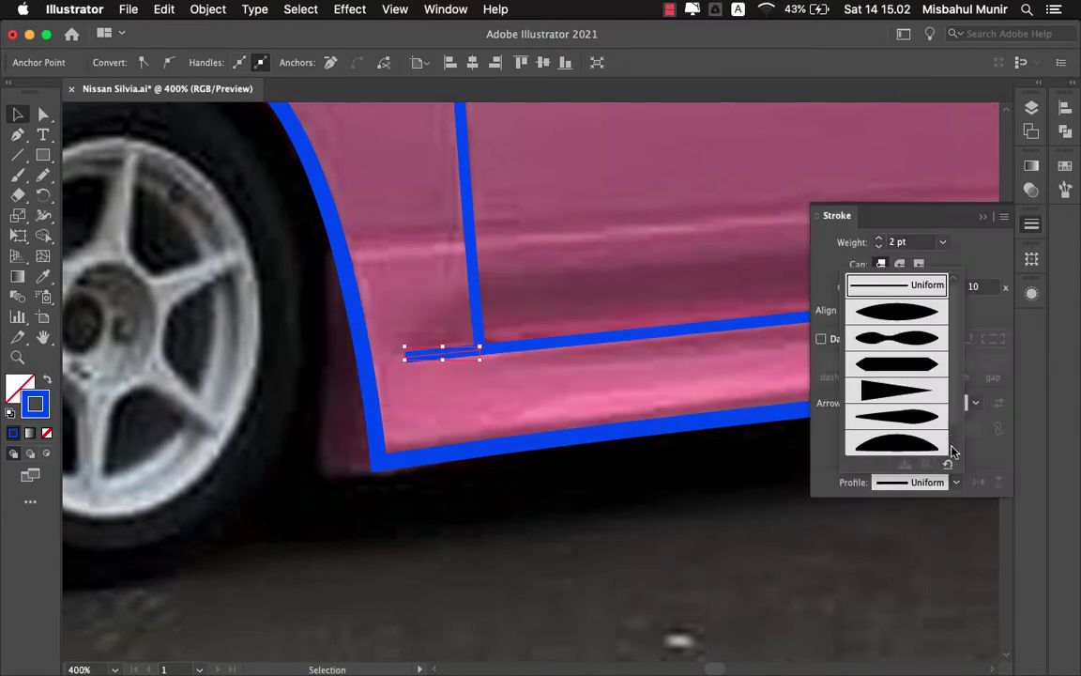
pyautogui.click(579, 264)
# - Draw a curved hood crease from the headlight top toward the windshield base
pyautogui.press('super+minus')
pyautogui.press('super+minus')
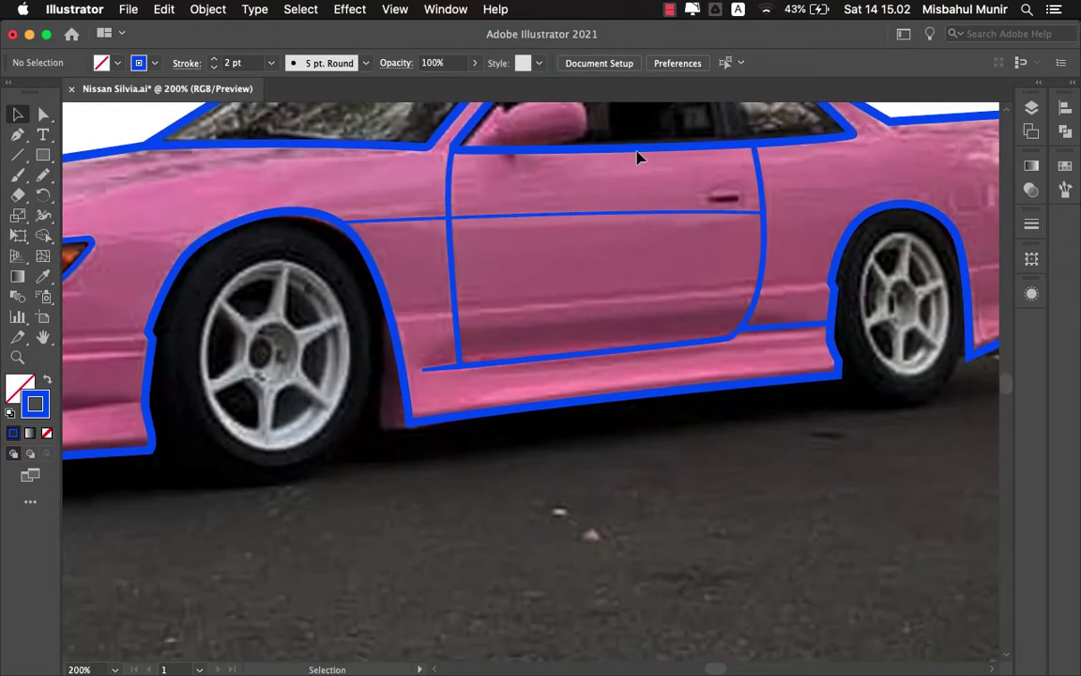
pyautogui.hscroll(2, 553, 231)
pyautogui.press('super+minus')
pyautogui.moveTo(234, 291); pyautogui.dragTo(398, 322)
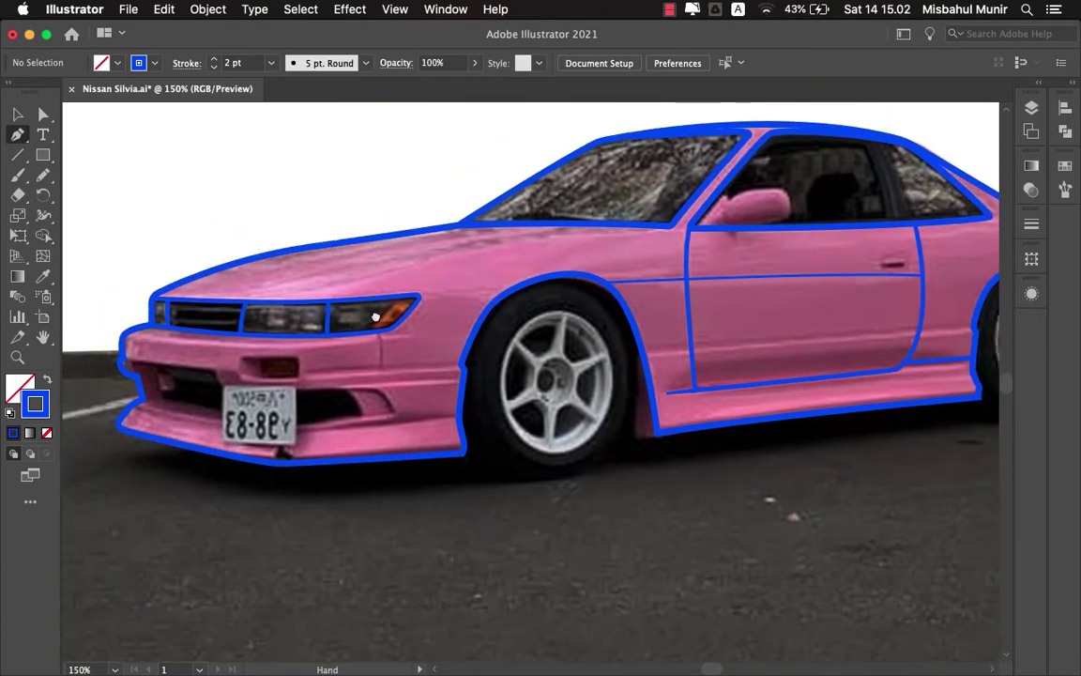
pyautogui.press('super+plus')
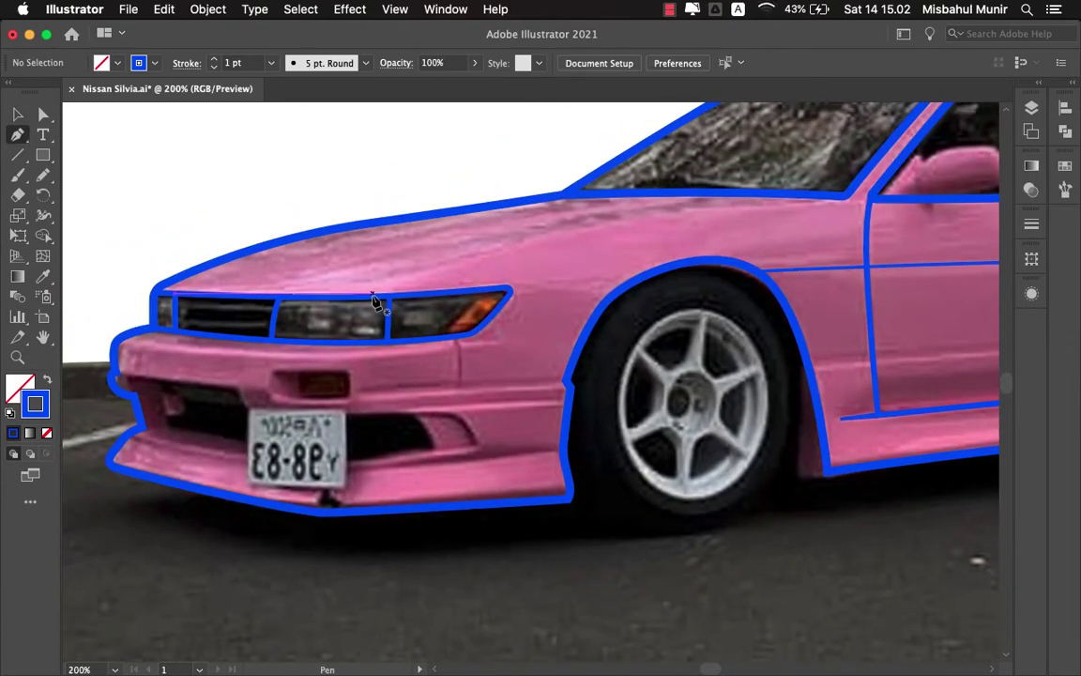
pyautogui.click(246, 323)
pyautogui.moveTo(645, 246); pyautogui.dragTo(676, 265)
# - Adjust the hood crease segment with Direct Selection, then deselect it
pyautogui.press('a')
pyautogui.hscroll(-3, 591, 248)
pyautogui.click(554, 240)
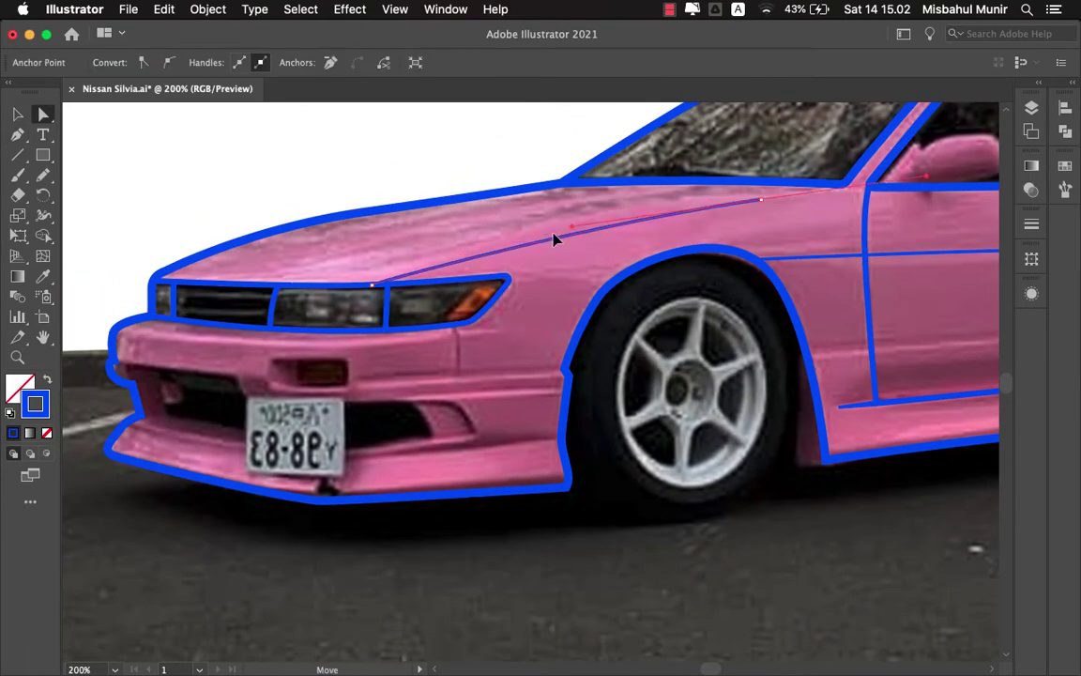
pyautogui.press('super+shift+a')
pyautogui.press('super+minus')
pyautogui.press('super+plus')
pyautogui.press('super+plus')
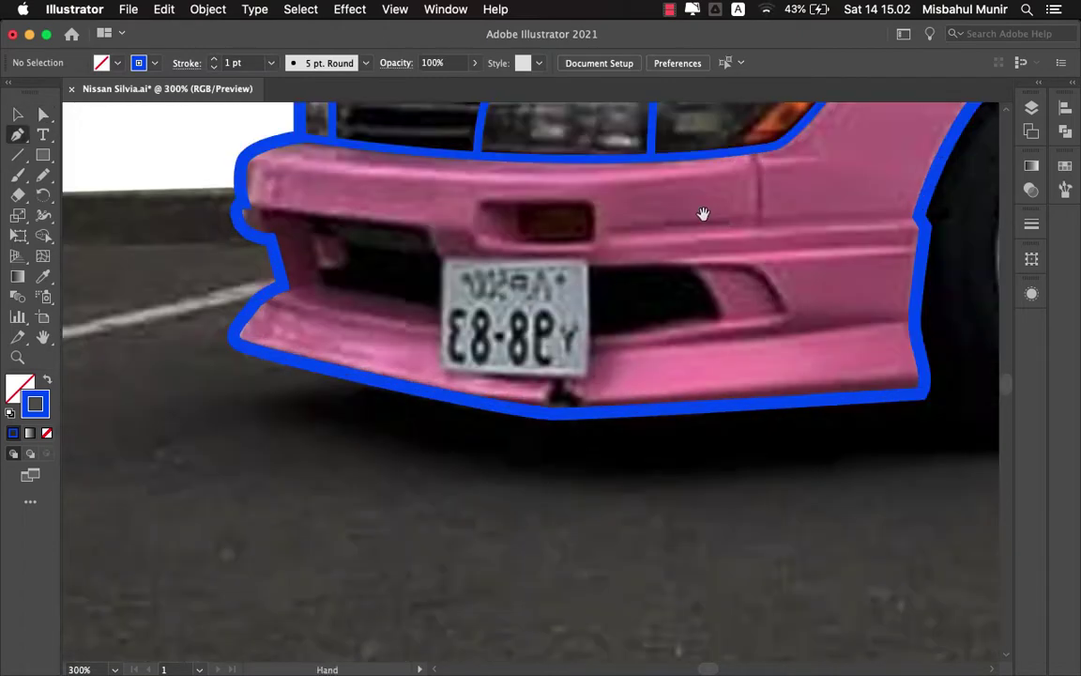
pyautogui.press('super+plus')
# - Draw a rectangle over the slot above the plate, slant its left side, and make it solid blue
pyautogui.press('p')
pyautogui.click(43, 155)
pyautogui.press('super+plus')
pyautogui.moveTo(338, 215); pyautogui.dragTo(572, 293)
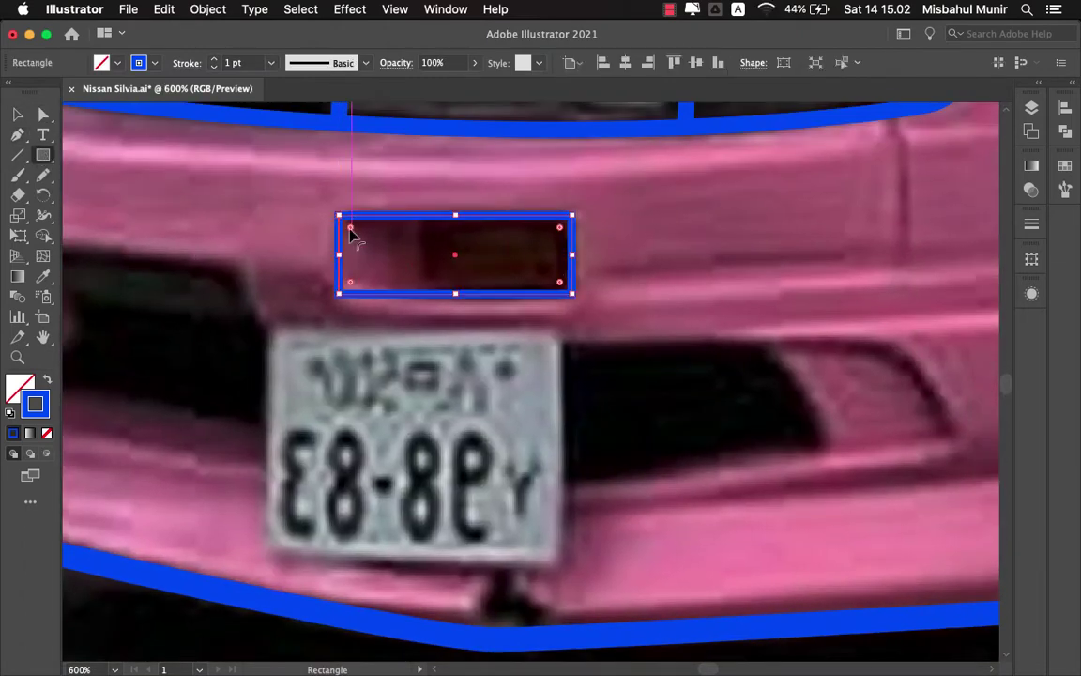
pyautogui.moveTo(342, 299); pyautogui.dragTo(421, 296)
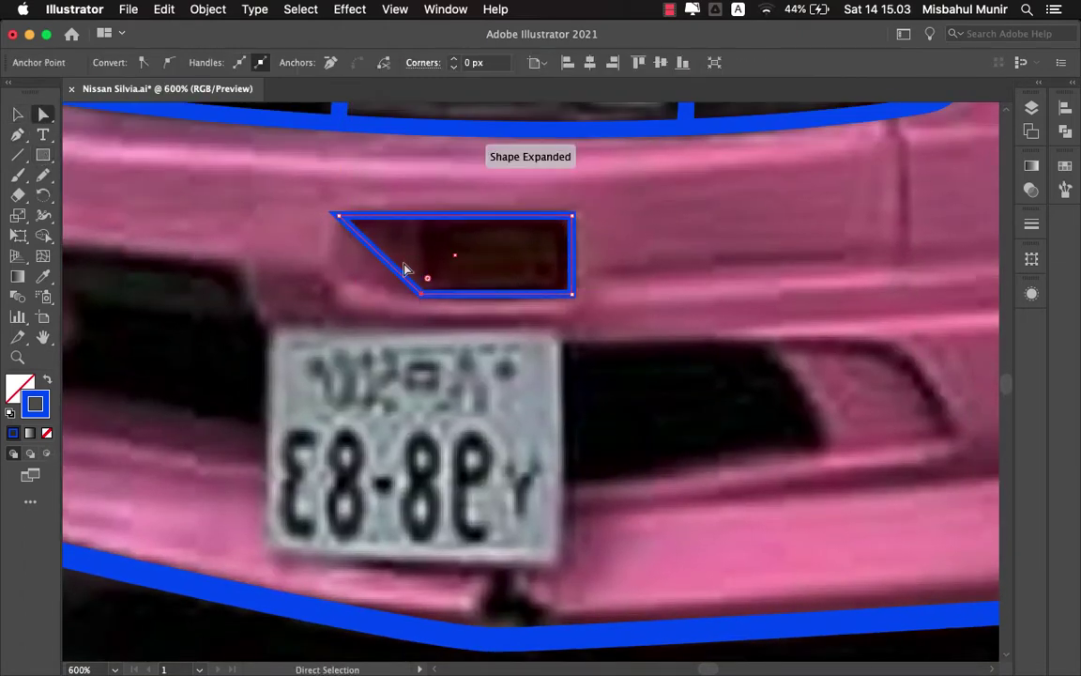
pyautogui.press('super+shift+a')
pyautogui.press('v')
pyautogui.moveTo(413, 246); pyautogui.dragTo(384, 327)
pyautogui.hotkey('shift', 'x')
pyautogui.press('super+minus')
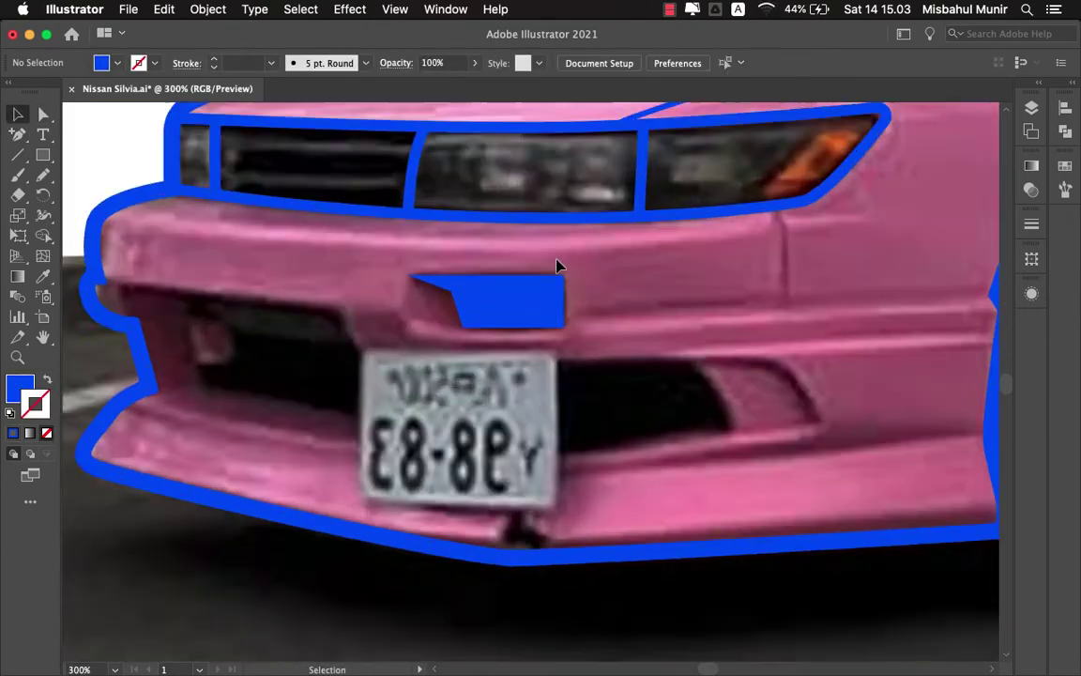
pyautogui.press('super+equal')
pyautogui.press('v')
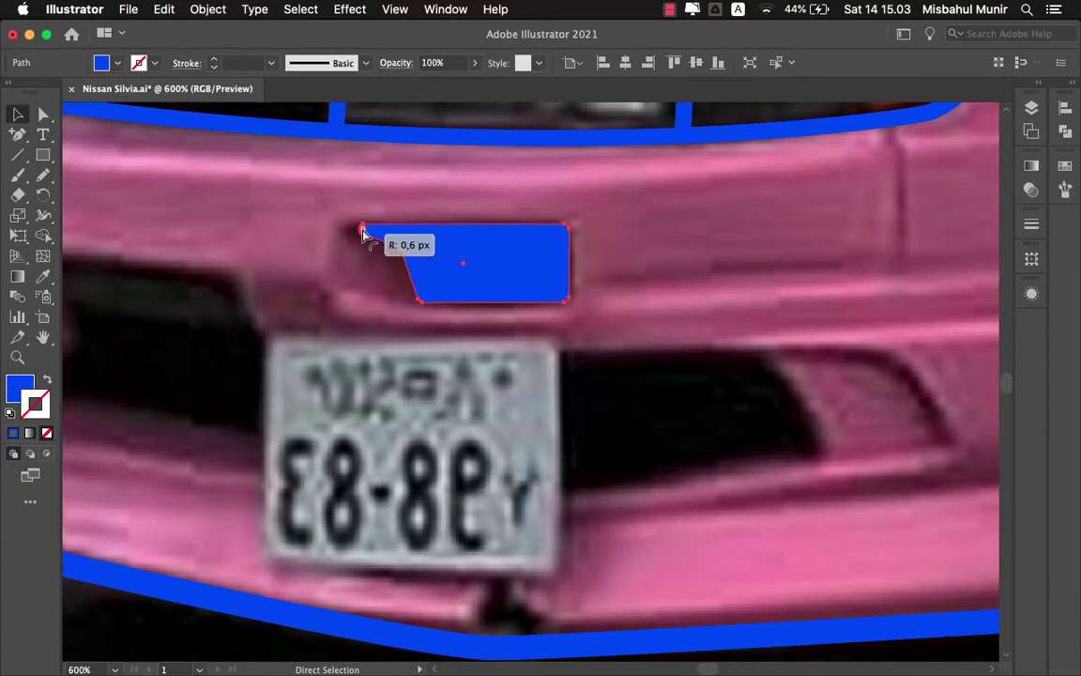
pyautogui.press('a')
pyautogui.press('v')
# - Frame the licence plate with a rectangle and align its corner to the plate edge
pyautogui.press('shift+super+a')
pyautogui.press('p')
pyautogui.scroll(-5, 364, 272)
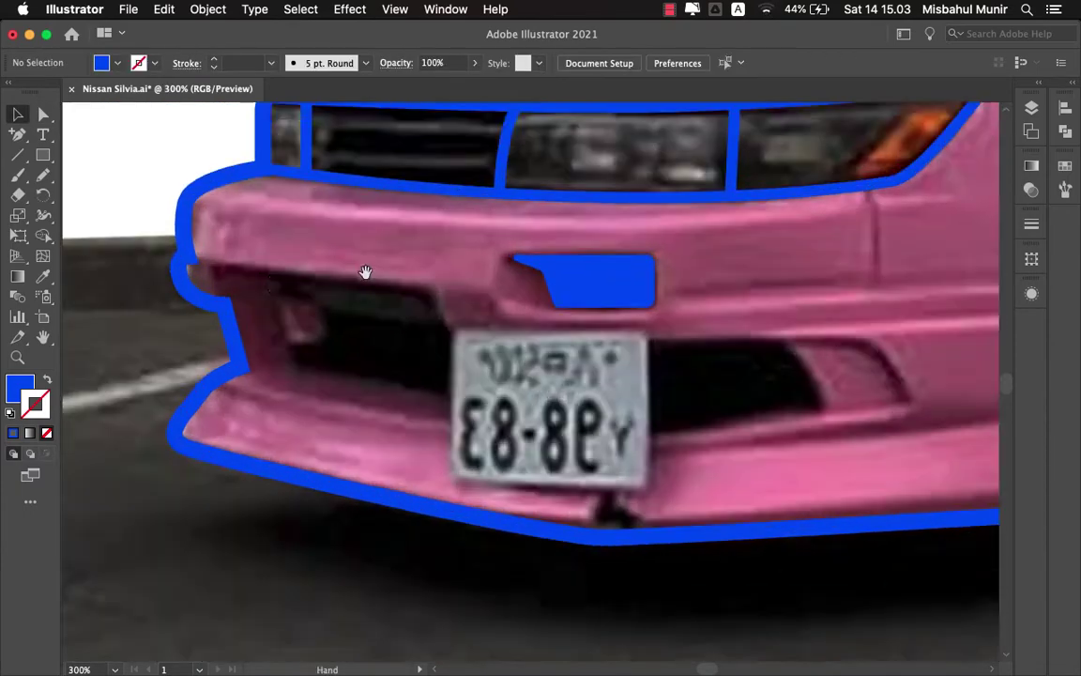
pyautogui.scroll(5, 402, 292)
pyautogui.scroll(-2, 340, 290)
pyautogui.scroll(4, 386, 249)
pyautogui.press('m')
pyautogui.moveTo(258, 210); pyautogui.dragTo(560, 448)
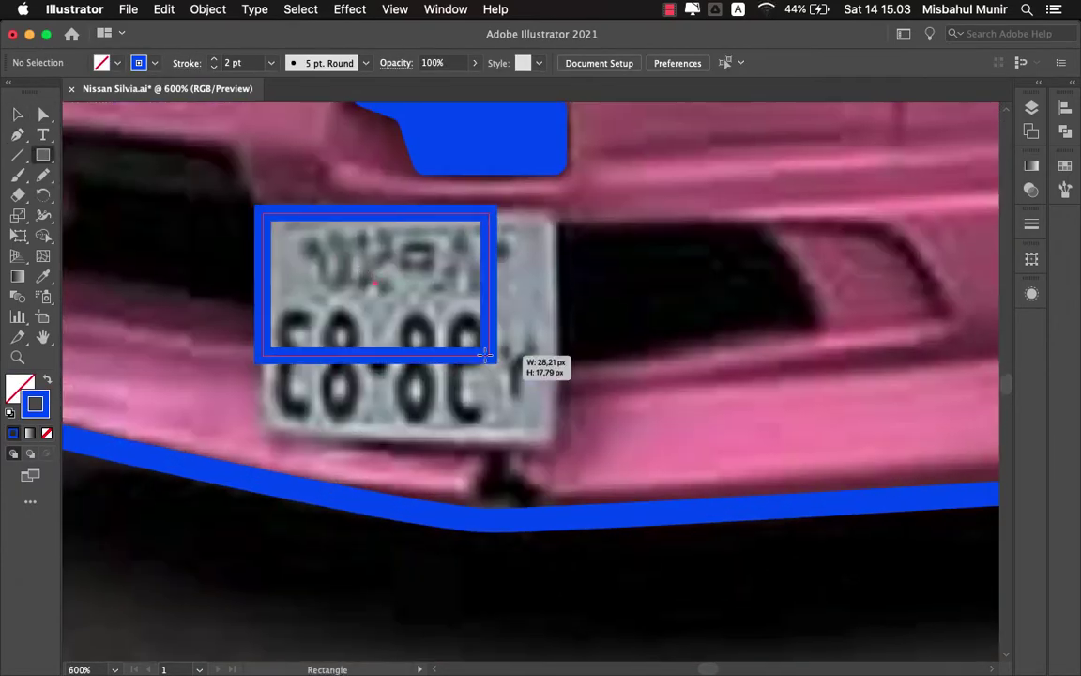
pyautogui.press('a')
pyautogui.moveTo(264, 434); pyautogui.dragTo(265, 433)
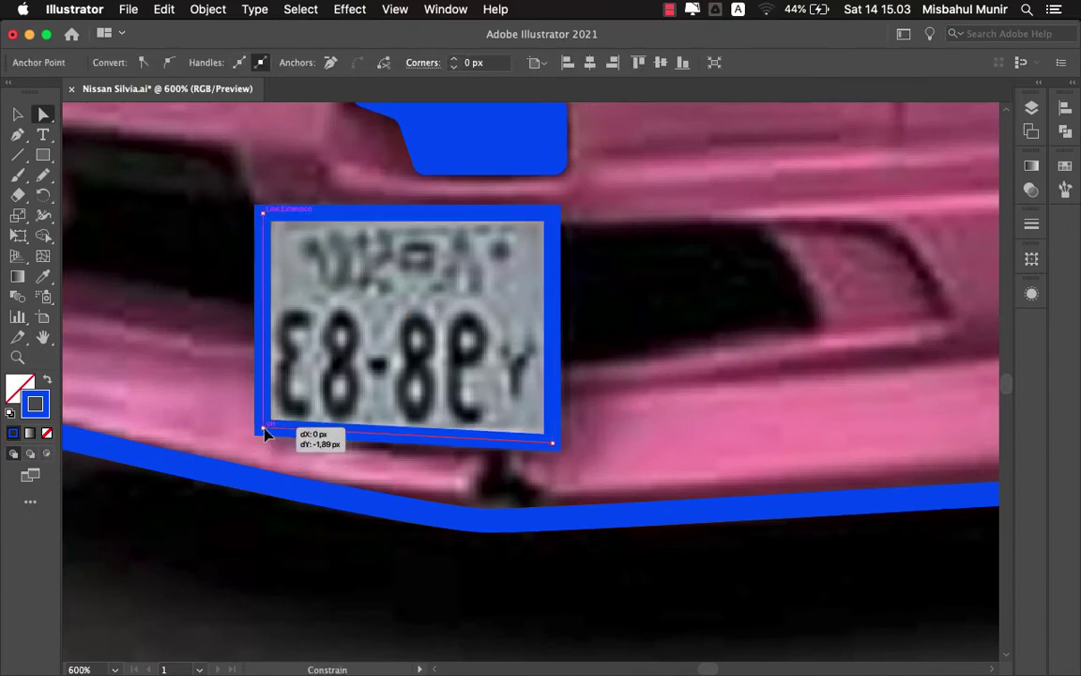
pyautogui.click(274, 229)
# - Outline the side vent right of the licence plate with a closed Pen path
pyautogui.press('p')
pyautogui.scroll(-5, 317, 310)
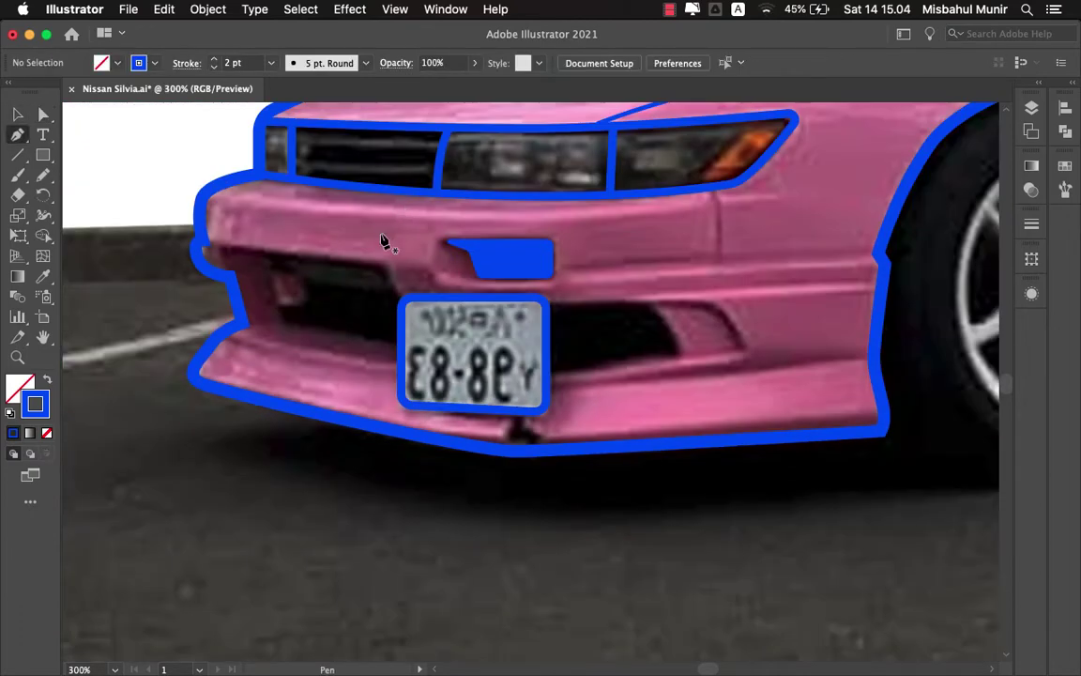
pyautogui.scroll(5, 410, 296)
pyautogui.click(186, 253)
pyautogui.moveTo(524, 259); pyautogui.dragTo(537, 275)
pyautogui.click(579, 358)
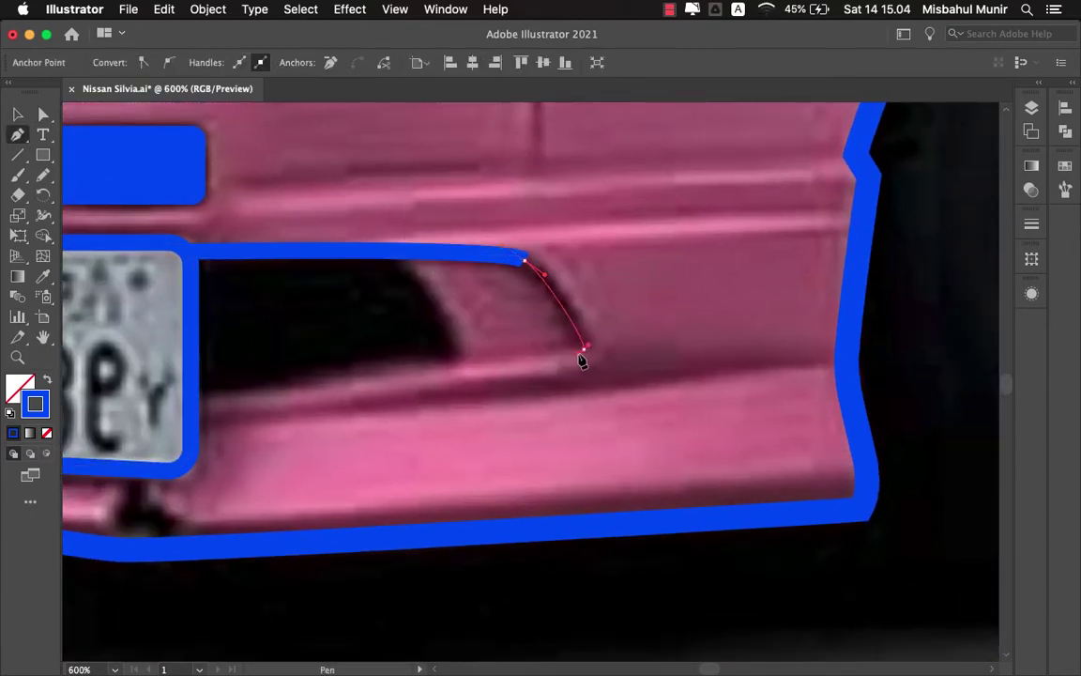
pyautogui.click(253, 342)
pyautogui.click(255, 186)
pyautogui.press('v')
pyautogui.click(457, 238)
# - Draw the solid blue vent shape beside the plate, removing a stray last anchor
pyautogui.scroll(-5, 457, 239)
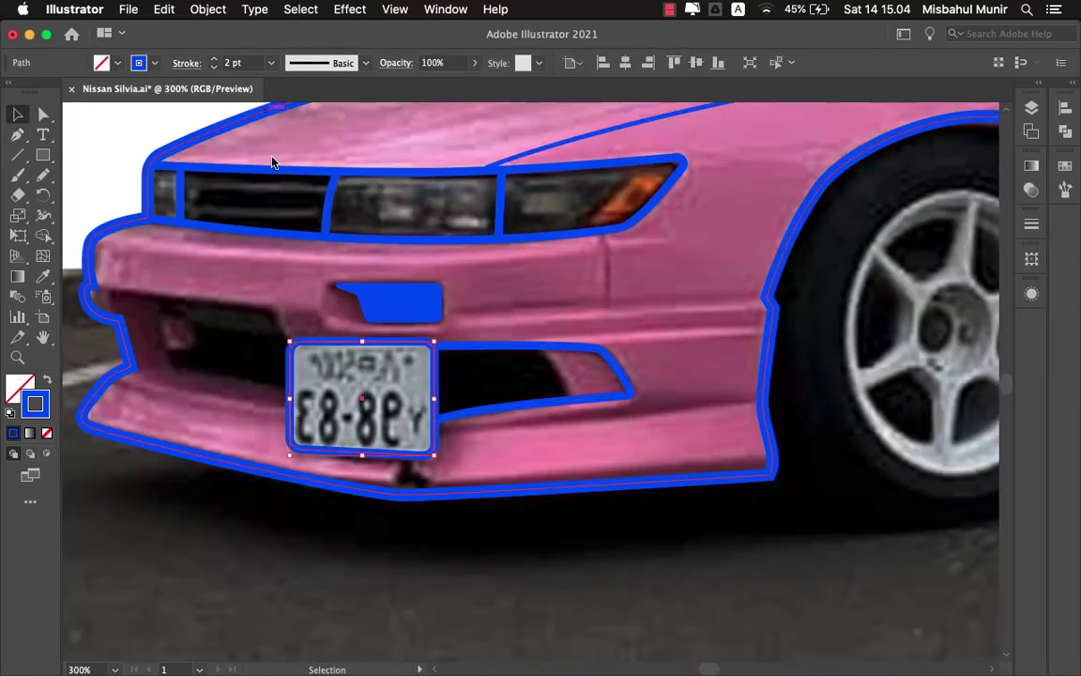
pyautogui.scroll(5, 525, 255)
pyautogui.press('p')
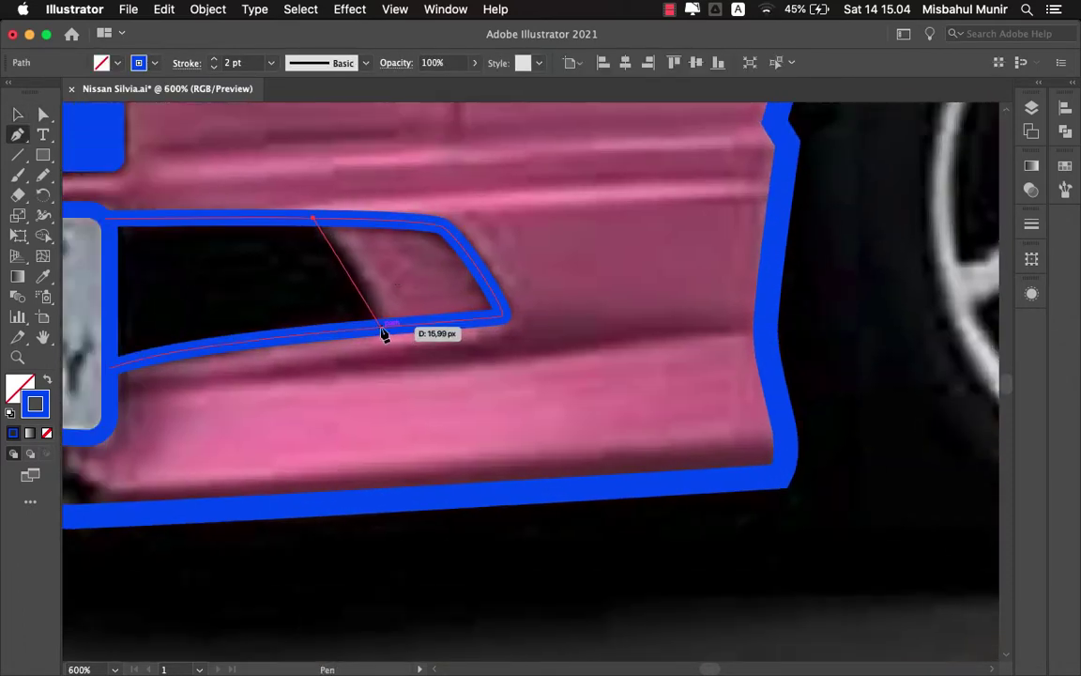
pyautogui.moveTo(384, 333); pyautogui.dragTo(481, 327)
pyautogui.click(217, 205)
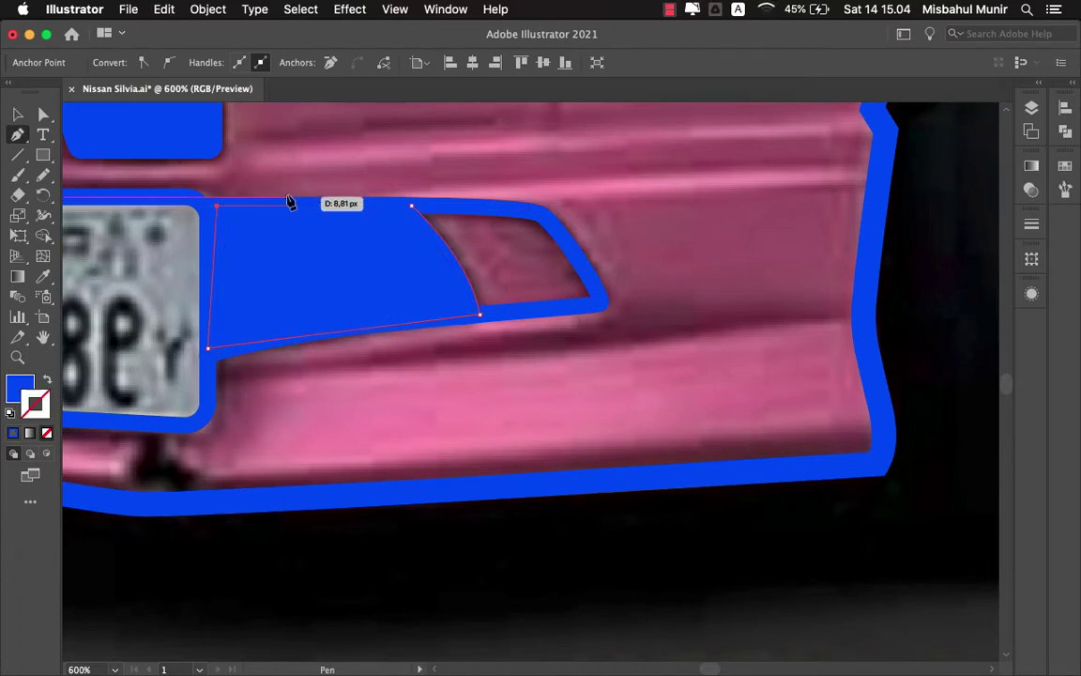
pyautogui.press('super+shift+a')
pyautogui.scroll(-3, 397, 229)
pyautogui.scroll(-3, 459, 296)
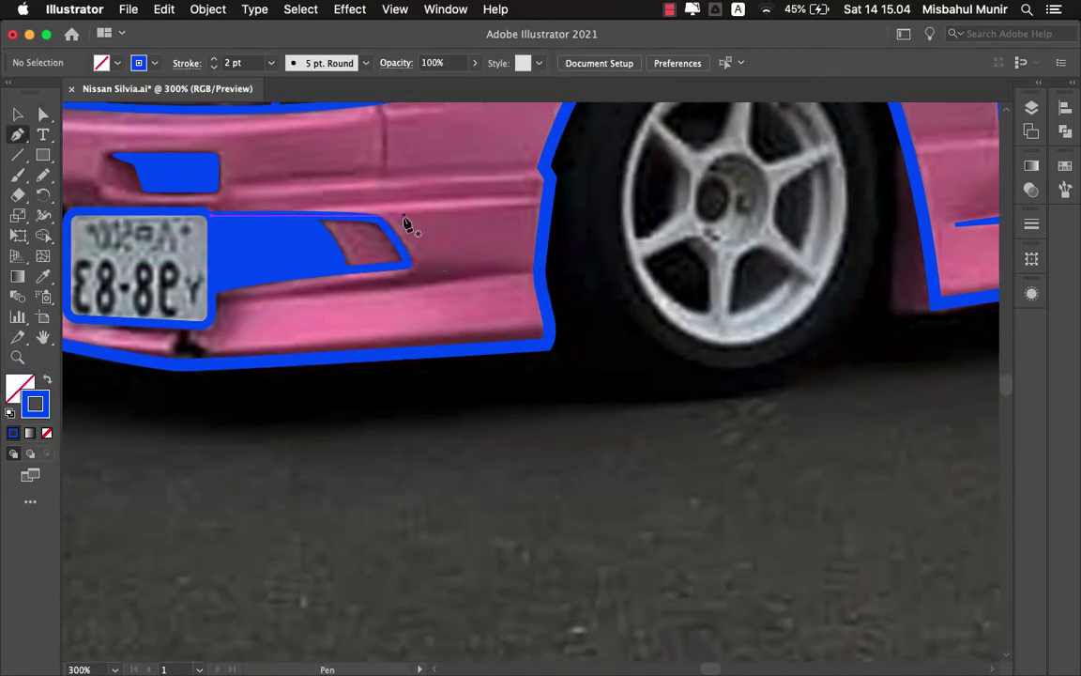
pyautogui.hscroll(-2, 458, 334)
pyautogui.scroll(1, 216, 343)
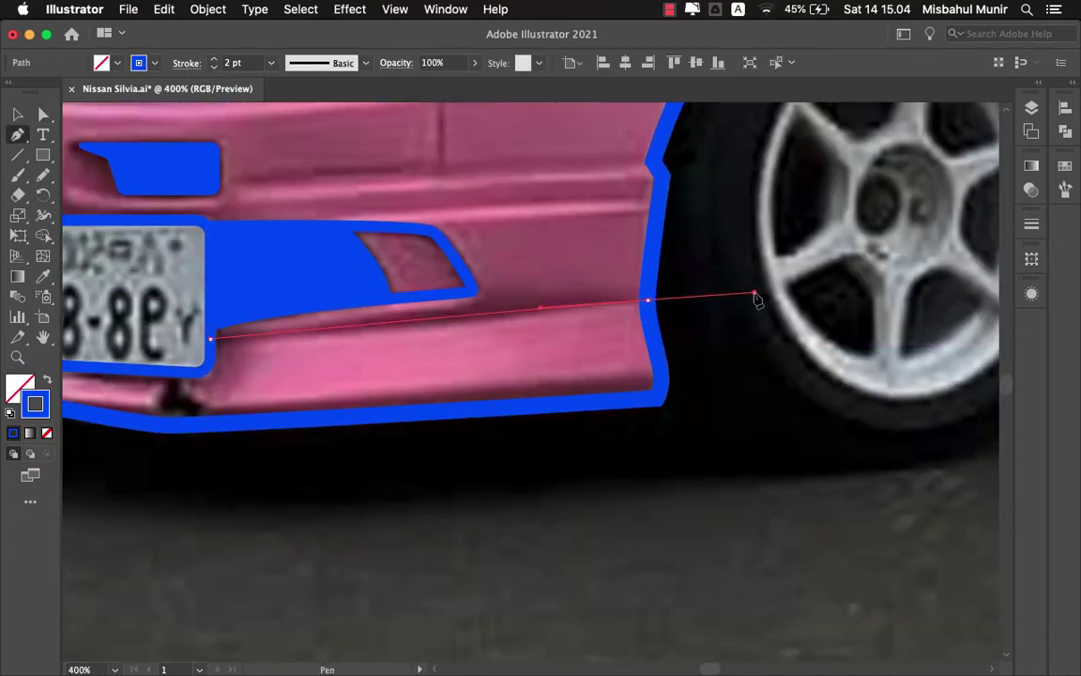
pyautogui.press('super+z')
pyautogui.press('super+shift+a')
pyautogui.scroll(-3, 545, 313)
pyautogui.scroll(3, 541, 319)
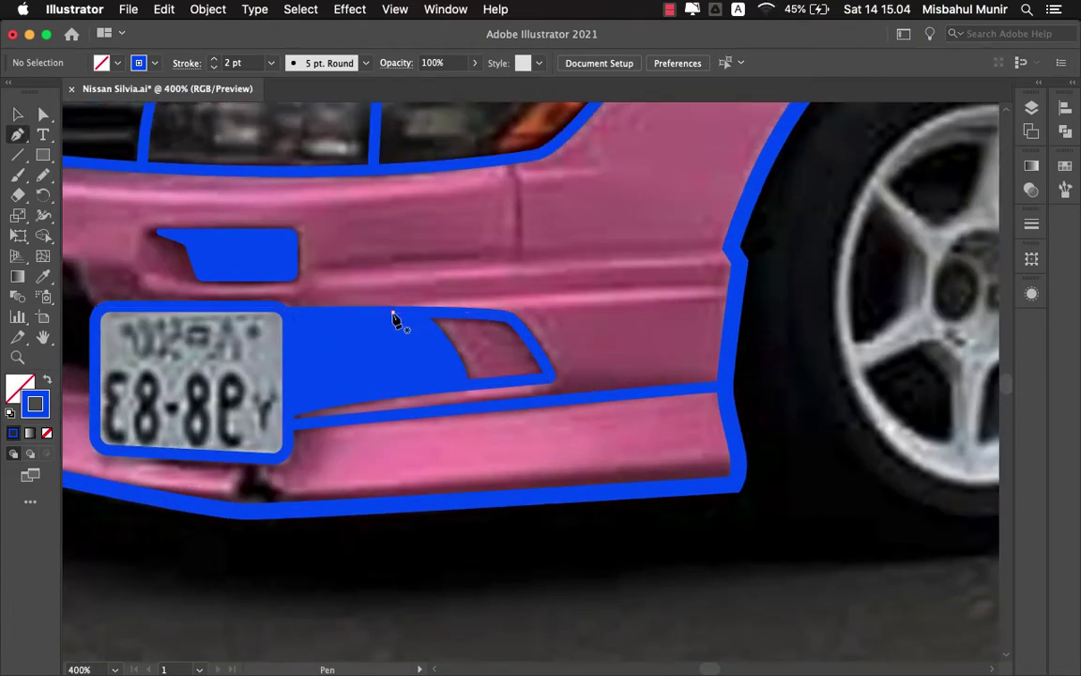
# - Draw two straight bumper crease lines: one to the fender edge, one below the headlight
pyautogui.click(394, 315)
pyautogui.press('super+z')
pyautogui.scroll(1, 441, 263)
pyautogui.click(330, 292)
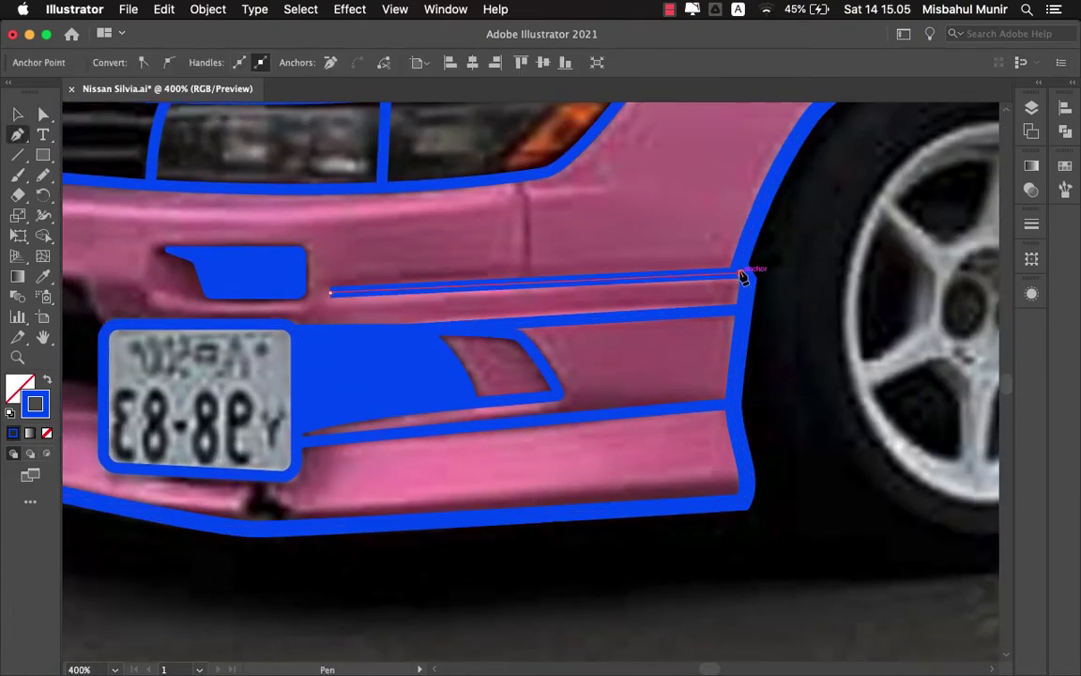
pyautogui.click(742, 274)
pyautogui.scroll(3, 584, 249)
pyautogui.scroll(-1, 502, 398)
pyautogui.scroll(2, 490, 198)
pyautogui.click(498, 235)
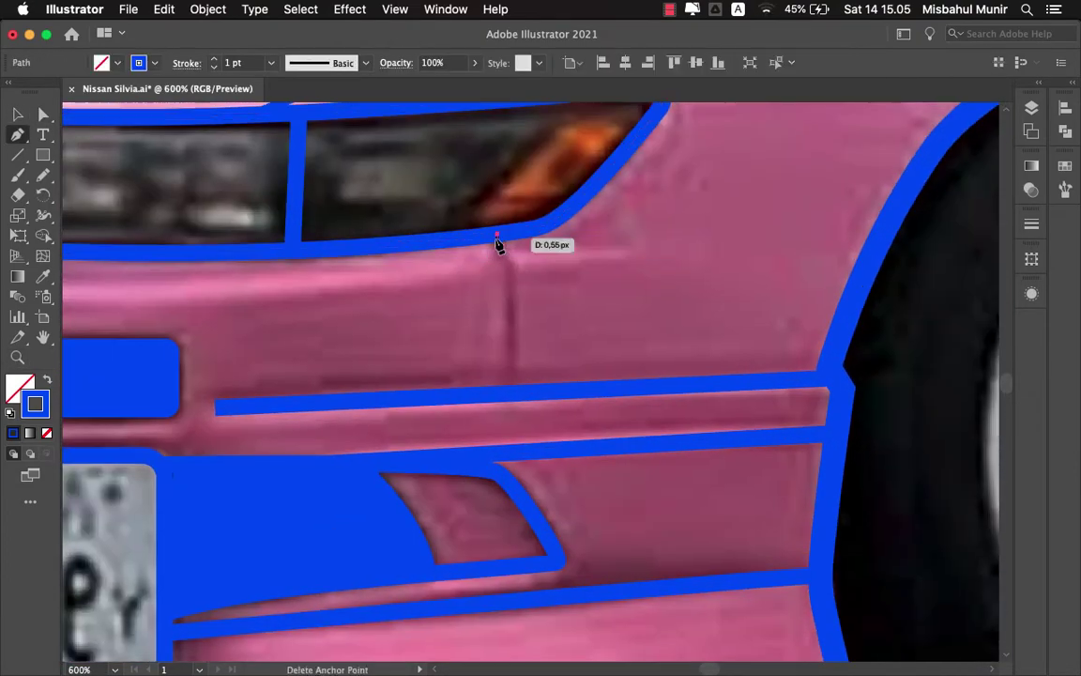
pyautogui.click(512, 375)
pyautogui.keyDown('super'); pyautogui.click(536, 338); pyautogui.keyUp('super')
pyautogui.scroll(-2, 536, 338)
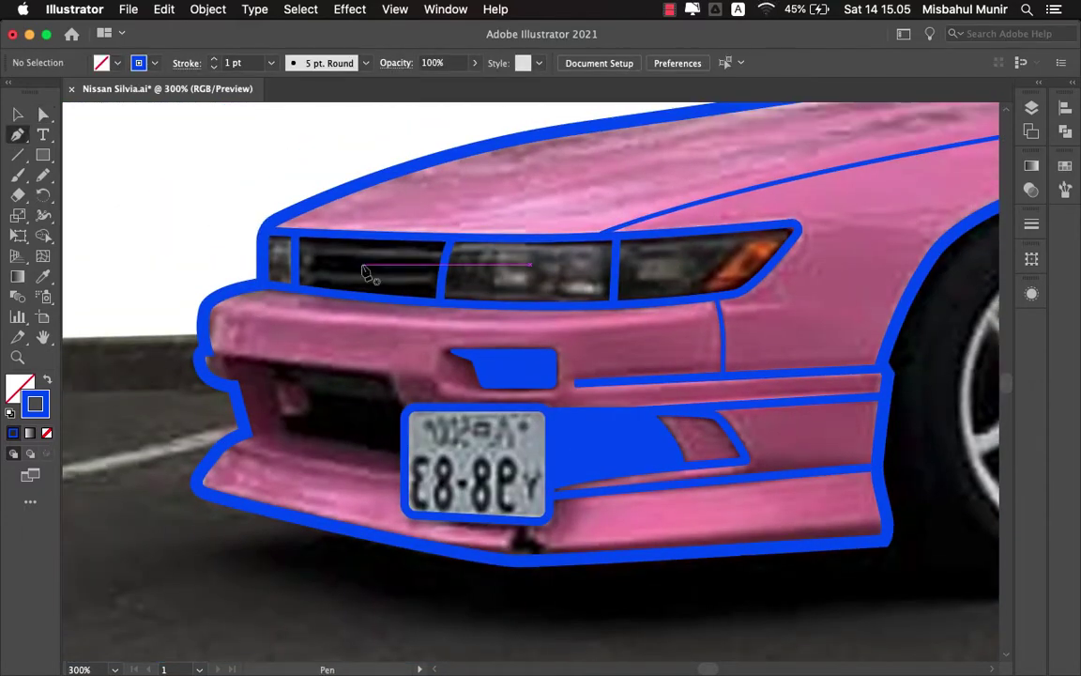
# - Draw a curved crease line along the bumper top beneath the headlights
pyautogui.scroll(1, 217, 328)
pyautogui.click(218, 323)
pyautogui.moveTo(601, 334); pyautogui.dragTo(793, 332)
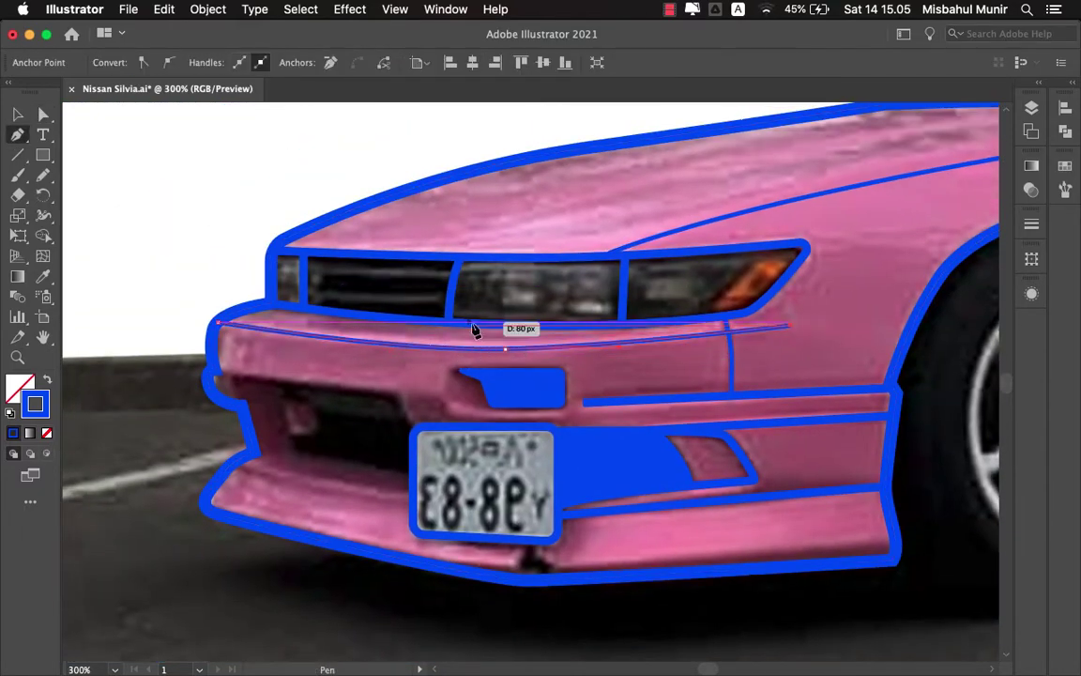
pyautogui.keyDown('super'); pyautogui.click(705, 282); pyautogui.keyUp('super')
pyautogui.scroll(-2, 704, 283)
pyautogui.scroll(1, 567, 282)
pyautogui.scroll(2, 561, 292)
# - Taper the bumper crease lines to pointed ends with the Width tool
pyautogui.hotkey('shift', 'w')
pyautogui.scroll(1, 512, 318)
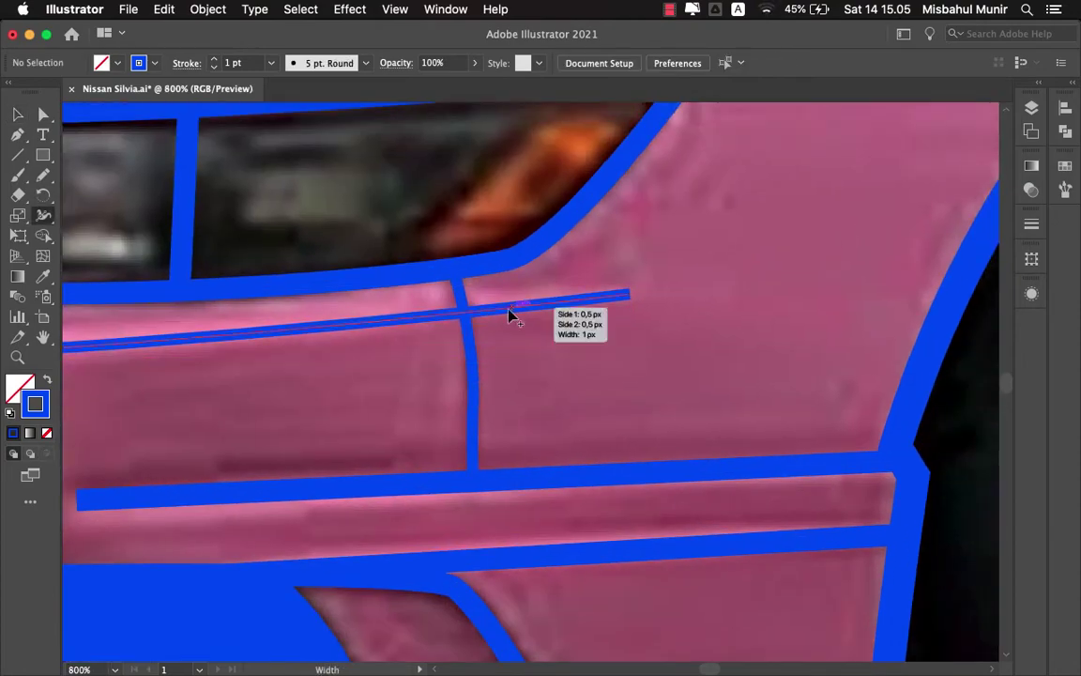
pyautogui.scroll(-5, 657, 263)
pyautogui.hscroll(-5, 657, 262)
pyautogui.hscroll(-2, 510, 362)
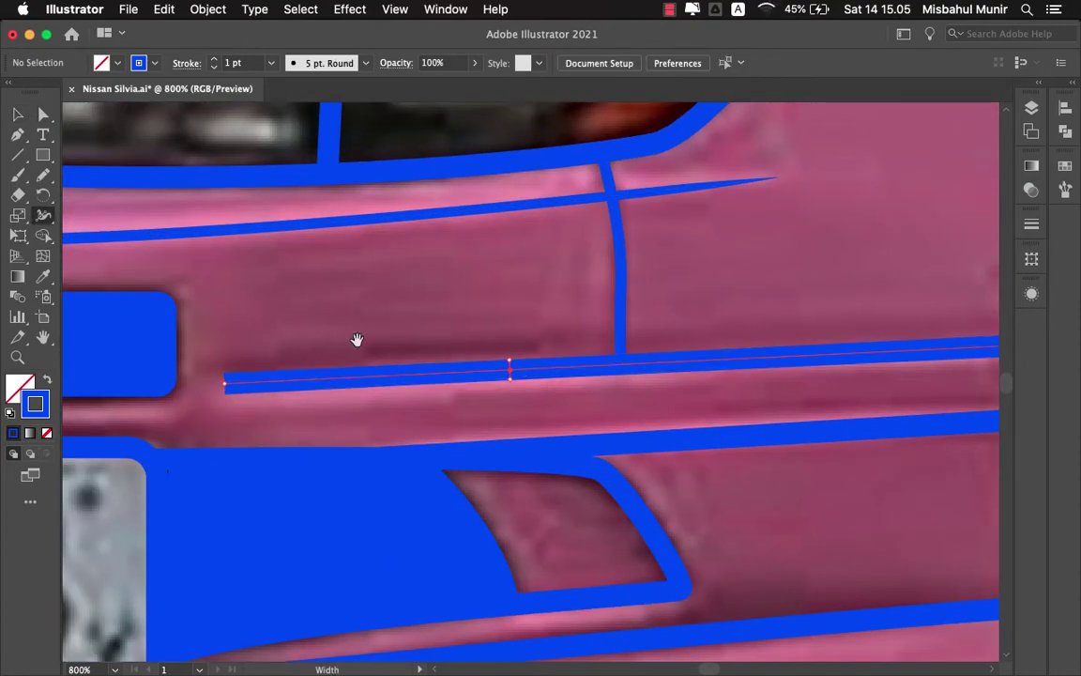
pyautogui.hscroll(-2, 357, 339)
pyautogui.scroll(-3, 307, 362)
pyautogui.scroll(-3, 562, 321)
pyautogui.scroll(2, 584, 340)
pyautogui.keyDown('super'); pyautogui.click(605, 325); pyautogui.keyUp('super')
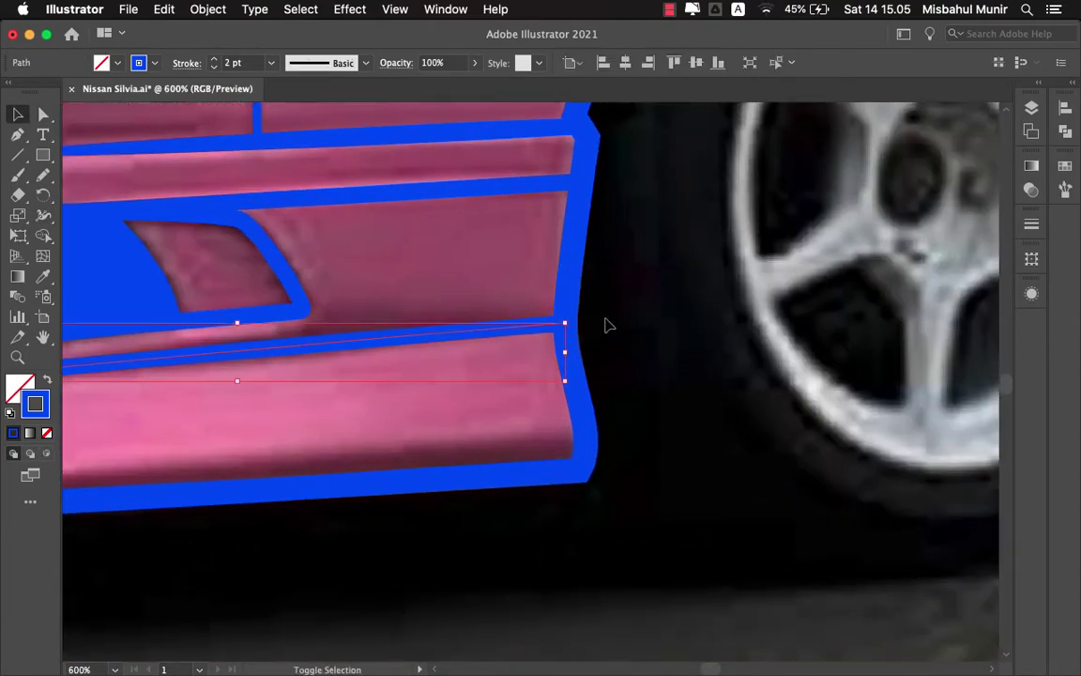
pyautogui.press('v')
pyautogui.scroll(-5, 753, 258)
pyautogui.scroll(3, 622, 338)
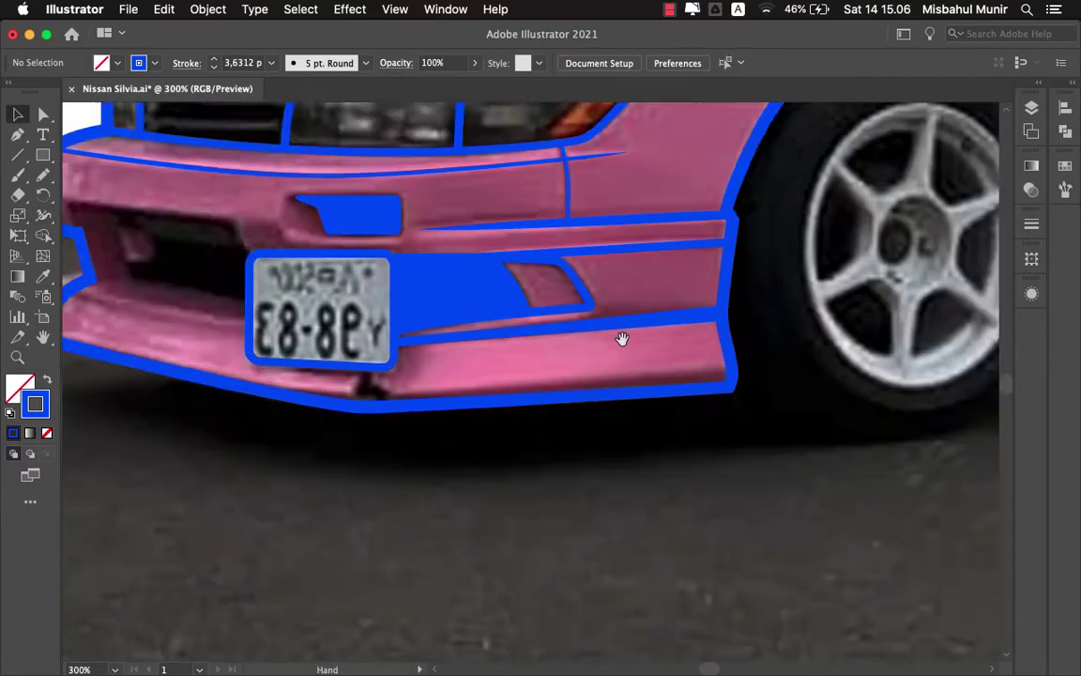
pyautogui.scroll(1, 539, 334)
pyautogui.click(539, 334)
pyautogui.press('a')
pyautogui.scroll(-3, 657, 301)
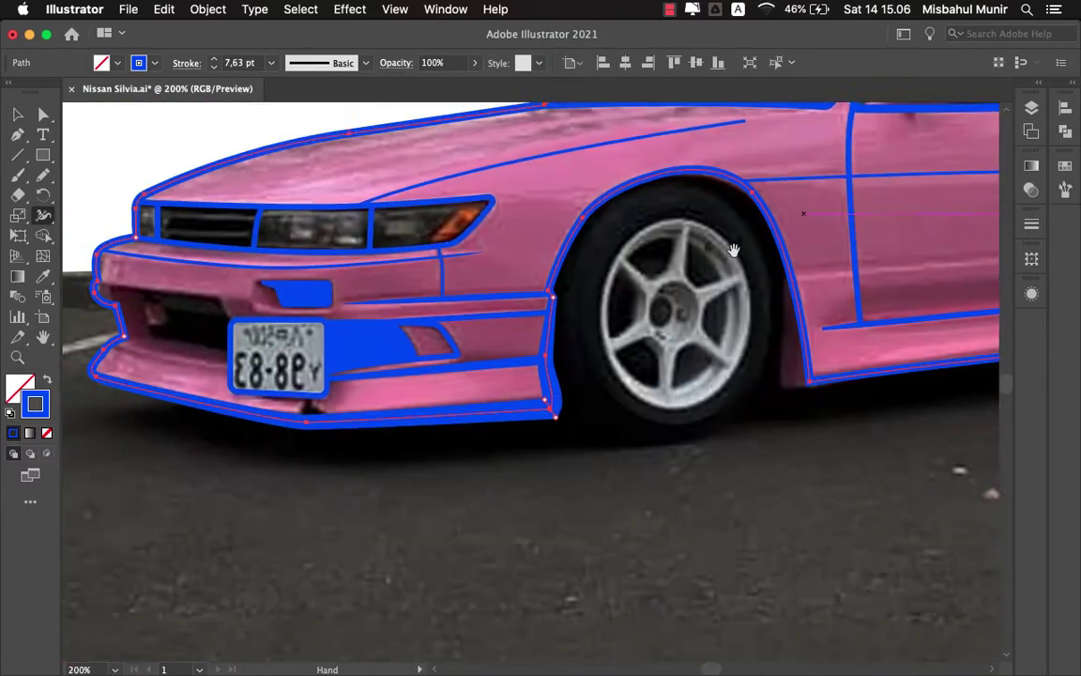
pyautogui.scroll(3, 729, 250)
pyautogui.scroll(2, 601, 261)
# - Draw a curved inner line along the bumper lip ending at the plate edge
pyautogui.press('v')
pyautogui.scroll(-3, 460, 422)
pyautogui.click(465, 422)
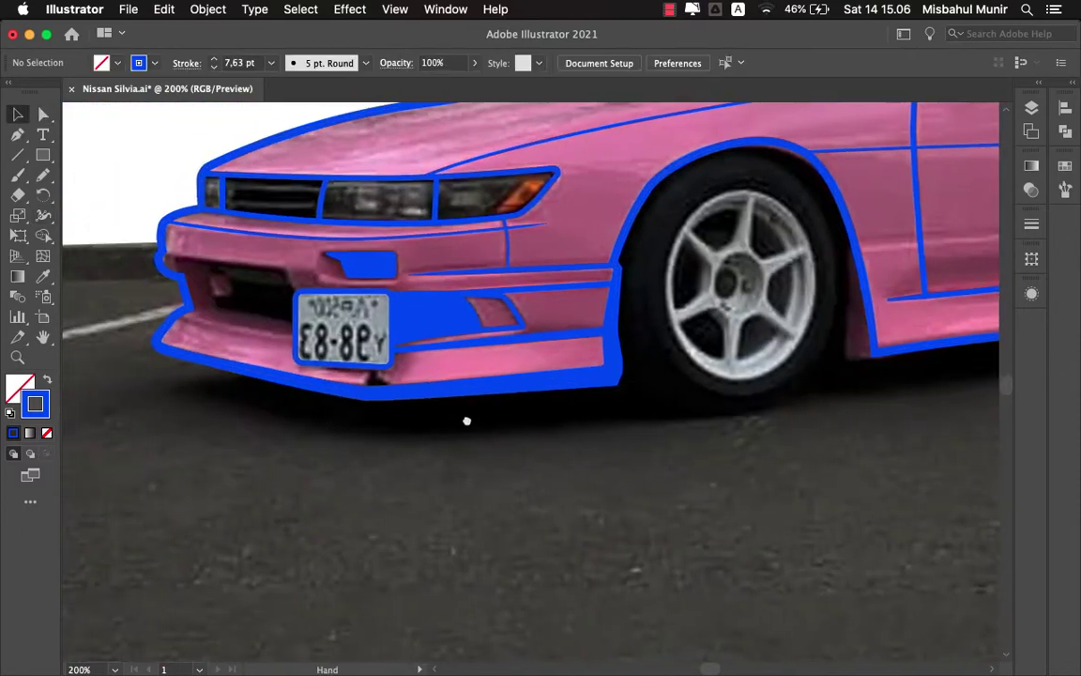
pyautogui.scroll(2, 412, 404)
pyautogui.scroll(-2, 378, 342)
pyautogui.press('p')
pyautogui.scroll(3, 200, 330)
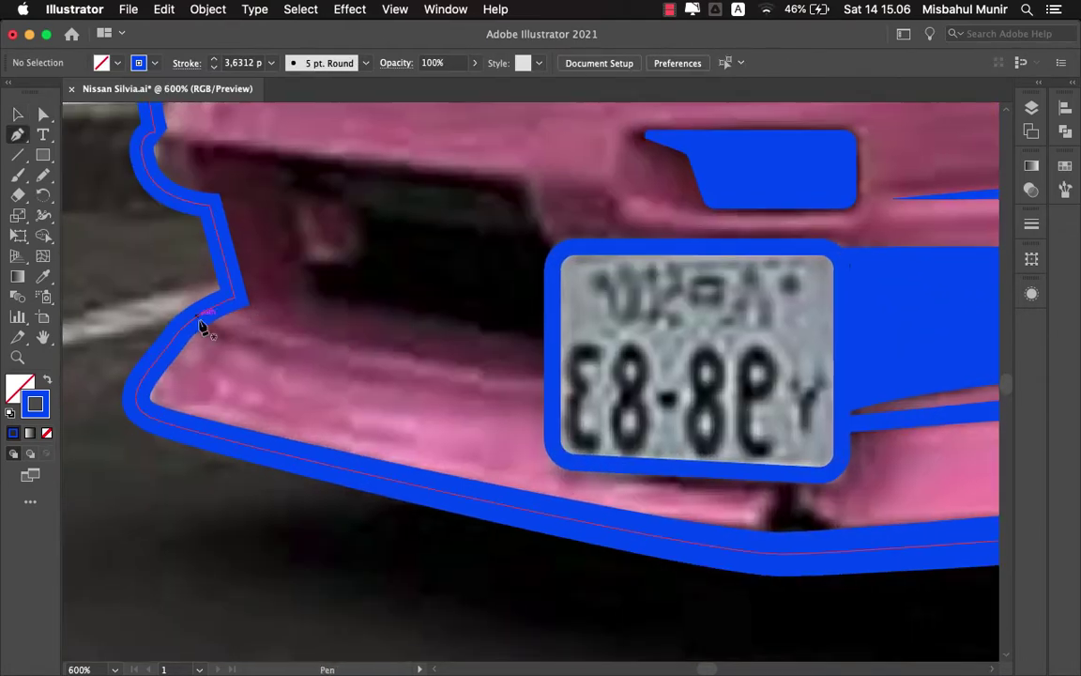
pyautogui.scroll(1, 200, 330)
pyautogui.click(161, 298)
pyautogui.moveTo(357, 356); pyautogui.dragTo(464, 374)
pyautogui.click(518, 384)
# - Trace the opening left of the licence plate as a solid blue filled shape
pyautogui.keyDown('super'); pyautogui.click(410, 263); pyautogui.keyUp('super')
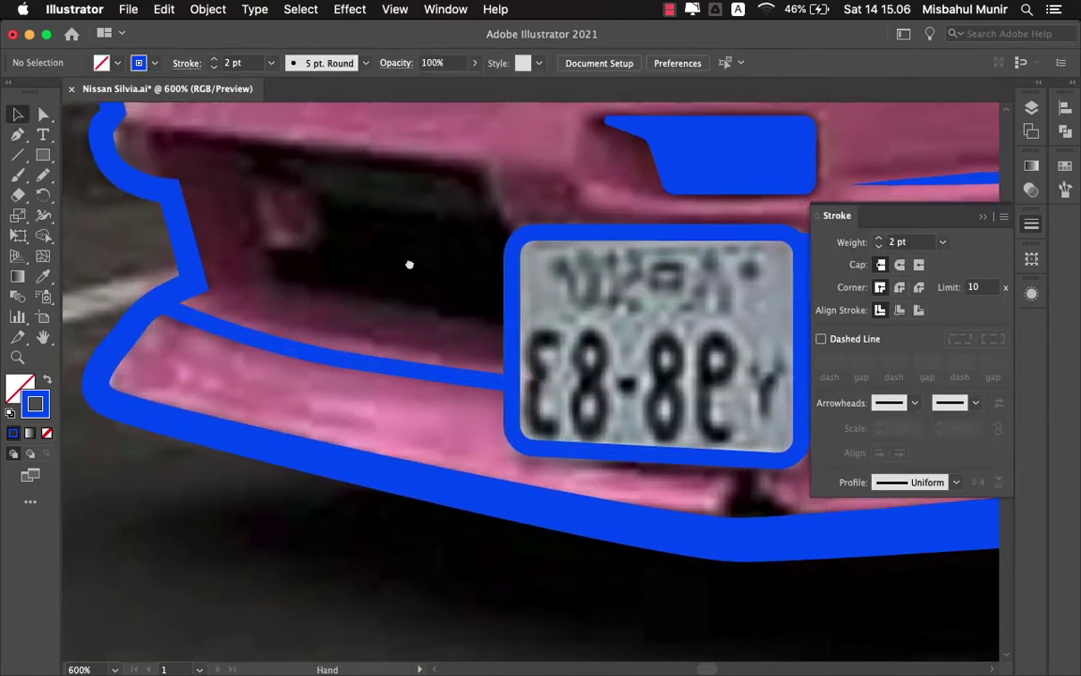
pyautogui.hotkey('shift', 'x')
pyautogui.scroll(3, 470, 281)
pyautogui.click(527, 340)
pyautogui.click(495, 306)
pyautogui.click(485, 272)
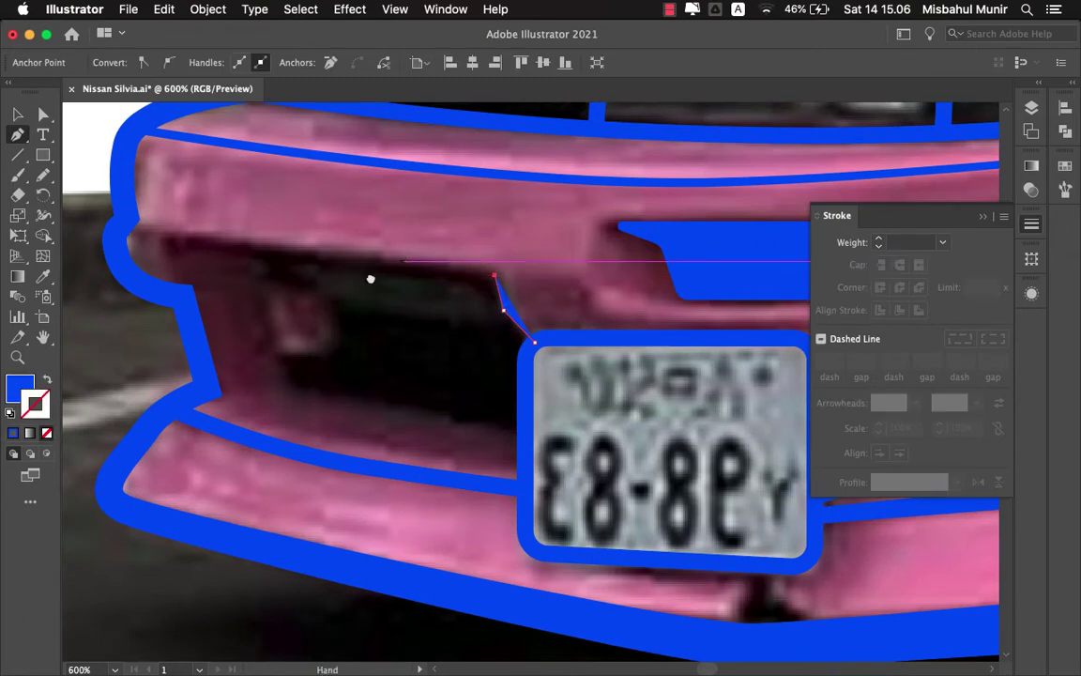
pyautogui.hscroll(-3, 375, 281)
pyautogui.click(296, 275)
pyautogui.click(380, 301)
pyautogui.click(418, 433)
pyautogui.hscroll(3, 469, 422)
pyautogui.scroll(-2, 469, 422)
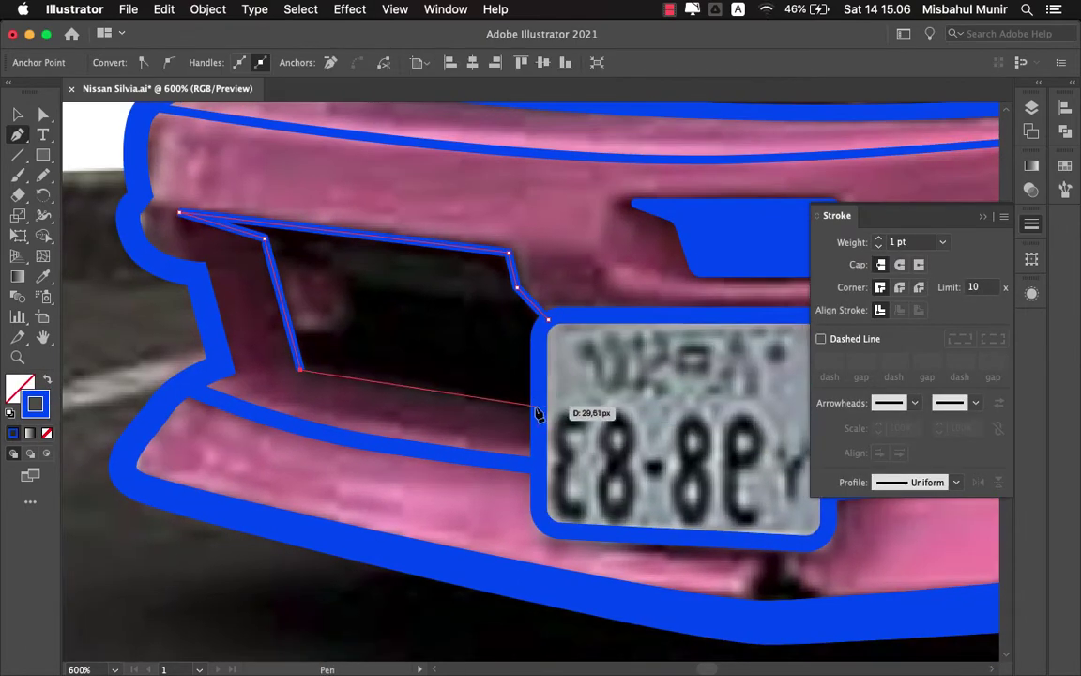
pyautogui.click(546, 329)
pyautogui.keyDown('super'); pyautogui.click(509, 272); pyautogui.keyUp('super')
# - Add a small square cutout inside the blue opening and reshape its corner
pyautogui.hotkey('shift', 'x')
pyautogui.press('super+equal')
pyautogui.press('super+equal')
pyautogui.moveTo(309, 311); pyautogui.dragTo(410, 339)
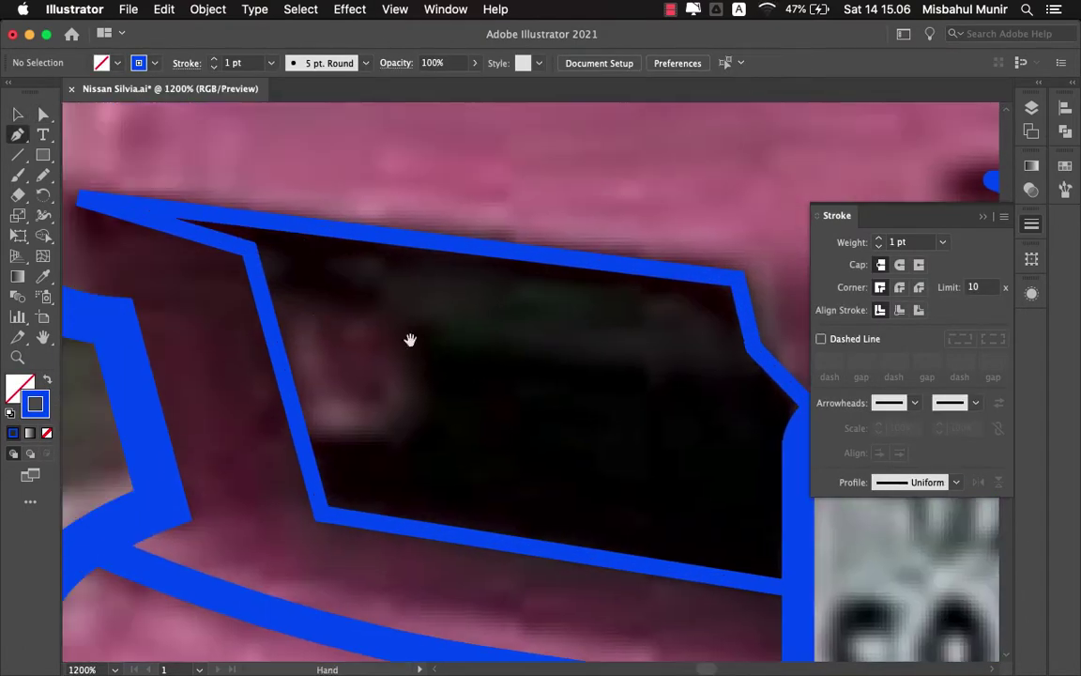
pyautogui.click(303, 311)
pyautogui.click(339, 440)
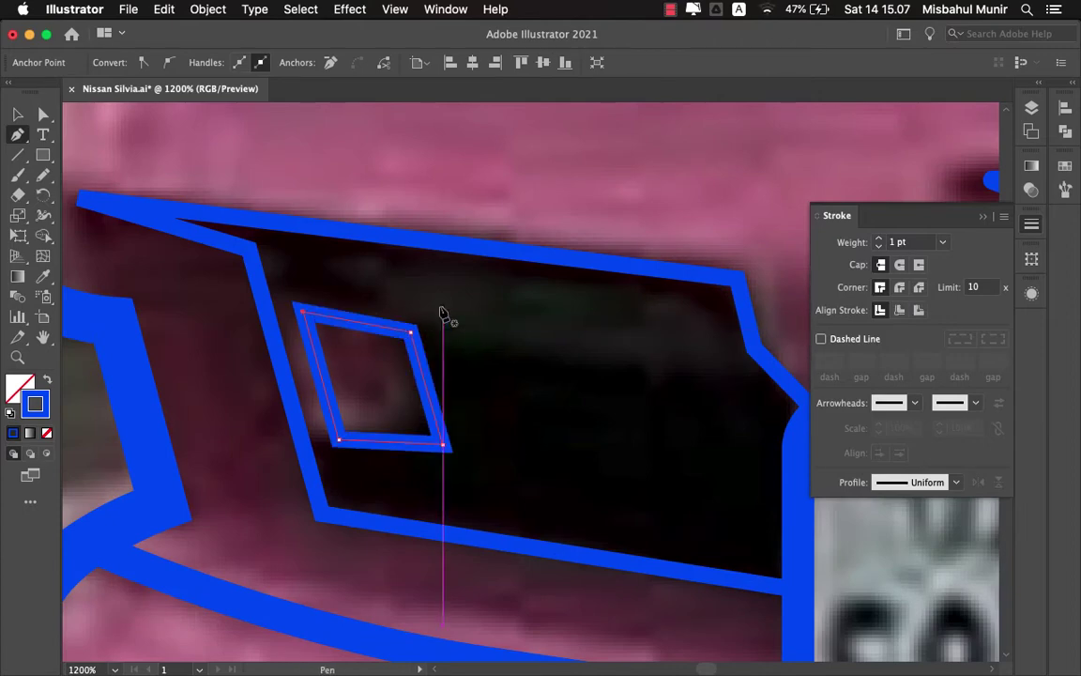
pyautogui.scroll(-2, 443, 314)
pyautogui.hscroll(-2, 443, 314)
pyautogui.press('a')
pyautogui.moveTo(504, 370); pyautogui.dragTo(505, 375)
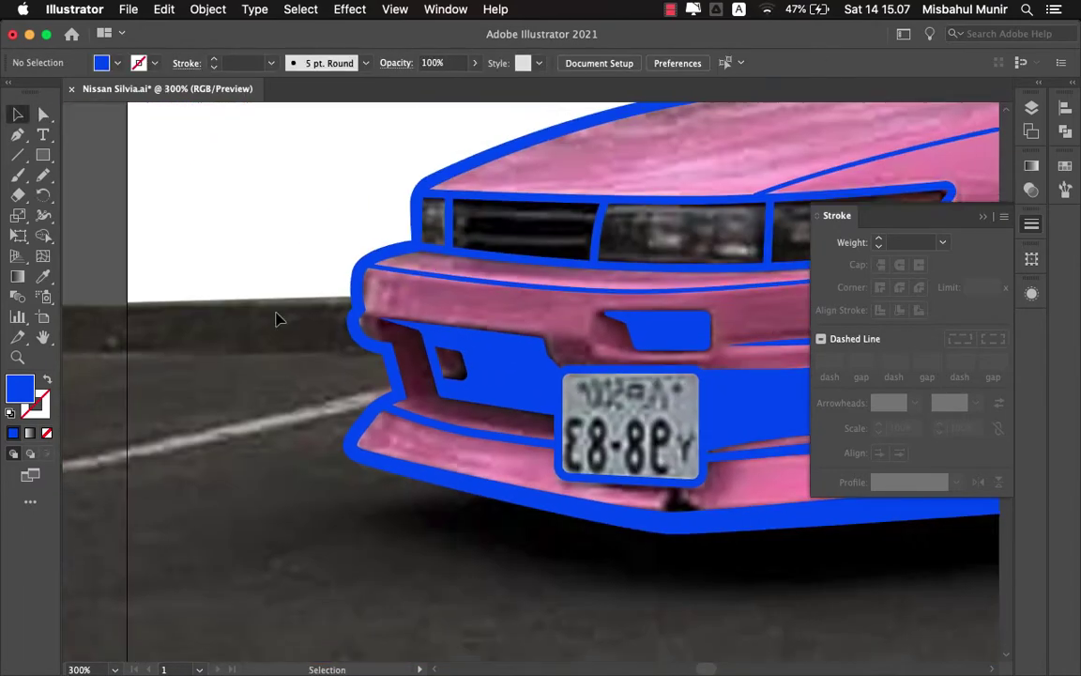
pyautogui.hotkey('shift', 'x')
pyautogui.press('p')
pyautogui.scroll(2, 330, 307)
# - Adjust the anchors of the front bumper crease line with Direct Selection
pyautogui.scroll(3, 385, 313)
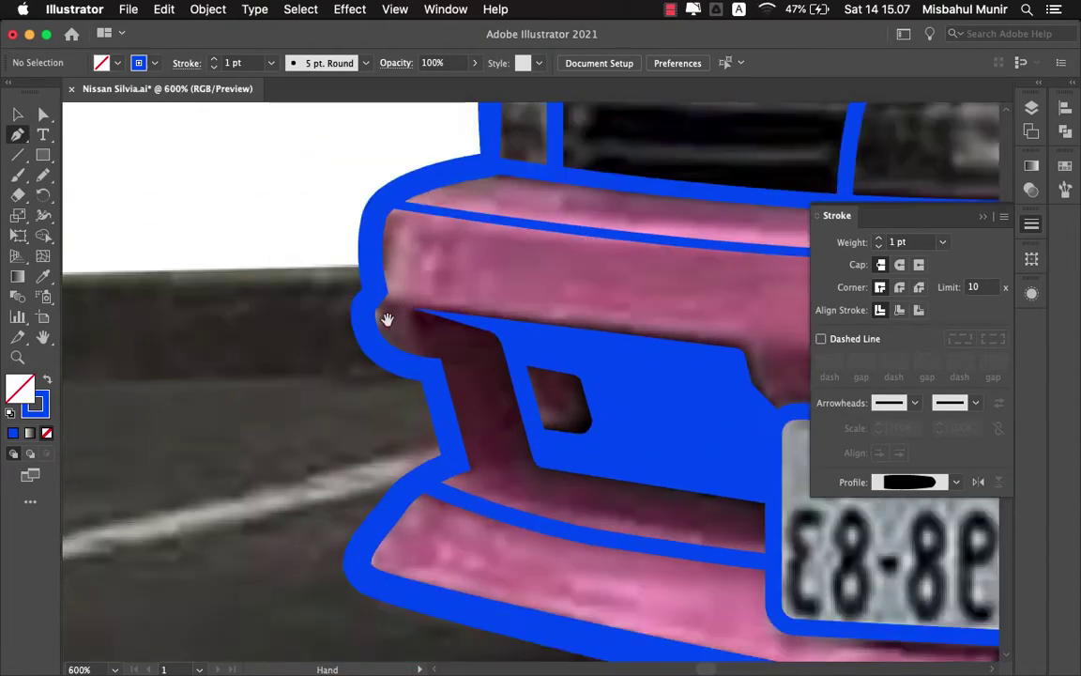
pyautogui.scroll(3, 256, 291)
pyautogui.press('a')
pyautogui.scroll(1, 337, 339)
pyautogui.hscroll(-2, 337, 340)
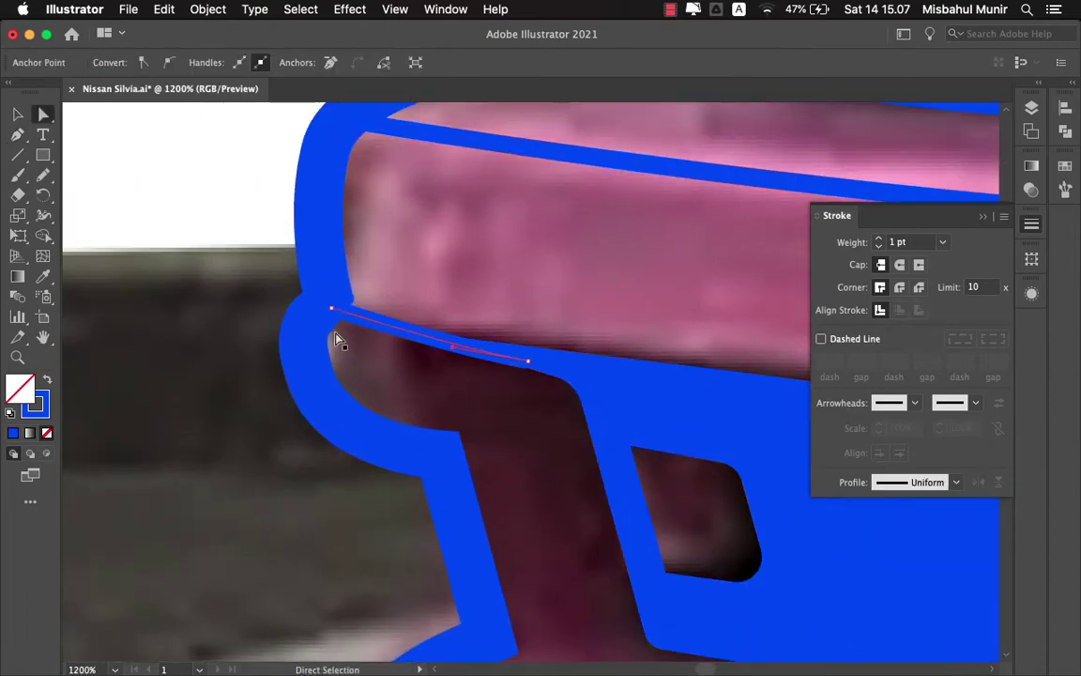
pyautogui.scroll(2, 379, 295)
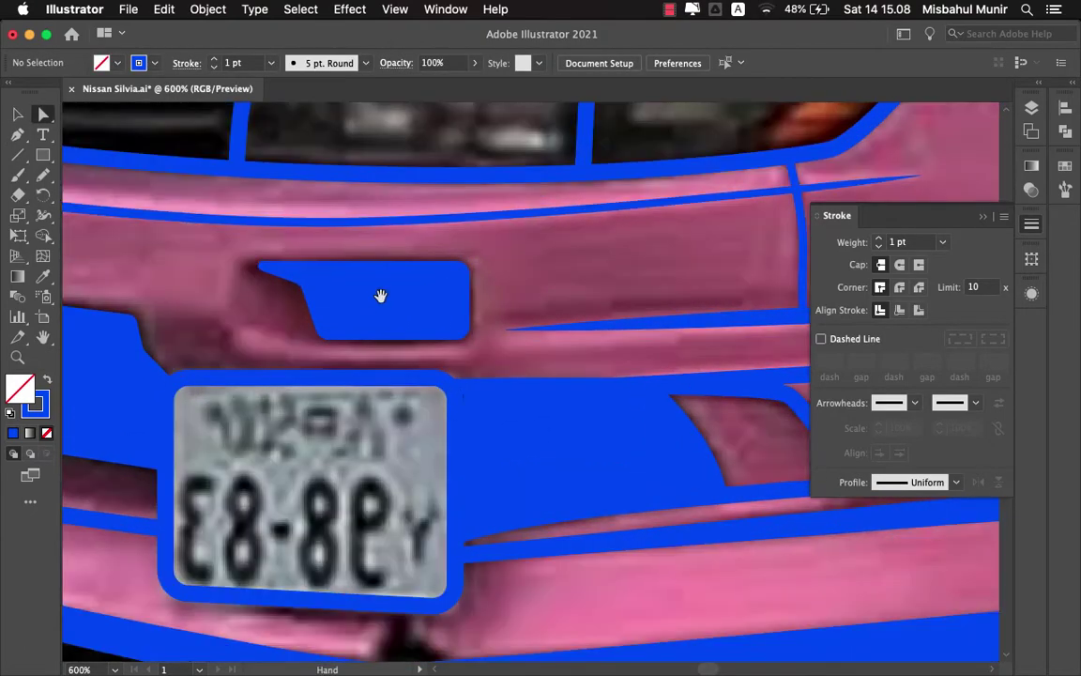
pyautogui.scroll(-3, 494, 307)
pyautogui.scroll(-2, 360, 327)
pyautogui.scroll(3, 361, 327)
pyautogui.scroll(1, 385, 340)
pyautogui.press('v')
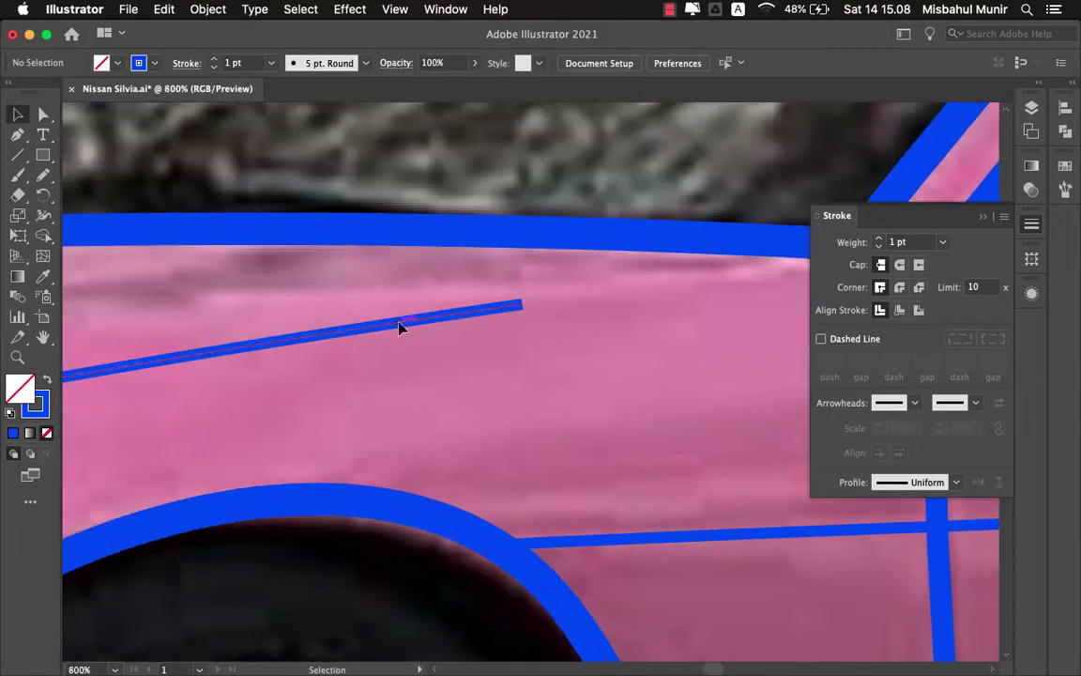
pyautogui.scroll(-4, 528, 347)
pyautogui.hscroll(3, 453, 335)
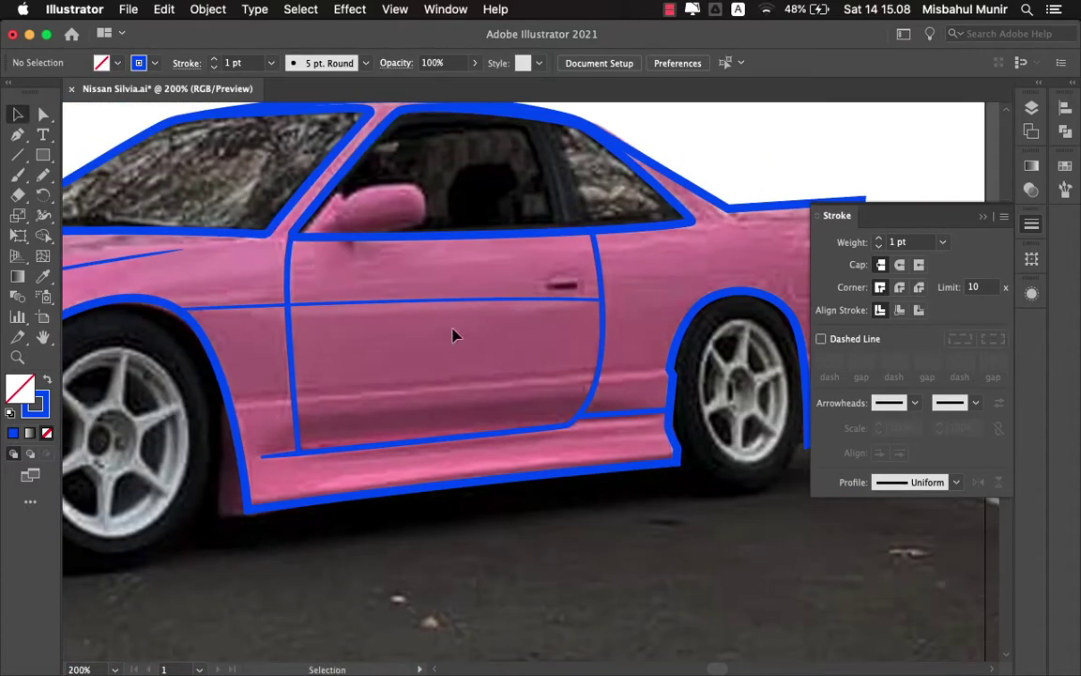
pyautogui.hscroll(-3, 233, 345)
pyautogui.hscroll(1, 455, 270)
pyautogui.hscroll(5, 456, 270)
pyautogui.scroll(2, 280, 299)
pyautogui.hscroll(3, 679, 290)
pyautogui.scroll(1, 678, 290)
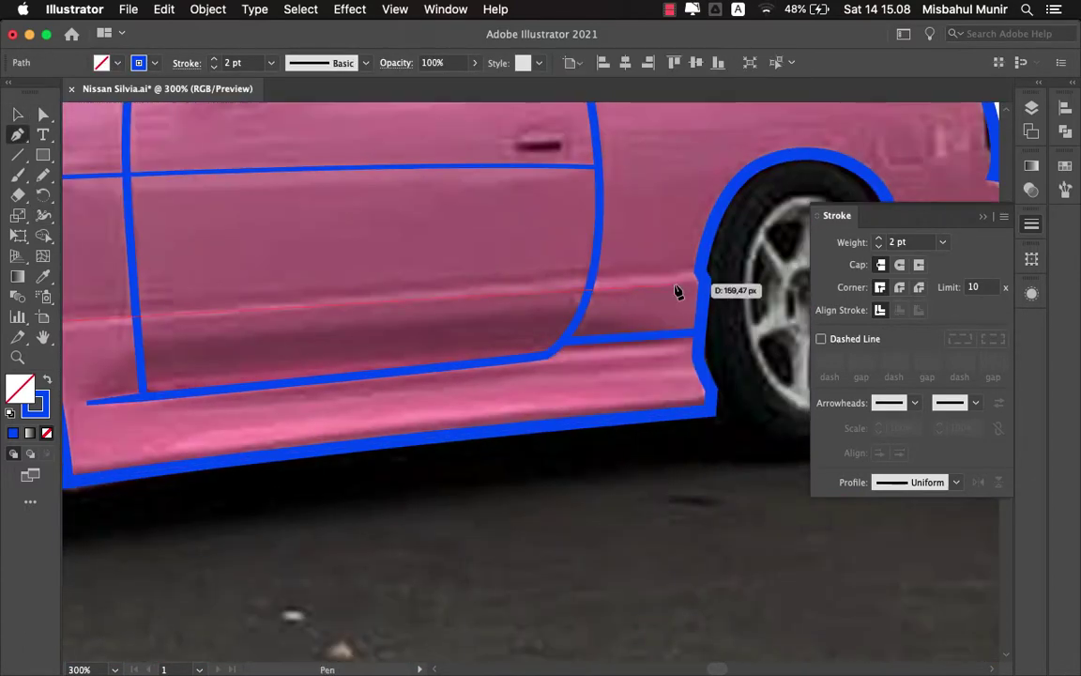
# - End the blue body line at the wheel arch outline
pyautogui.press('a')
pyautogui.scroll(2, 585, 272)
pyautogui.scroll(1, 585, 272)
pyautogui.click(478, 277)
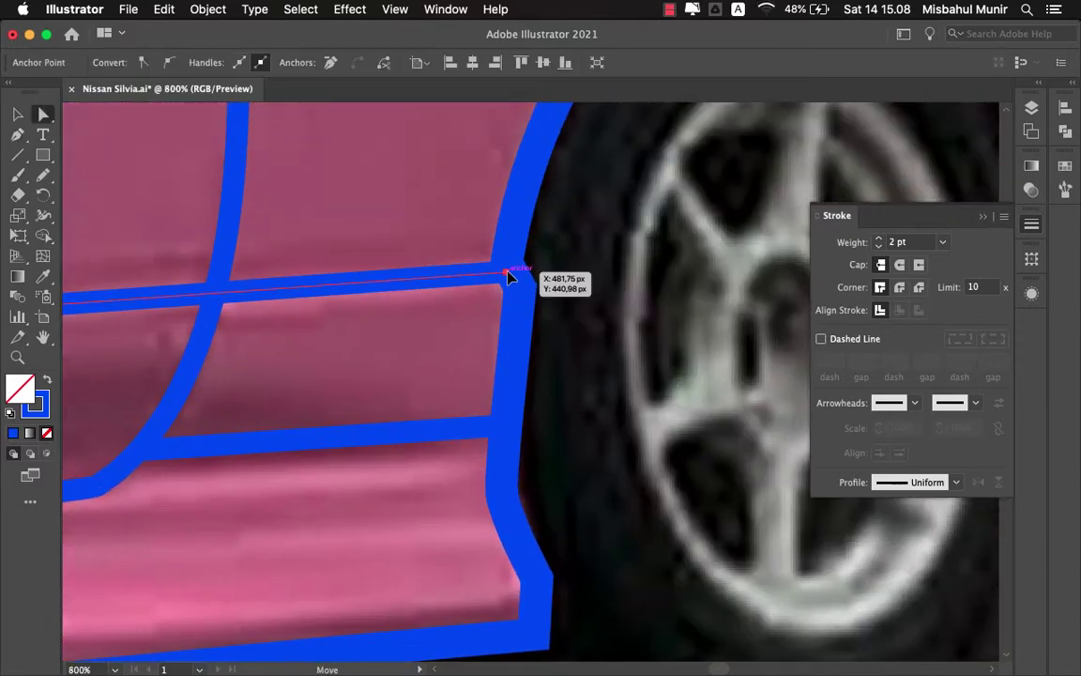
pyautogui.click(571, 278)
pyautogui.scroll(-2, 571, 277)
pyautogui.scroll(-2, 509, 207)
pyautogui.scroll(3, 293, 361)
# - Draw a blue crease line across the rear quarter panel
pyautogui.press('p')
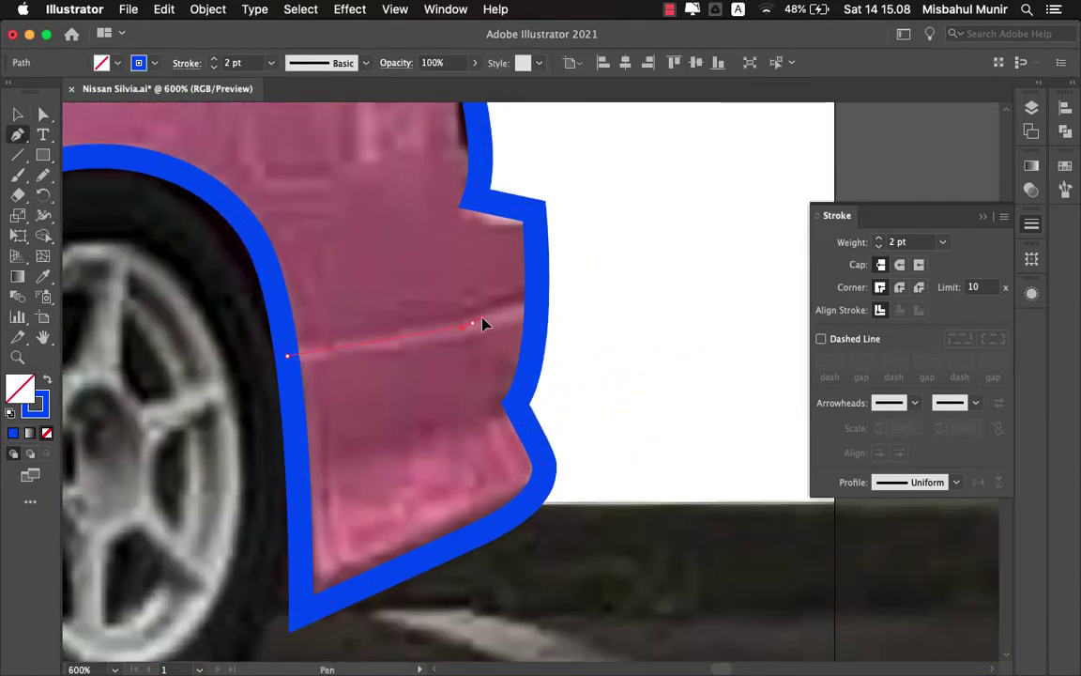
pyautogui.click(523, 302)
pyautogui.keyDown('super'); pyautogui.click(451, 305); pyautogui.keyUp('super')
pyautogui.click(497, 317)
# - Draw the rear bumper crease line and bend it to follow the panel
pyautogui.press('p')
pyautogui.scroll(-2, 512, 289)
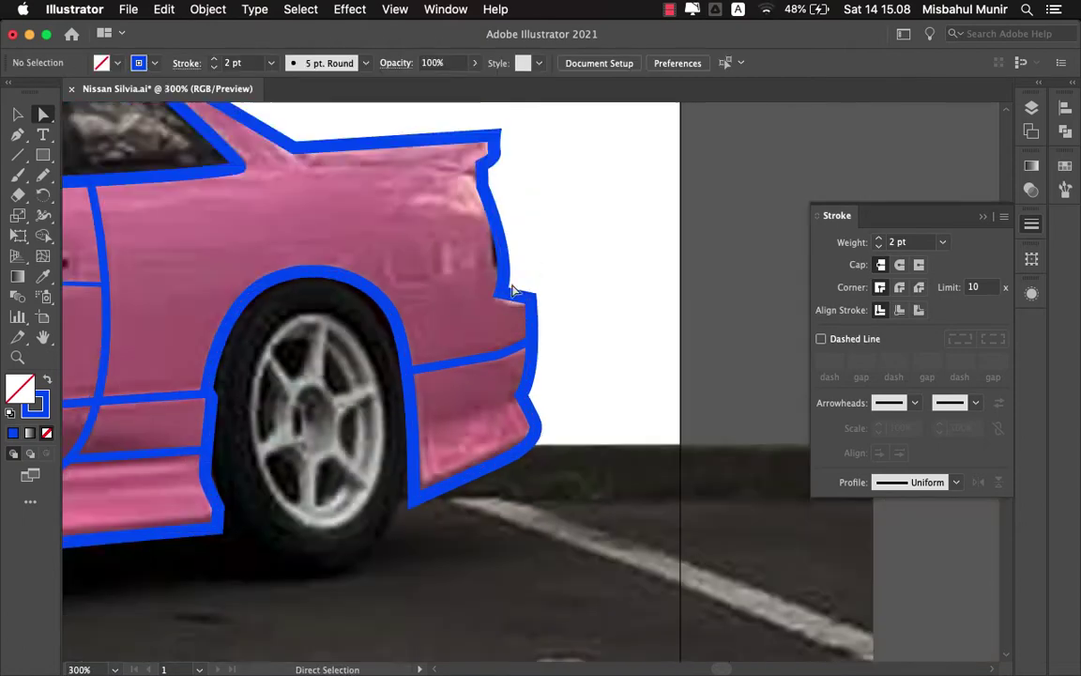
pyautogui.scroll(1, 471, 253)
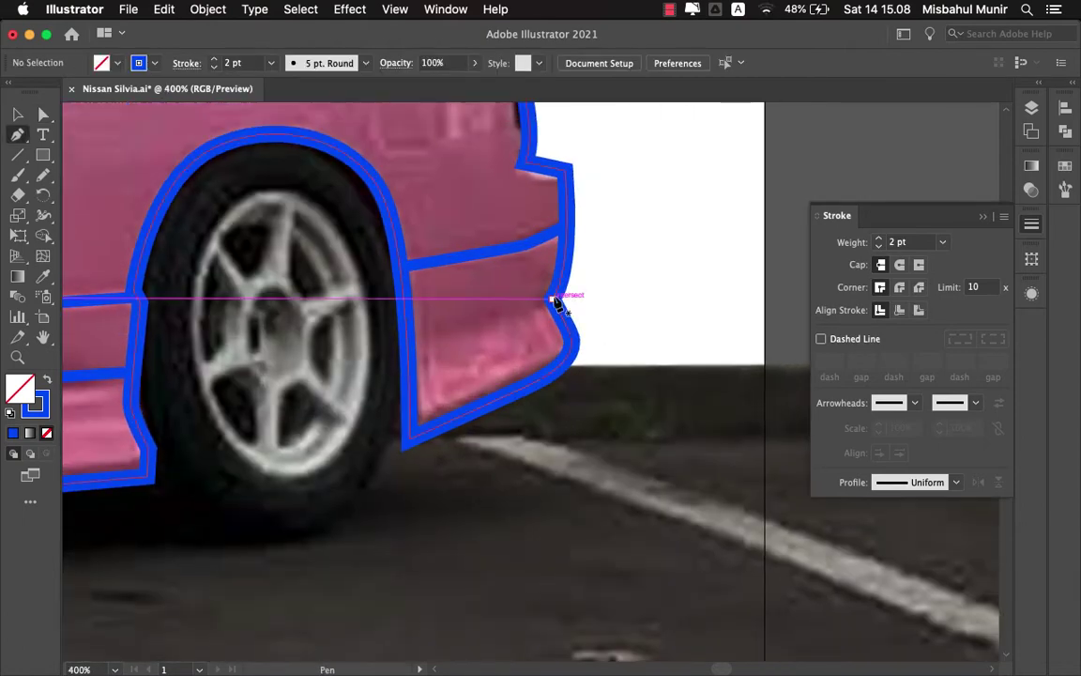
pyautogui.click(512, 325)
pyautogui.press('p')
pyautogui.scroll(1, 561, 293)
pyautogui.click(347, 353)
pyautogui.keyDown('super'); pyautogui.click(494, 319); pyautogui.keyUp('super')
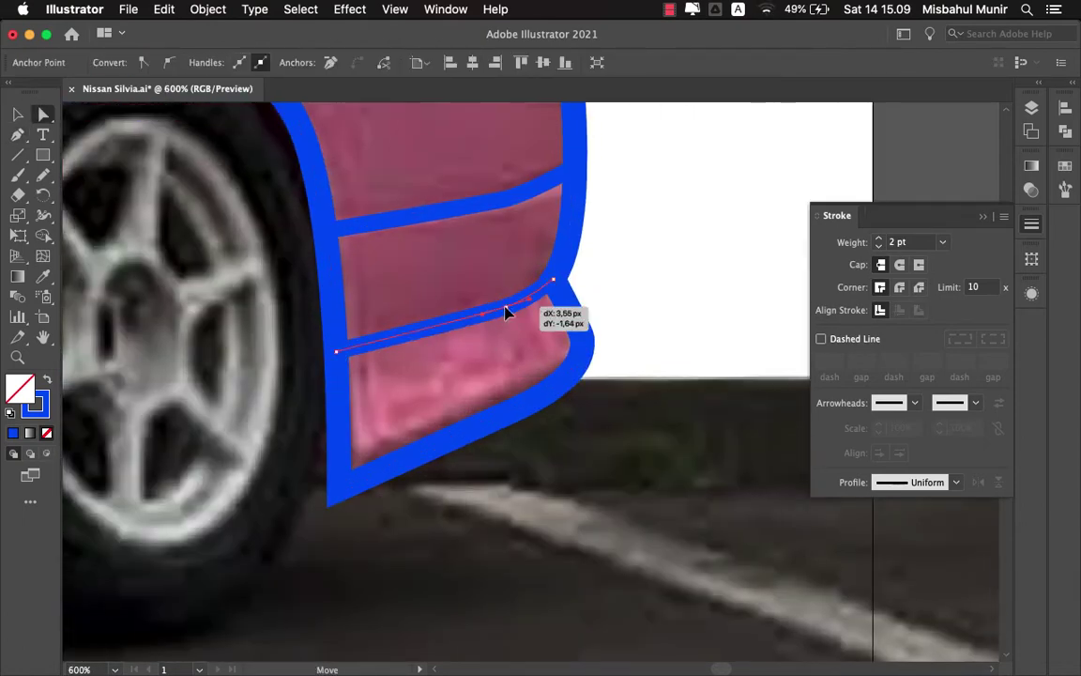
pyautogui.moveTo(504, 312); pyautogui.dragTo(483, 313)
pyautogui.scroll(3, 482, 314)
pyautogui.scroll(-1, 511, 270)
pyautogui.scroll(-5, 551, 198)
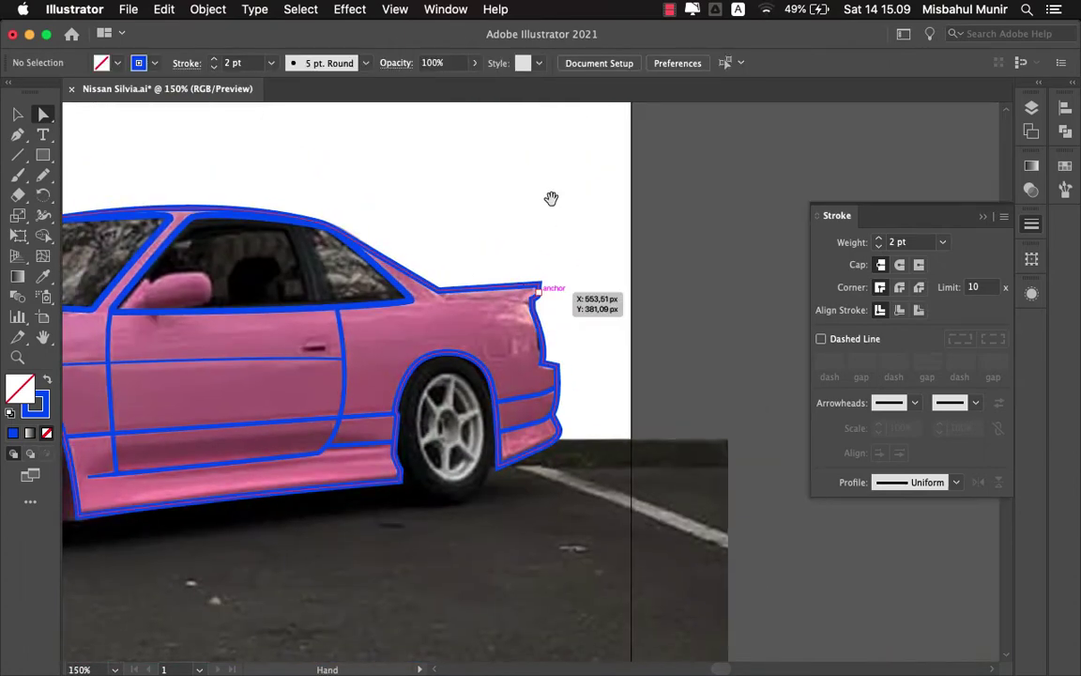
pyautogui.scroll(1, 374, 318)
# - Trace the rear spoiler outline above the trunk with a 3 pt stroke
pyautogui.press('p')
pyautogui.scroll(1, 350, 301)
pyautogui.scroll(1, 350, 301)
pyautogui.moveTo(224, 312)
pyautogui.mouseDown()
pyautogui.moveTo(238, 341)
pyautogui.moveTo(236, 284)
pyautogui.mouseUp()
pyautogui.press('v')
pyautogui.scroll(-2, 427, 310)
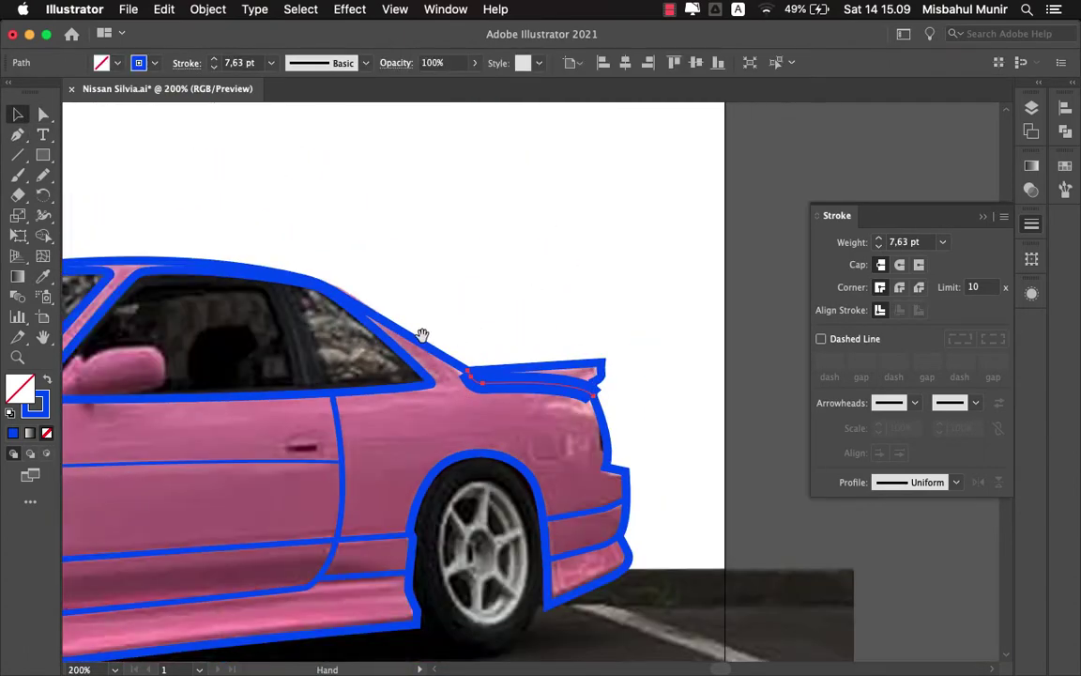
pyautogui.moveTo(423, 337); pyautogui.dragTo(444, 239)
pyautogui.click(942, 242)
pyautogui.click(957, 301)
pyautogui.click(628, 212)
pyautogui.scroll(-2, 628, 235)
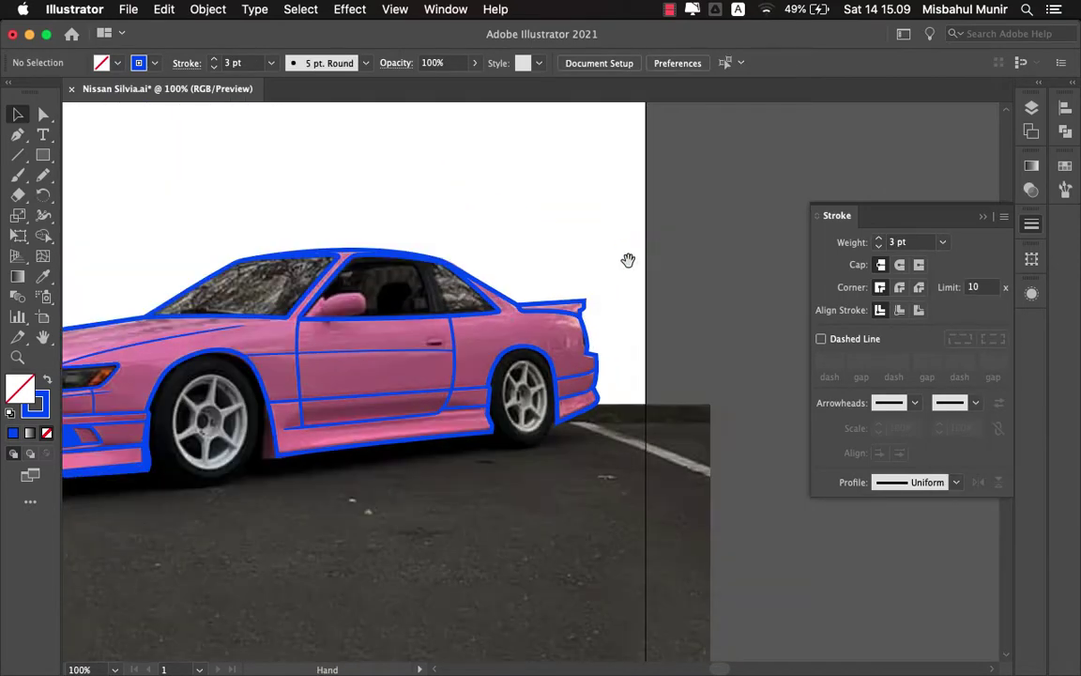
pyautogui.moveTo(628, 261); pyautogui.dragTo(709, 213)
pyautogui.click(1033, 109)
pyautogui.scroll(-1, 593, 181)
# - Move the two horizontal grille bars down onto the slats and marquee-select them together
pyautogui.scroll(1, 398, 234)
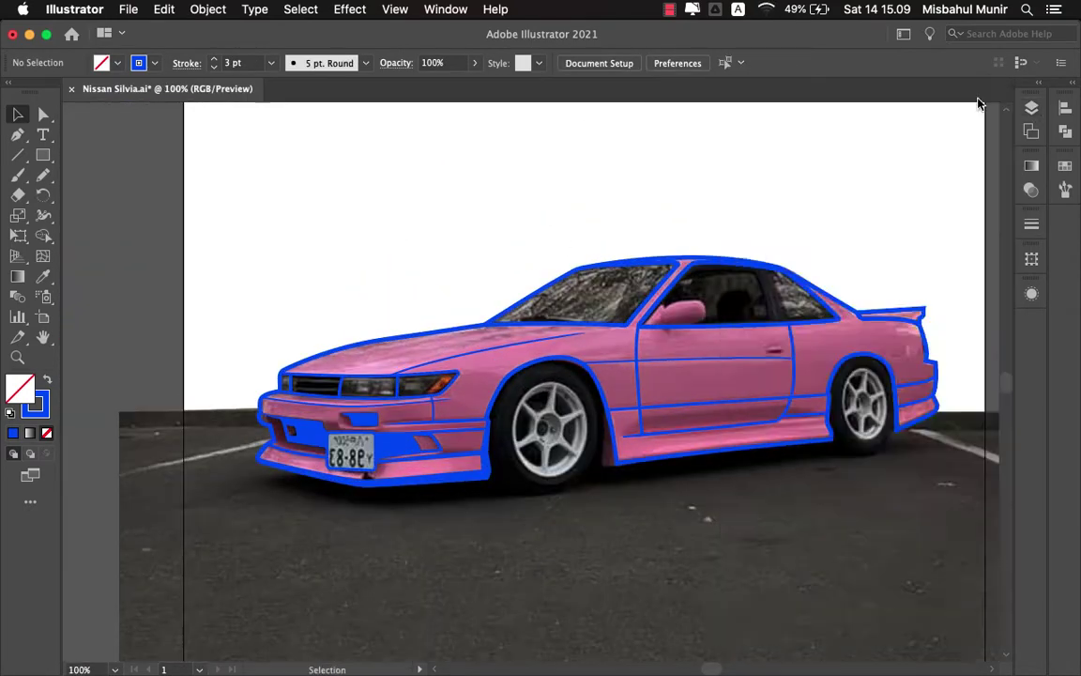
pyautogui.scroll(4, 429, 274)
pyautogui.scroll(3, 429, 274)
pyautogui.click(253, 284)
pyautogui.click(668, 295)
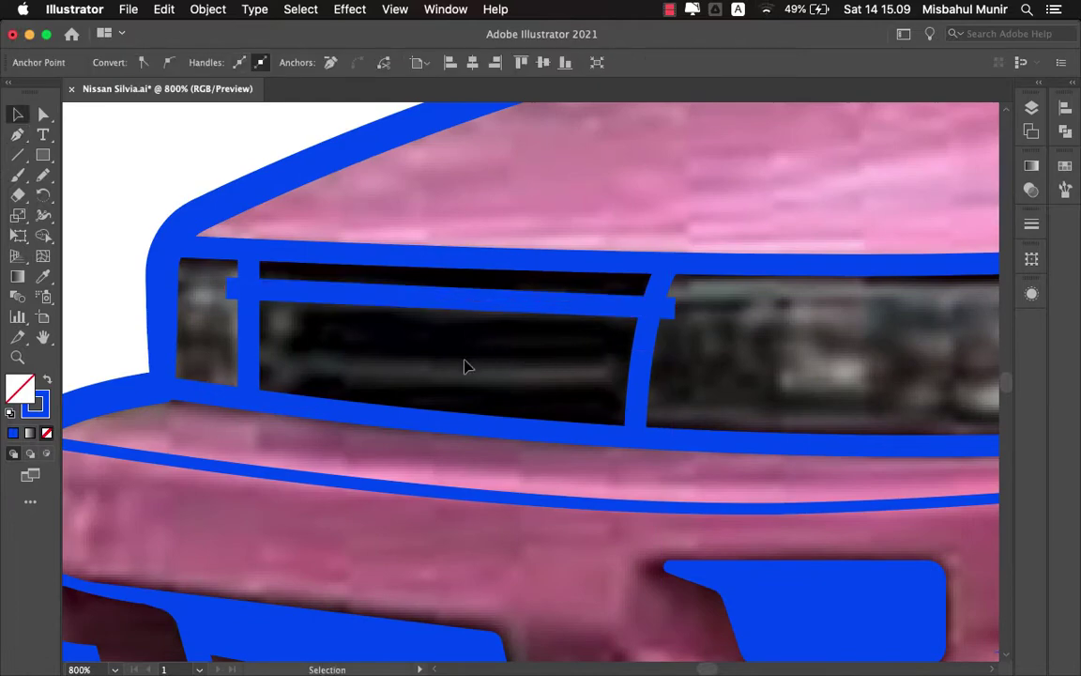
pyautogui.moveTo(477, 309); pyautogui.dragTo(477, 371)
pyautogui.moveTo(666, 386); pyautogui.dragTo(667, 387)
pyautogui.moveTo(704, 298); pyautogui.dragTo(225, 373)
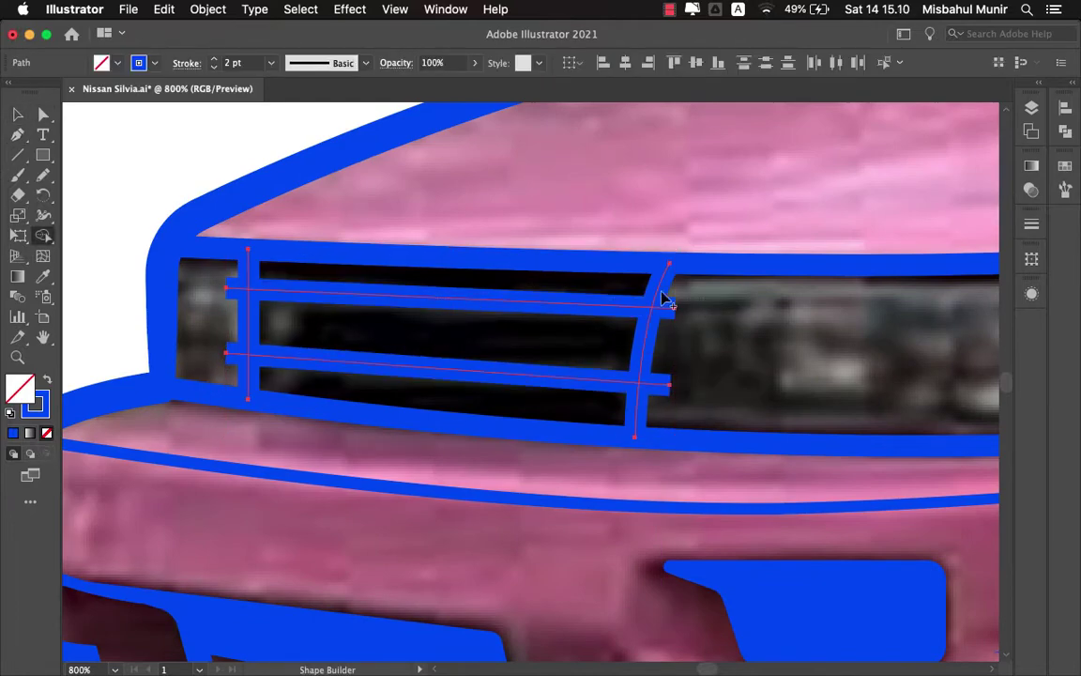
pyautogui.scroll(-2, 475, 169)
pyautogui.scroll(-2, 562, 331)
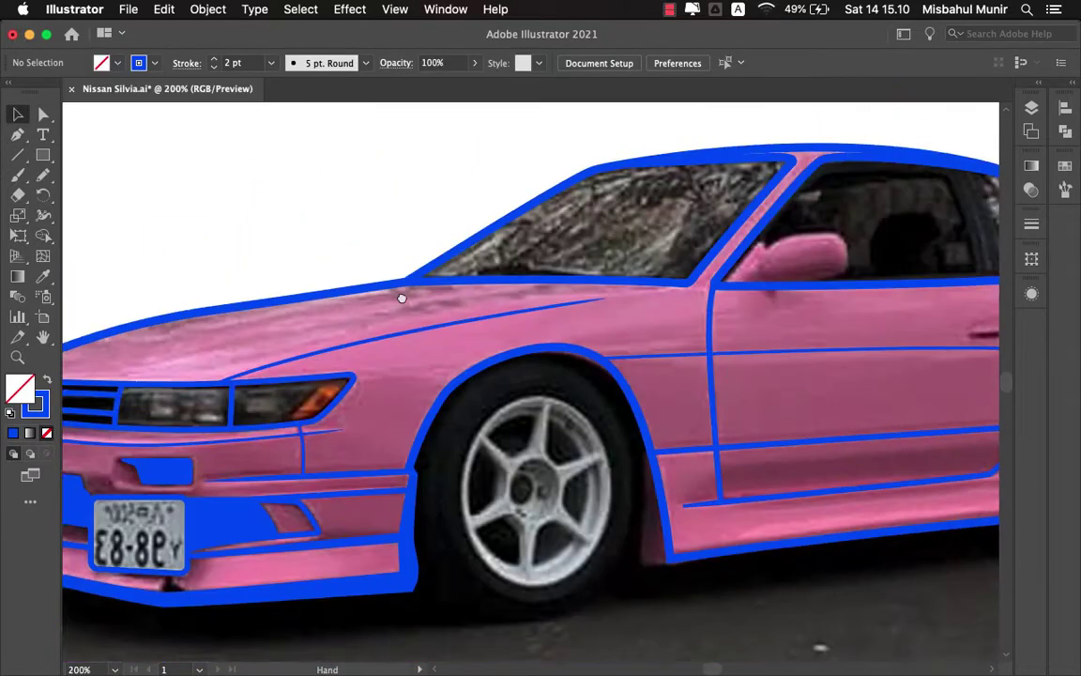
pyautogui.scroll(1, 403, 295)
pyautogui.scroll(2, 487, 228)
# - Draw the blue B-pillar between the side windows, from window edge to roof line
pyautogui.press('p')
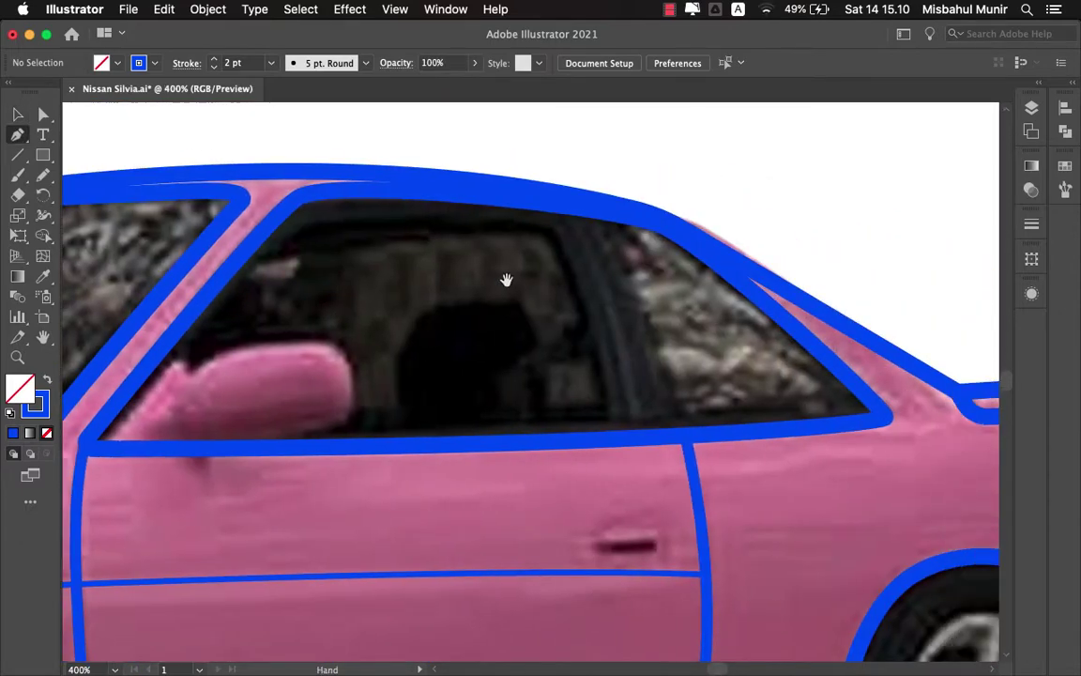
pyautogui.hscroll(3, 537, 292)
pyautogui.click(504, 511)
pyautogui.scroll(1, 504, 511)
pyautogui.click(388, 229)
pyautogui.click(478, 226)
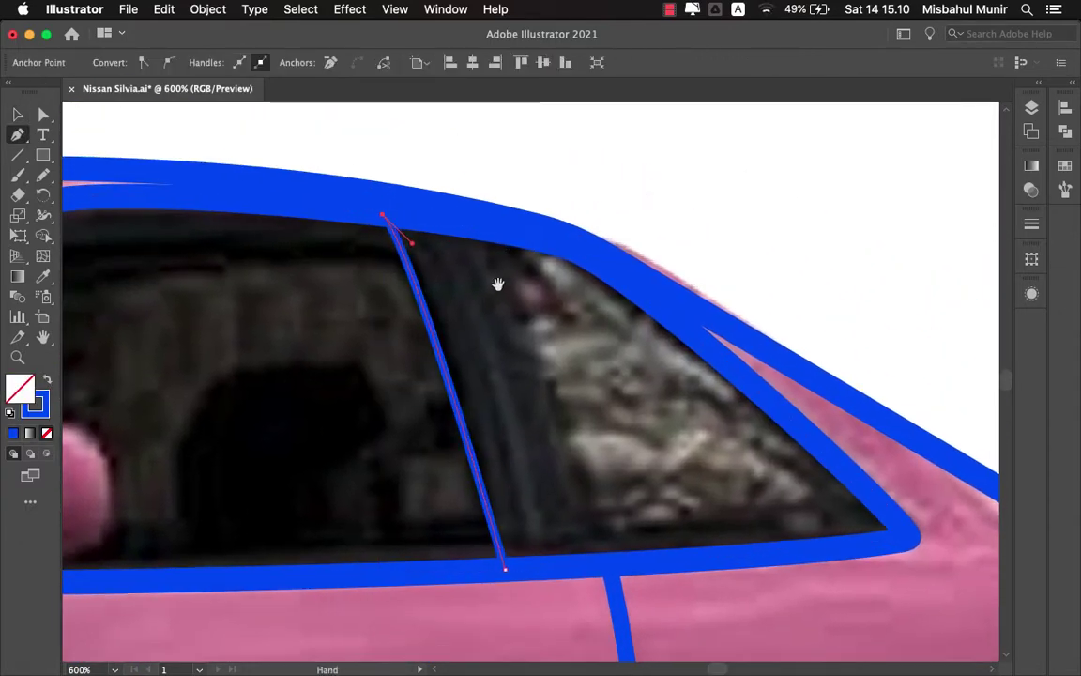
pyautogui.scroll(-3, 515, 428)
pyautogui.scroll(-3, 545, 522)
pyautogui.press('a')
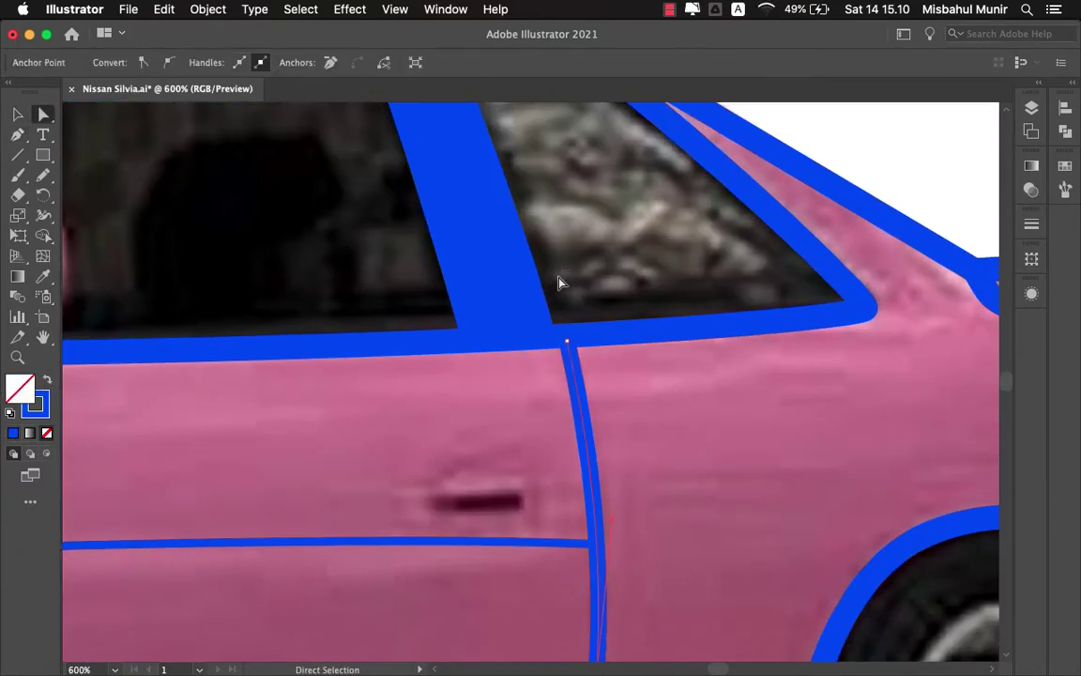
pyautogui.scroll(-3, 566, 343)
pyautogui.press('v')
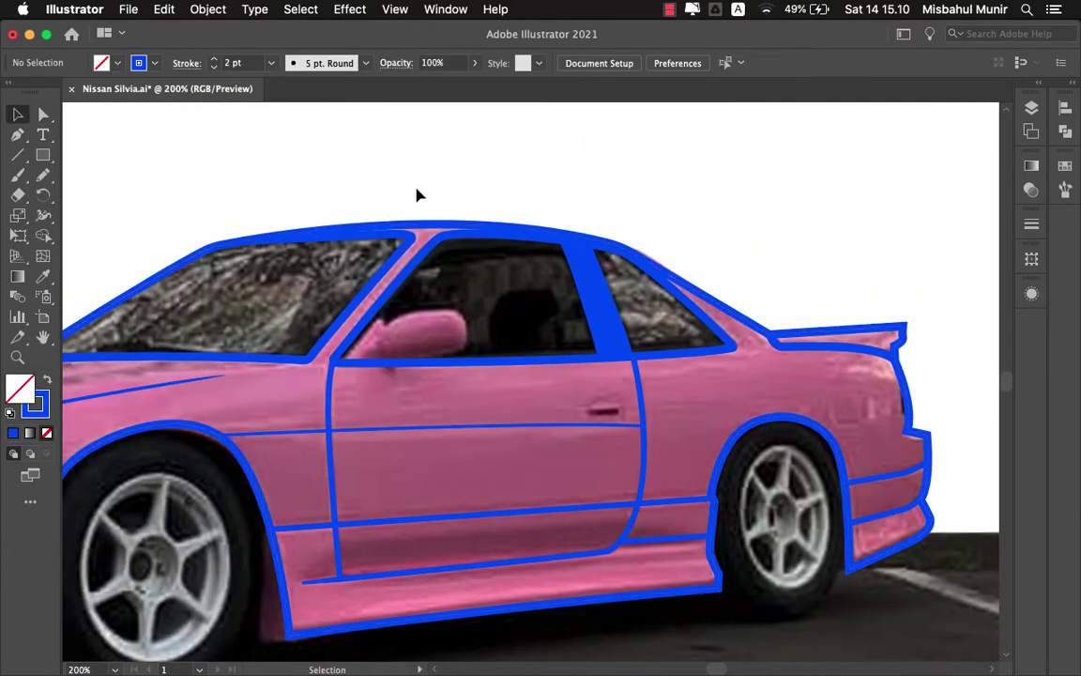
pyautogui.scroll(2, 446, 306)
pyautogui.scroll(3, 282, 394)
# - Trace a blue outline around the side mirror, curving over its top
pyautogui.press('p')
pyautogui.click(221, 442)
pyautogui.click(336, 305)
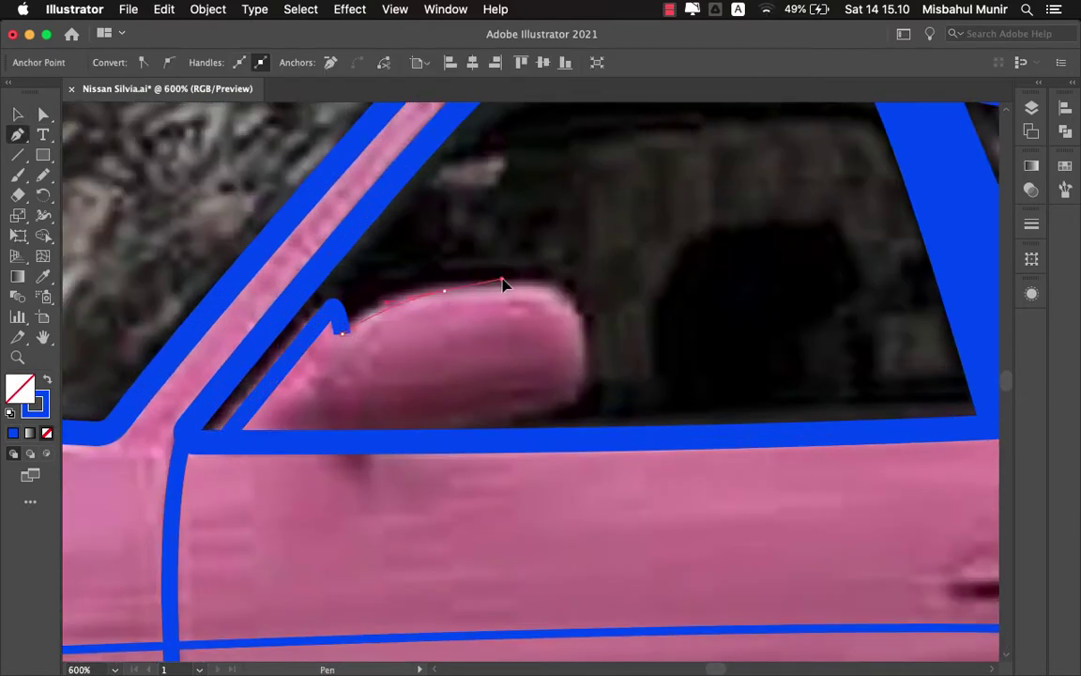
pyautogui.moveTo(504, 283); pyautogui.dragTo(514, 277)
pyautogui.scroll(-2, 575, 290)
pyautogui.press('a')
pyautogui.click(503, 235)
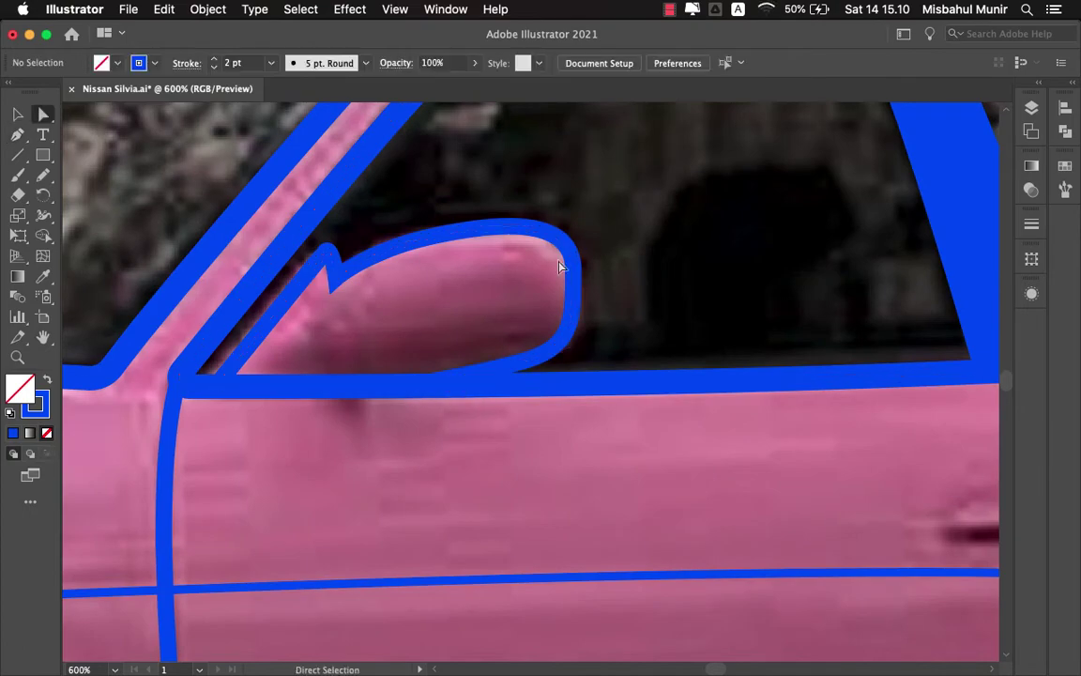
pyautogui.click(372, 264)
pyautogui.click(392, 290)
pyautogui.scroll(-3, 487, 294)
pyautogui.scroll(3, 487, 294)
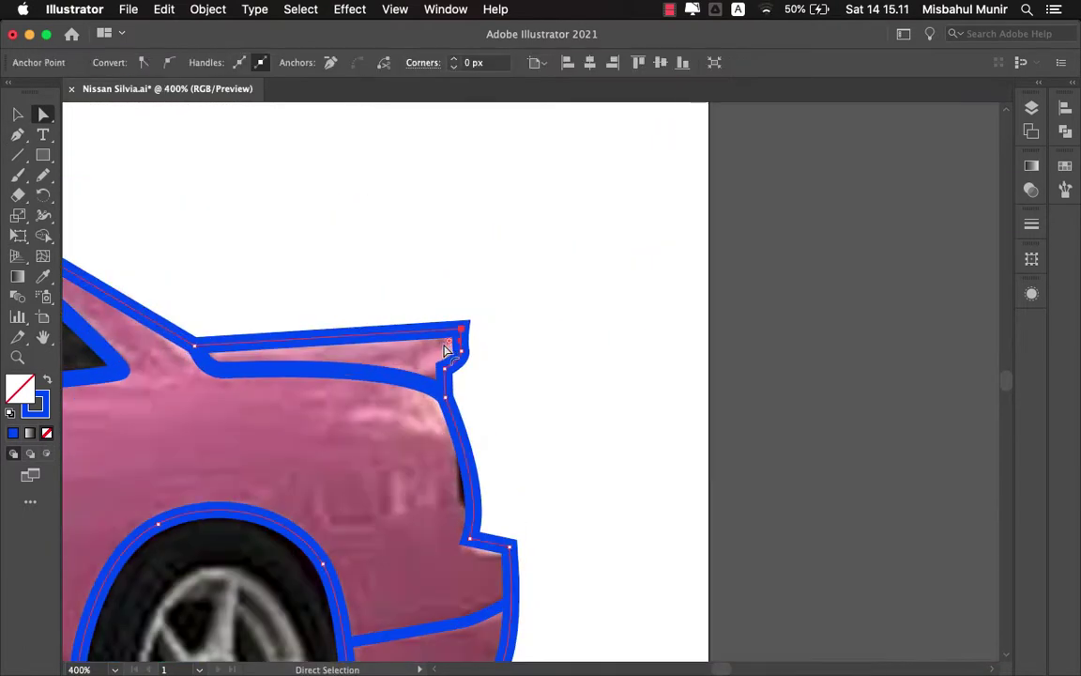
pyautogui.press('v')
pyautogui.scroll(-4, 582, 260)
# - Toggle the outline layer's visibility in the Layers list to check the tracing
pyautogui.click(1031, 108)
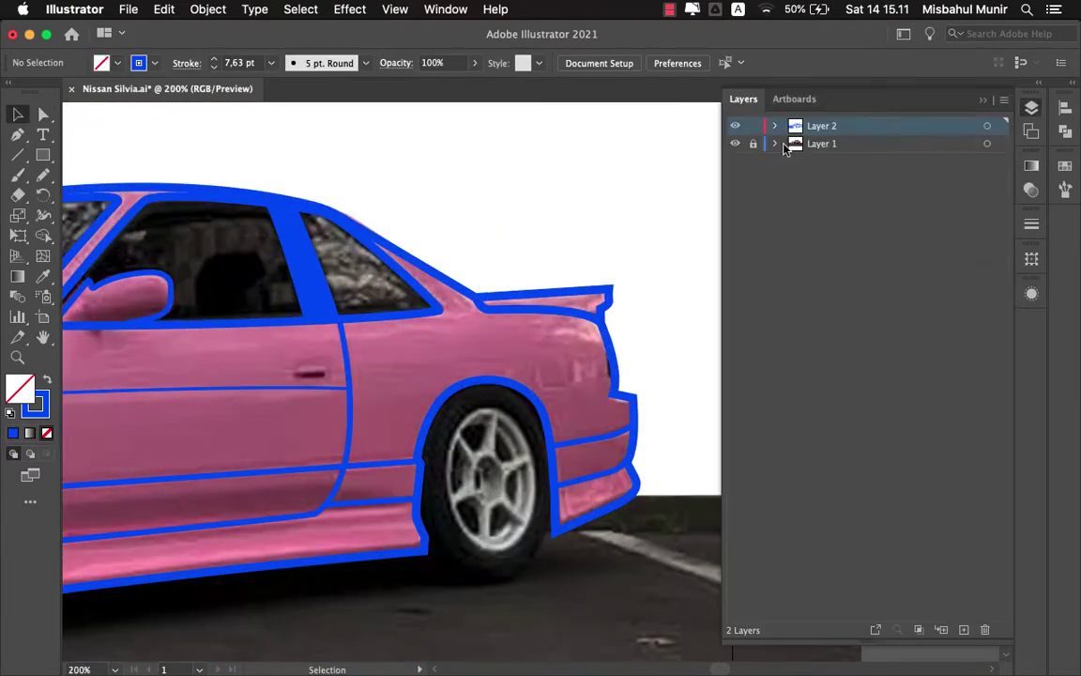
pyautogui.click(734, 123)
pyautogui.click(734, 123)
pyautogui.scroll(-2, 582, 282)
pyautogui.click(1031, 108)
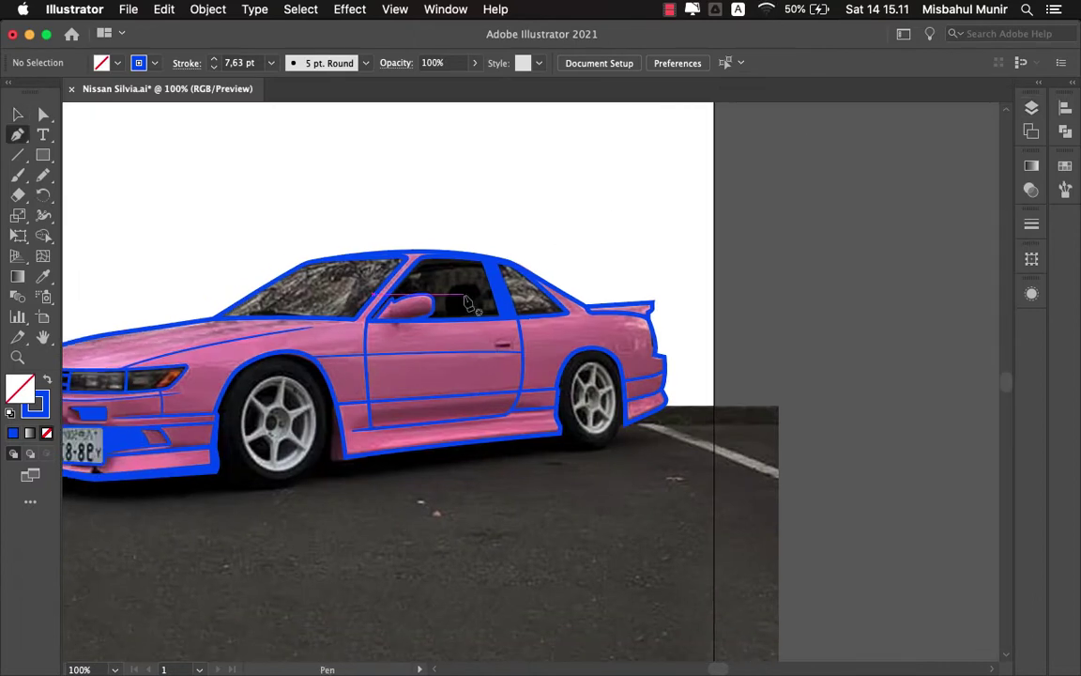
pyautogui.scroll(5, 467, 302)
pyautogui.scroll(2, 435, 308)
# - Draw a rectangle around the door handle and swap its fill and stroke colours
pyautogui.press('m')
pyautogui.scroll(-1, 415, 275)
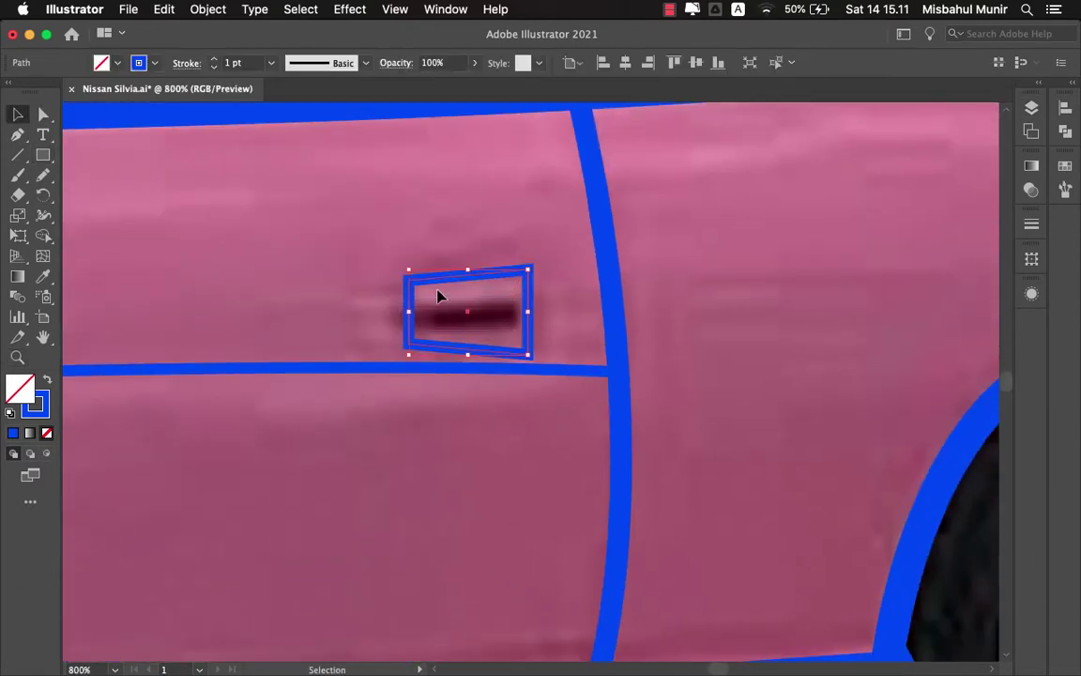
pyautogui.scroll(1, 410, 272)
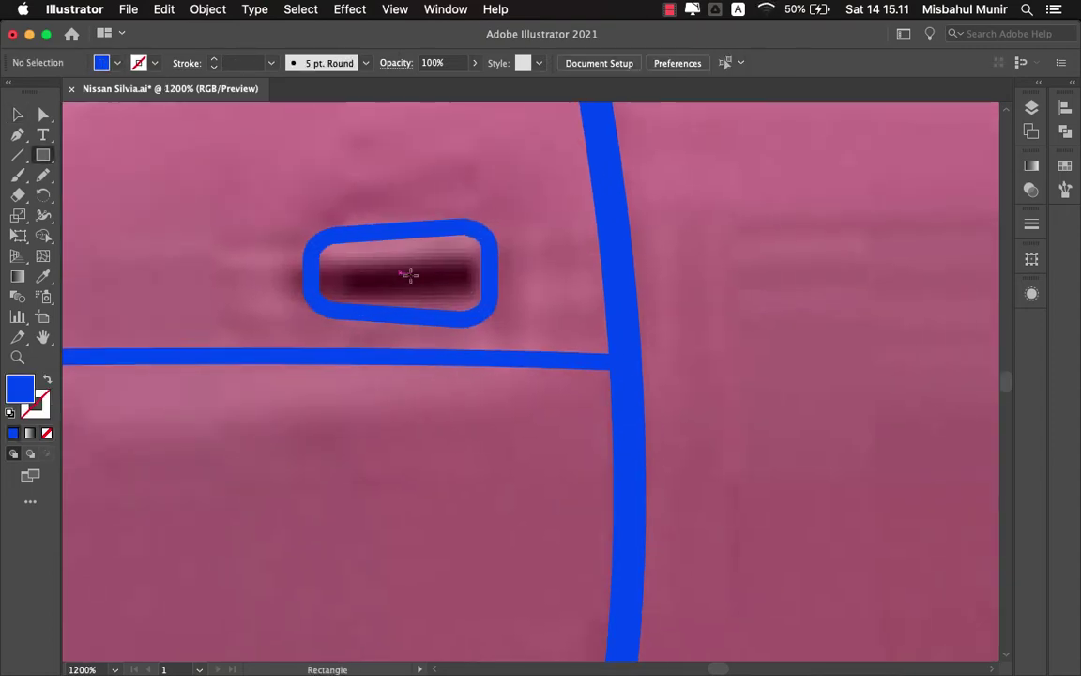
pyautogui.scroll(1, 224, 270)
pyautogui.moveTo(227, 265)
pyautogui.mouseDown()
pyautogui.moveTo(435, 302)
pyautogui.moveTo(437, 190)
pyautogui.mouseUp()
pyautogui.hotkey('shift', 'x')
pyautogui.press('v')
pyautogui.press('v')
pyautogui.scroll(-3, 444, 174)
pyautogui.scroll(-2, 465, 233)
pyautogui.scroll(3, 373, 282)
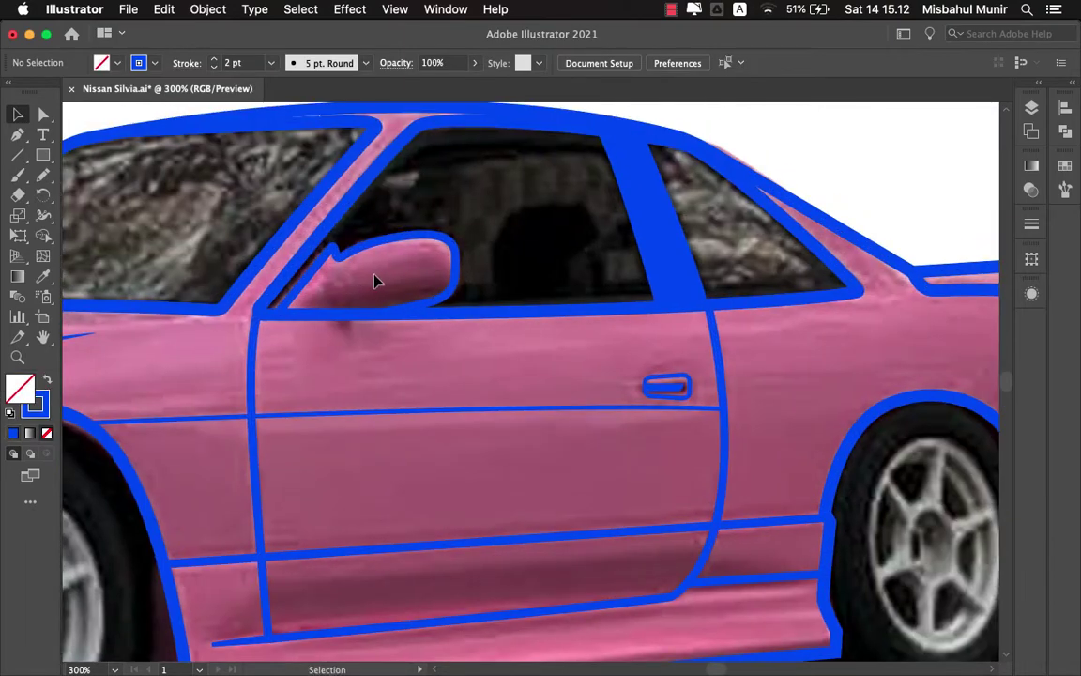
pyautogui.scroll(2, 373, 281)
# - Taper the short line at the mirror's base with the Width tool
pyautogui.click(283, 355)
pyautogui.hotkey('shift', 'w')
pyautogui.scroll(1, 282, 290)
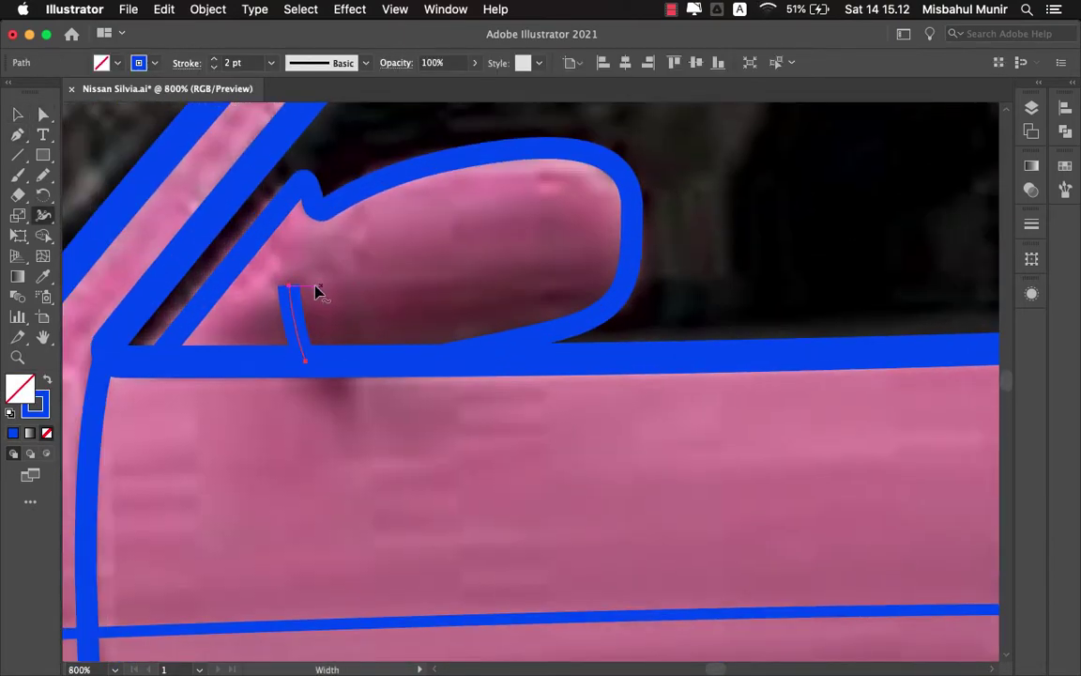
pyautogui.press('v')
pyautogui.scroll(-4, 353, 245)
pyautogui.scroll(-1, 369, 261)
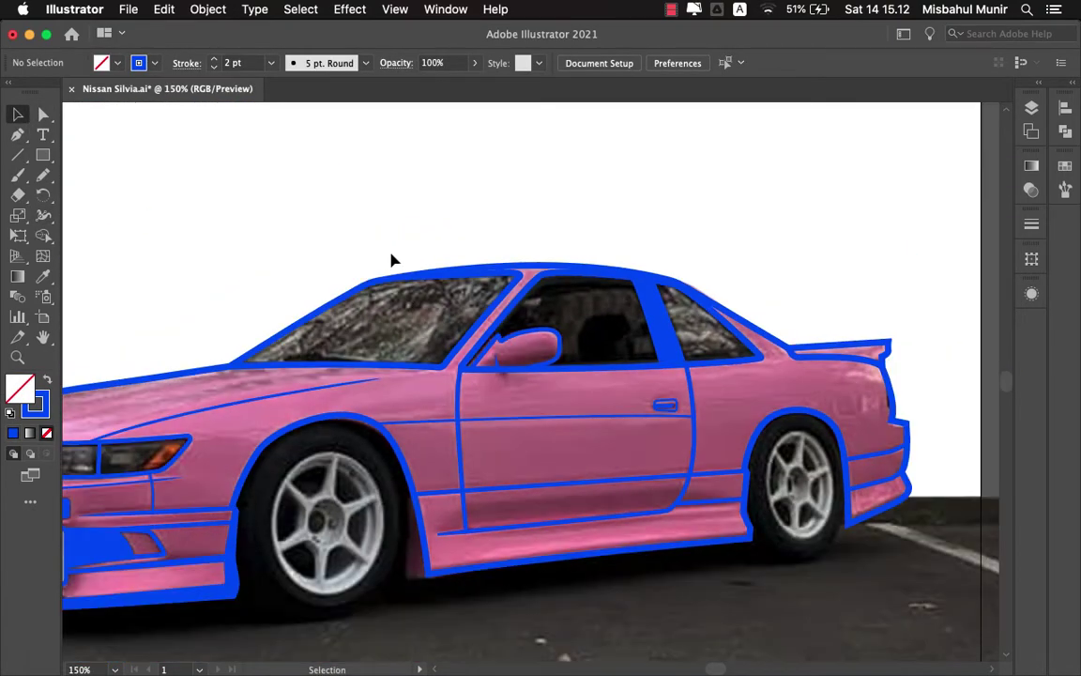
# - Zoom in to inspect the tail piece and select the car's outer outline path
pyautogui.scroll(1, 550, 307)
pyautogui.scroll(2, 550, 307)
pyautogui.scroll(1, 545, 294)
pyautogui.scroll(2, 545, 294)
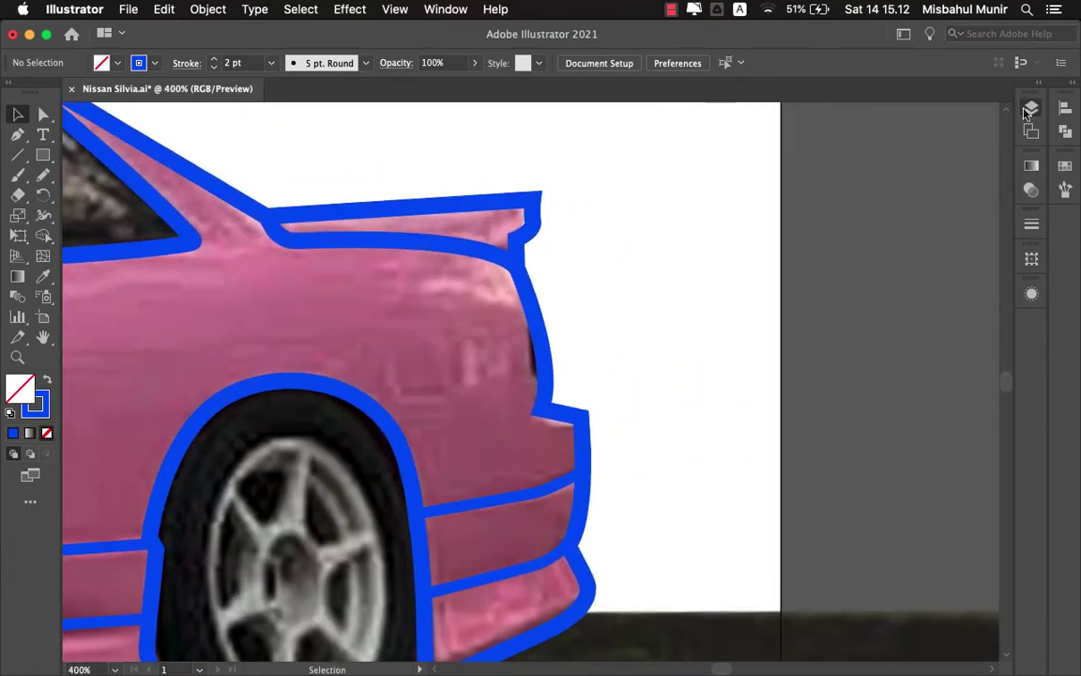
pyautogui.click(1029, 109)
pyautogui.press('p')
pyautogui.scroll(2, 497, 247)
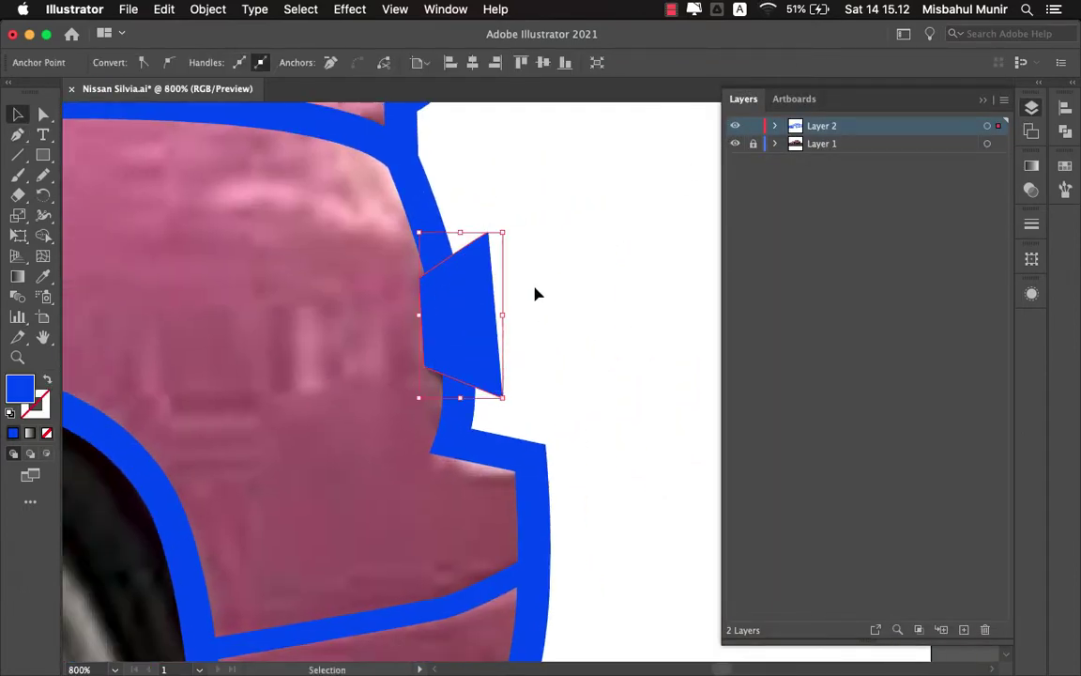
pyautogui.hotkey('shift', 'm')
pyautogui.scroll(-2, 562, 284)
pyautogui.scroll(-1, 470, 291)
pyautogui.press('v')
pyautogui.click(1031, 223)
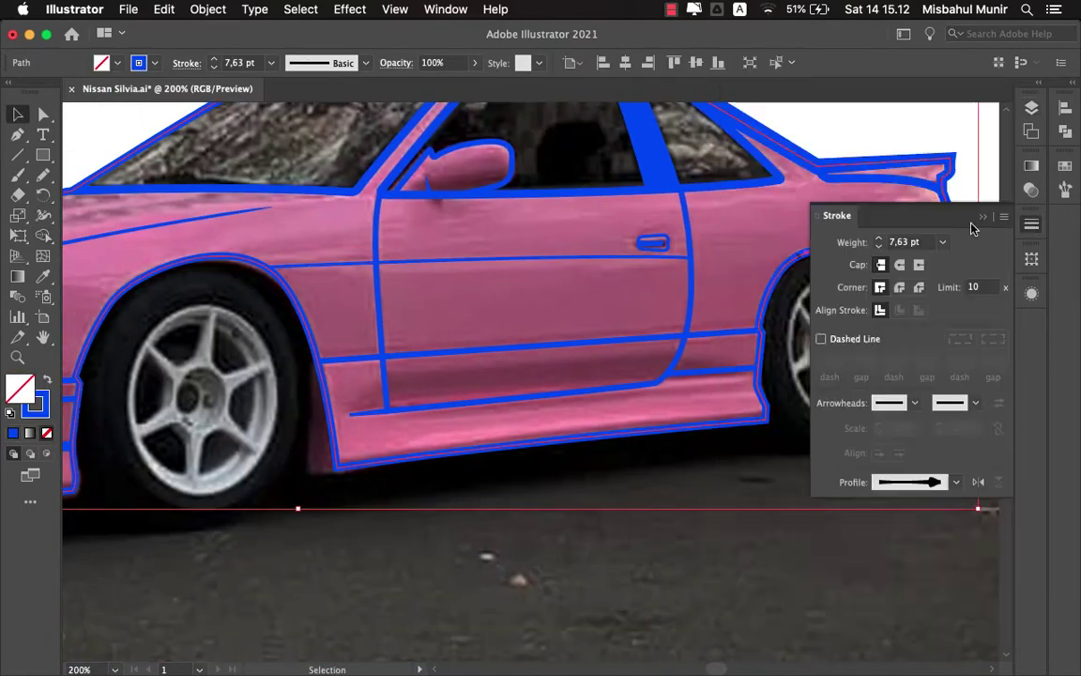
pyautogui.scroll(-2, 507, 232)
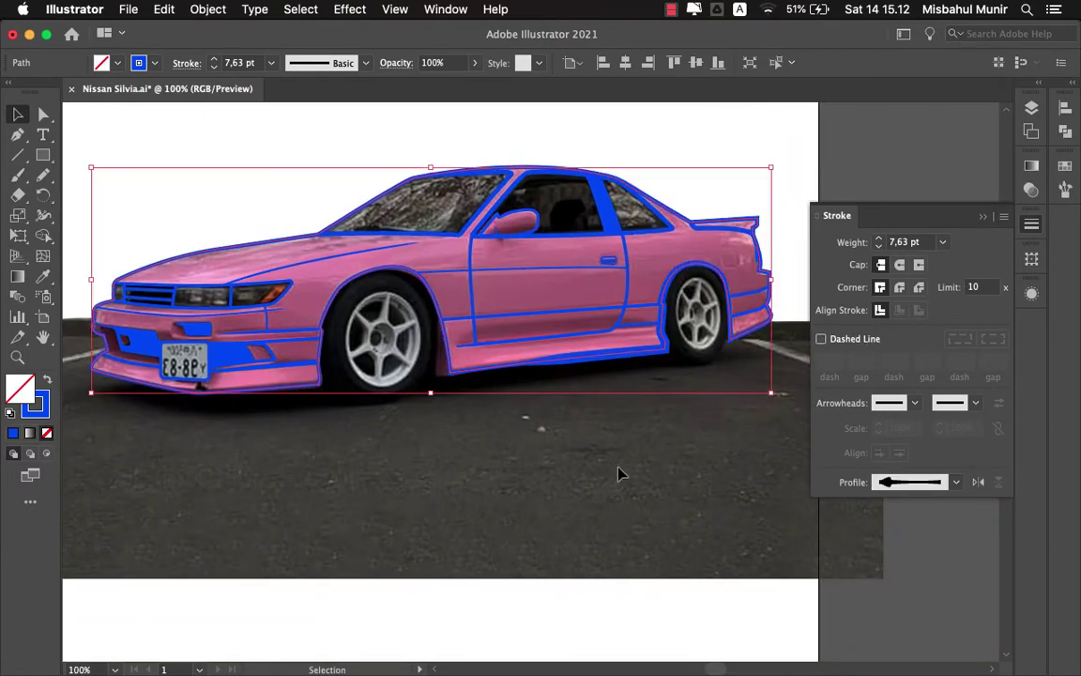
pyautogui.press('a')
# - Nudge an anchor on the rear outline slightly with Direct Selection
pyautogui.scroll(2, 560, 381)
pyautogui.press('v')
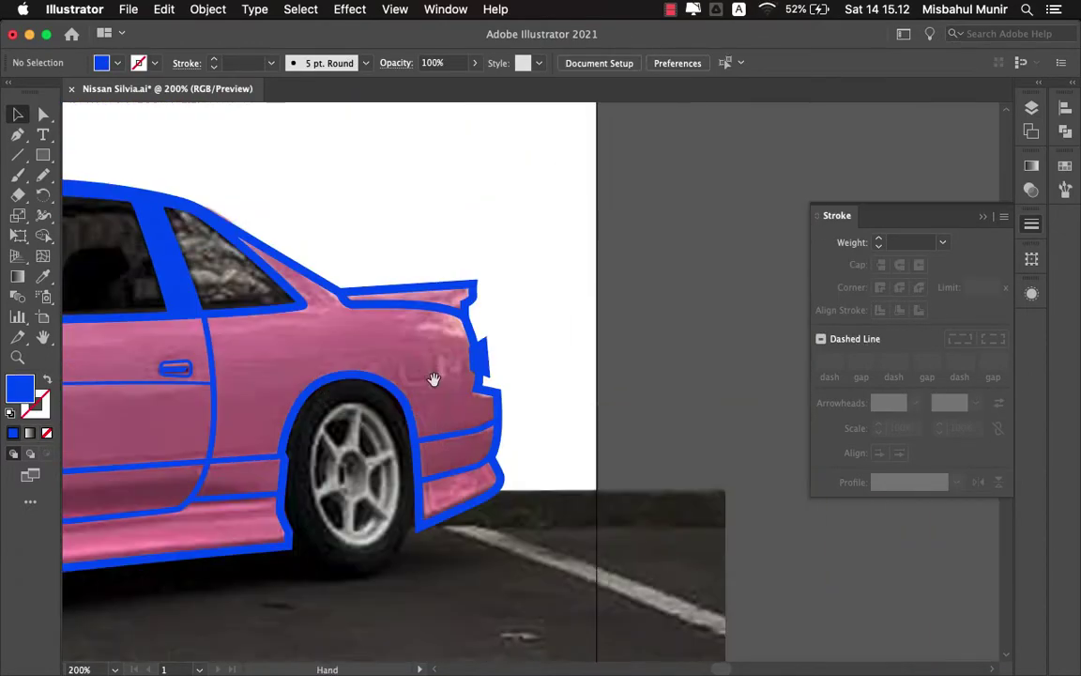
pyautogui.press('a')
pyautogui.scroll(2, 435, 375)
pyautogui.click(490, 316)
pyautogui.moveTo(490, 316); pyautogui.dragTo(492, 316)
pyautogui.scroll(-3, 441, 383)
pyautogui.press('v')
pyautogui.hscroll(-2, 441, 383)
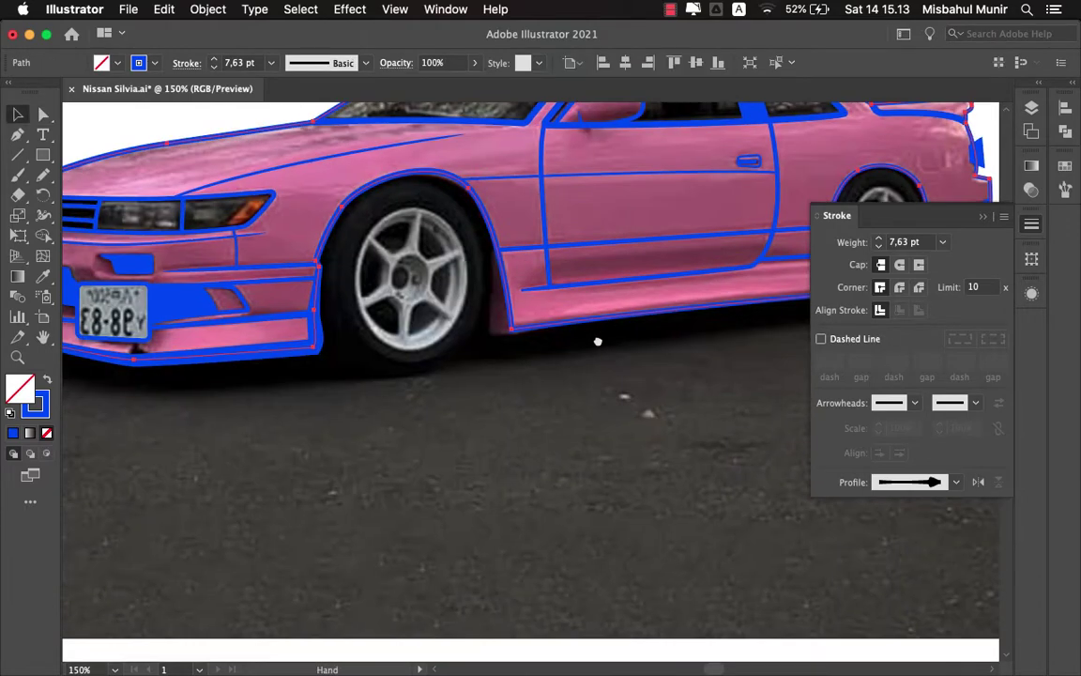
# - Give the car's outer outline a Uniform stroke width profile
pyautogui.click(477, 441)
pyautogui.click(956, 482)
pyautogui.scroll(3, 956, 321)
pyautogui.click(901, 284)
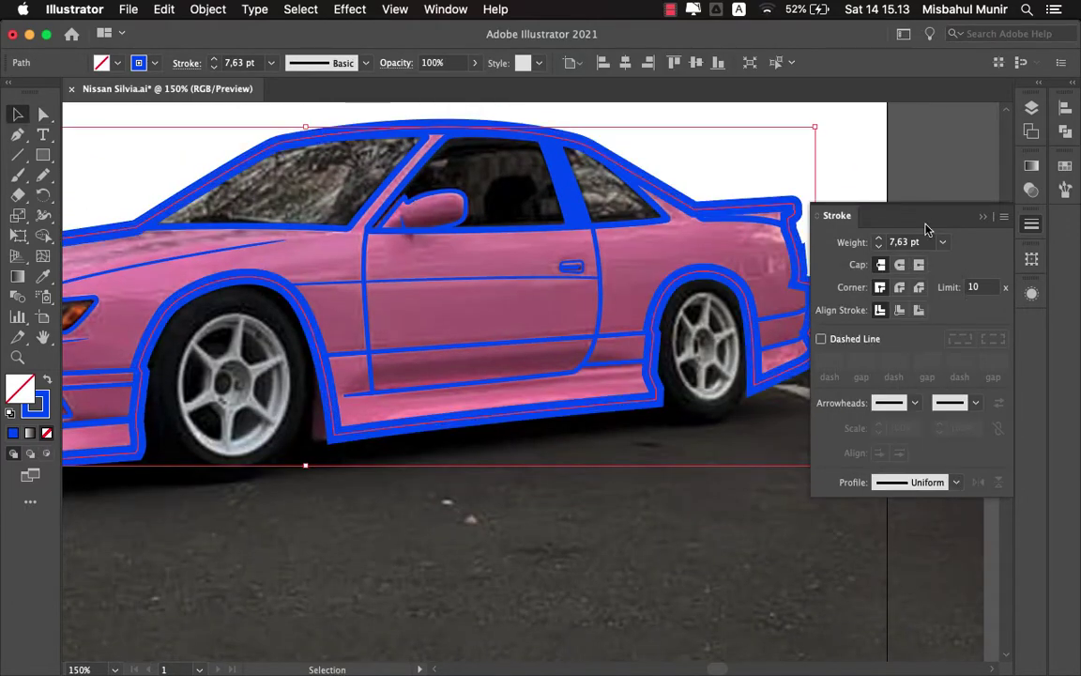
pyautogui.write('3')
pyautogui.press('Return')
pyautogui.hscroll(3, 575, 217)
pyautogui.scroll(5, 525, 263)
# - Slightly round the bottom corner of the tail piece with its live corner widget
pyautogui.hotkey('shift', 'm')
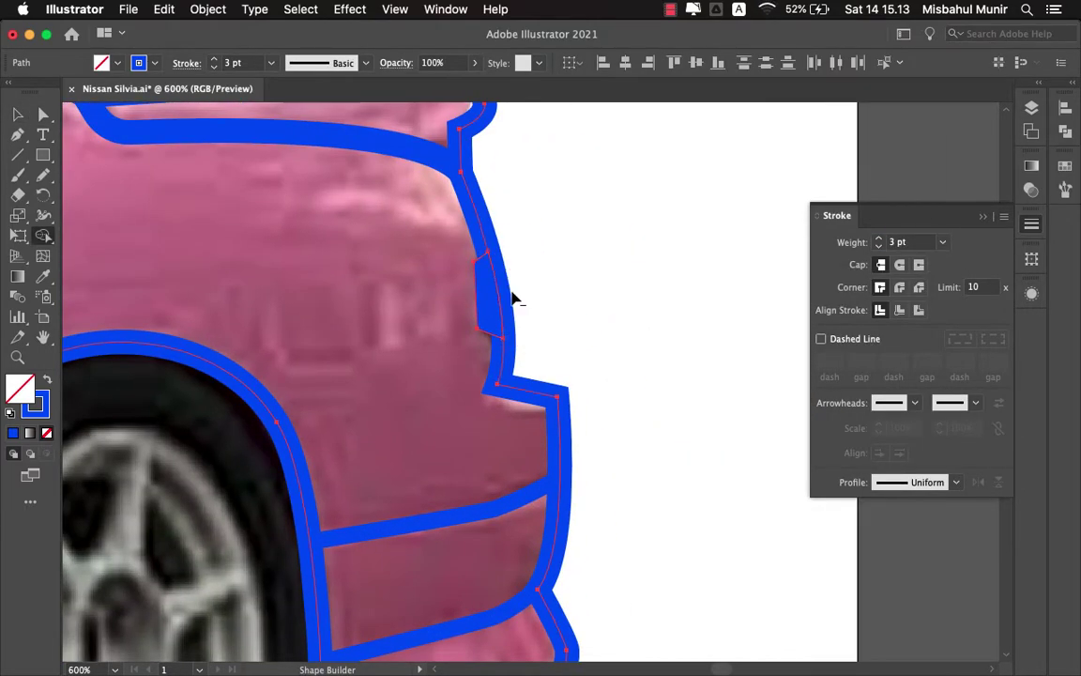
pyautogui.click(477, 333)
pyautogui.moveTo(490, 321); pyautogui.dragTo(494, 324)
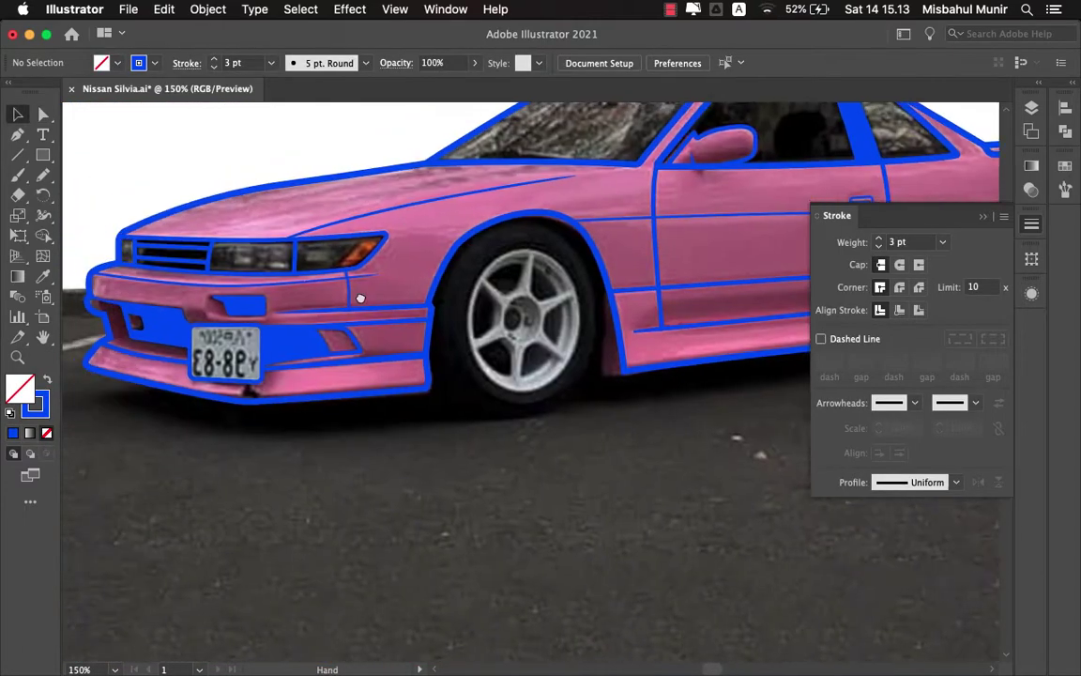
# - Pen a short vertical line from under the licence plate to the bumper's lower edge, then fit the artboard
pyautogui.scroll(3, 502, 307)
pyautogui.press('p')
pyautogui.scroll(3, 432, 268)
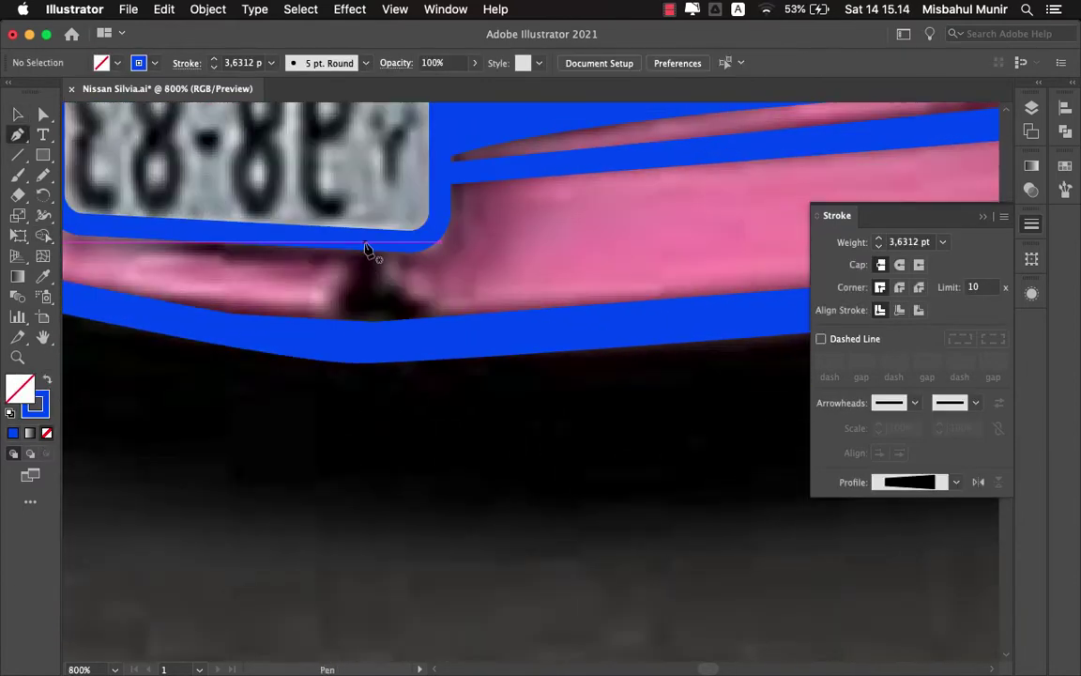
pyautogui.click(367, 244)
pyautogui.click(373, 336)
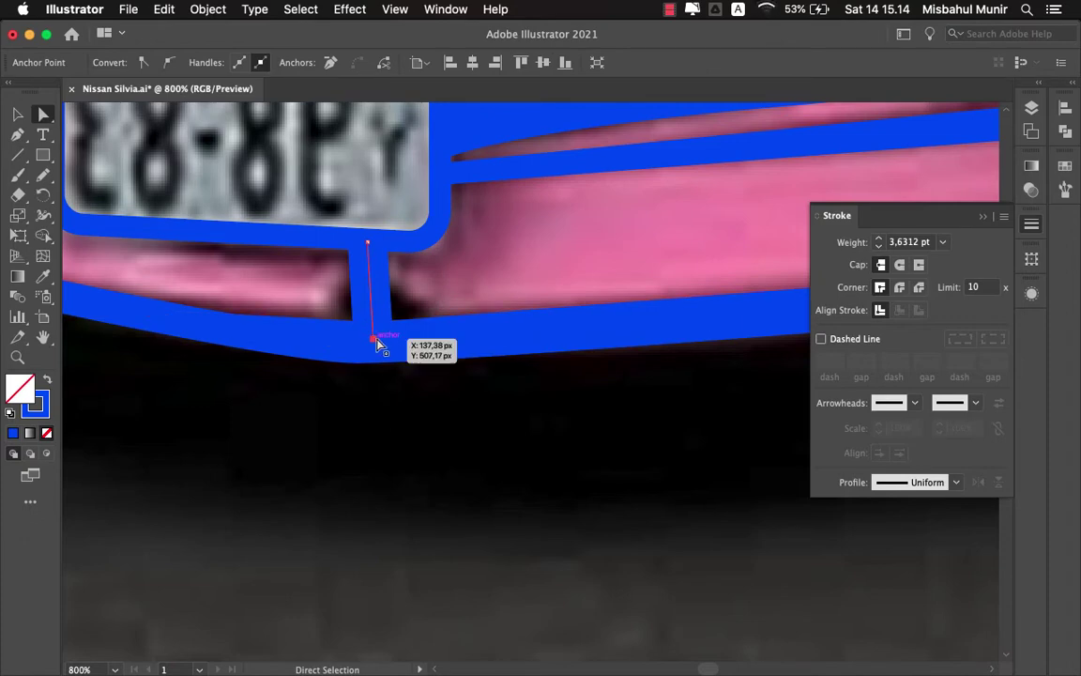
pyautogui.hotkey('ctrl', '0')
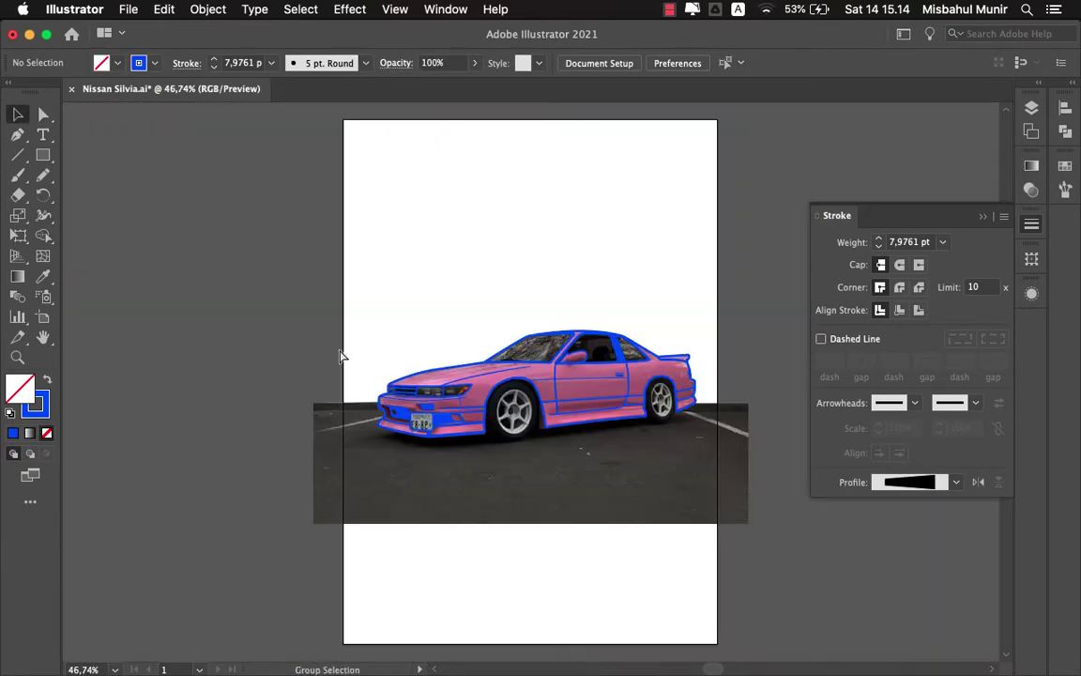
# - Draw an ellipse fitted to the front wheel rim with a 2 pt stroke
pyautogui.click(1031, 108)
pyautogui.hotkey('ctrl', '+')
pyautogui.hotkey('ctrl', '+')
pyautogui.hotkey('ctrl', '+')
pyautogui.hotkey('ctrl', '+')
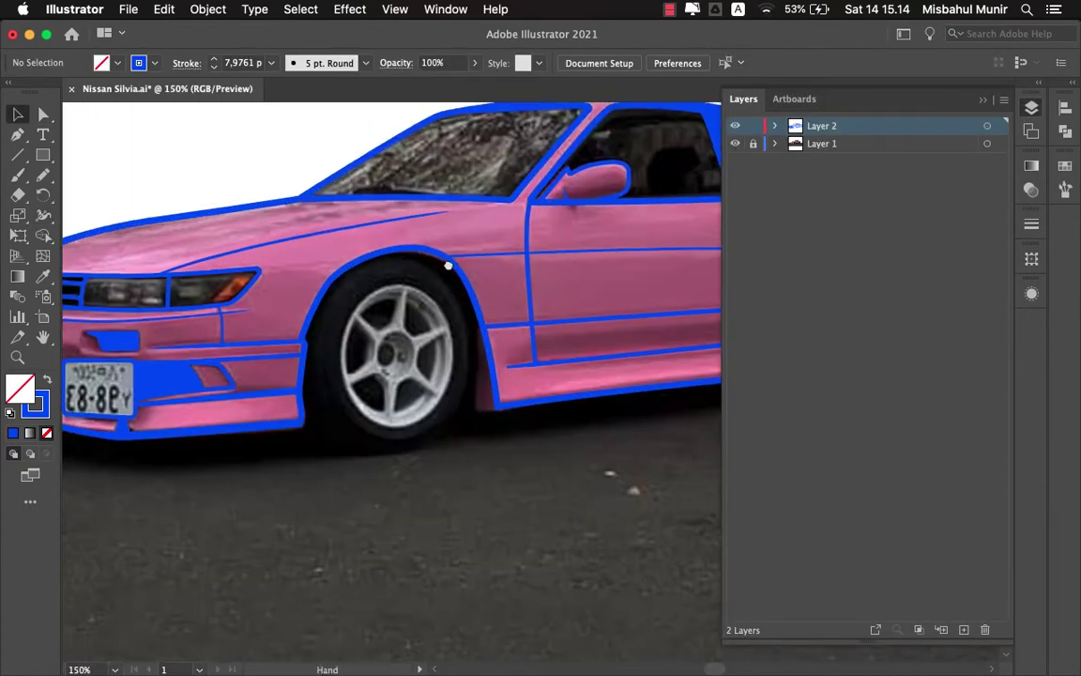
pyautogui.click(41, 162)
pyautogui.moveTo(42, 156); pyautogui.dragTo(135, 176)
pyautogui.hotkey('ctrl', '+')
pyautogui.hotkey('ctrl', '+')
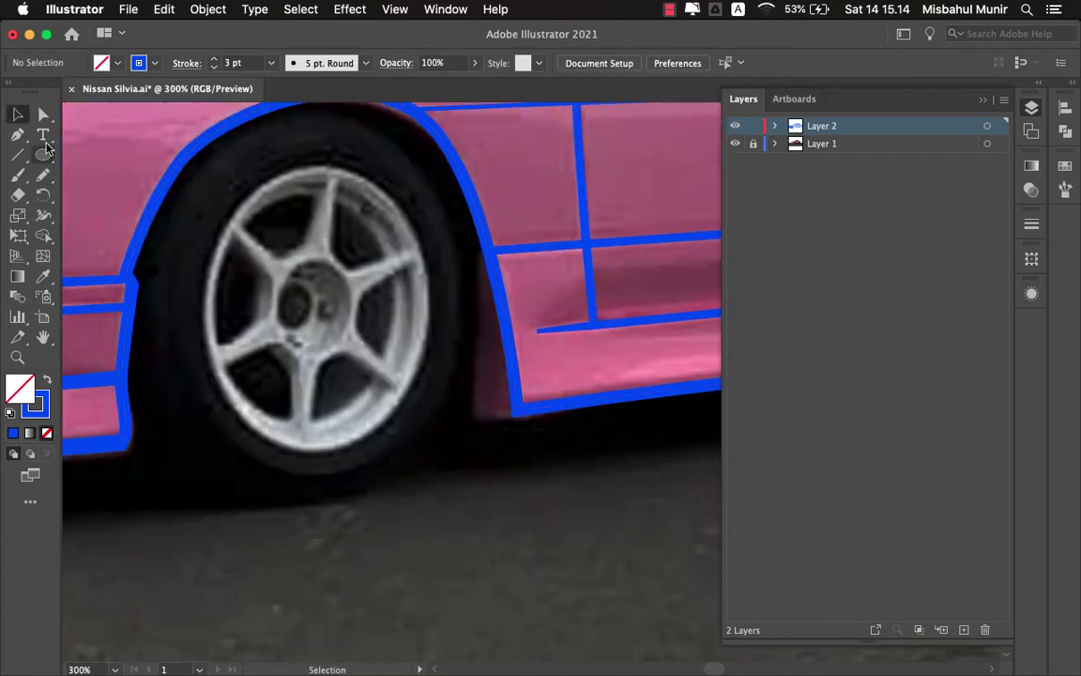
pyautogui.hotkey('ctrl', '+')
pyautogui.moveTo(199, 223); pyautogui.dragTo(432, 442)
pyautogui.press('v')
pyautogui.moveTo(434, 334); pyautogui.dragTo(495, 325)
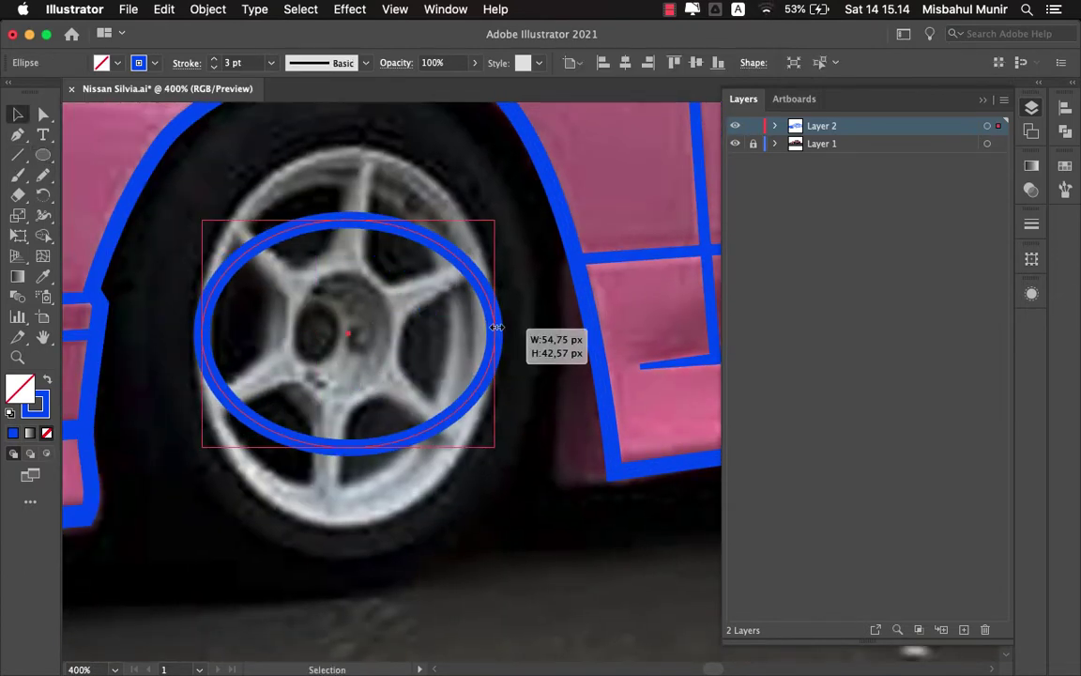
pyautogui.moveTo(347, 223); pyautogui.dragTo(365, 146)
pyautogui.click(215, 67)
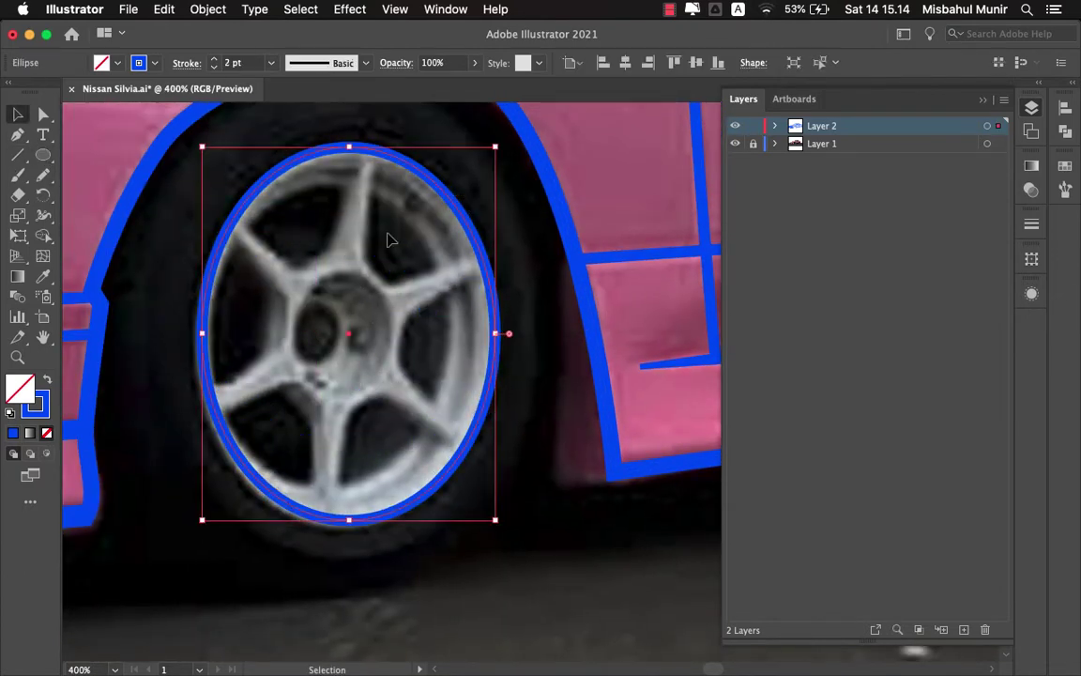
# - Scale copies of the ellipse inward to form the inner rim and hub rings
pyautogui.moveTo(487, 334); pyautogui.dragTo(456, 334)
pyautogui.moveTo(201, 333); pyautogui.dragTo(220, 334)
pyautogui.moveTo(335, 147); pyautogui.dragTo(335, 172)
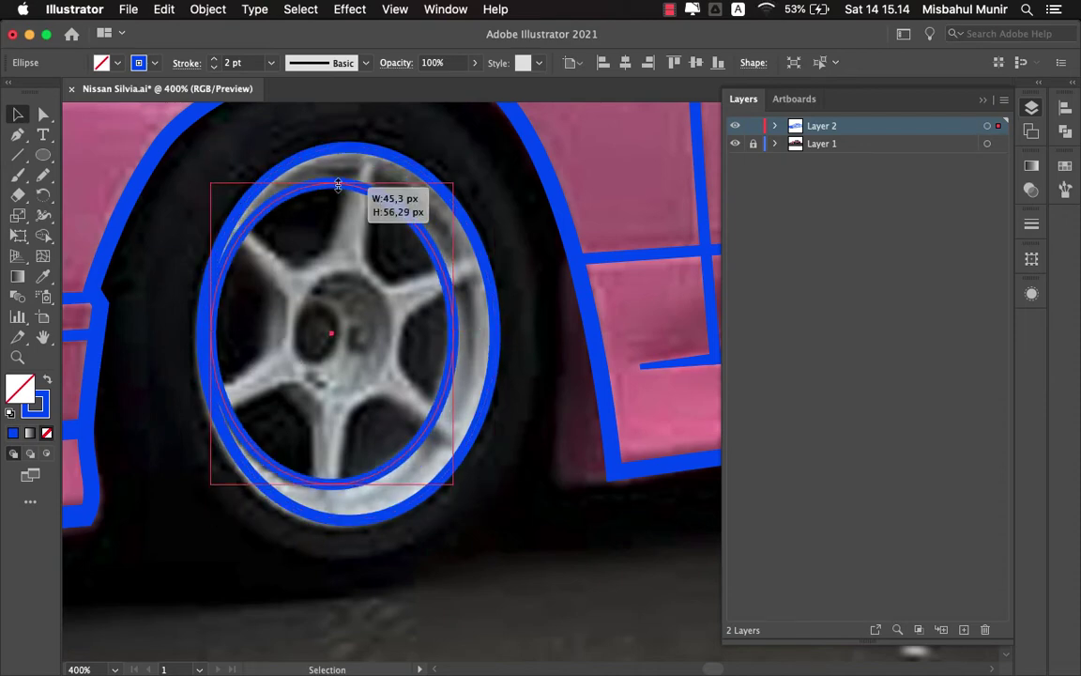
pyautogui.click(451, 241)
pyautogui.moveTo(214, 323); pyautogui.dragTo(263, 325)
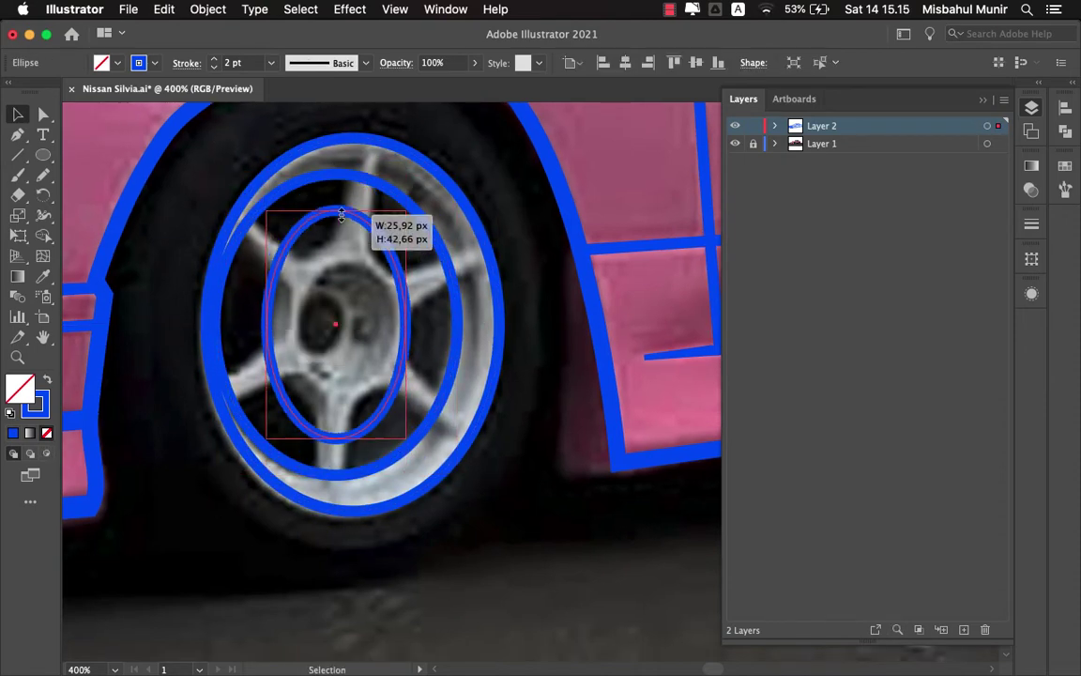
pyautogui.moveTo(457, 174); pyautogui.dragTo(410, 276)
pyautogui.press('super+equal')
pyautogui.moveTo(221, 330); pyautogui.dragTo(265, 330)
pyautogui.moveTo(430, 207); pyautogui.dragTo(401, 259)
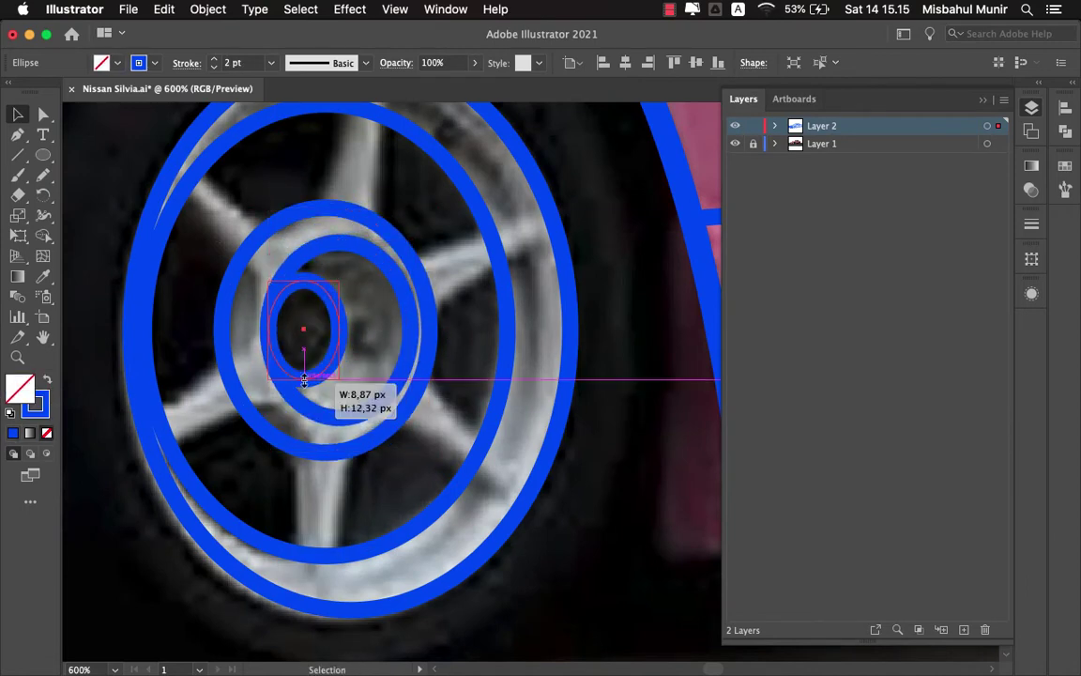
# - Turn the smallest hub ellipse into a solid blue centre cap and zoom back out
pyautogui.hotkey('shift', 'x')
pyautogui.moveTo(304, 246)
pyautogui.mouseDown()
pyautogui.moveTo(304, 289)
pyautogui.moveTo(340, 276)
pyautogui.mouseUp()
pyautogui.press('super+minus')
pyautogui.press('super+minus')
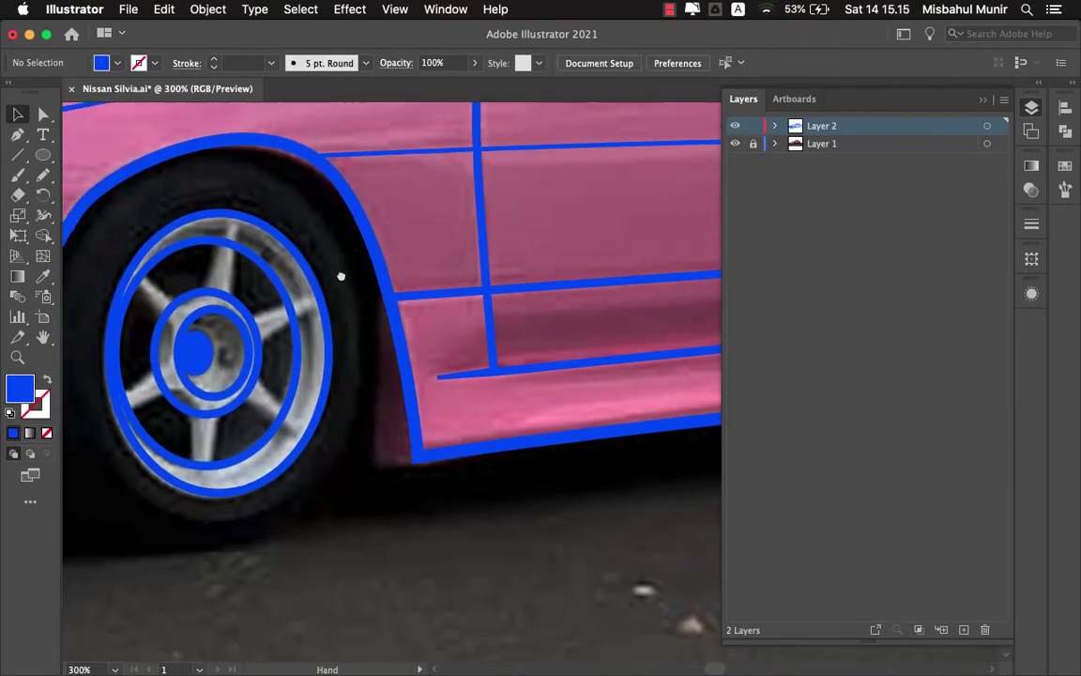
pyautogui.press('super+minus')
pyautogui.press('super+minus')
pyautogui.press('super+minus')
pyautogui.moveTo(451, 324); pyautogui.dragTo(228, 324)
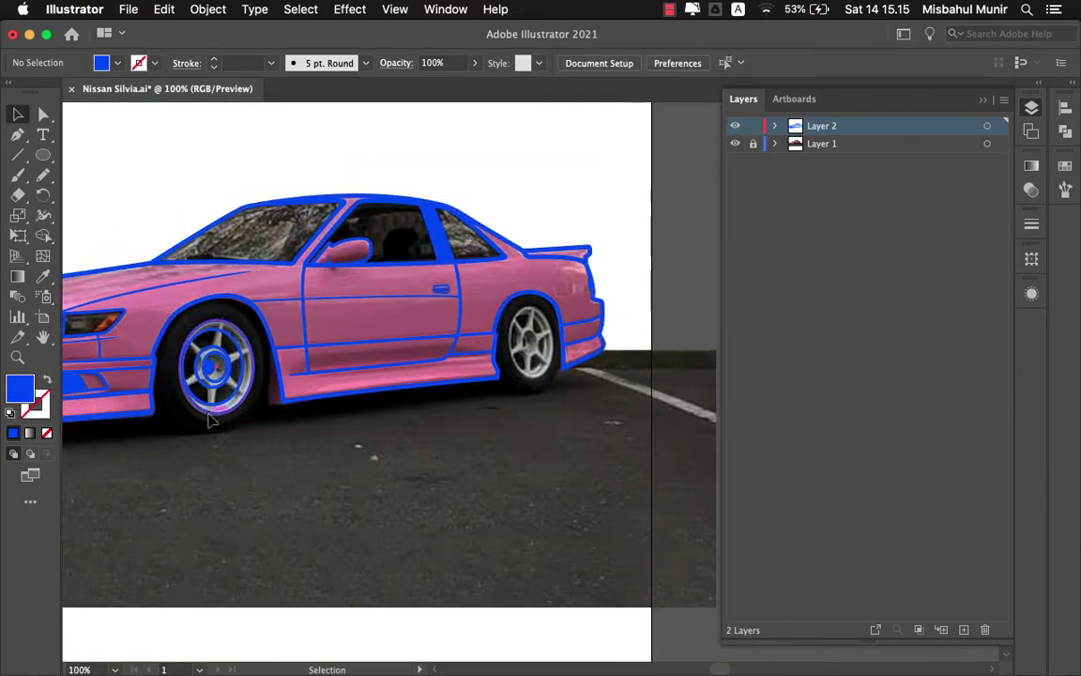
pyautogui.scroll(2, 211, 420)
pyautogui.press('p')
pyautogui.moveTo(286, 211); pyautogui.dragTo(415, 235)
pyautogui.scroll(3, 403, 239)
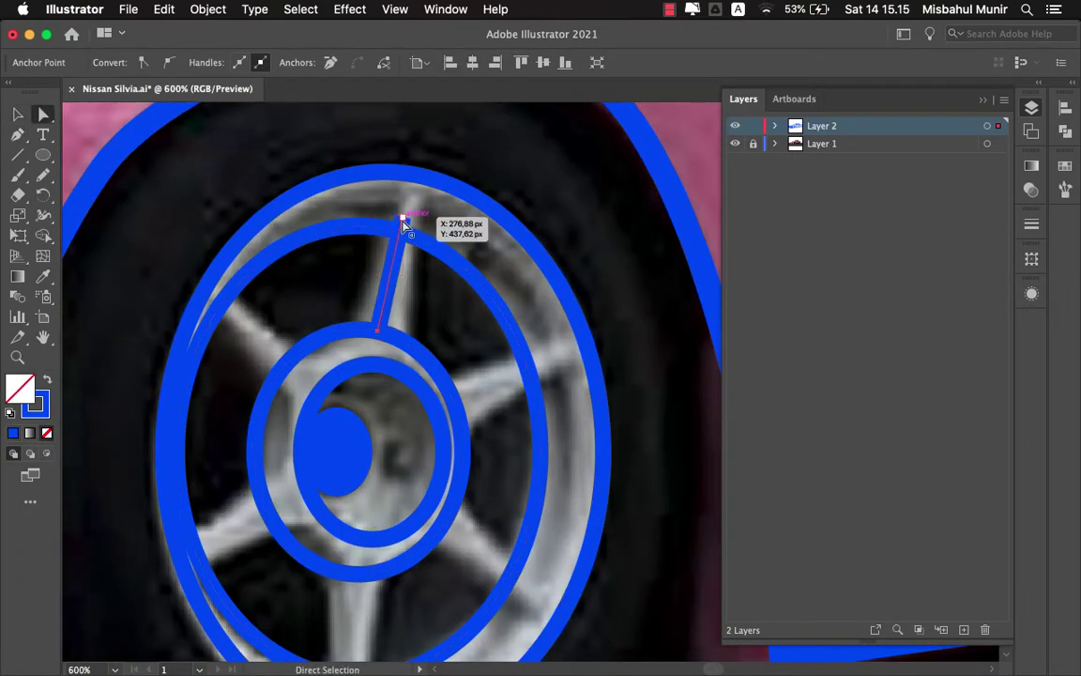
# - Give the first spoke line a tapered width profile
pyautogui.press('v')
pyautogui.click(1031, 223)
pyautogui.click(955, 483)
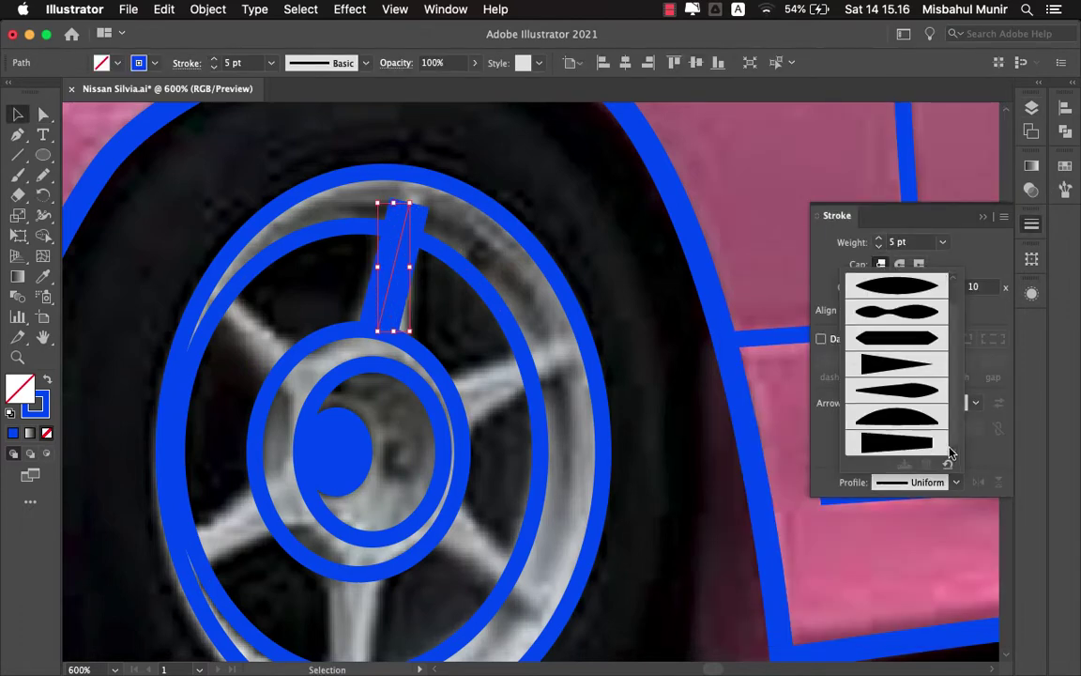
pyautogui.click(949, 451)
pyautogui.click(410, 290)
pyautogui.scroll(-2, 410, 290)
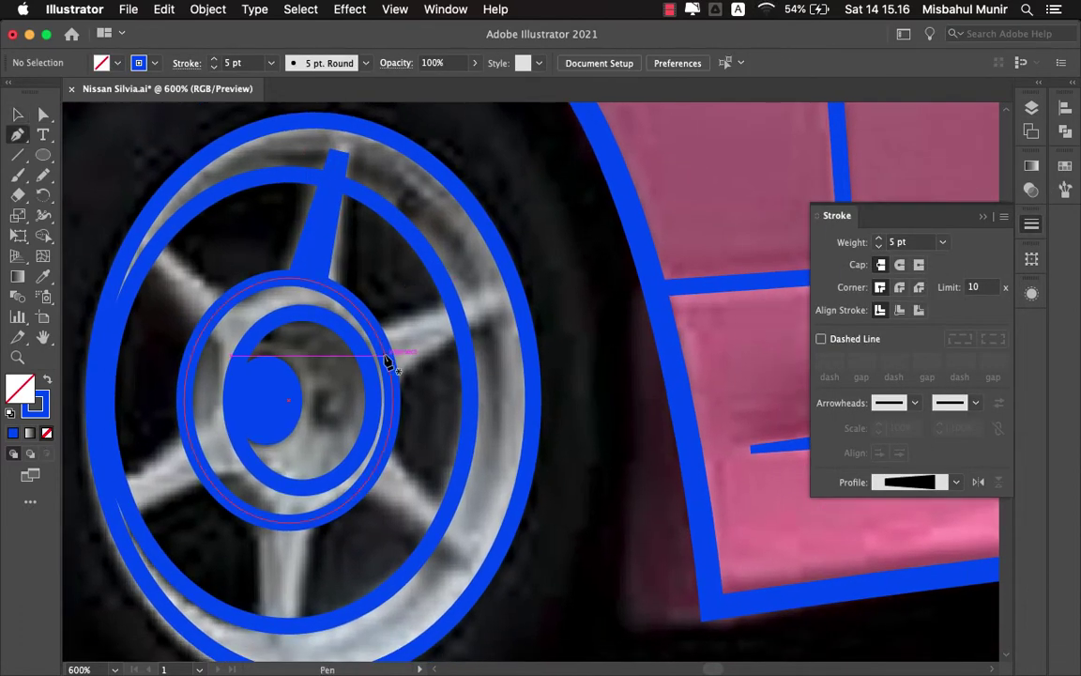
# - Draw additional spoke lines from the hub ring out to the rim
pyautogui.click(955, 483)
pyautogui.click(949, 451)
pyautogui.scroll(-2, 451, 369)
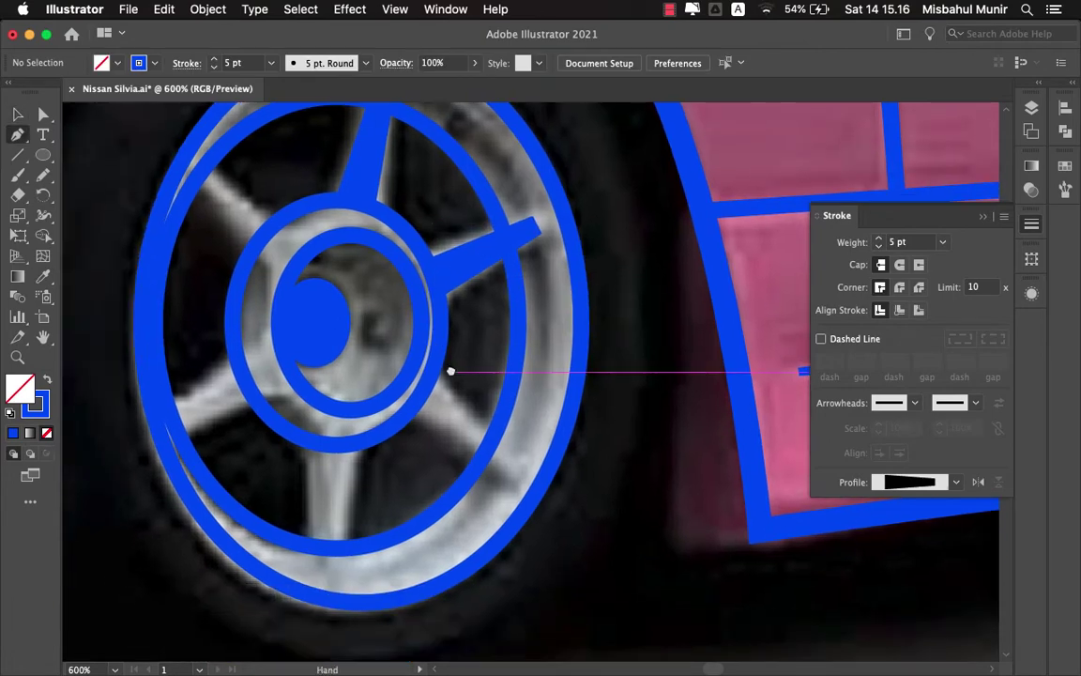
pyautogui.scroll(-2, 441, 385)
pyautogui.click(392, 354)
pyautogui.scroll(3, 436, 406)
pyautogui.scroll(-4, 464, 386)
pyautogui.click(410, 355)
pyautogui.click(432, 481)
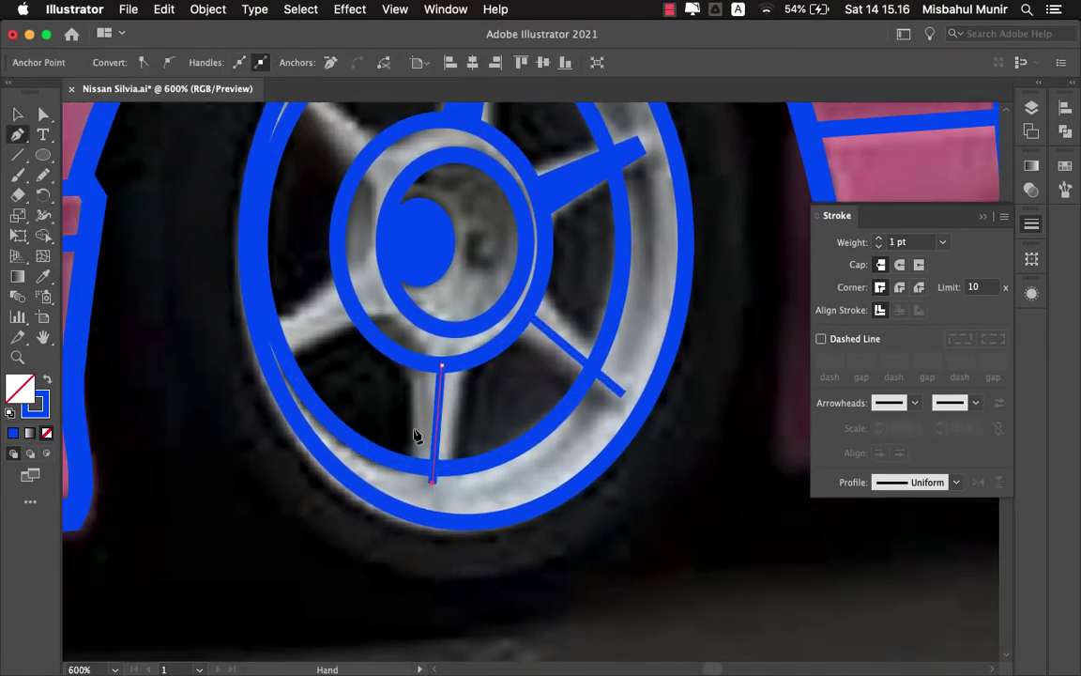
# - Finish the upper-left spoke and give the new spokes the same thick, tapered stroke
pyautogui.press('a')
pyautogui.scroll(4, 349, 308)
pyautogui.scroll(2, 481, 460)
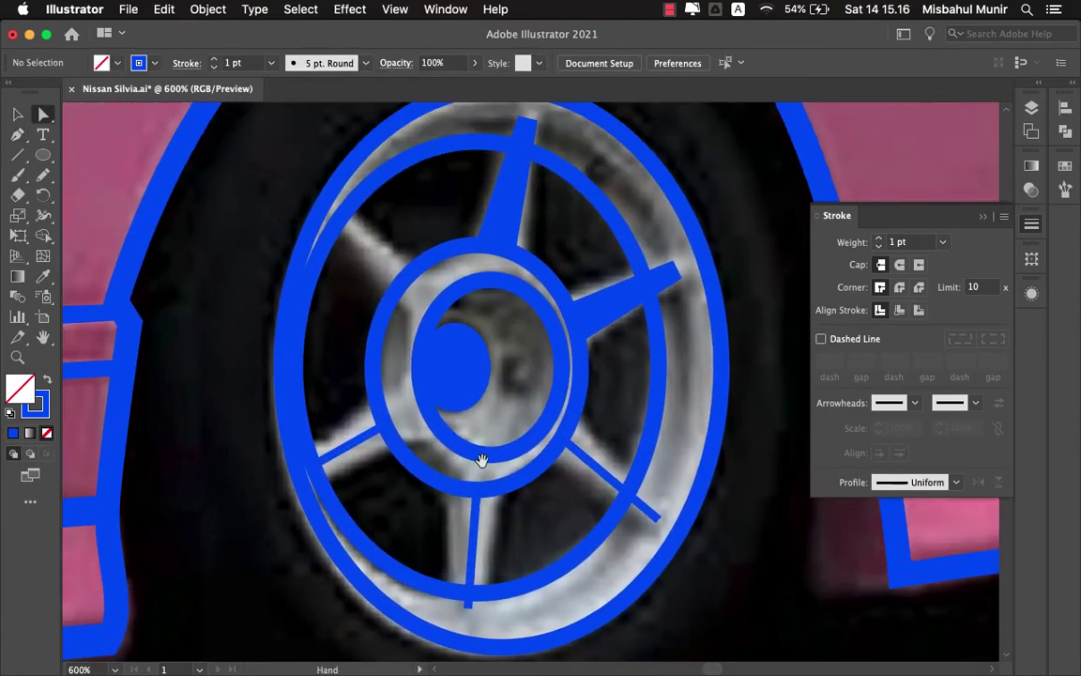
pyautogui.click(343, 228)
pyautogui.keyDown('super'); pyautogui.click(374, 247); pyautogui.keyUp('super')
pyautogui.scroll(-3, 449, 441)
pyautogui.click(510, 219)
pyautogui.click(956, 482)
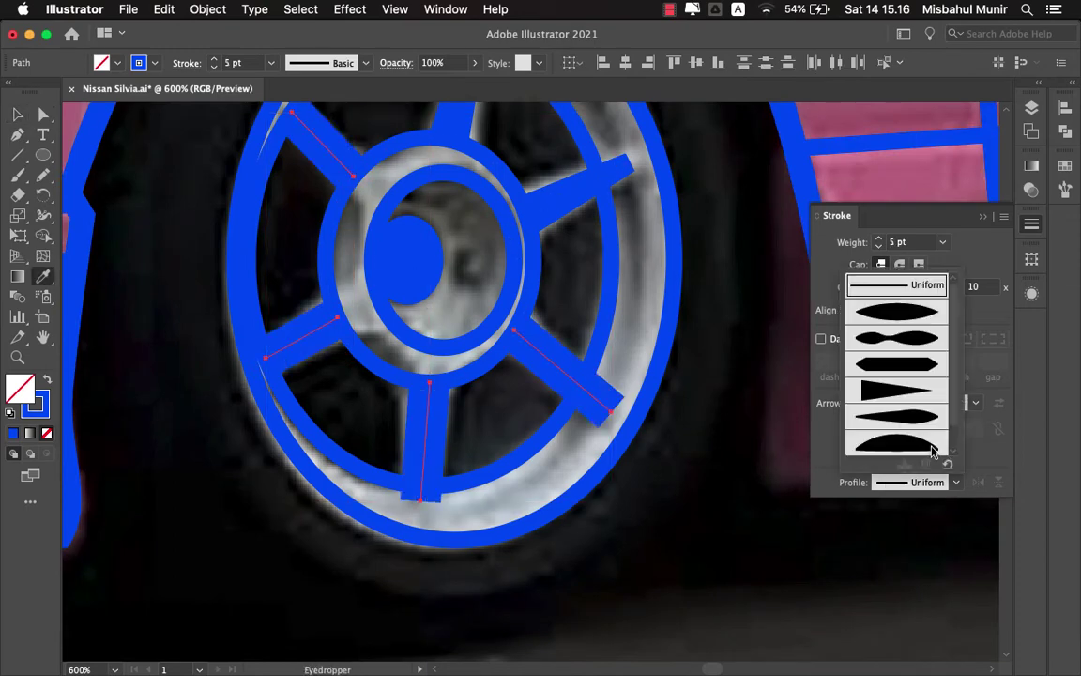
pyautogui.click(933, 453)
# - Drag the spoke endpoints so each one meets the rim
pyautogui.press('a')
pyautogui.scroll(-2, 557, 313)
pyautogui.click(576, 382)
pyautogui.moveTo(549, 361); pyautogui.dragTo(548, 362)
pyautogui.scroll(2, 445, 308)
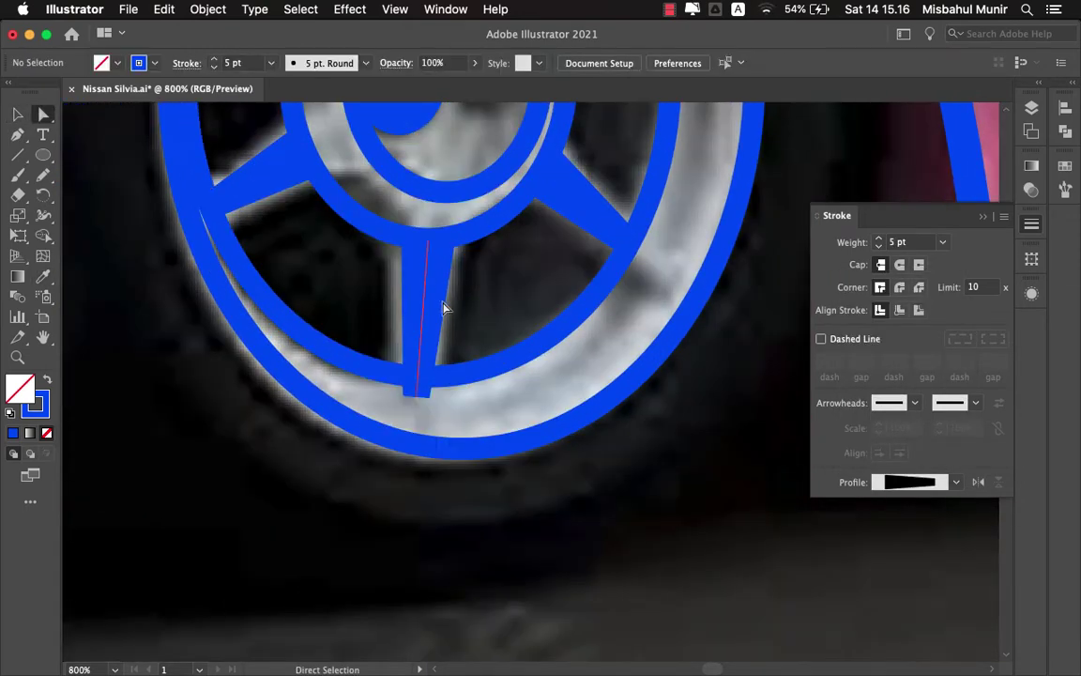
pyautogui.moveTo(418, 385); pyautogui.dragTo(417, 385)
pyautogui.scroll(3, 417, 385)
pyautogui.moveTo(535, 255); pyautogui.dragTo(496, 281)
pyautogui.scroll(2, 409, 209)
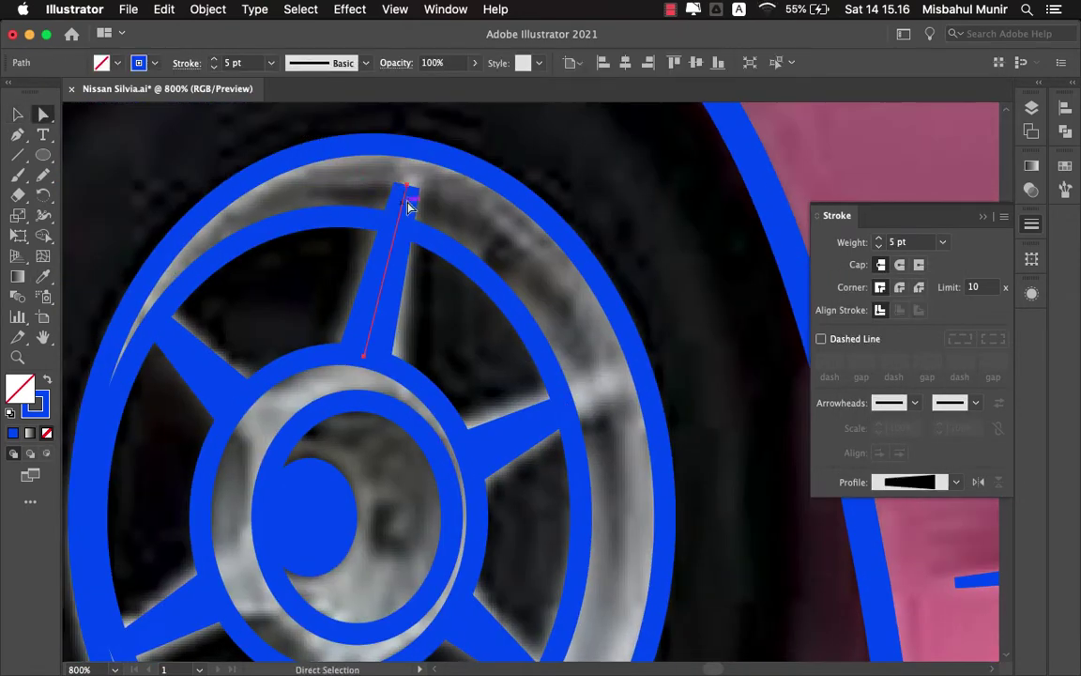
pyautogui.scroll(-3, 406, 215)
pyautogui.scroll(-2, 410, 272)
# - Narrow the copied wheel to fit the rear tyre
pyautogui.scroll(-1, 258, 267)
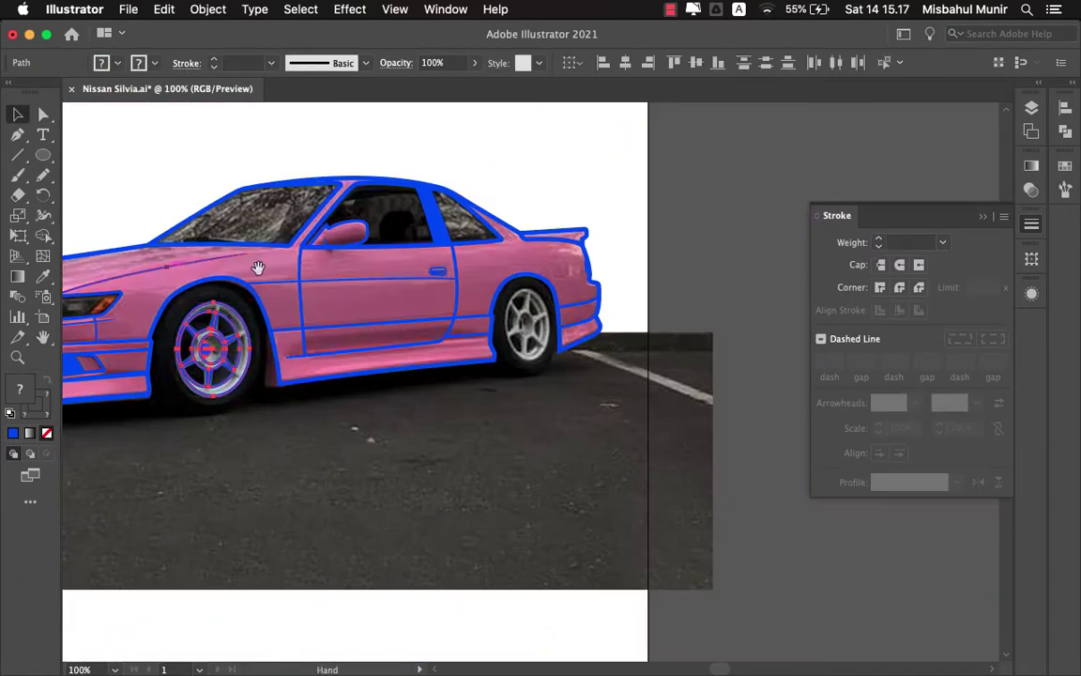
pyautogui.scroll(3, 513, 335)
pyautogui.moveTo(512, 335)
pyautogui.mouseDown()
pyautogui.moveTo(295, 350)
pyautogui.moveTo(376, 350)
pyautogui.mouseUp()
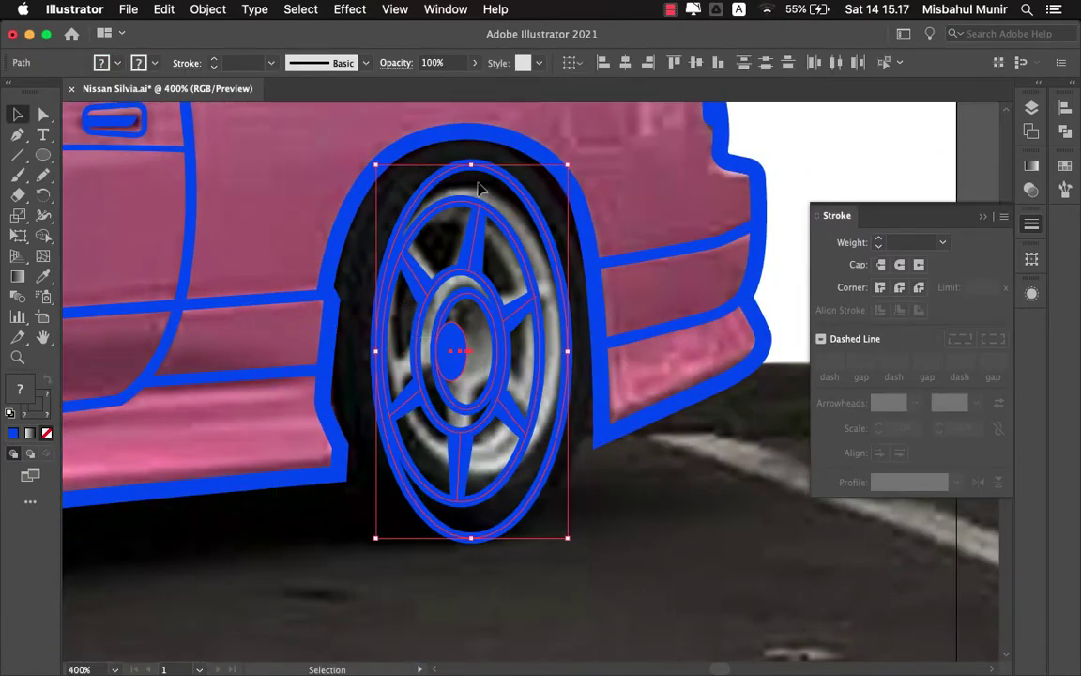
pyautogui.scroll(-1, 477, 429)
pyautogui.click(509, 502)
pyautogui.scroll(-2, 510, 502)
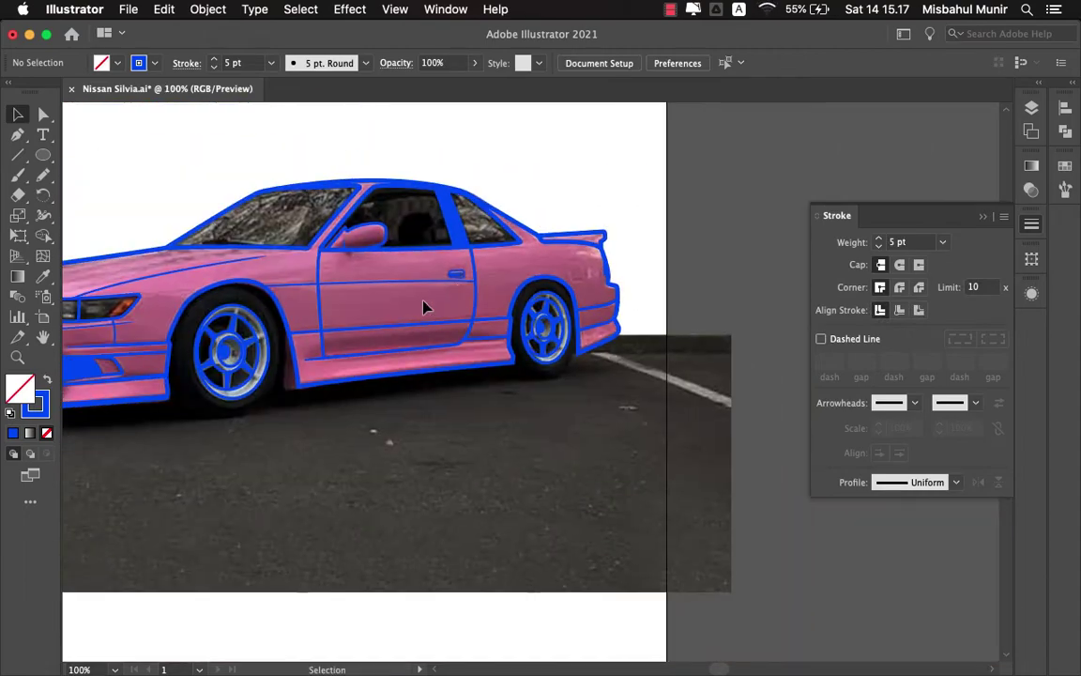
pyautogui.scroll(1, 485, 349)
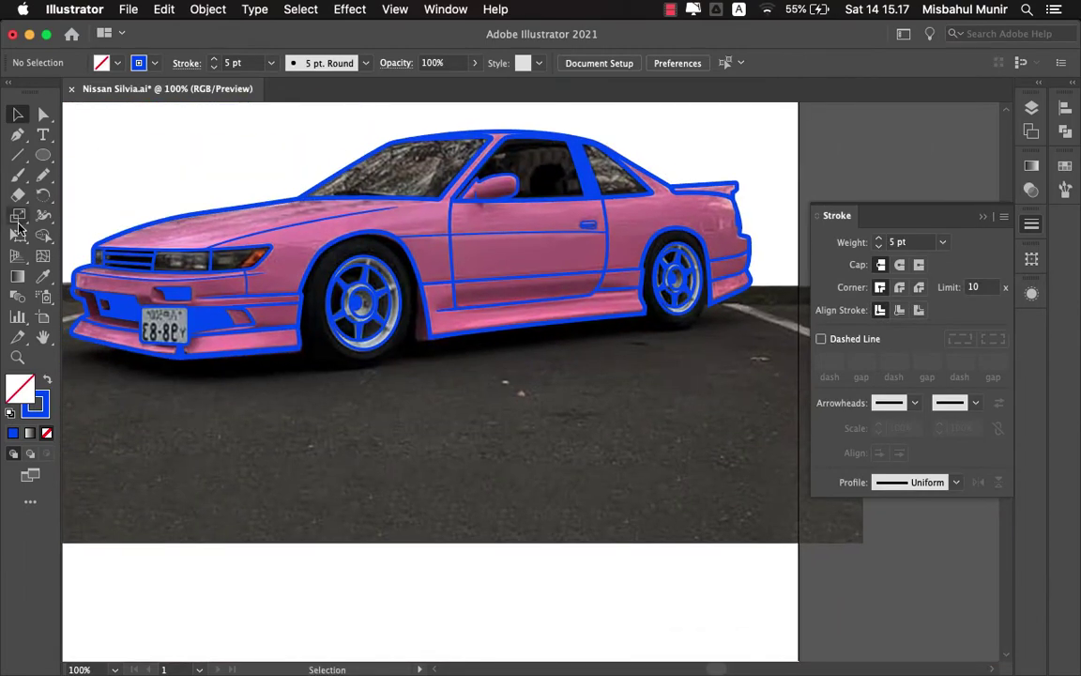
pyautogui.scroll(1, 376, 291)
pyautogui.scroll(1, 376, 291)
# - Group the front wheel's outline pieces, then group the rear wheel's pieces separately
pyautogui.click(357, 301)
pyautogui.click(413, 217)
pyautogui.click(347, 310)
pyautogui.click(207, 9)
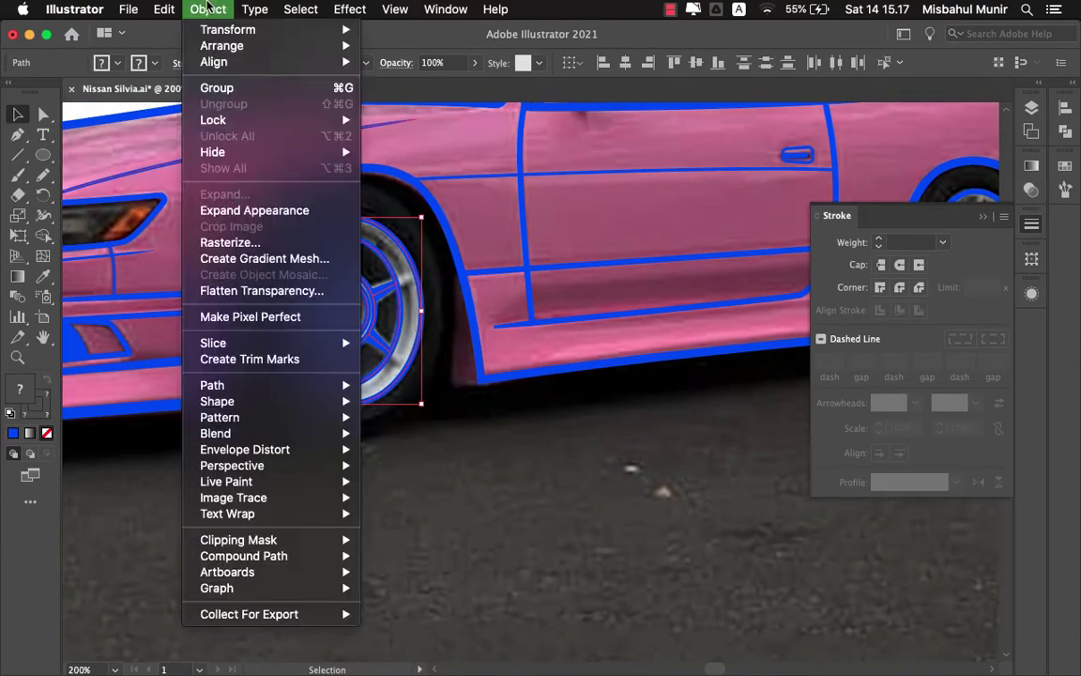
pyautogui.click(217, 87)
pyautogui.hscroll(10, 563, 375)
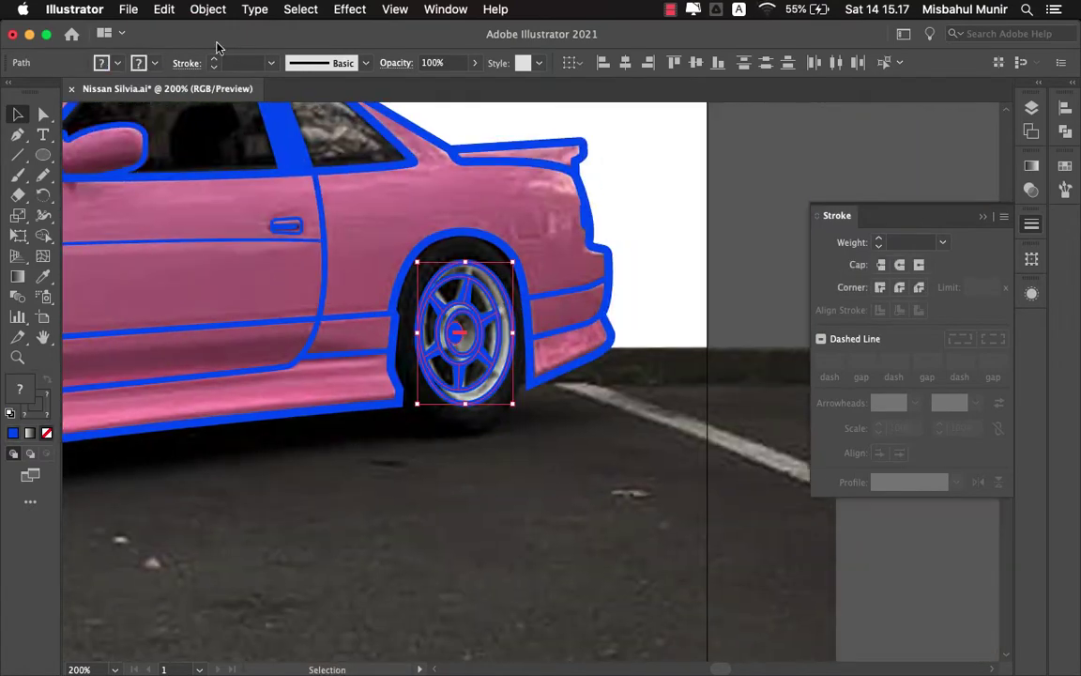
pyautogui.click(207, 8)
pyautogui.click(217, 86)
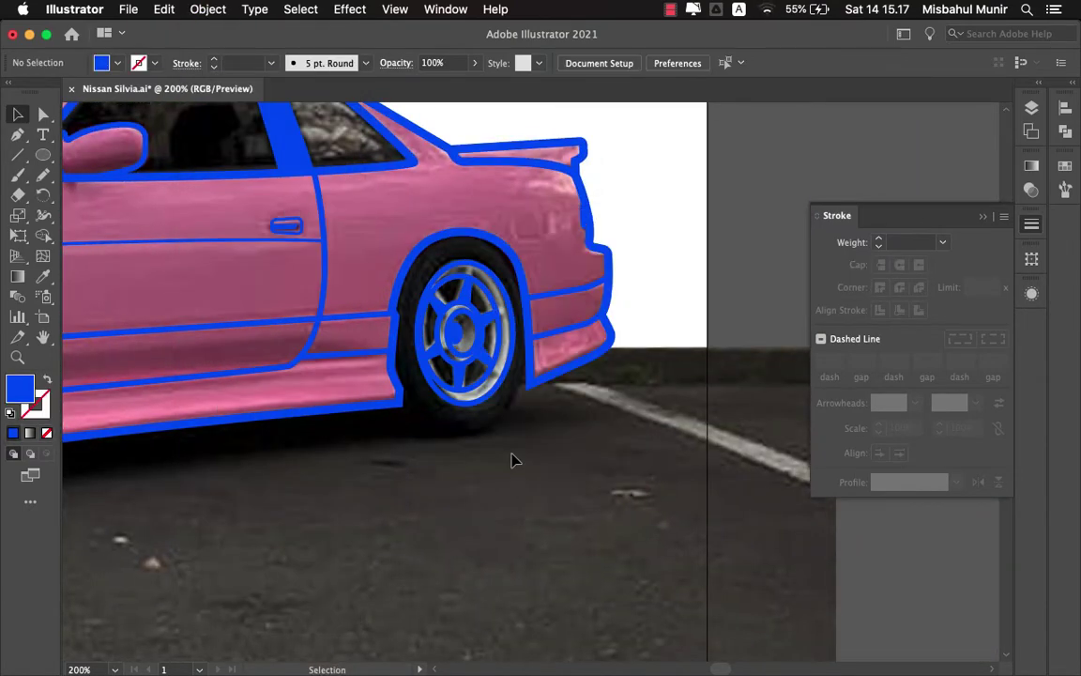
pyautogui.scroll(1, 502, 269)
pyautogui.click(415, 346)
# - Open the Pathfinder shape options and briefly select the wheel
pyautogui.click(1065, 131)
pyautogui.click(468, 182)
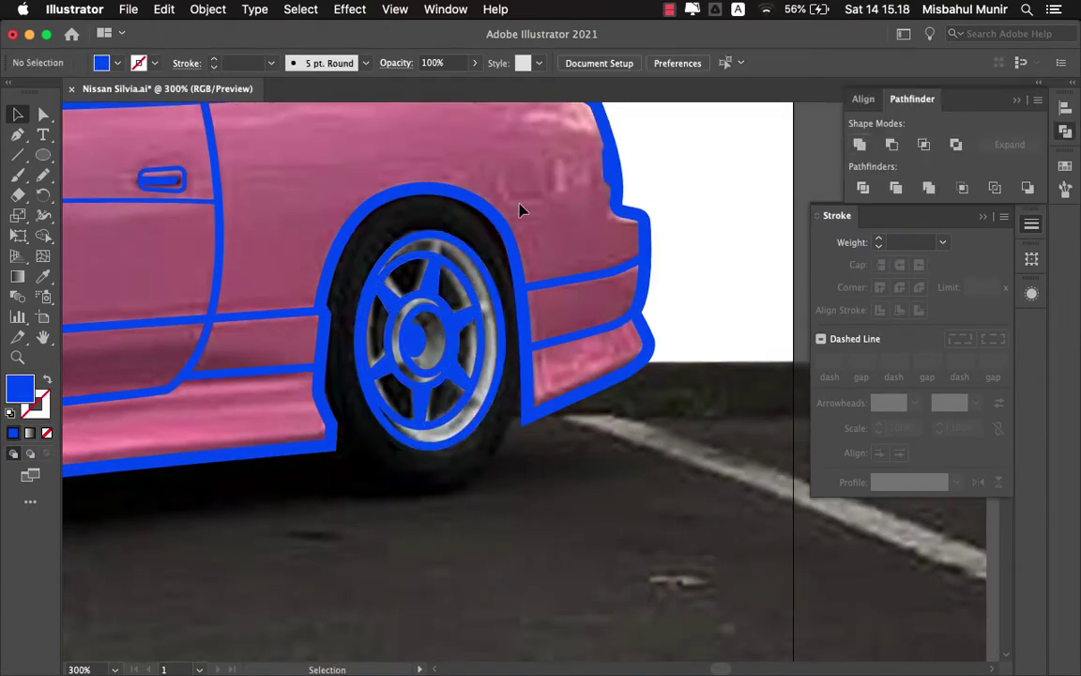
pyautogui.scroll(1, 401, 209)
pyautogui.click(401, 208)
pyautogui.click(490, 169)
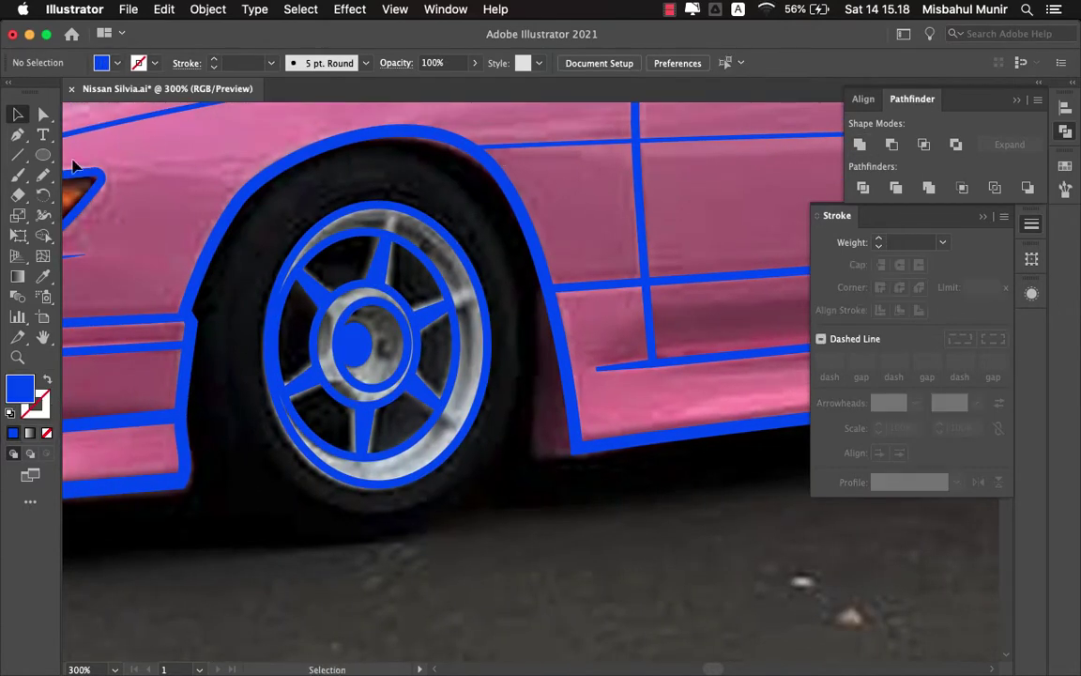
# - Draw an outline-only ellipse over the front tyre and resize it to fit
pyautogui.click(43, 154)
pyautogui.moveTo(402, 291)
pyautogui.mouseDown()
pyautogui.moveTo(575, 447)
pyautogui.moveTo(562, 495)
pyautogui.mouseUp()
pyautogui.hotkey('shift', 'x')
pyautogui.press('v')
pyautogui.scroll(-1, 485, 237)
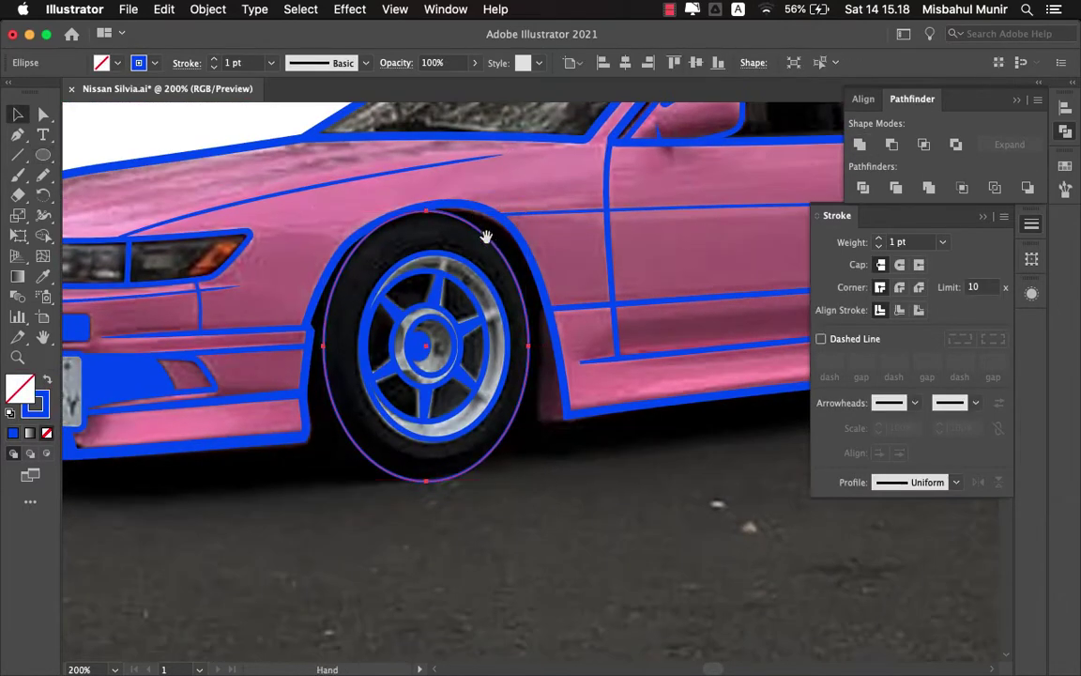
pyautogui.moveTo(355, 378); pyautogui.dragTo(364, 379)
pyautogui.click(480, 156)
# - Stretch the tyre ellipse so it sits snugly on the tyre's edge
pyautogui.scroll(-1, 526, 258)
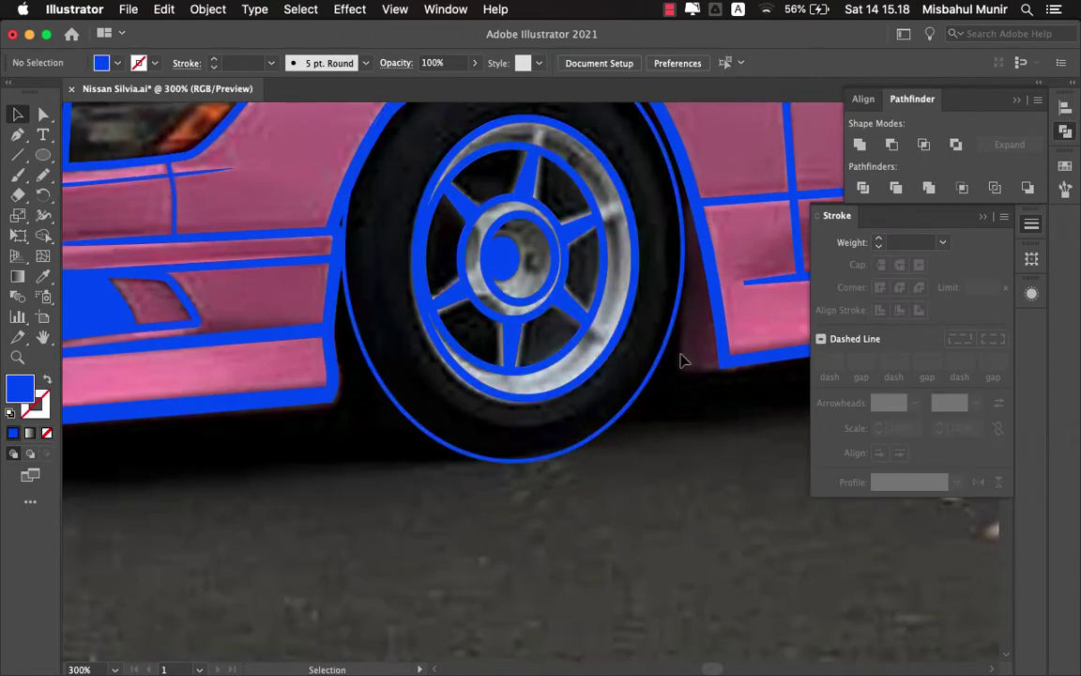
pyautogui.scroll(1, 631, 183)
pyautogui.scroll(1, 427, 369)
pyautogui.click(427, 369)
pyautogui.moveTo(405, 176); pyautogui.dragTo(403, 172)
pyautogui.click(422, 479)
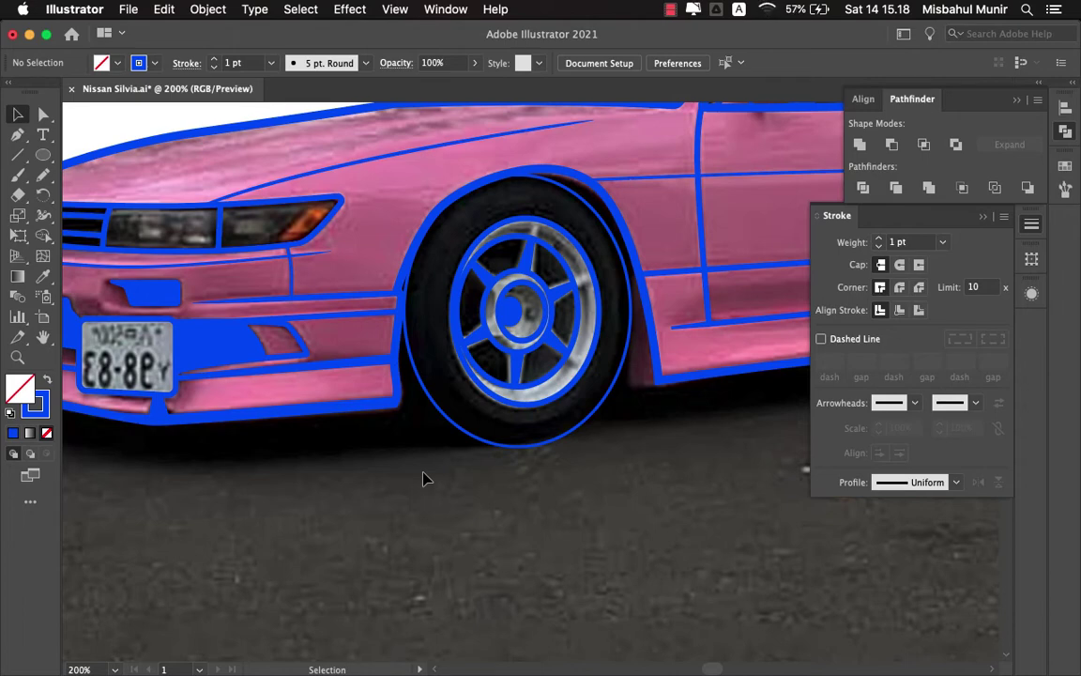
# - Resize the front tire ellipse to cover the tire, fill it blue, and send it behind the spokes
pyautogui.press('h')
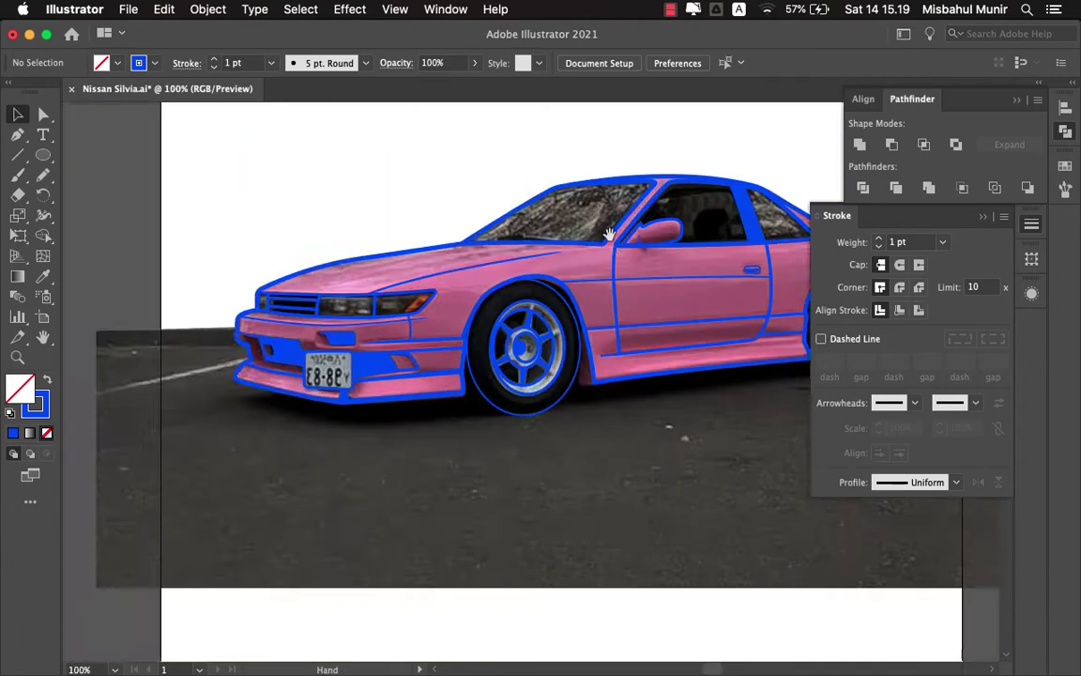
pyautogui.moveTo(422, 479); pyautogui.dragTo(499, 378)
pyautogui.press('cmd+z')
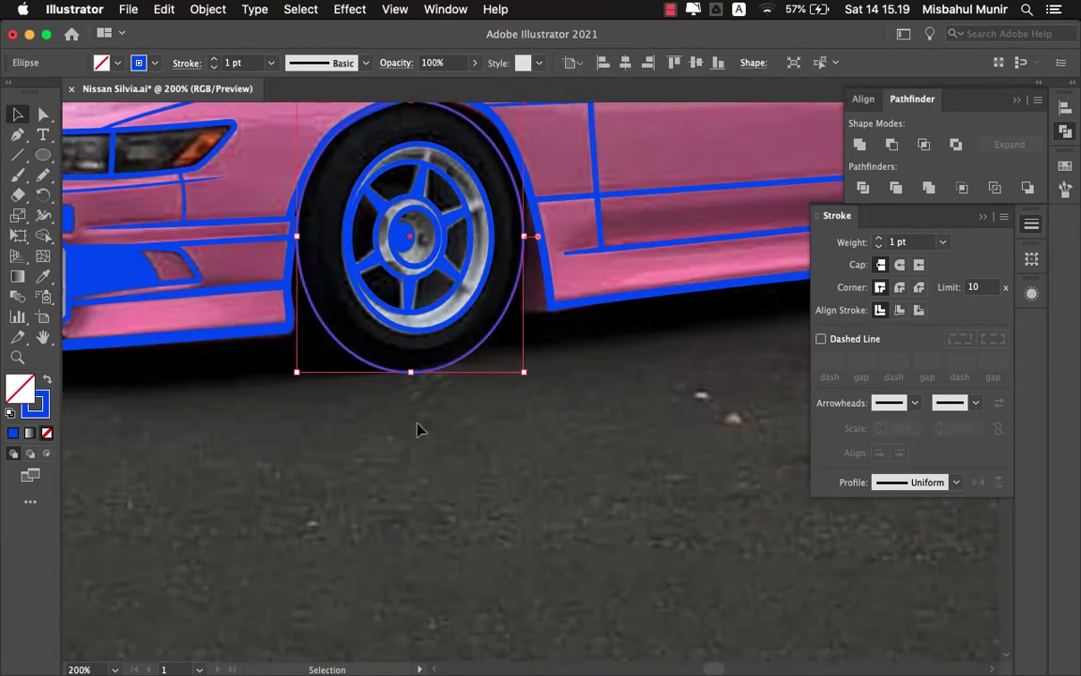
pyautogui.moveTo(327, 388); pyautogui.dragTo(291, 225)
pyautogui.hotkey('shift', 'x')
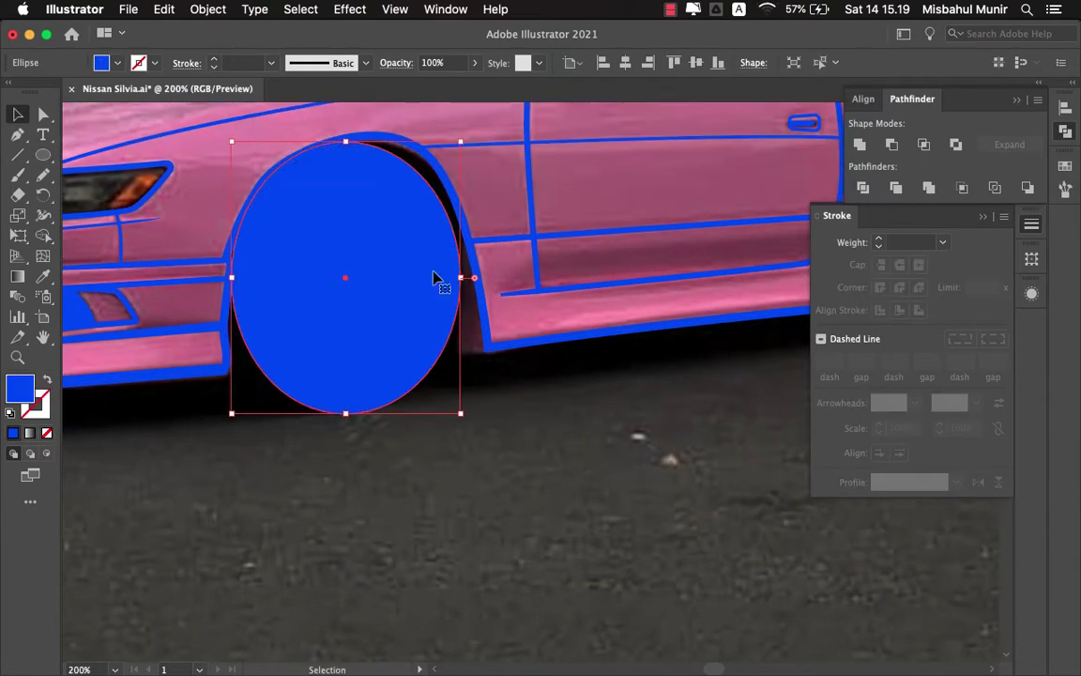
pyautogui.press('super+shift+bracketleft')
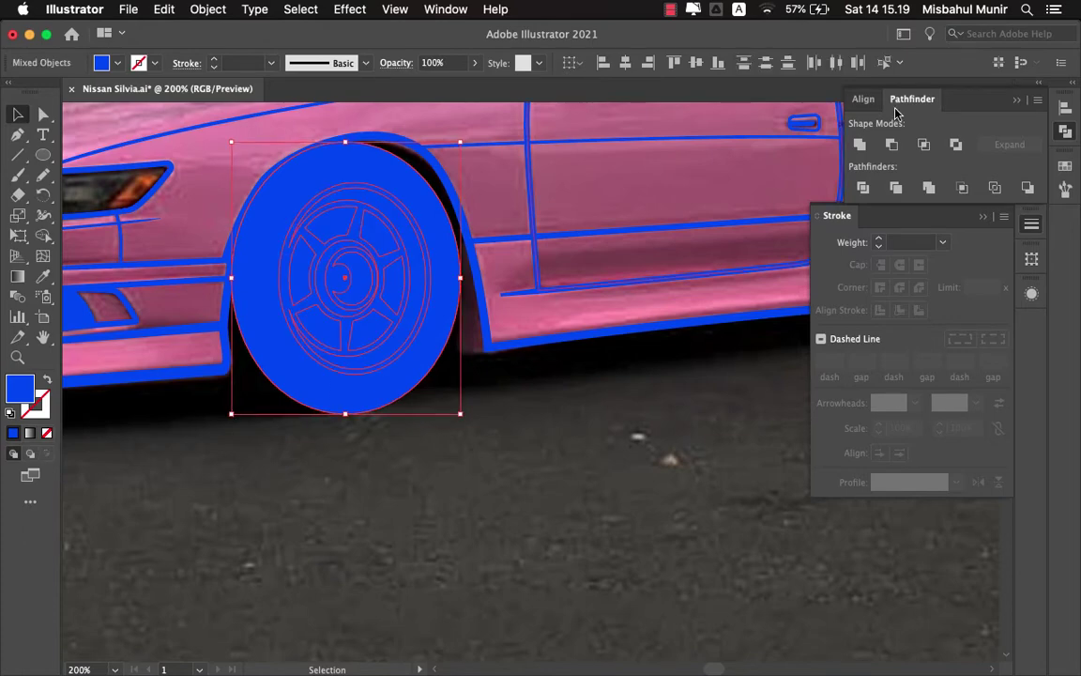
# - Deselect the ellipse, bring the rear wheel into view, and show the Layers list
pyautogui.click(623, 441)
pyautogui.moveTo(622, 441); pyautogui.dragTo(546, 270)
pyautogui.press('super+minus')
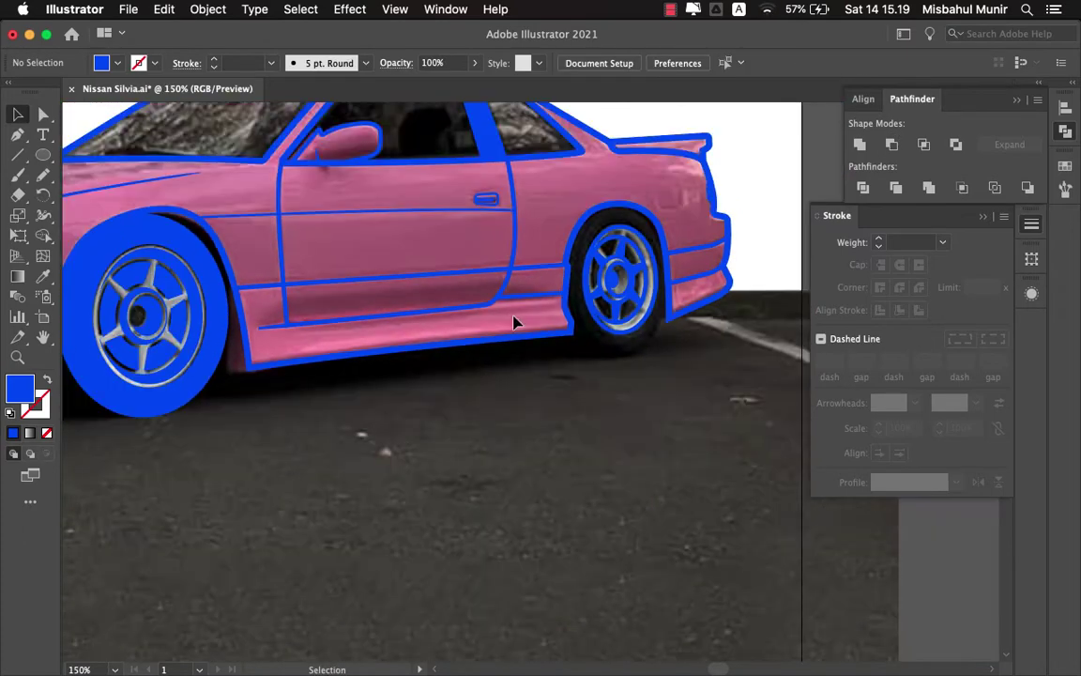
pyautogui.press('super+z')
pyautogui.press('F7')
# - Fit the artboard in view, hide the Layers list, and save the file
pyautogui.press('super+0')
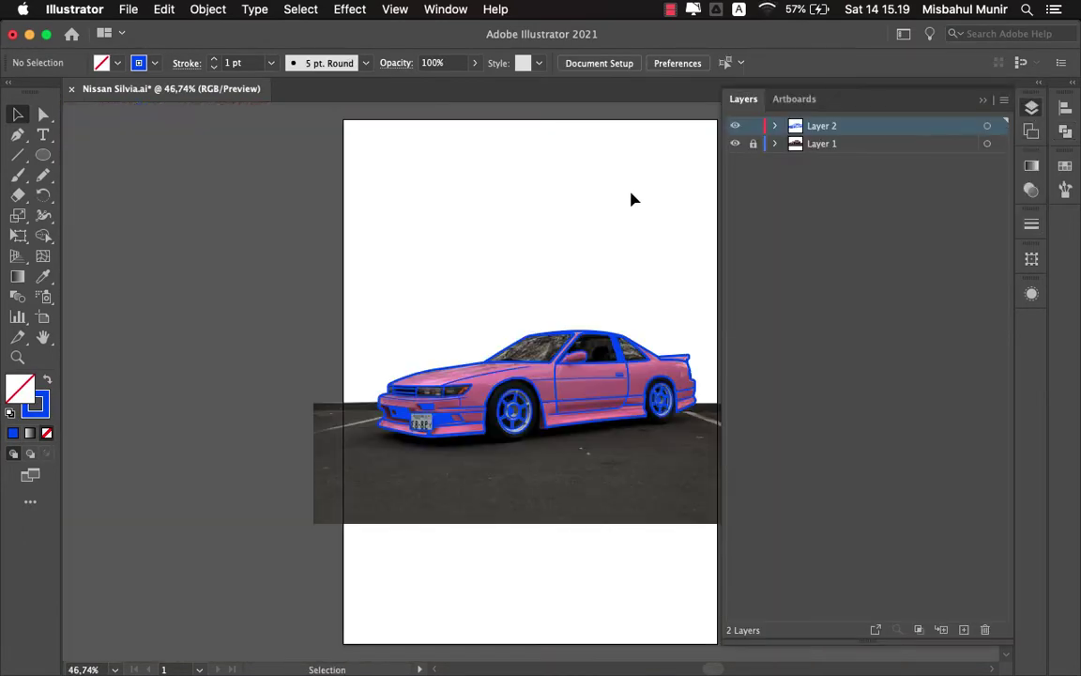
pyautogui.press('super+1')
pyautogui.press('F7')
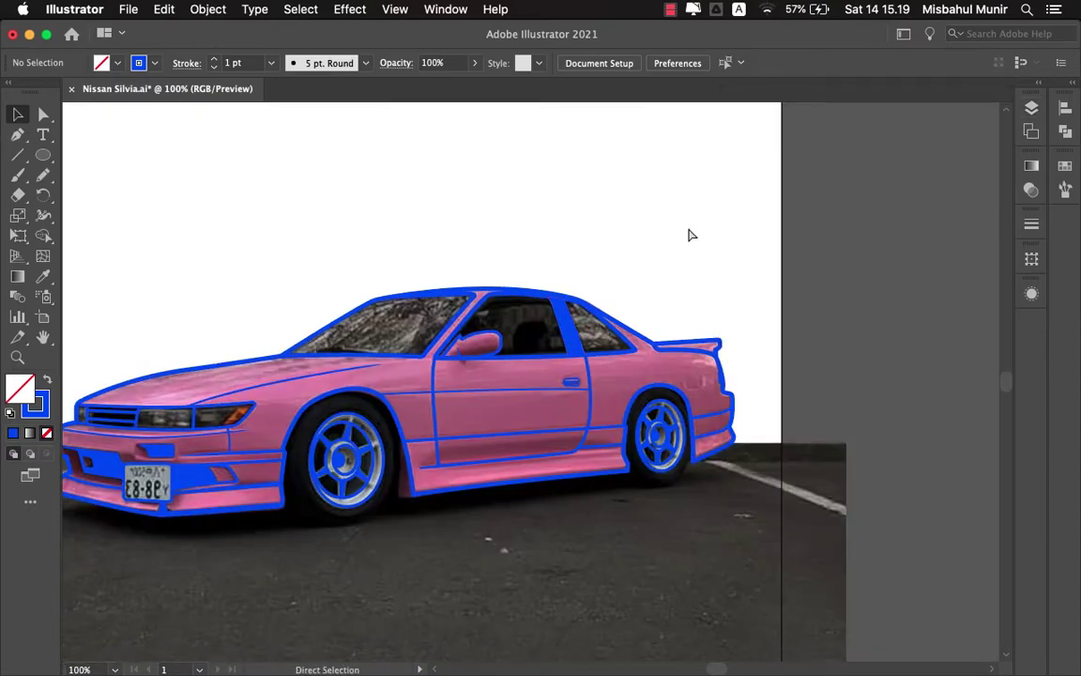
pyautogui.press('super+s')
# - Trace a Pen path along the lower body from the front bumper to the rear bumper
pyautogui.press('p')
pyautogui.press('super+plus')
pyautogui.press('super+plus')
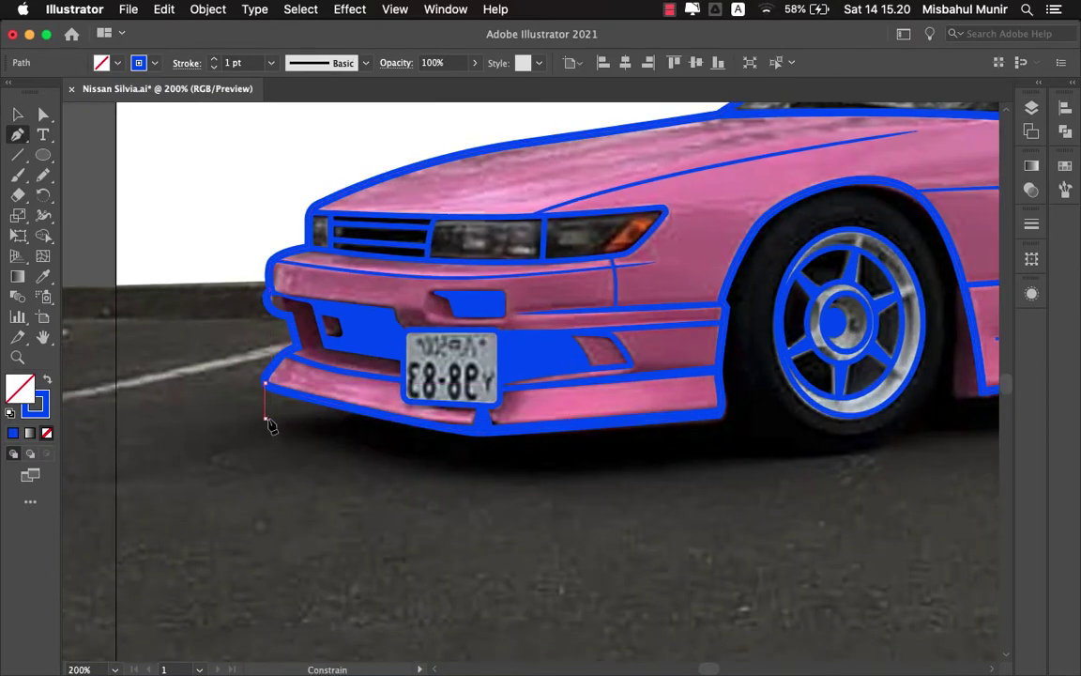
pyautogui.hscroll(5, 271, 426)
pyautogui.moveTo(356, 487); pyautogui.dragTo(368, 487)
pyautogui.hscroll(5, 385, 483)
pyautogui.hscroll(6, 277, 494)
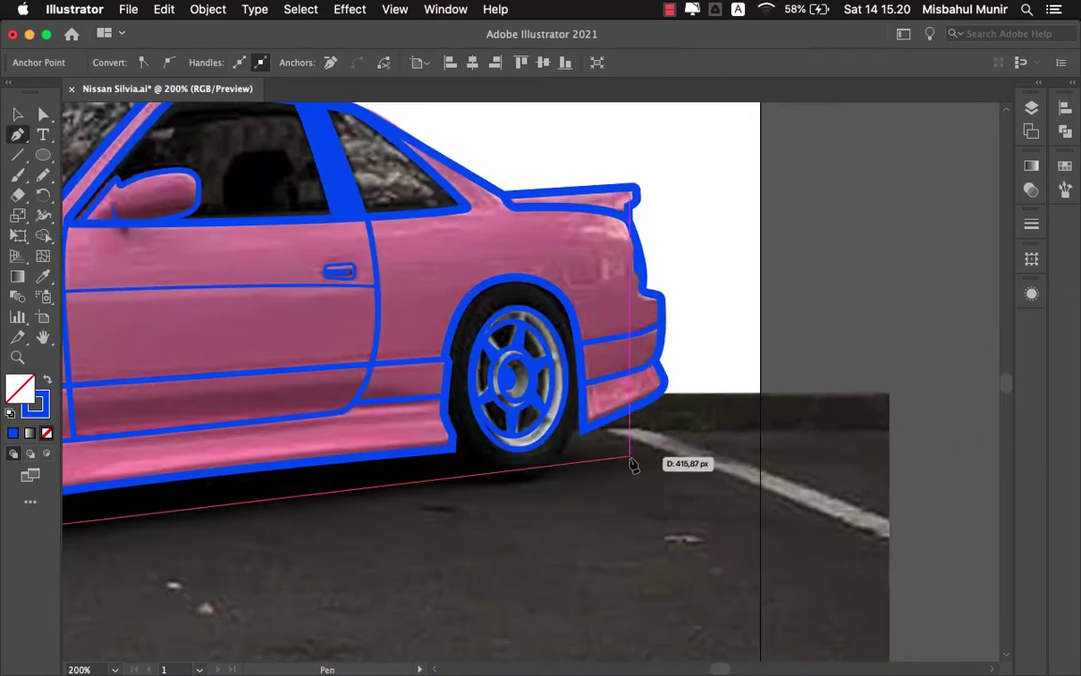
pyautogui.click(569, 455)
# - Fill the new lower-body path with solid blue
pyautogui.press('super+minus')
pyautogui.hscroll(-10, 398, 241)
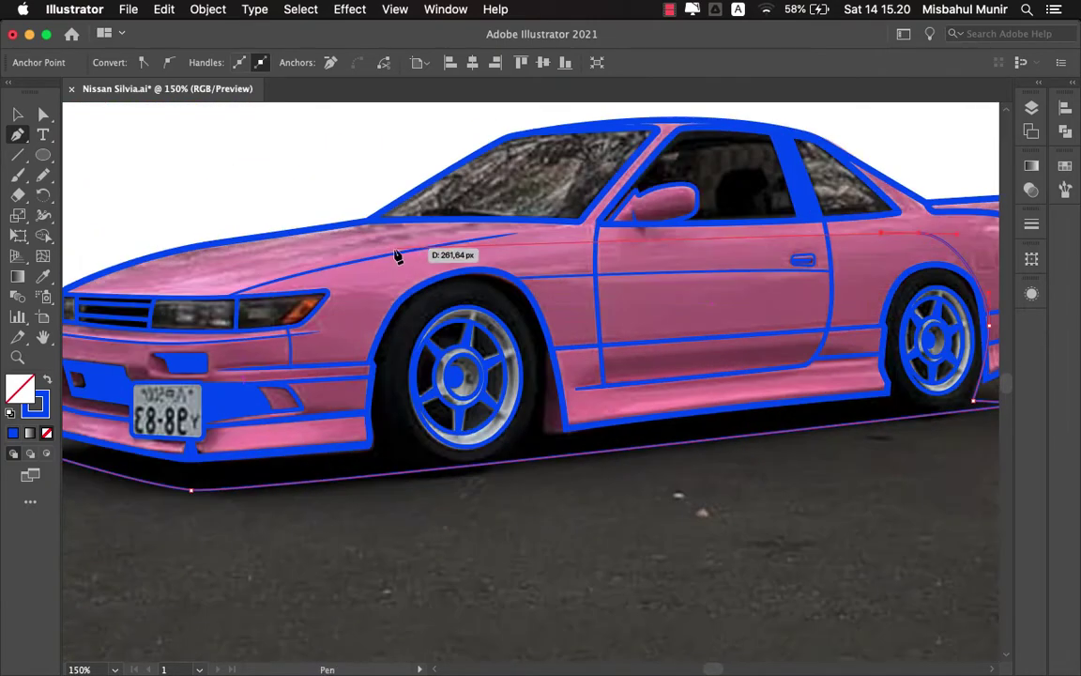
pyautogui.hscroll(-3, 236, 385)
pyautogui.press('super+equal')
pyautogui.hscroll(3, 498, 483)
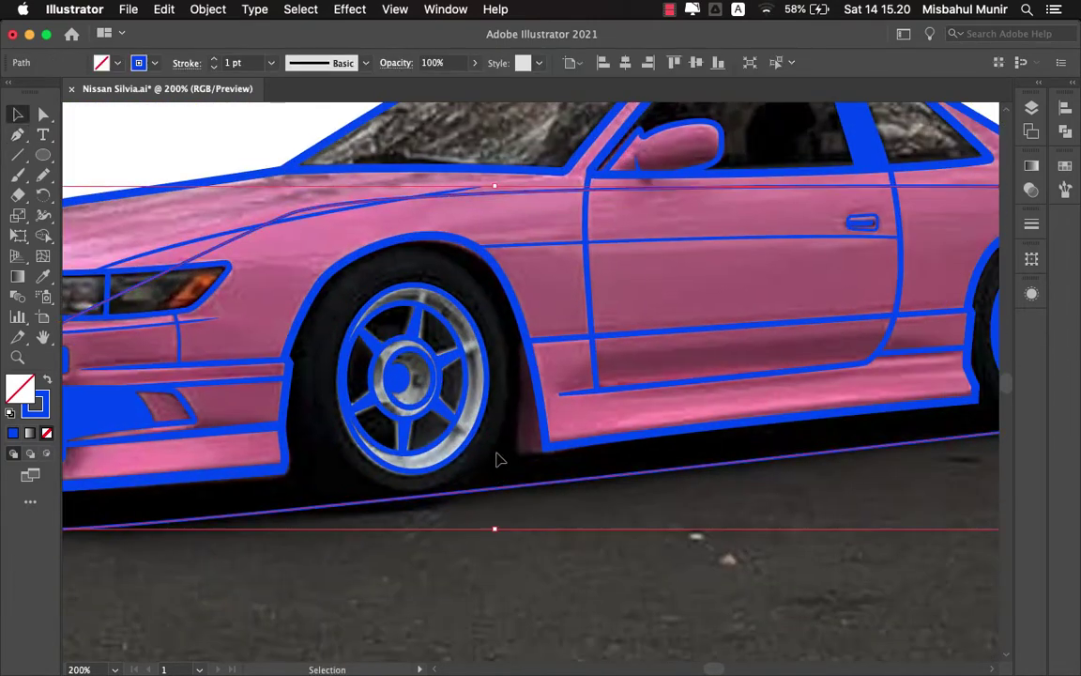
pyautogui.hotkey('shift', 'x')
pyautogui.scroll(-3, 499, 459)
# - Cut the wheels out of the blue lower-body shape with Pathfinder
pyautogui.click(489, 424)
pyautogui.press('a')
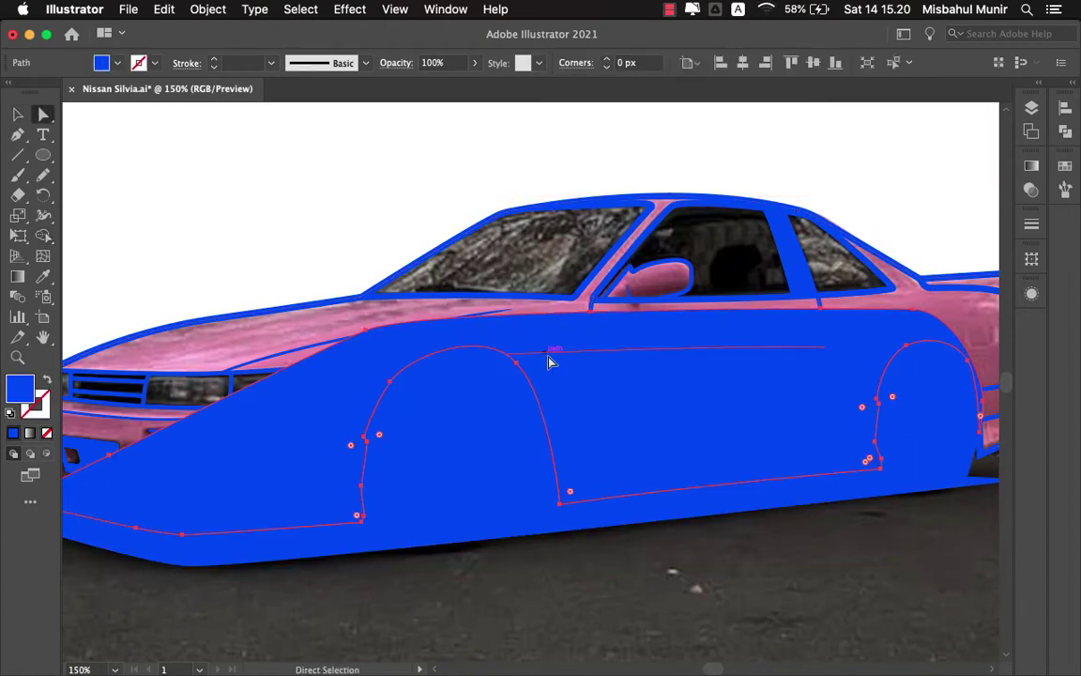
pyautogui.press('Delete')
pyautogui.hotkey('ctrl', 'z')
pyautogui.hotkey('ctrl', 'z')
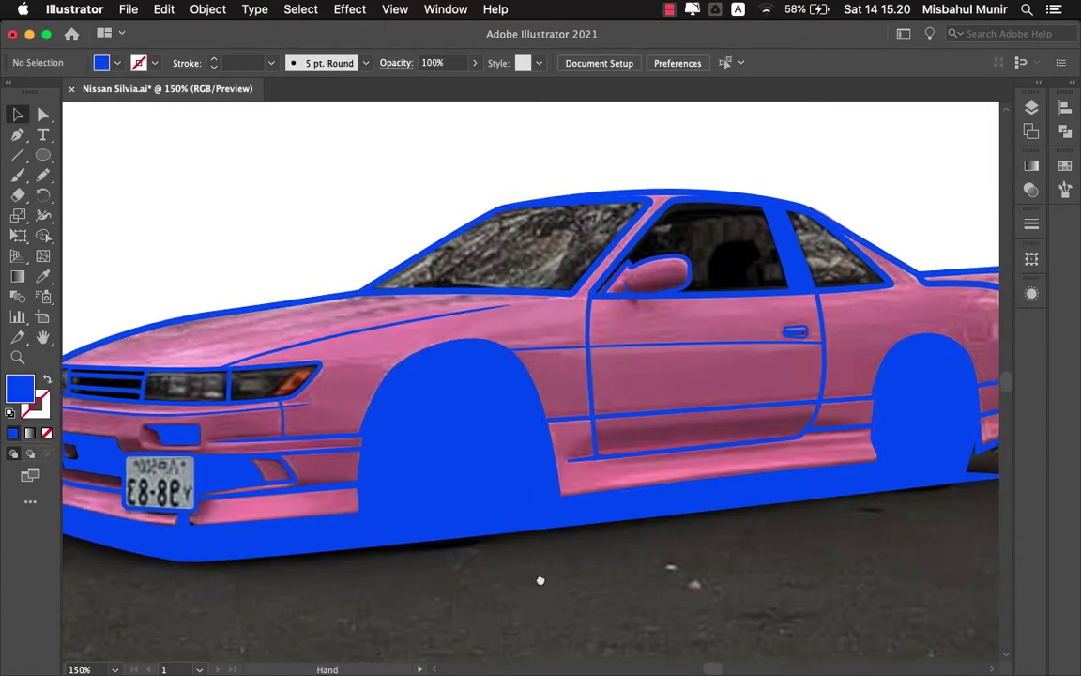
pyautogui.scroll(-1, 539, 534)
pyautogui.hotkey('ctrl', 'z')
pyautogui.hotkey('ctrl', 'z')
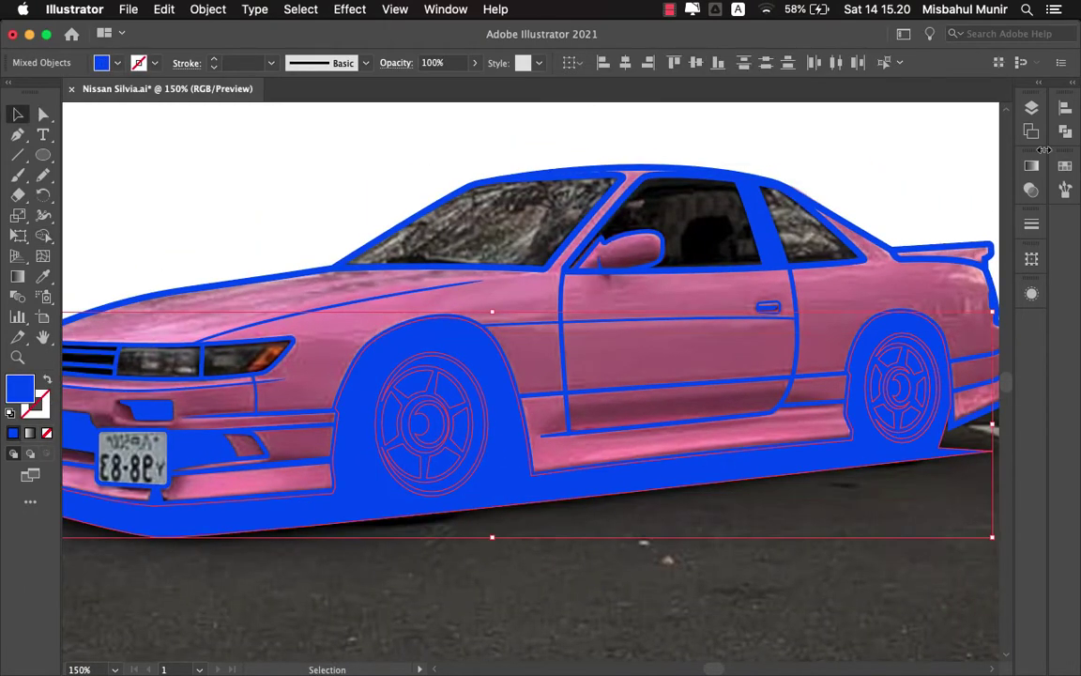
pyautogui.click(1065, 131)
pyautogui.click(892, 144)
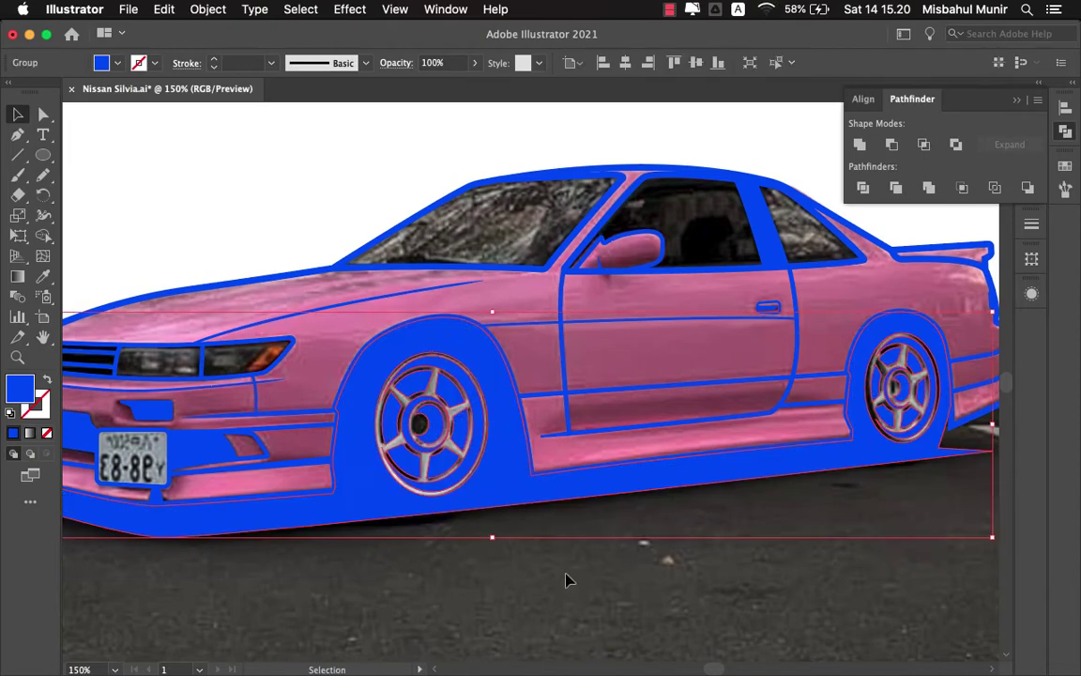
# - Move the bumper's bottom corner point so the lower-body edge slants
pyautogui.click(566, 580)
pyautogui.press('a')
pyautogui.hscroll(-5, 566, 580)
pyautogui.scroll(2, 620, 475)
pyautogui.scroll(2, 430, 466)
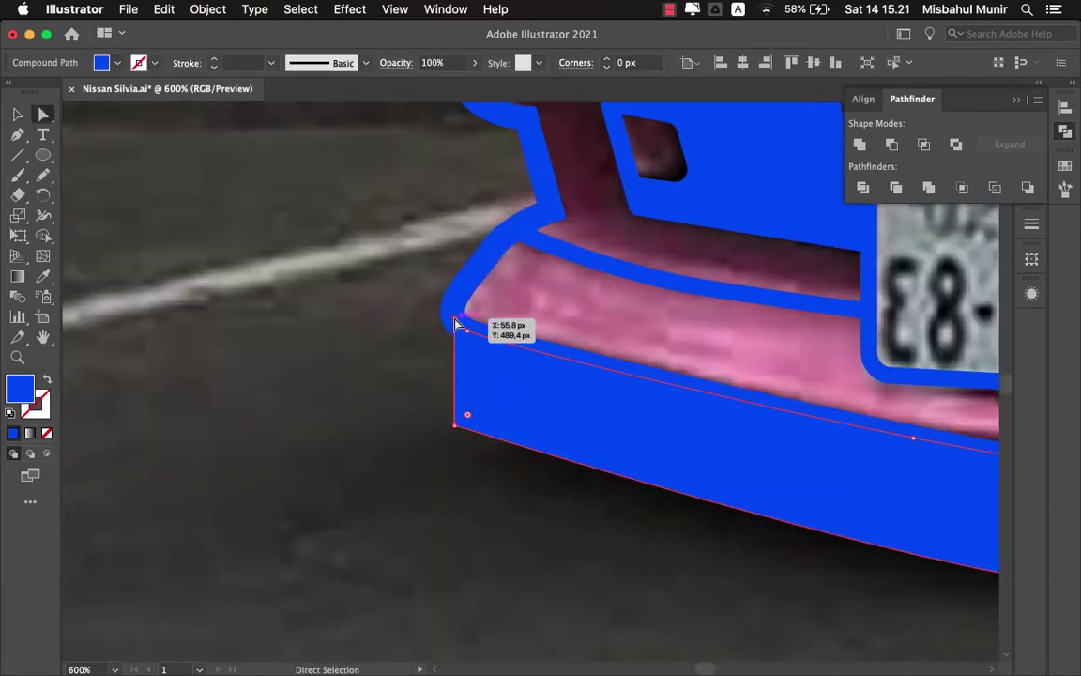
pyautogui.click(449, 374)
pyautogui.scroll(2, 450, 375)
pyautogui.scroll(1, 409, 468)
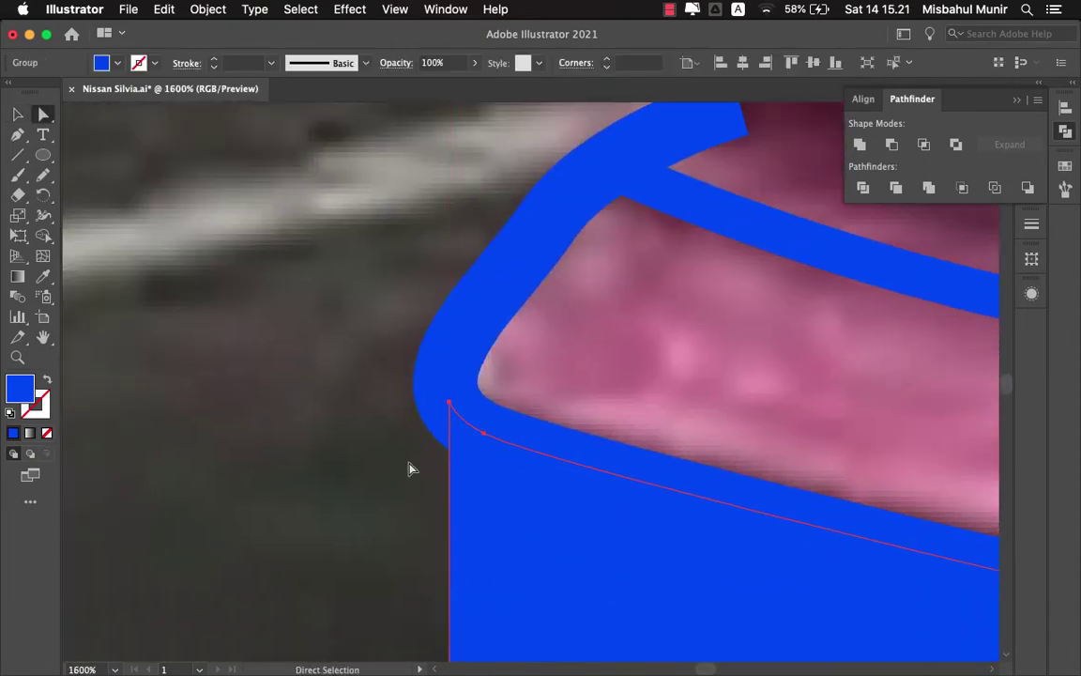
pyautogui.scroll(-3, 410, 469)
pyautogui.moveTo(405, 519); pyautogui.dragTo(375, 510)
pyautogui.scroll(3, 394, 469)
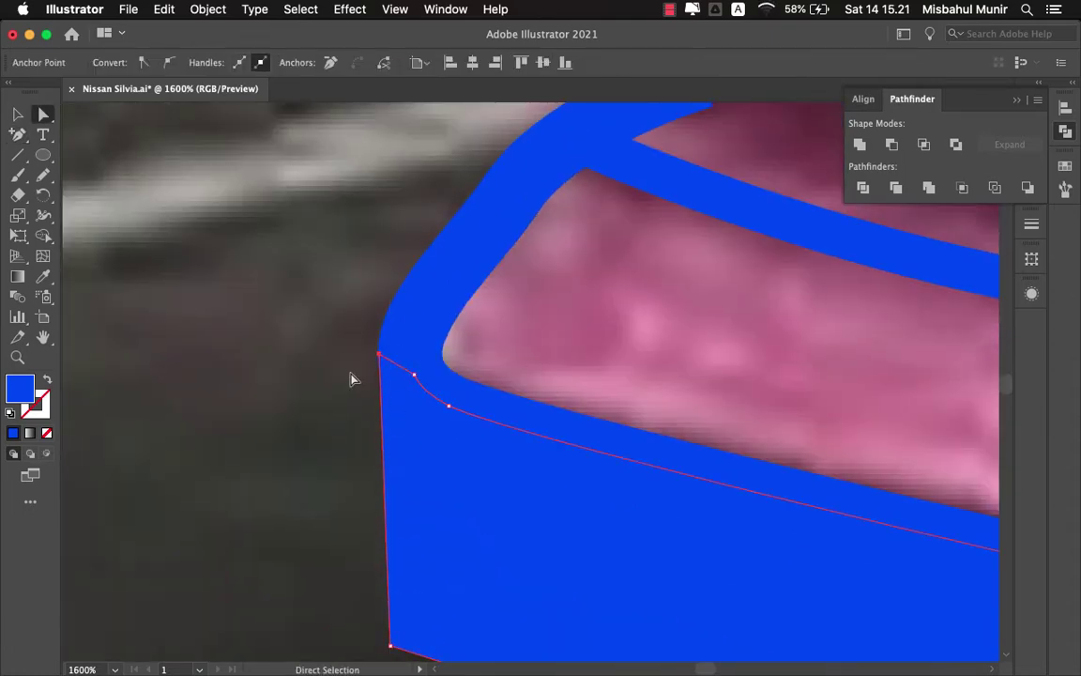
# - Select and inspect the blue body shape around the front bumper
pyautogui.click(350, 378)
pyautogui.scroll(-2, 324, 398)
pyautogui.click(452, 354)
pyautogui.click(478, 410)
pyautogui.scroll(-3, 477, 410)
pyautogui.scroll(-1, 394, 480)
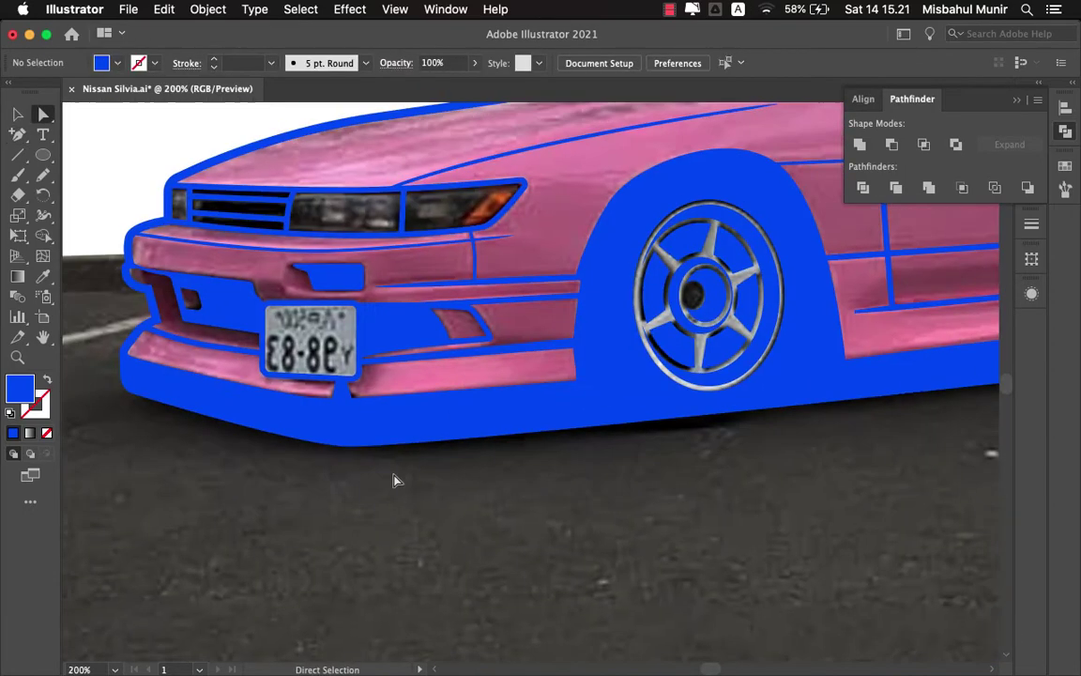
pyautogui.click(386, 473)
pyautogui.click(427, 476)
pyautogui.scroll(-1, 452, 447)
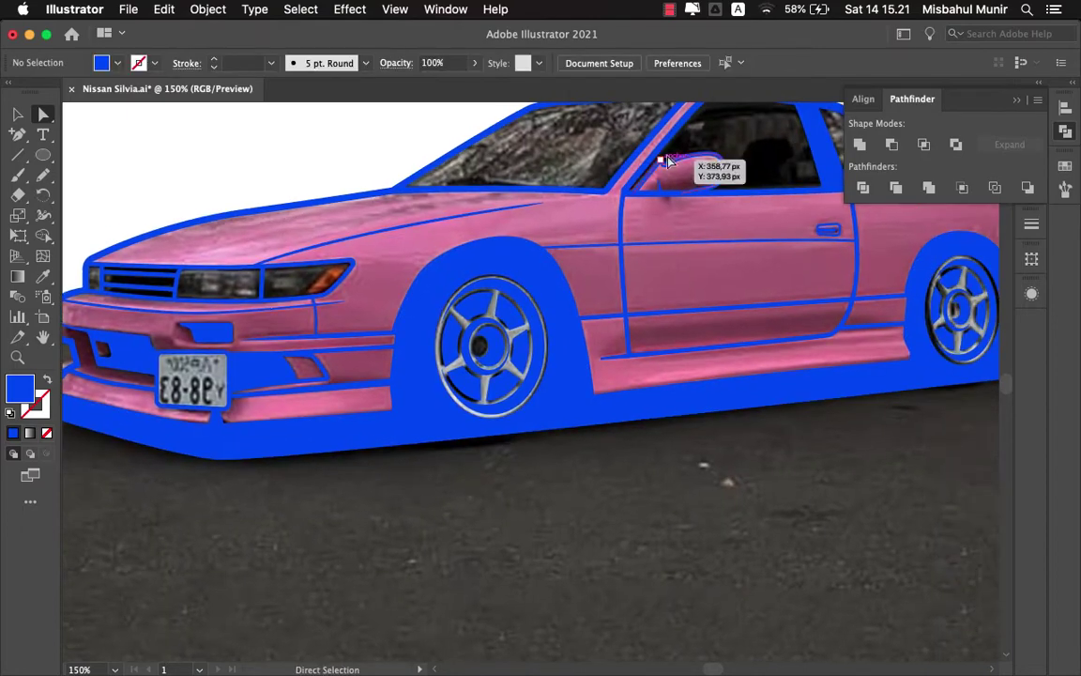
# - Toggle Layer 2 to check the tracing and turn the blue body shape into an outline
pyautogui.press('F7')
pyautogui.click(735, 126)
pyautogui.click(735, 126)
pyautogui.scroll(1, 502, 368)
pyautogui.click(502, 367)
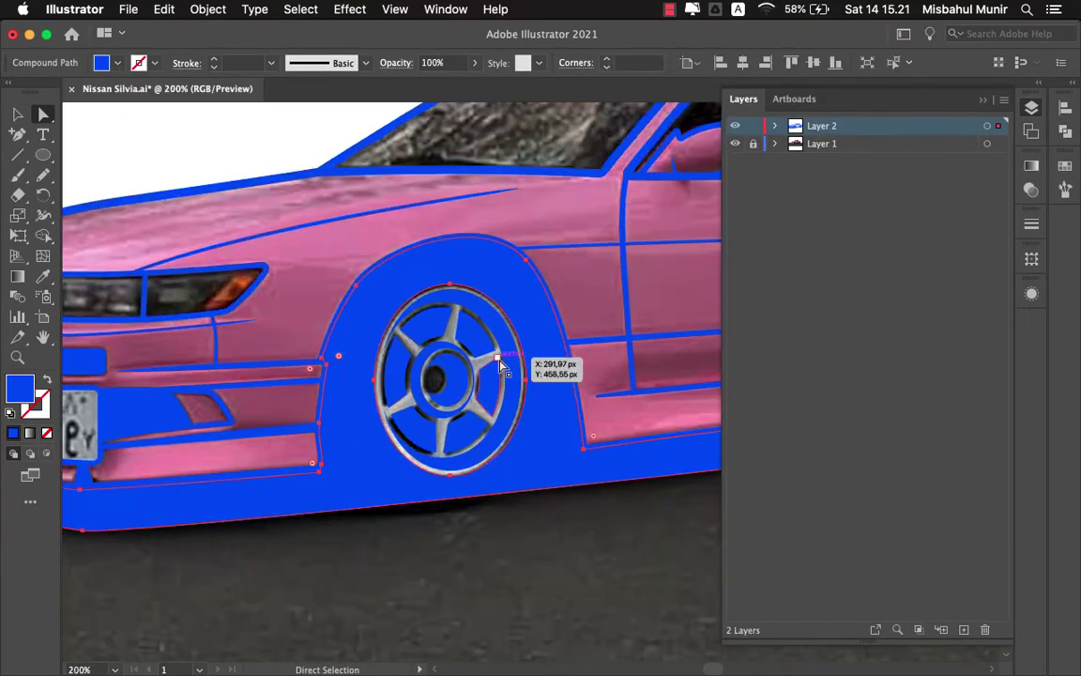
pyautogui.hscroll(3, 502, 368)
pyautogui.hotkey('shift', 'x')
pyautogui.click(495, 536)
# - Draw and close the new fender flare shape with the Pen tool
pyautogui.press('p')
pyautogui.scroll(2, 432, 306)
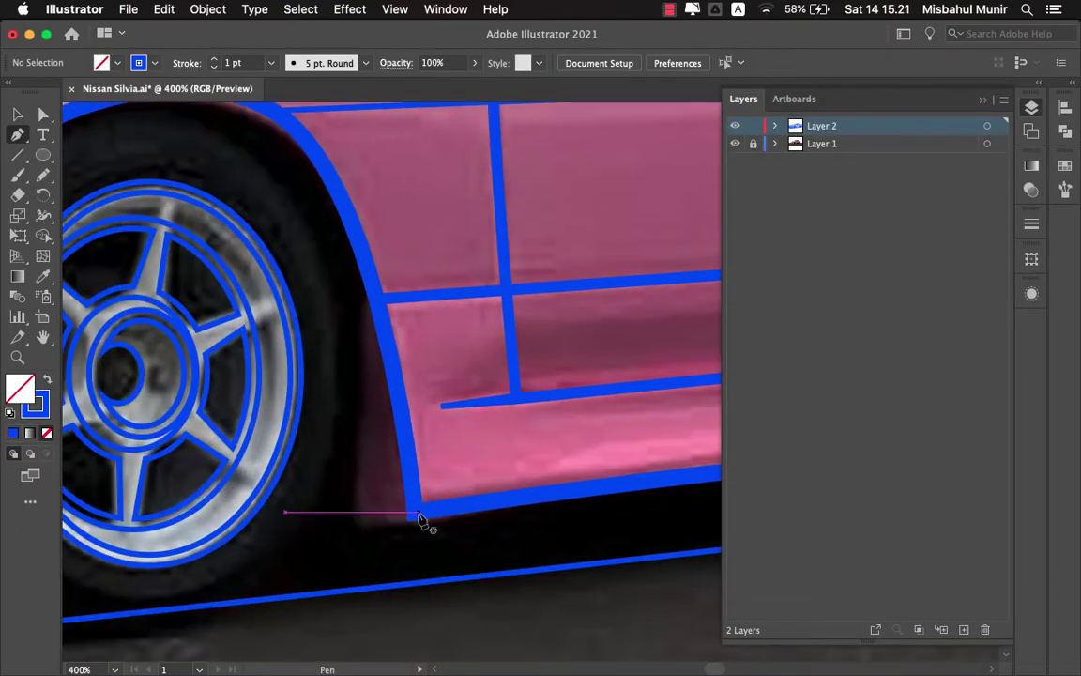
pyautogui.click(420, 518)
pyautogui.press('v')
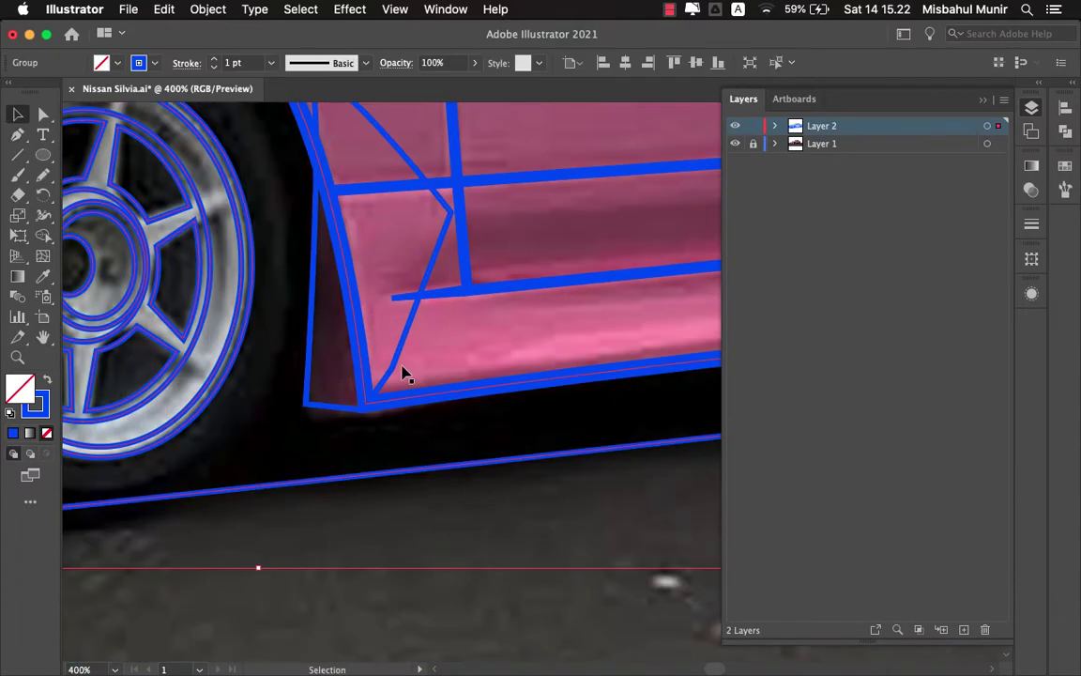
# - Delete the triangle outline from the fender pieces with Shape Builder
pyautogui.click(1065, 131)
pyautogui.click(859, 143)
pyautogui.press('Return')
pyautogui.click(541, 414)
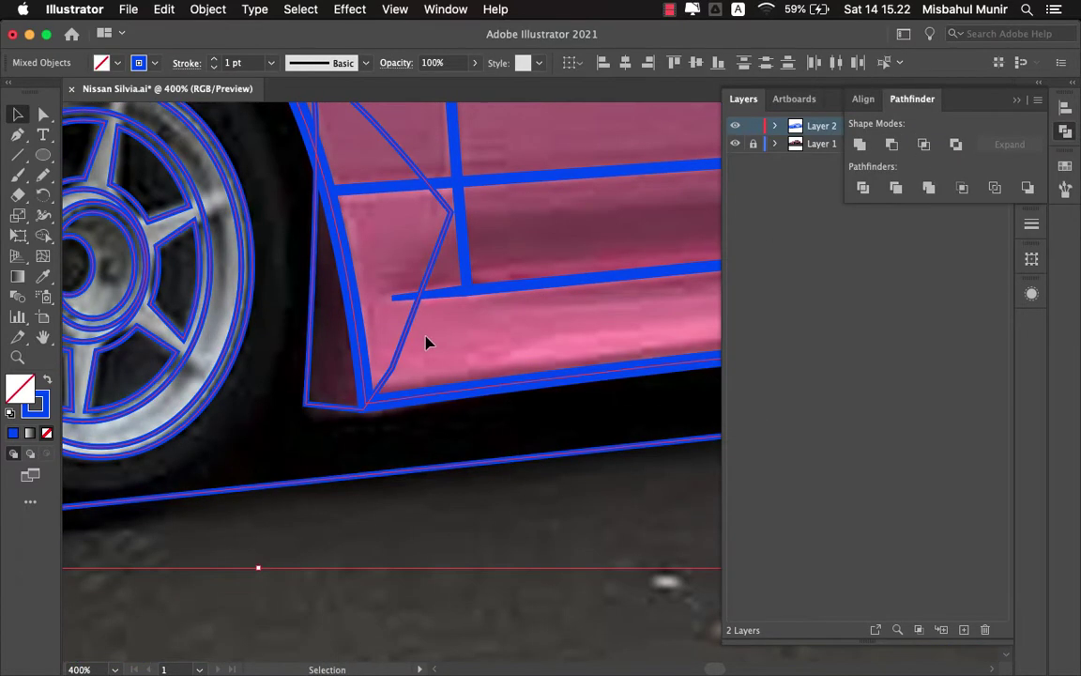
pyautogui.moveTo(425, 341); pyautogui.dragTo(352, 460)
pyautogui.hotkey('shift', 'm')
pyautogui.keyDown('alt'); pyautogui.click(357, 310); pyautogui.keyUp('alt')
pyautogui.press('v')
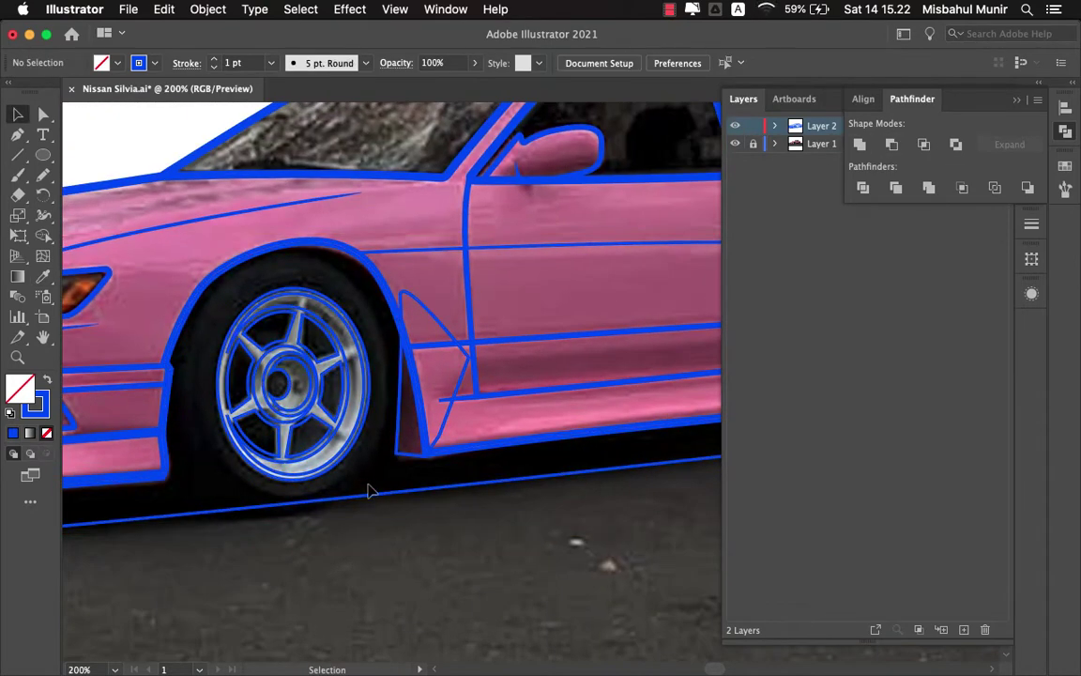
# - Subtract the overlapping sliver from the fender with Pathfinder Minus Front
pyautogui.click(370, 484)
pyautogui.keyDown('shift'); pyautogui.click(507, 535); pyautogui.keyUp('shift')
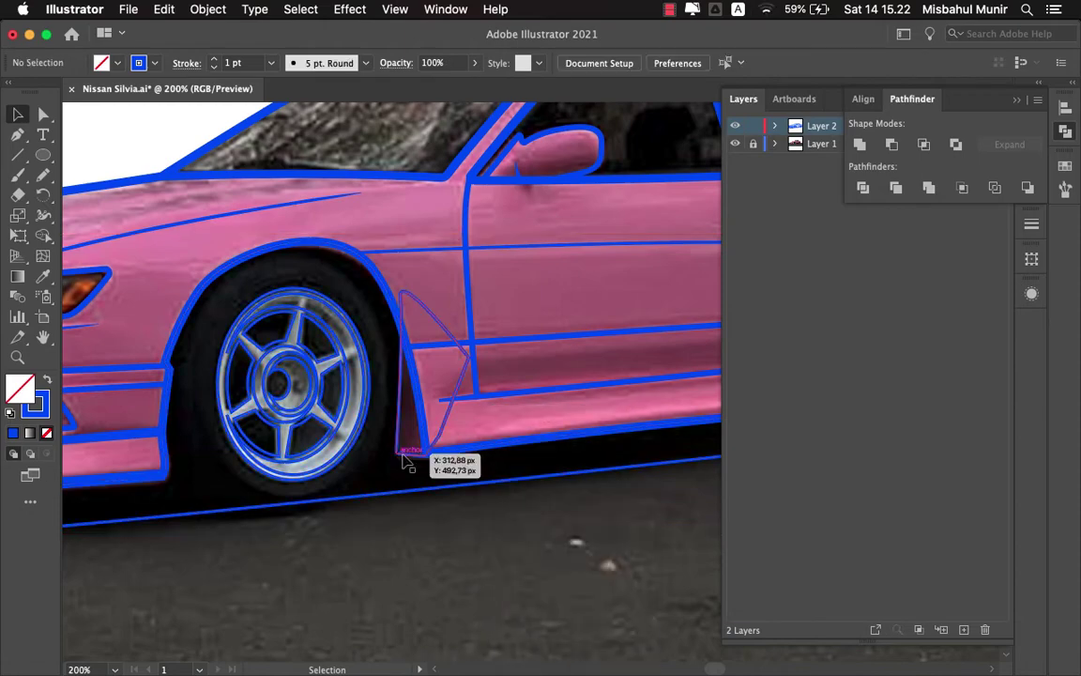
pyautogui.click(891, 145)
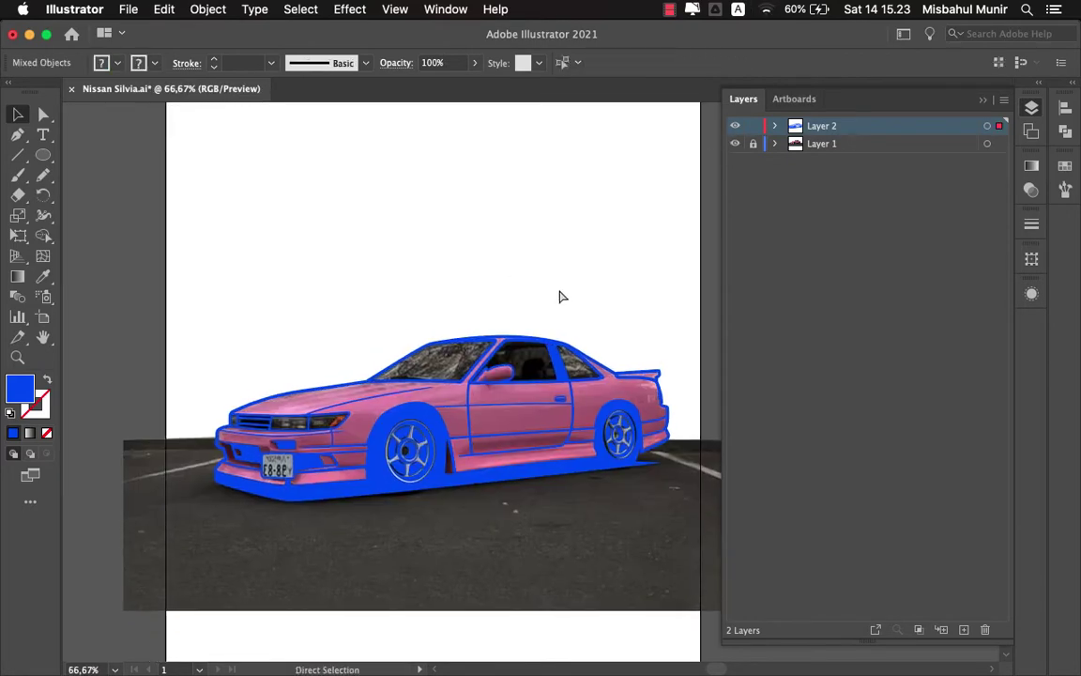
# - Expand the car outlines, paste them in place on a new layer, colour them black, and lock it
pyautogui.click(249, 194)
pyautogui.press('Return')
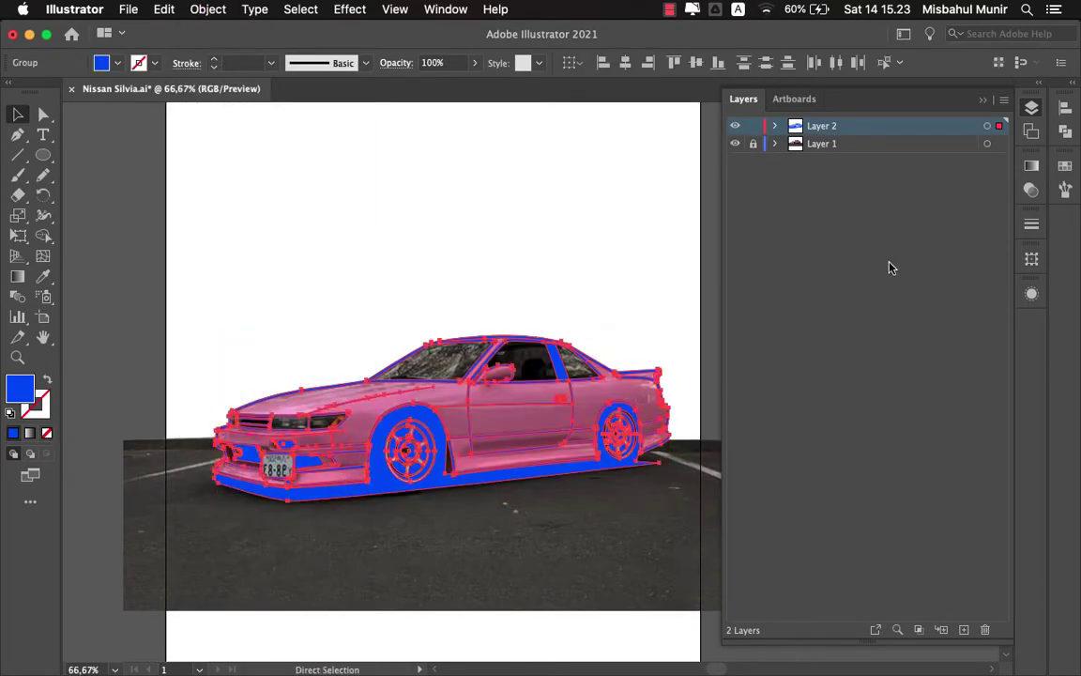
pyautogui.press('super+shift+a')
pyautogui.click(963, 629)
pyautogui.press('super+f')
pyautogui.doubleClick(20, 386)
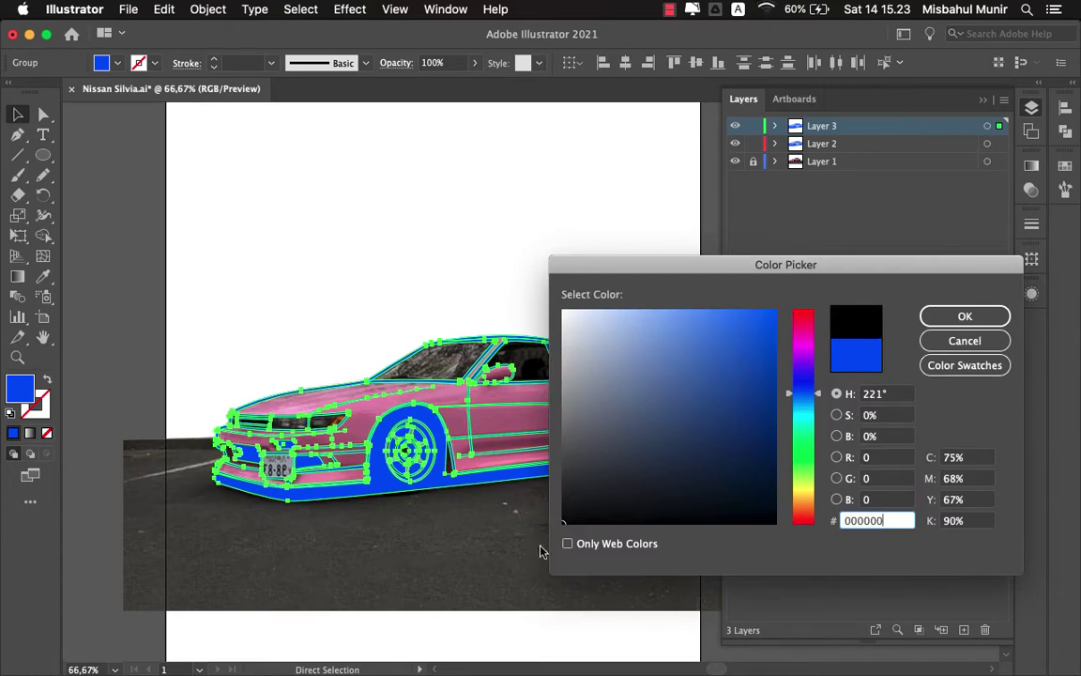
pyautogui.press('Return')
pyautogui.press('super+shift+a')
pyautogui.click(753, 161)
# - Draw a rectangle over the whole car on Layer 2 and fill it with the car's red
pyautogui.click(734, 161)
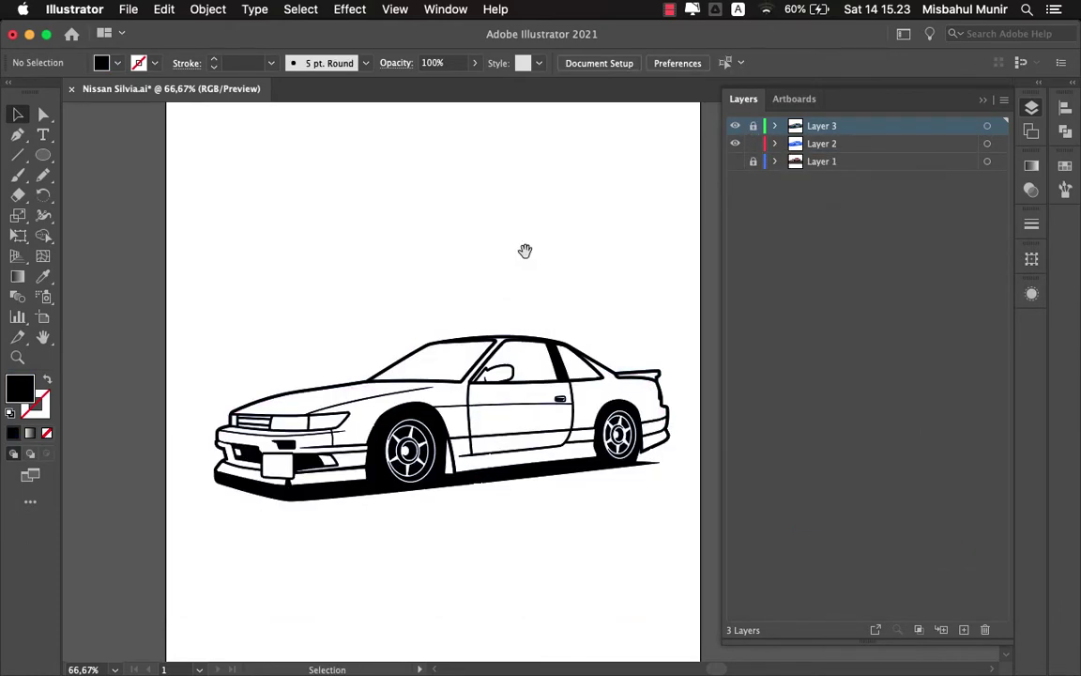
pyautogui.click(43, 155)
pyautogui.click(821, 144)
pyautogui.moveTo(120, 212); pyautogui.dragTo(694, 505)
pyautogui.press('v')
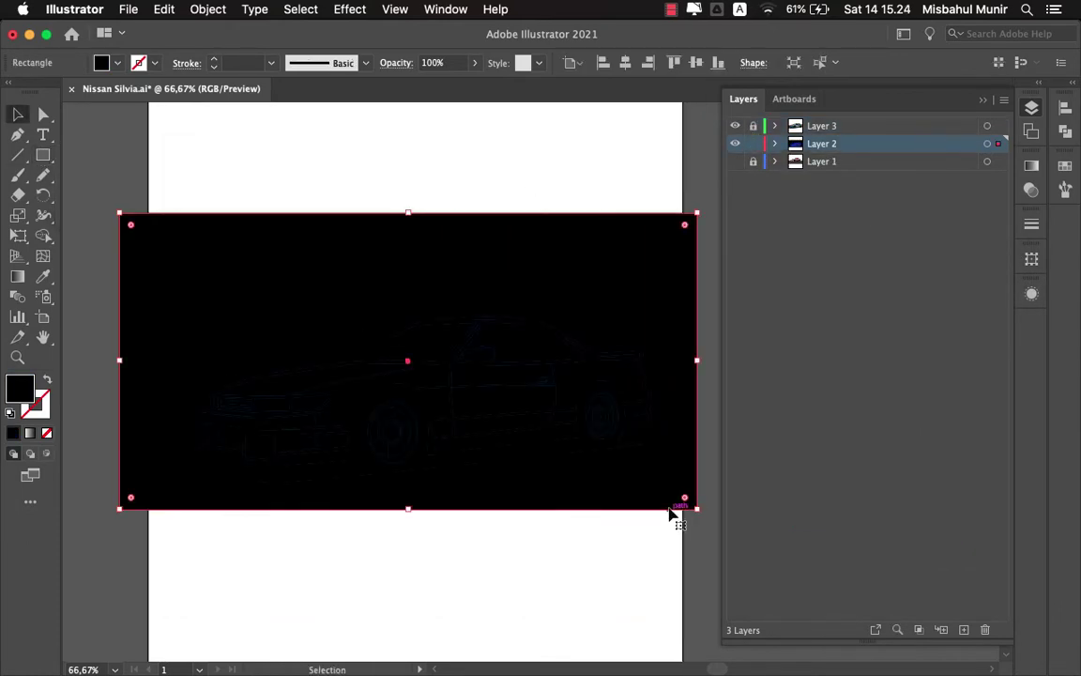
pyautogui.hotkey('shift', 'x')
pyautogui.click(735, 162)
pyautogui.press('super+1')
pyautogui.press('super+minus')
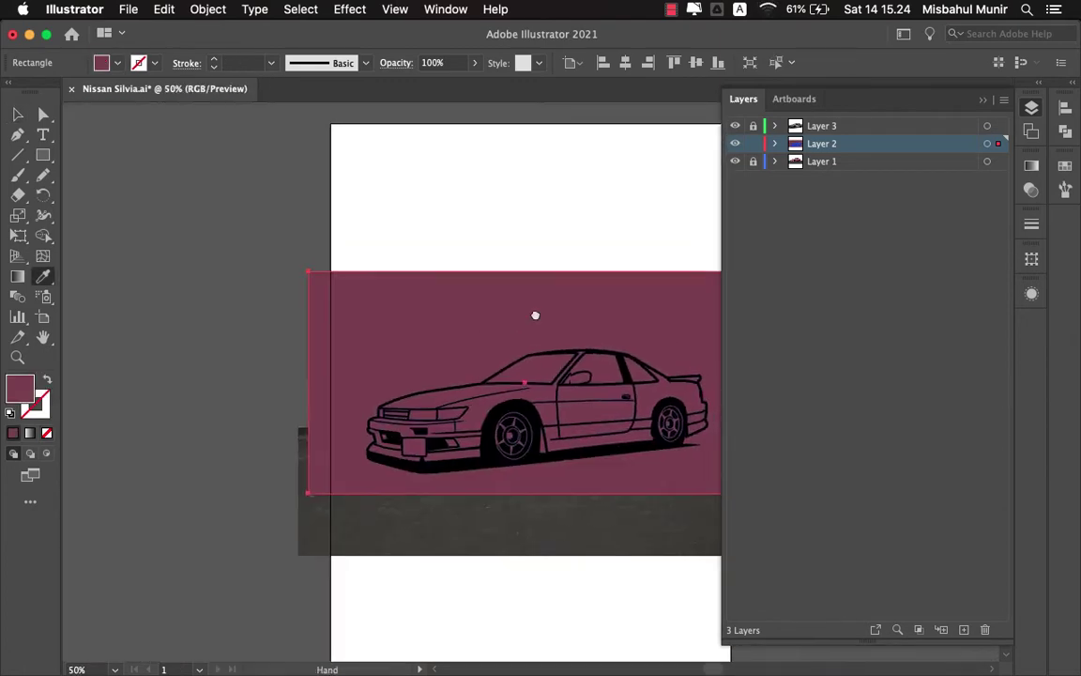
pyautogui.doubleClick(20, 386)
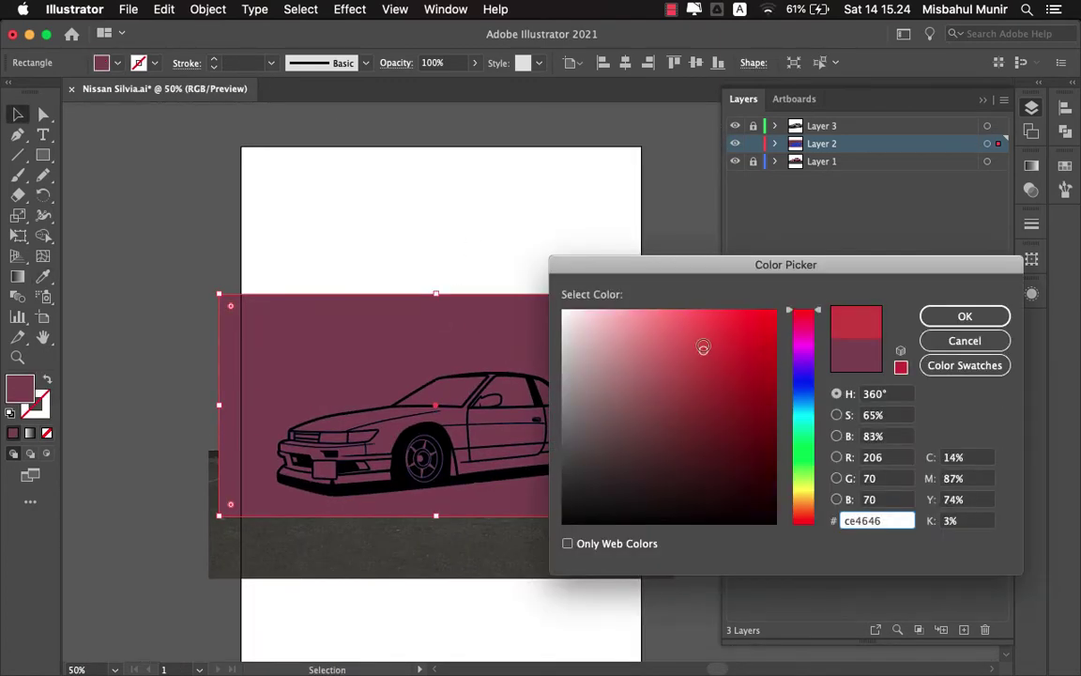
pyautogui.press('Return')
# - Cut the car shapes from the red rectangle and delete the leftover surrounding piece
pyautogui.press('shift+super+F9')
pyautogui.press('shift+super+g')
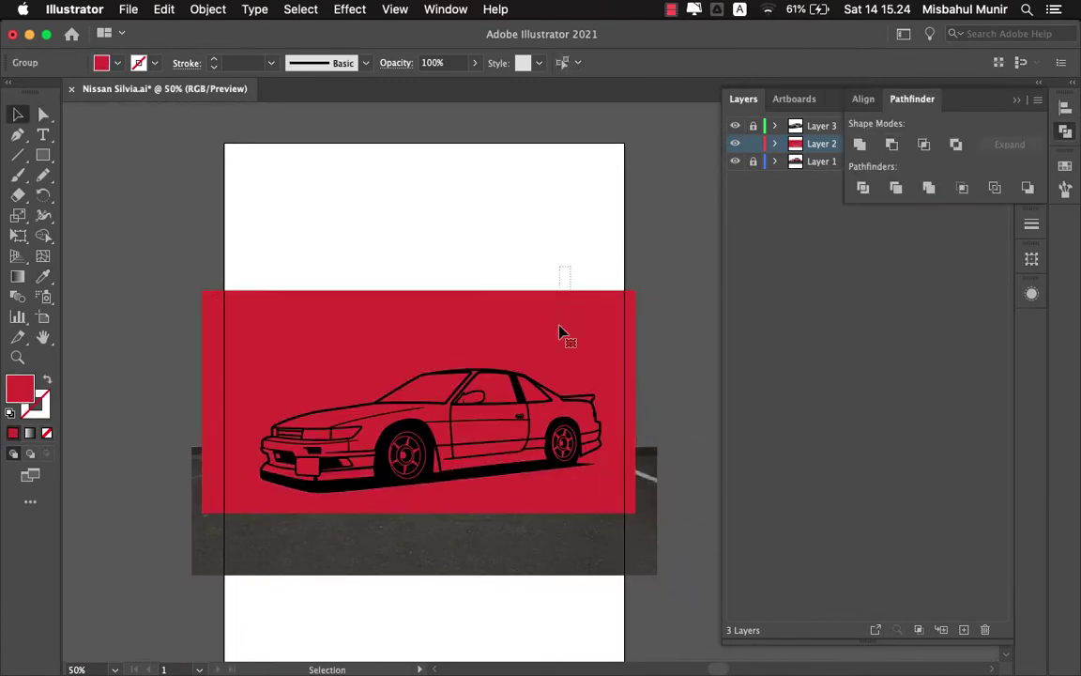
pyautogui.rightClick(579, 309)
pyautogui.click(487, 260)
pyautogui.rightClick(462, 235)
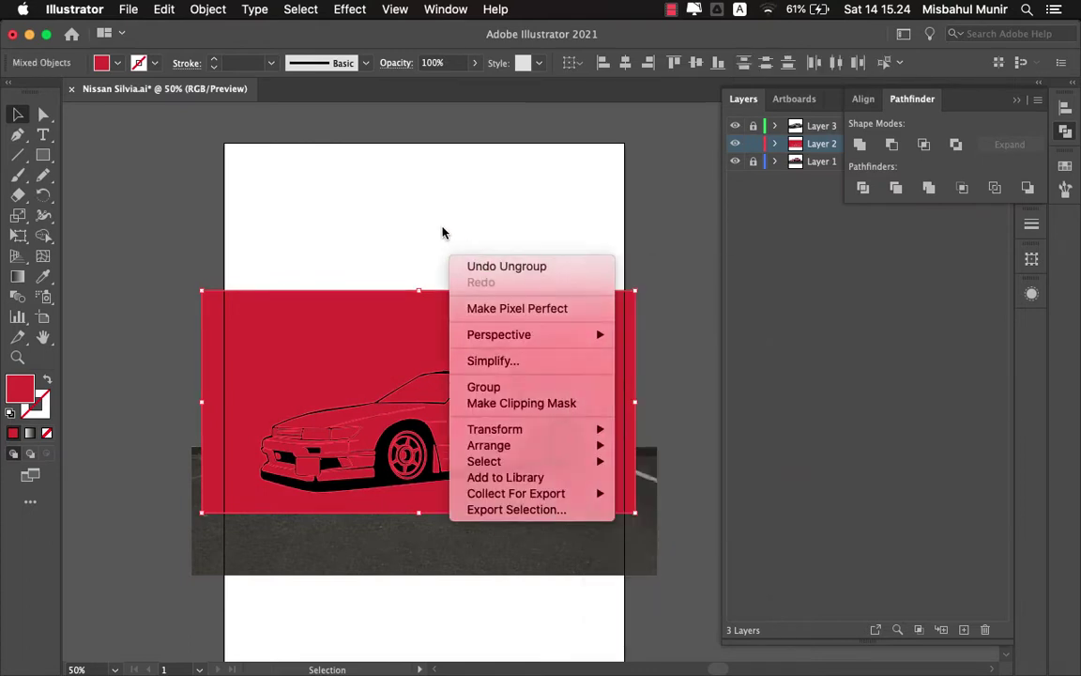
pyautogui.click(444, 232)
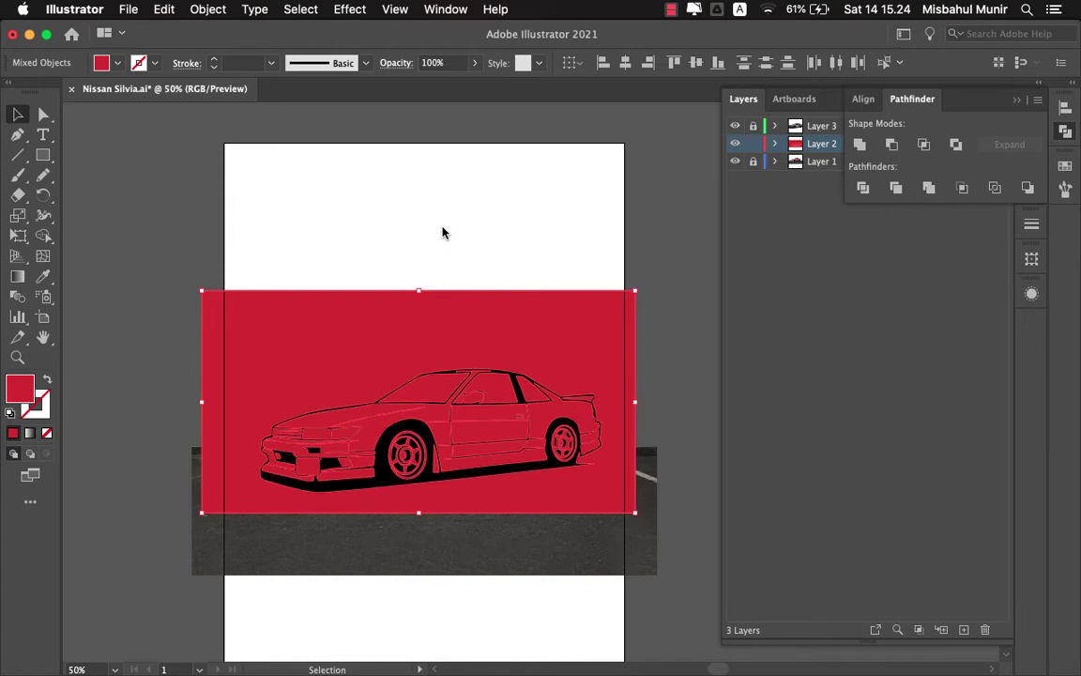
pyautogui.click(402, 231)
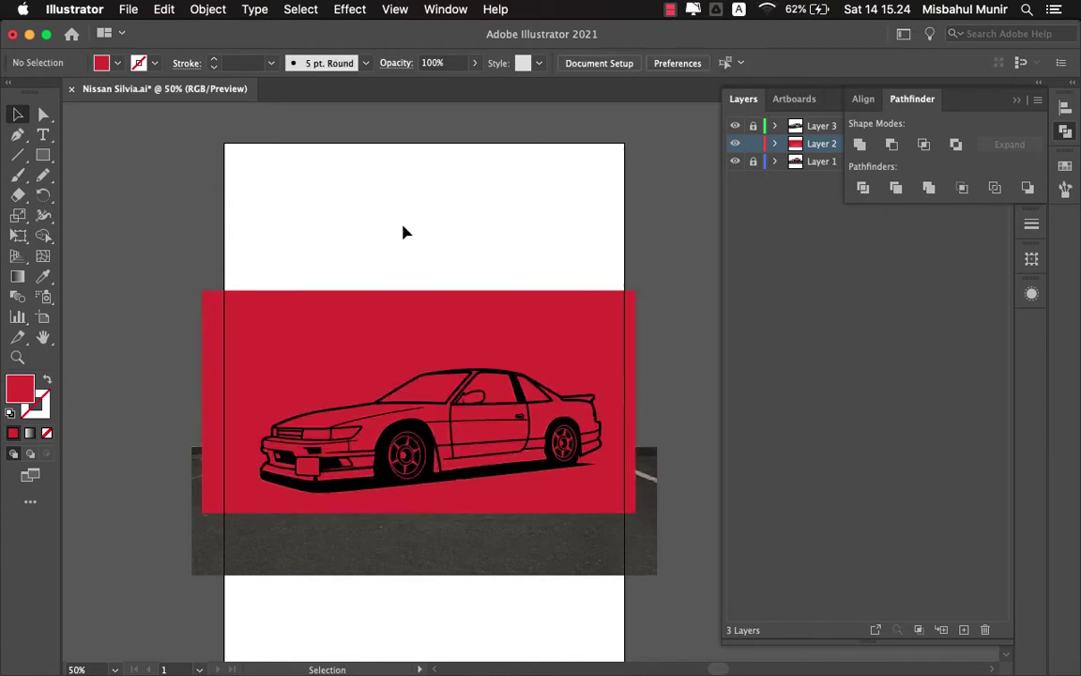
pyautogui.press('shift+super+F9')
pyautogui.rightClick(588, 319)
pyautogui.click(556, 251)
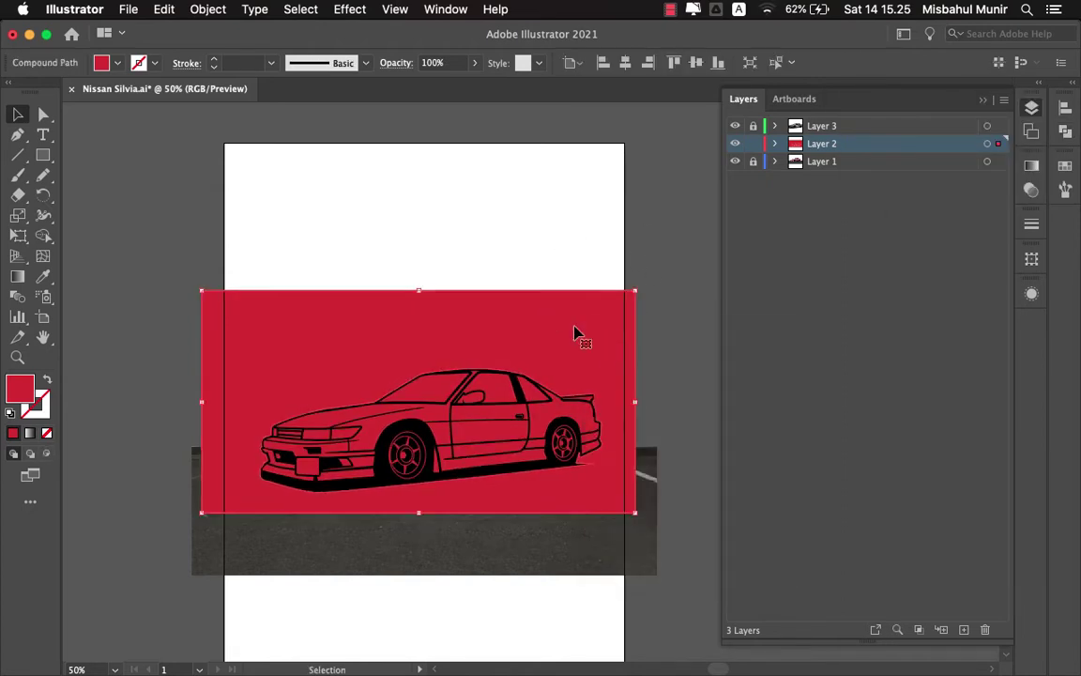
pyautogui.press('Delete')
# - Hide the side panels and fit the whole artboard in view
pyautogui.press('F7')
pyautogui.press('super+0')
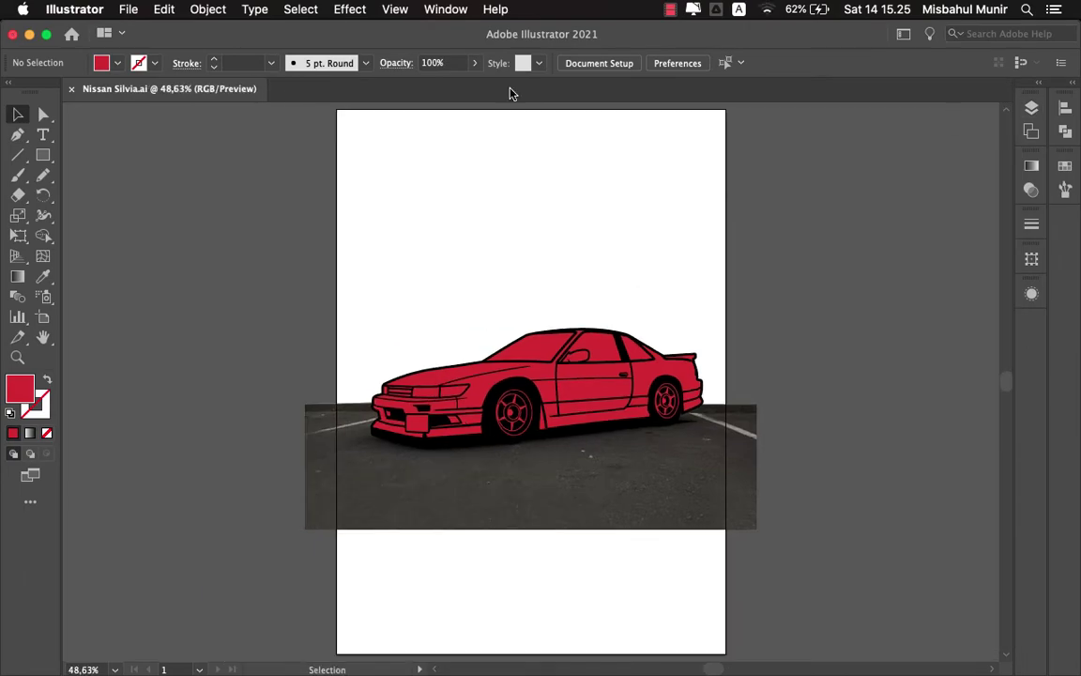
pyautogui.click(128, 10)
# - Open Nissan Skyline GT R.ai, take its gradient windshield shape, then close that file
pyautogui.moveTo(395, 147)
pyautogui.click(413, 238)
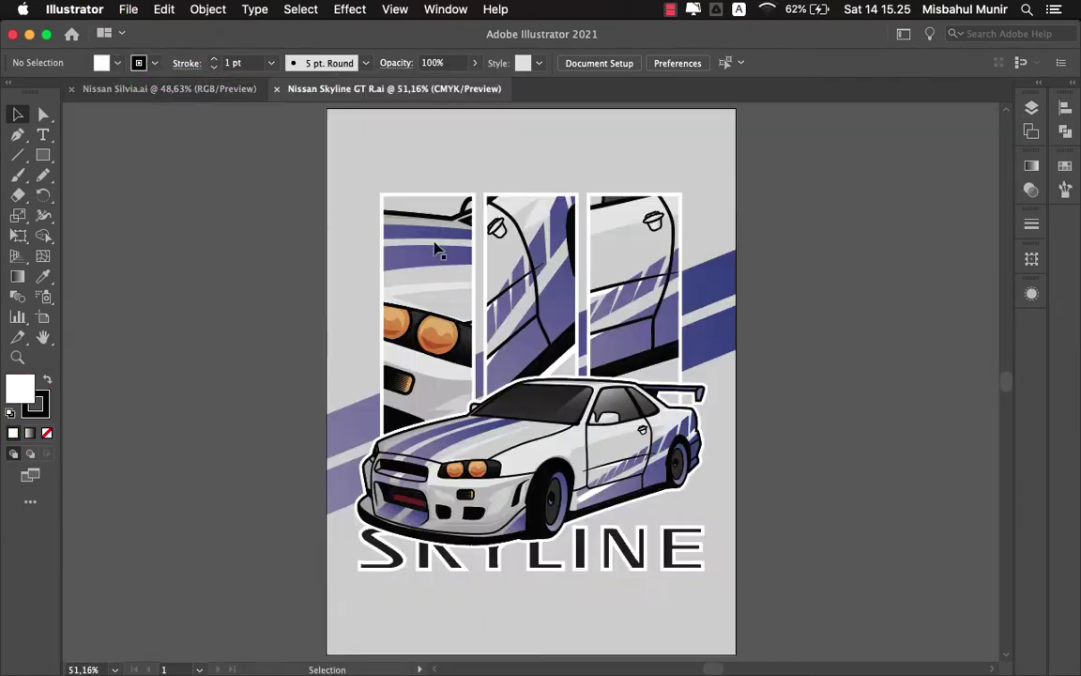
pyautogui.press('super+a')
pyautogui.press('super+equal')
pyautogui.press('super+equal')
pyautogui.press('super+equal')
pyautogui.scroll(-1, 550, 313)
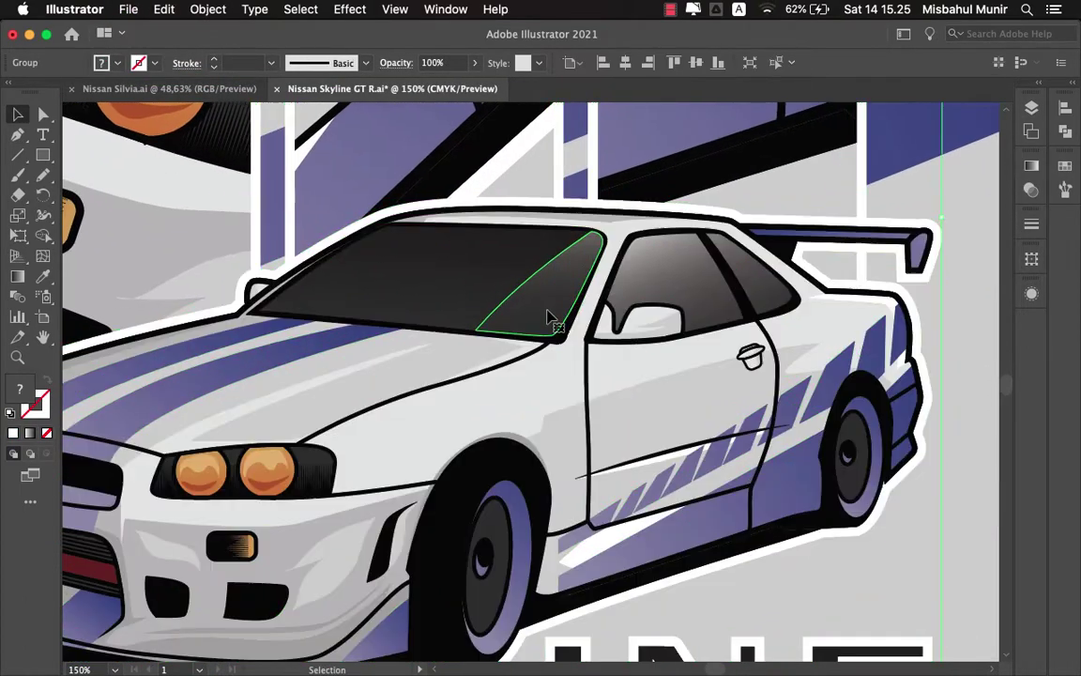
pyautogui.doubleClick(545, 309)
pyautogui.click(482, 301)
pyautogui.scroll(-1, 486, 478)
pyautogui.click(169, 88)
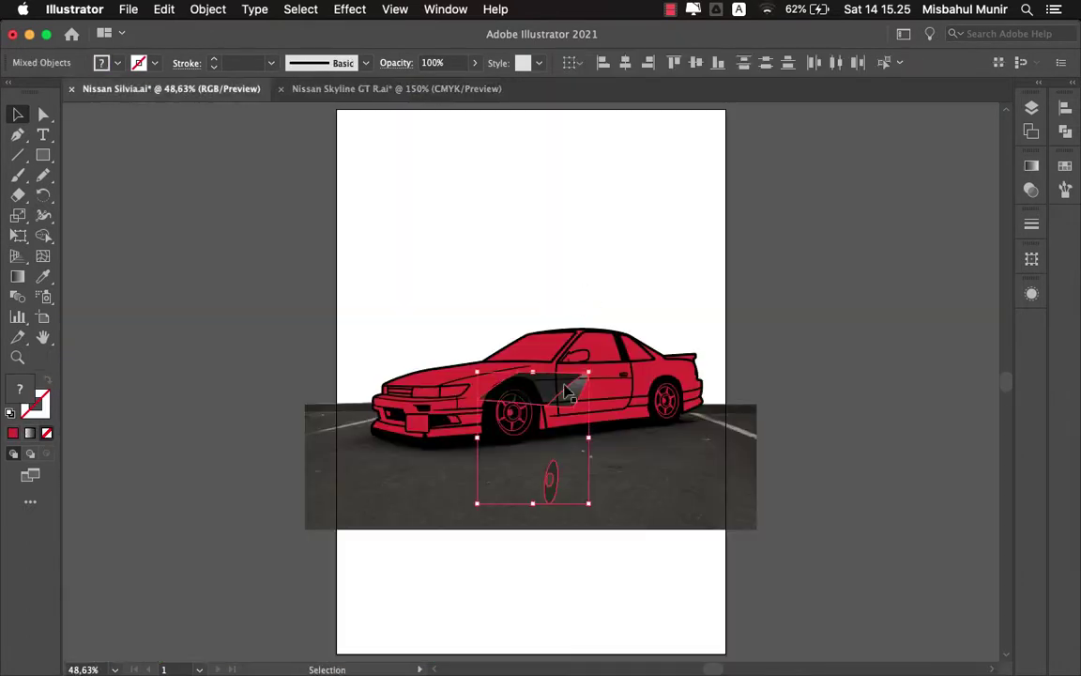
pyautogui.click(863, 242)
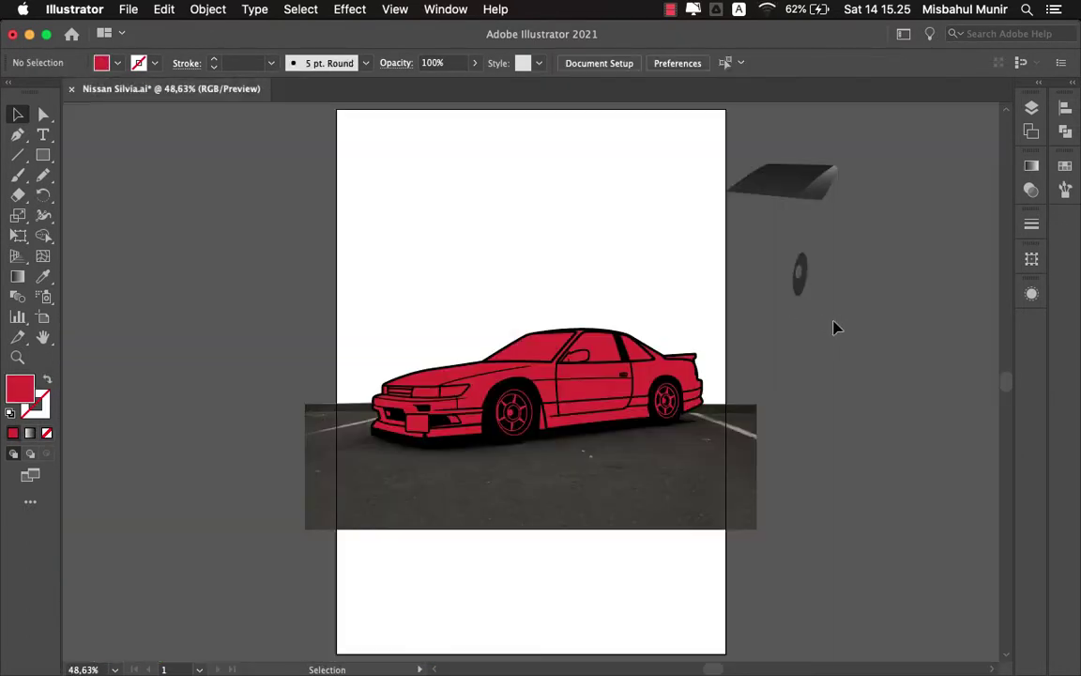
# - Apply the dark gradient window fill from the sample shape to the Silvia's windows
pyautogui.press('super+1')
pyautogui.click(502, 330)
pyautogui.scroll(2, 512, 272)
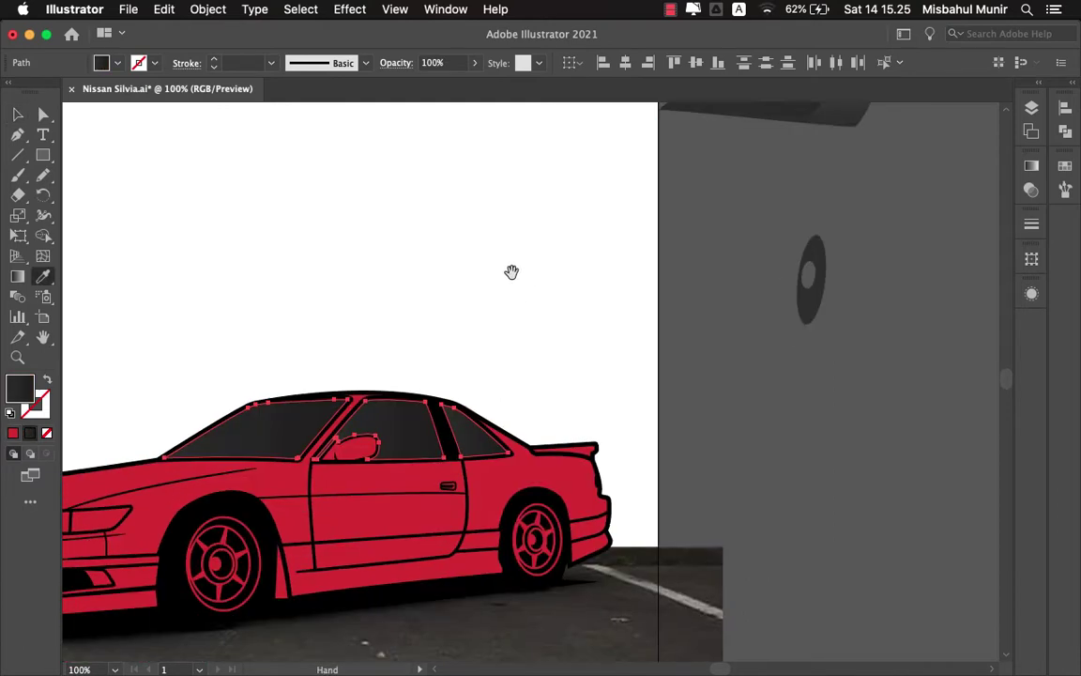
pyautogui.moveTo(512, 271); pyautogui.dragTo(562, 247)
# - Adjust the gradient stops so light-to-dark streaks cross the windshield and rear quarter window
pyautogui.click(1030, 167)
pyautogui.doubleClick(823, 297)
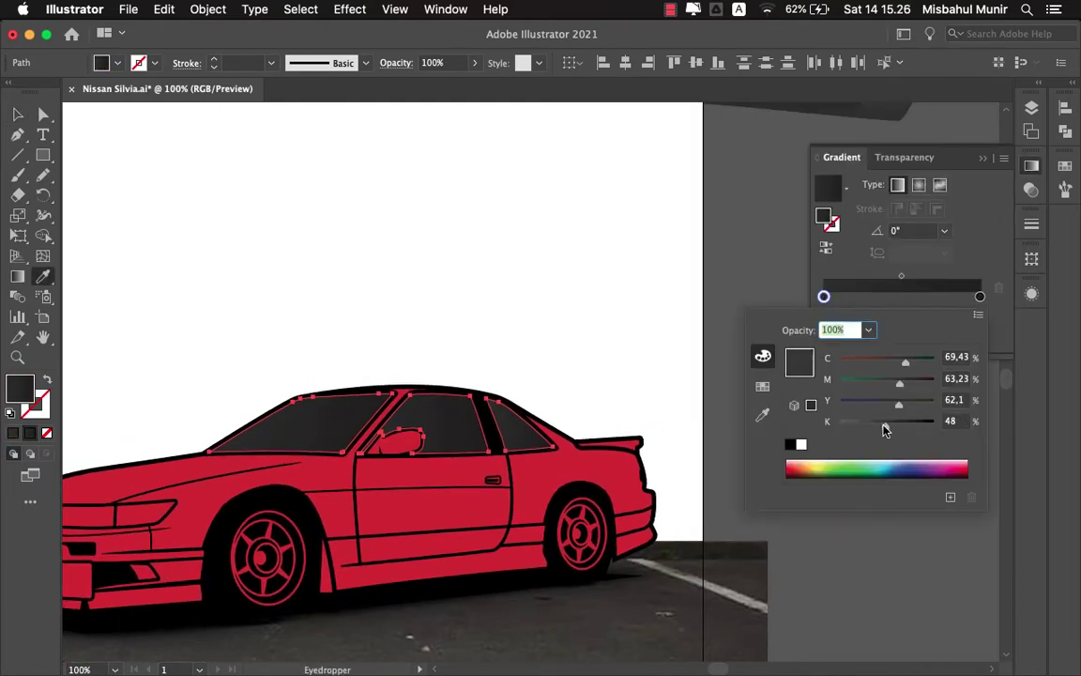
pyautogui.press('Escape')
pyautogui.press('v')
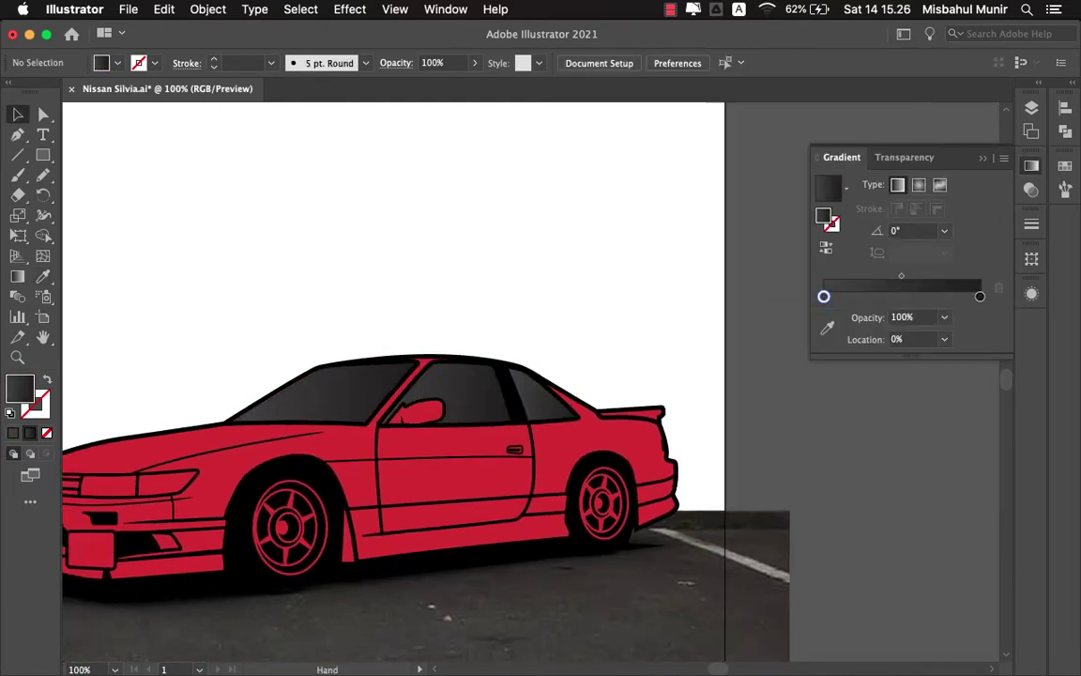
pyautogui.hotkey('ctrl', '+')
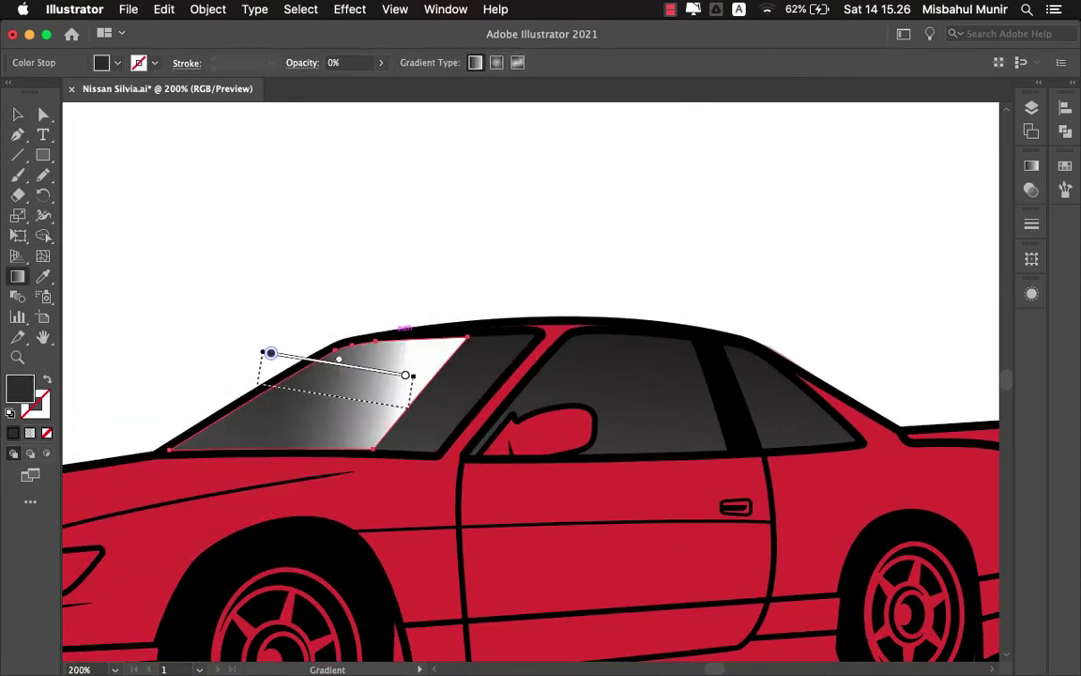
pyautogui.press('v')
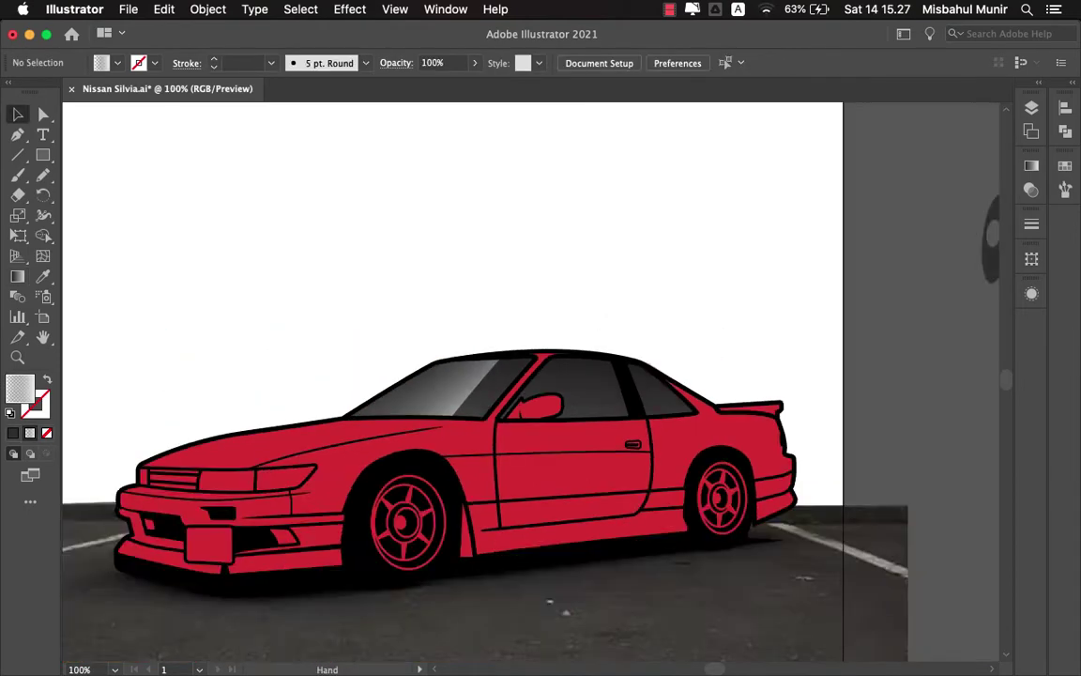
pyautogui.press('g')
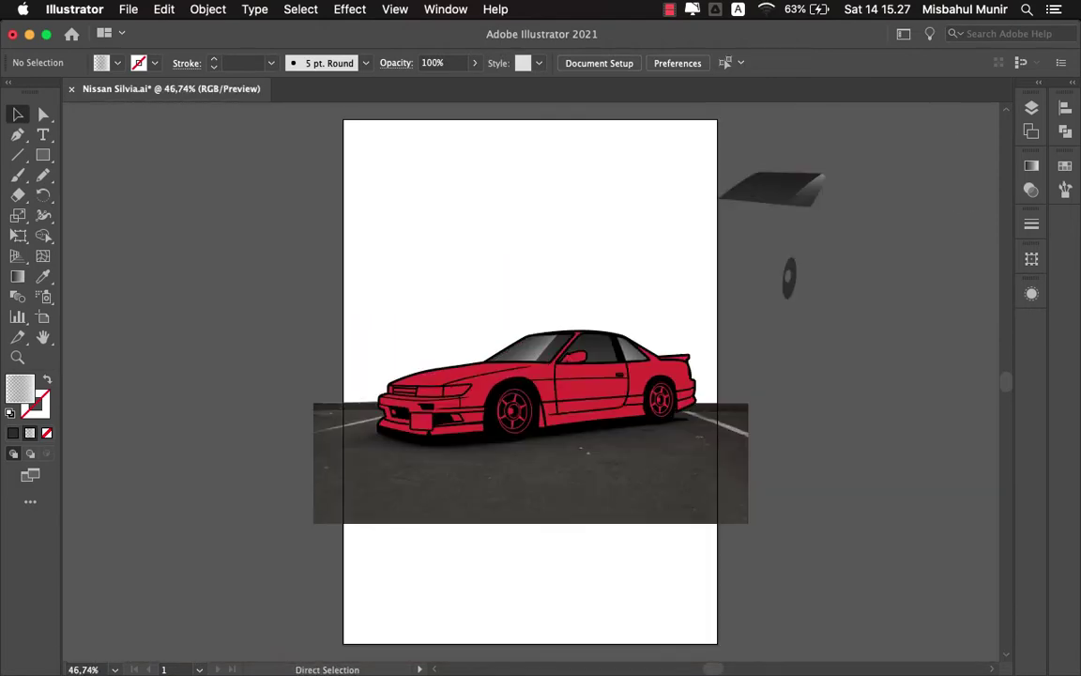
# - Trace the lower door sill shading shape in Outline view over the reference photo
pyautogui.scroll(3, 435, 394)
pyautogui.scroll(2, 434, 394)
pyautogui.scroll(2, 435, 394)
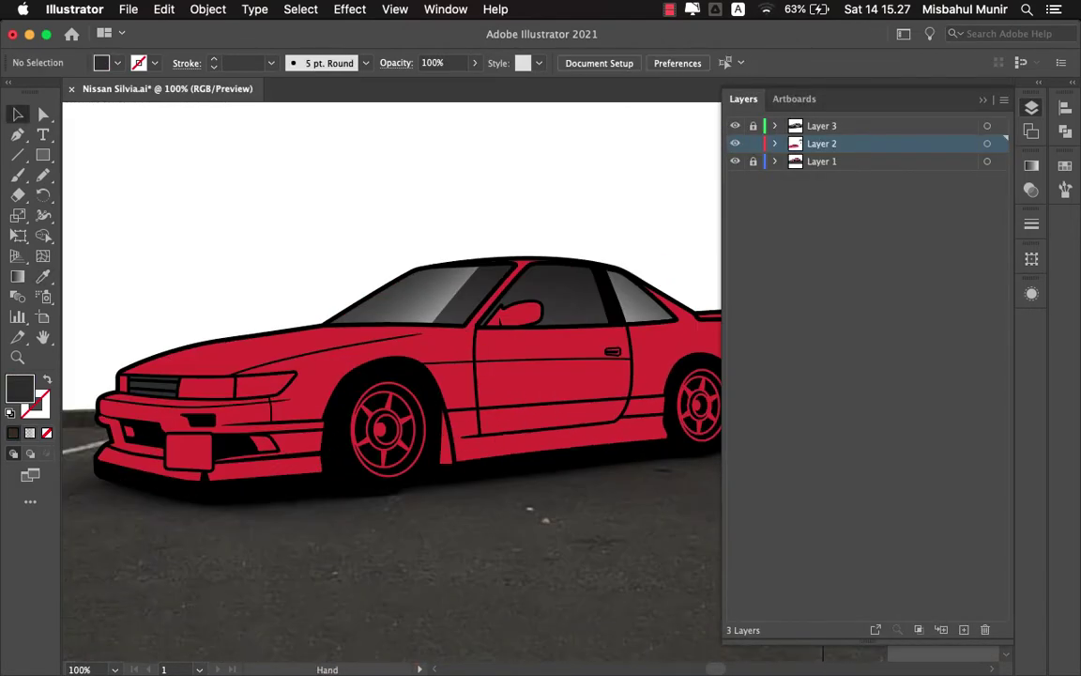
pyautogui.scroll(3, 188, 422)
pyautogui.scroll(2, 187, 422)
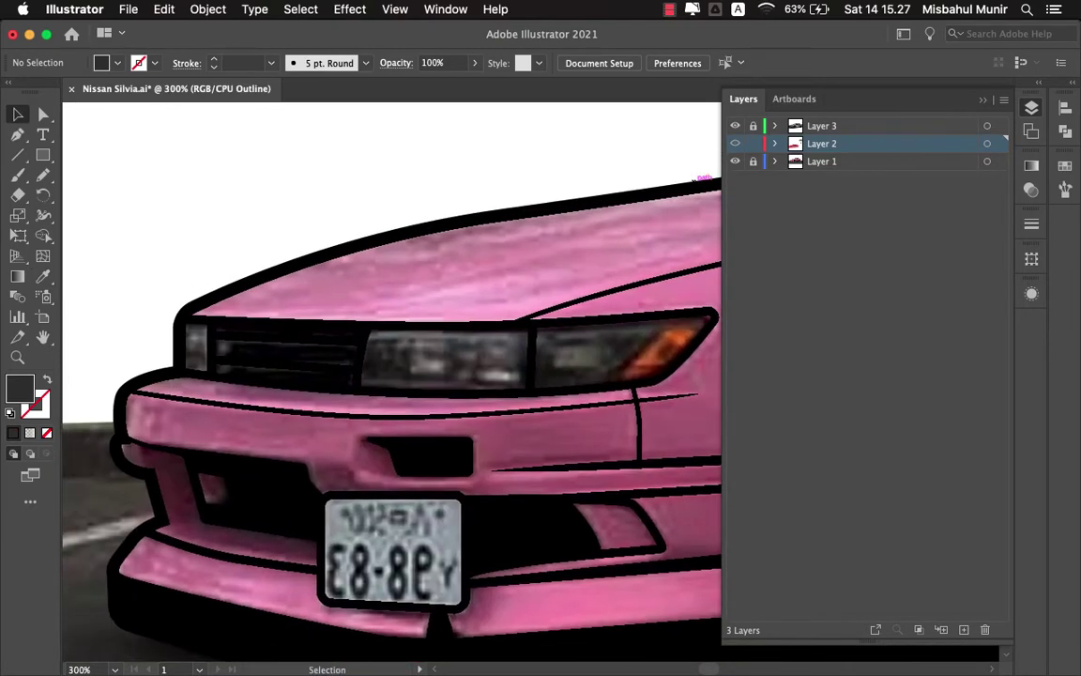
pyautogui.press('super+y')
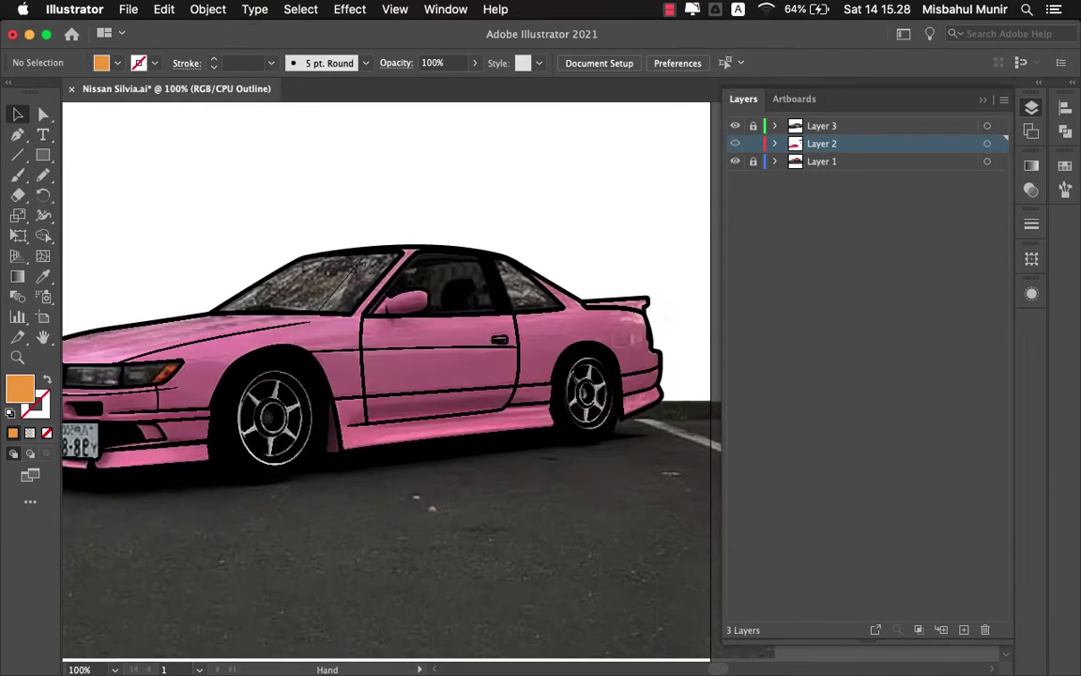
pyautogui.scroll(5, 453, 429)
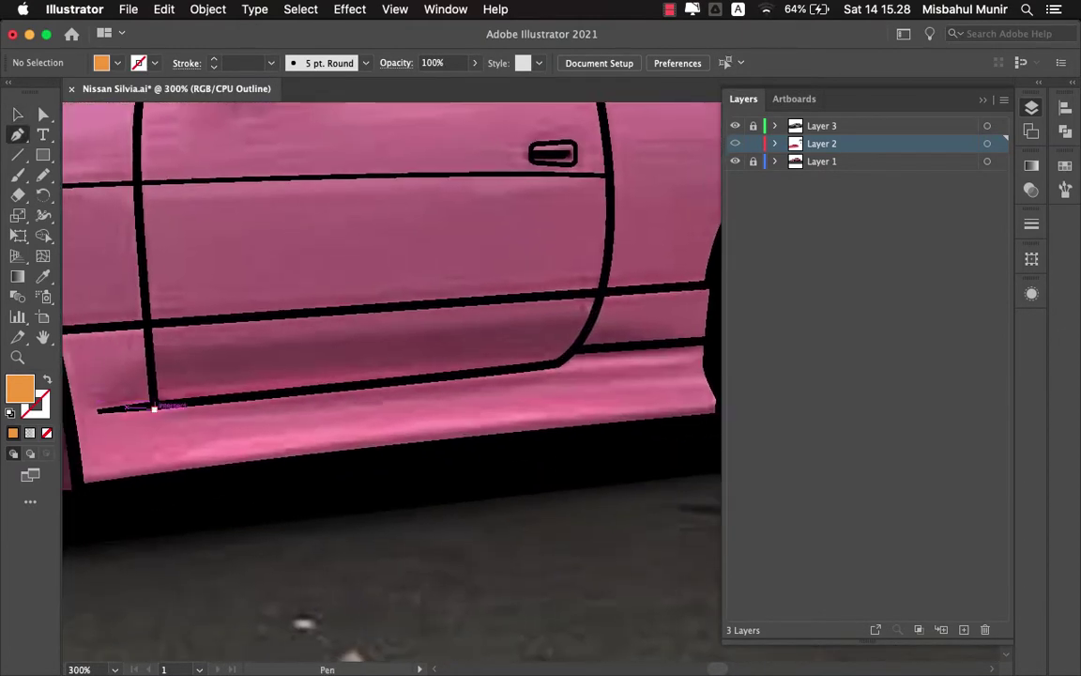
pyautogui.click(98, 409)
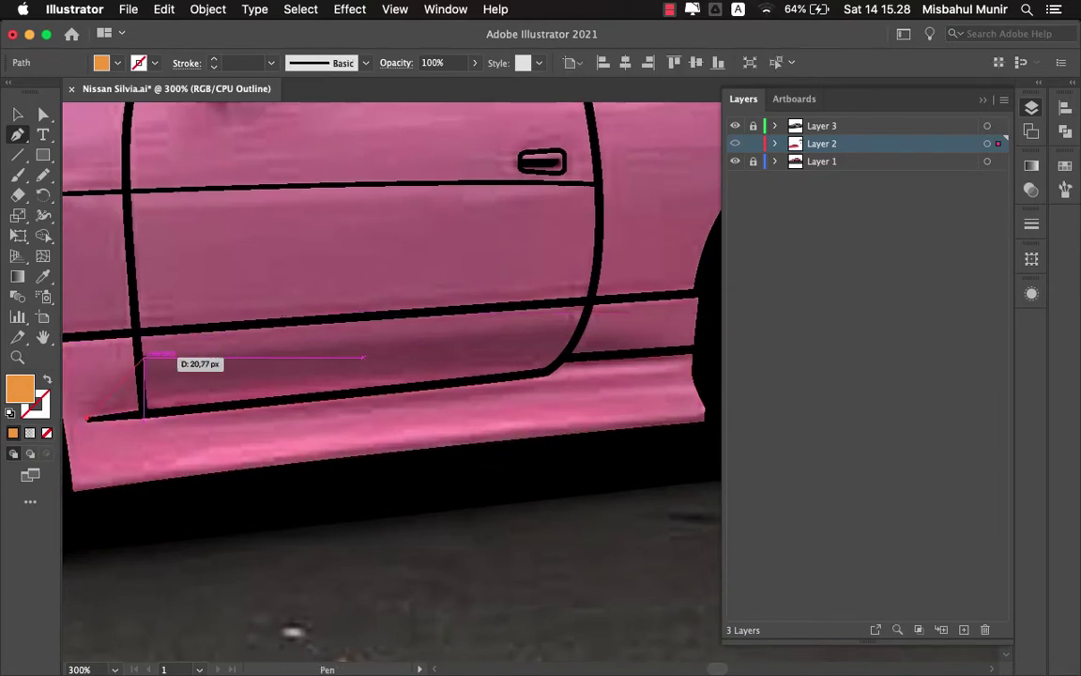
# - Fill the sill shape with the body red sampled with the Eyedropper in Preview
pyautogui.hscroll(5, 376, 357)
pyautogui.scroll(-3, 547, 335)
pyautogui.scroll(4, 530, 380)
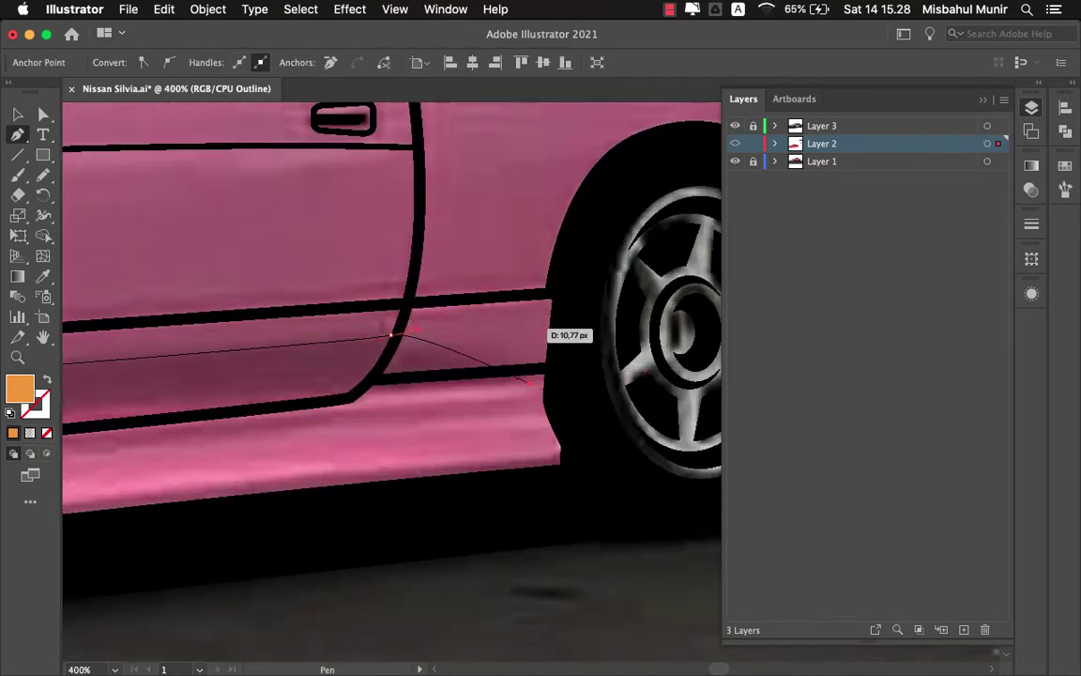
pyautogui.hotkey('ctrl', 'y')
pyautogui.scroll(-2, 525, 305)
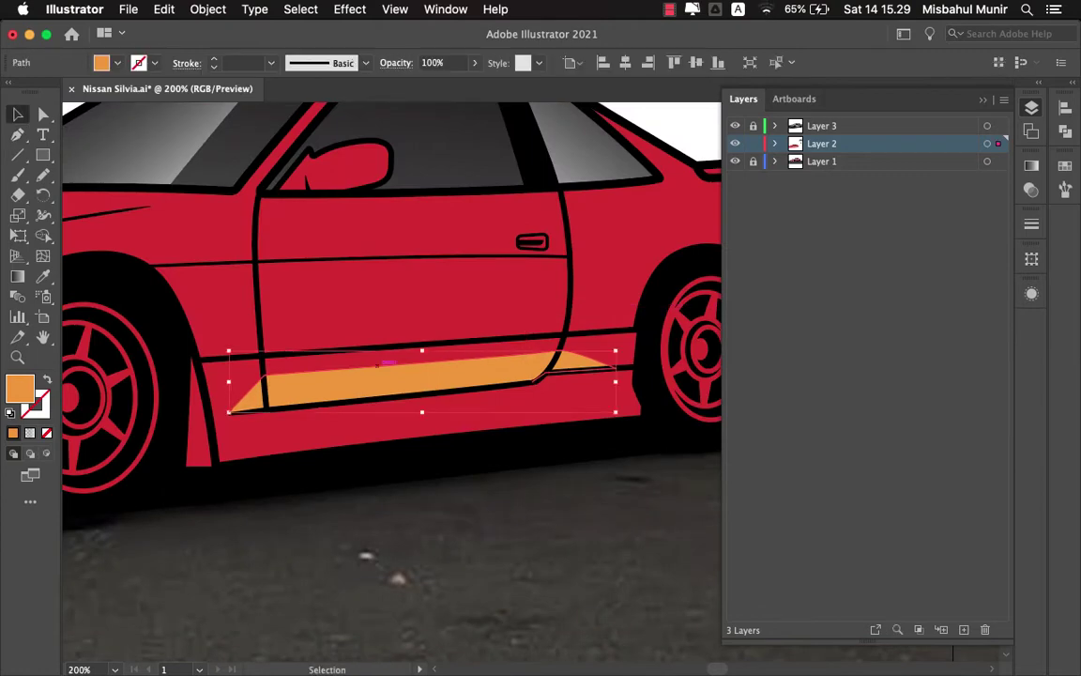
pyautogui.press('i')
pyautogui.click(541, 374)
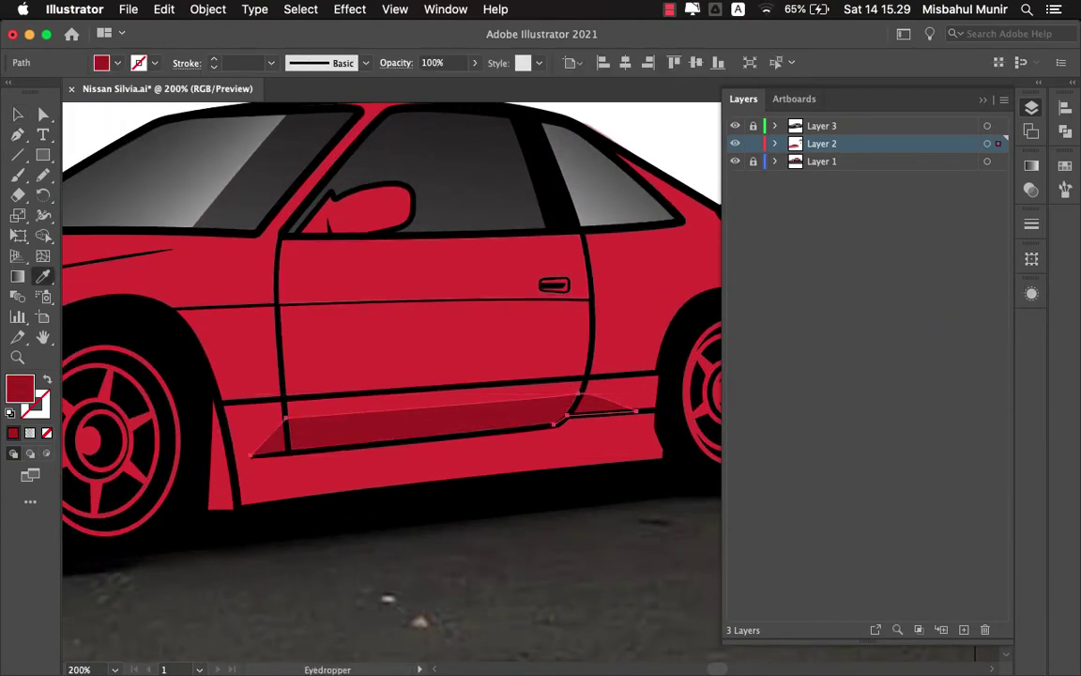
# - Darken the sill fill in the Color Picker and curve a new path along the door crease
pyautogui.doubleClick(19, 390)
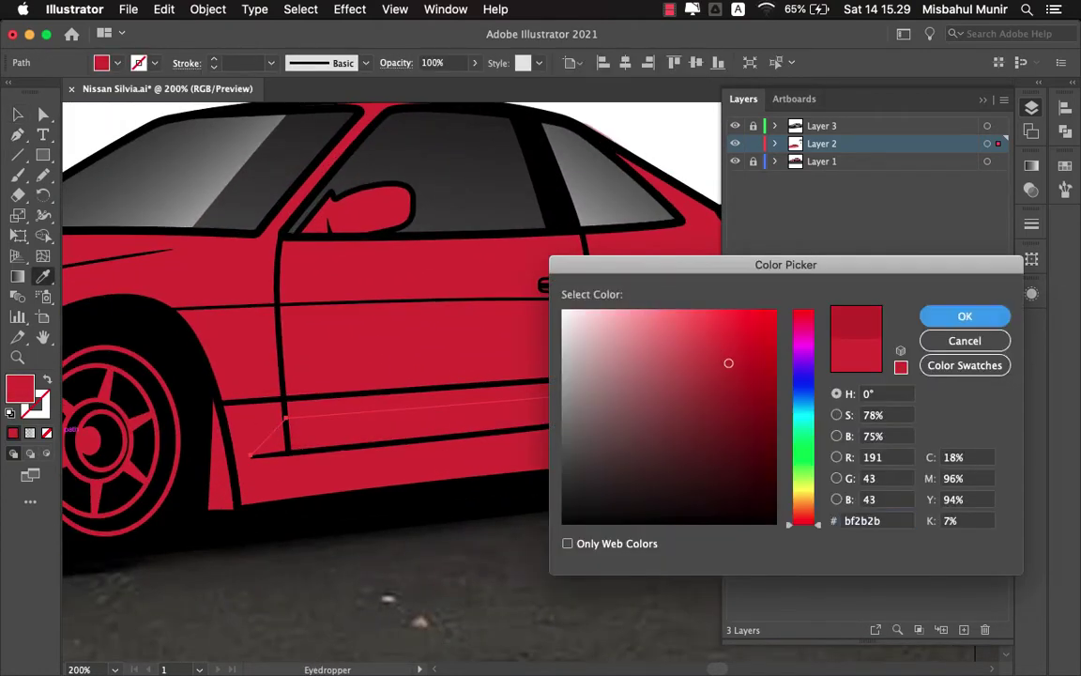
pyautogui.doubleClick(20, 389)
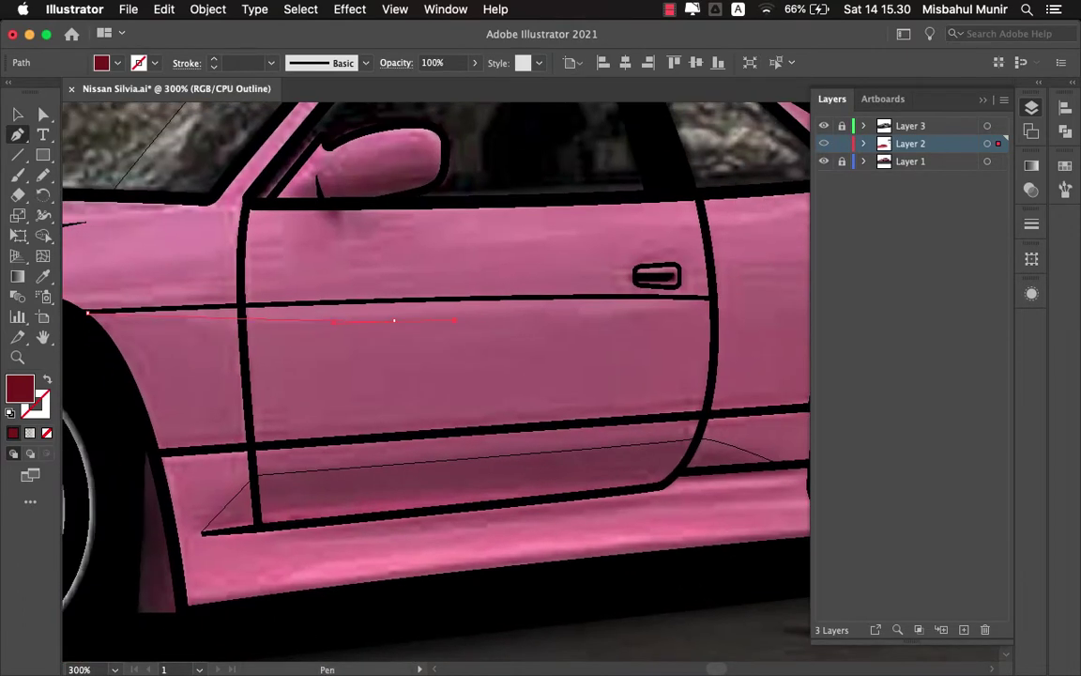
pyautogui.moveTo(454, 321); pyautogui.dragTo(559, 314)
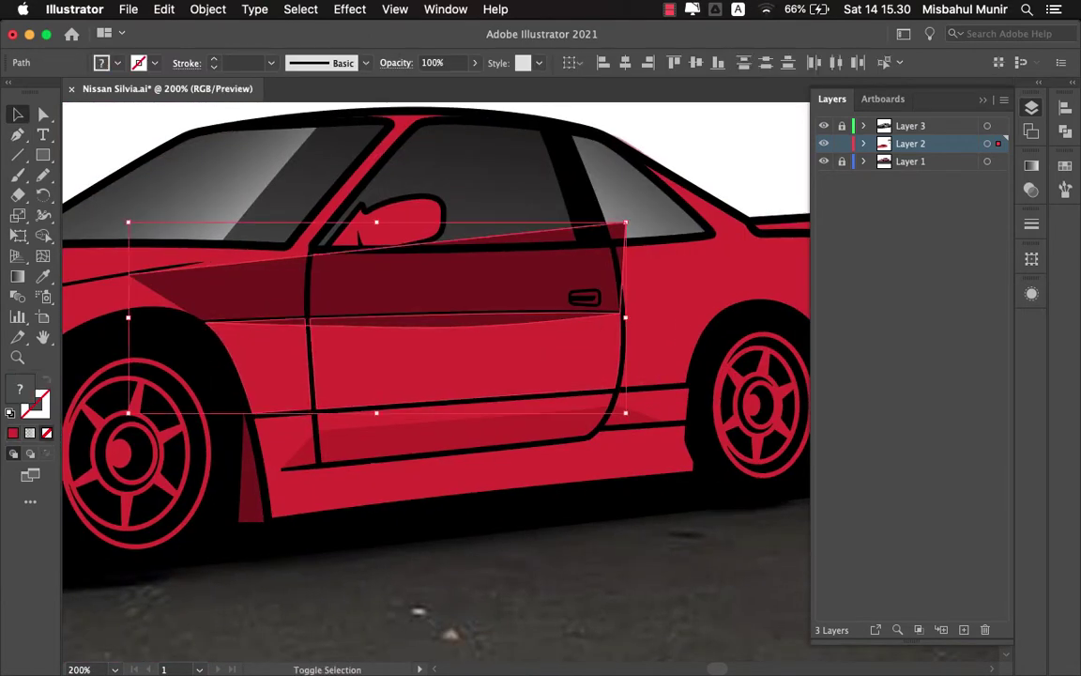
# - Trim the crease strip with Shape Builder and fill it with a lightened body red
pyautogui.hotkey('shift', 'm')
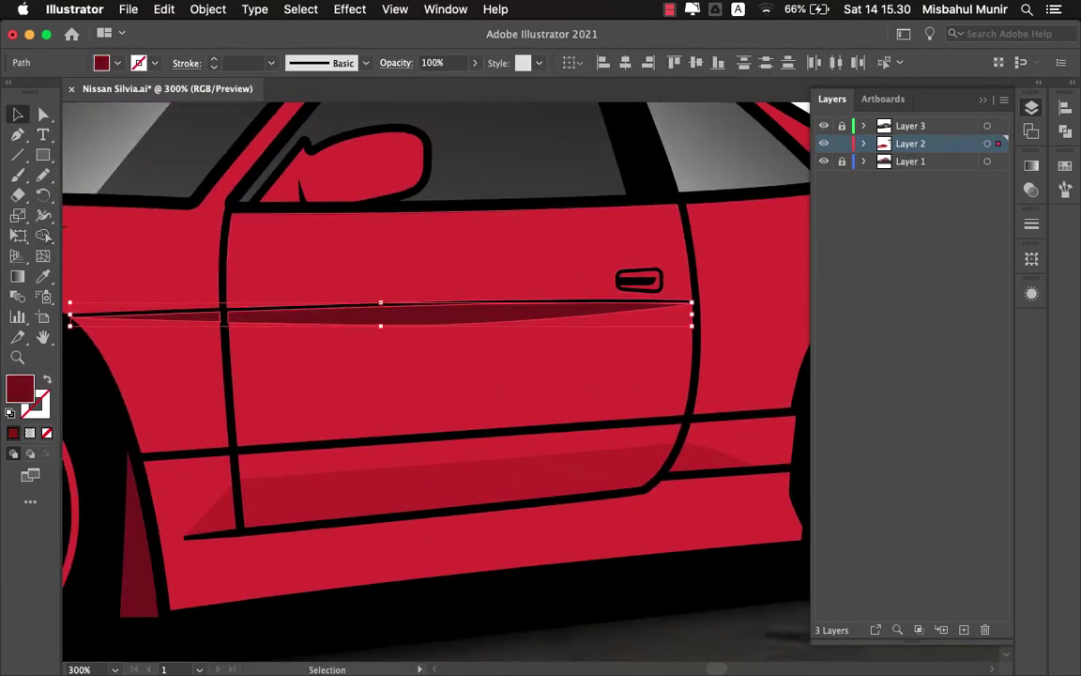
pyautogui.press('i')
pyautogui.click(423, 376)
pyautogui.doubleClick(20, 387)
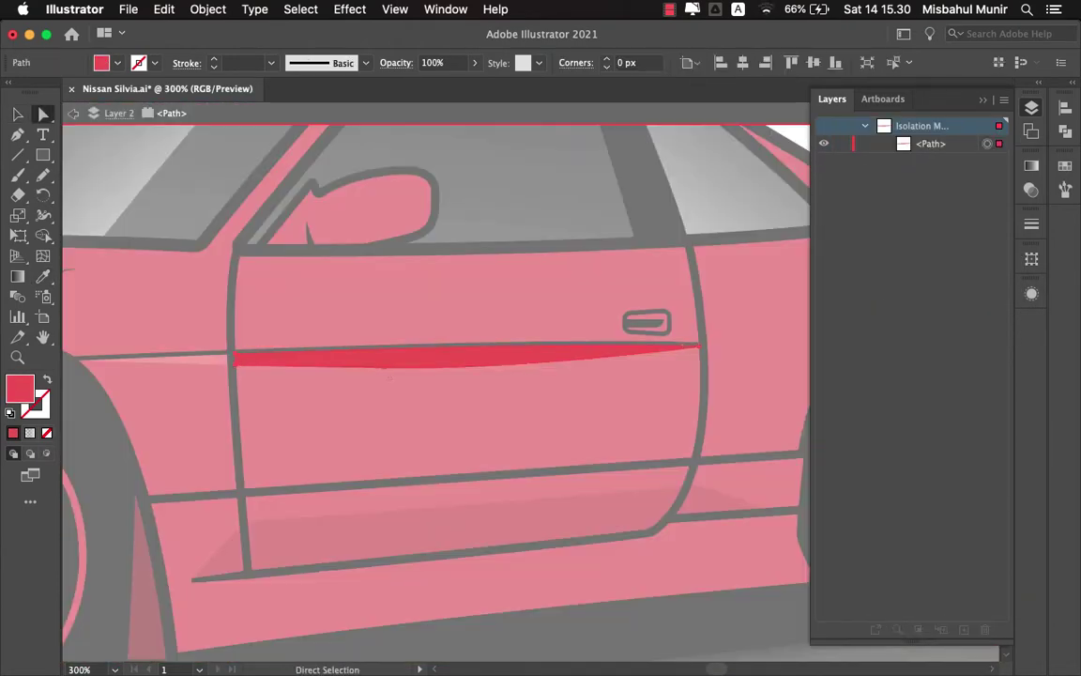
pyautogui.click(527, 360)
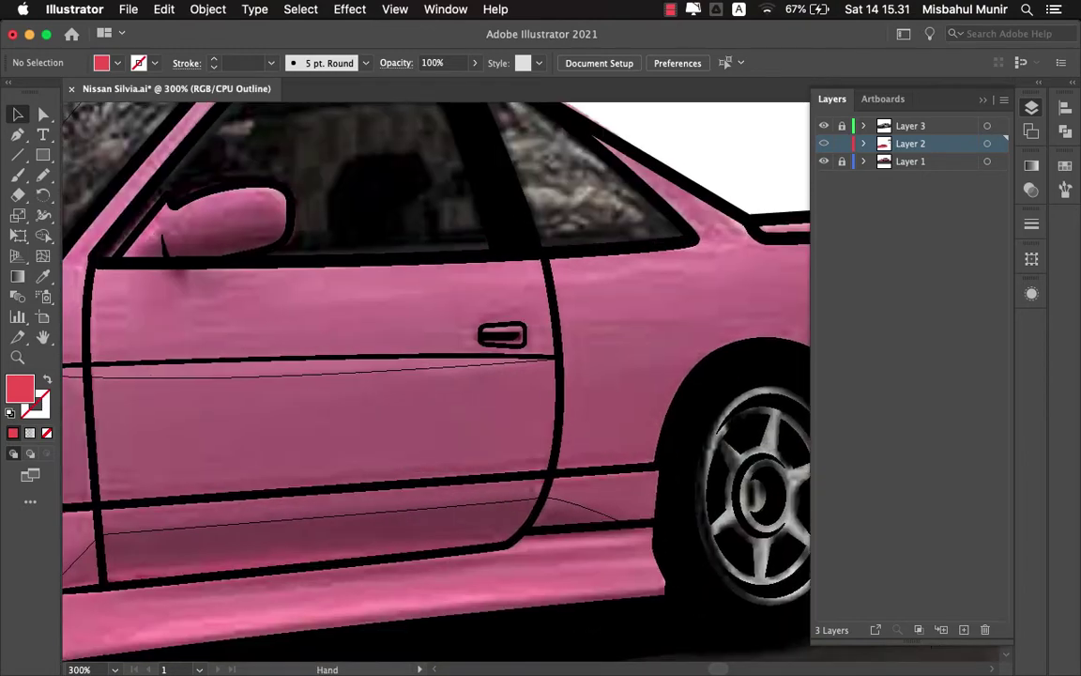
# - Scroll the view over toward the upper door and rear quarter panel
pyautogui.hscroll(5, 634, 335)
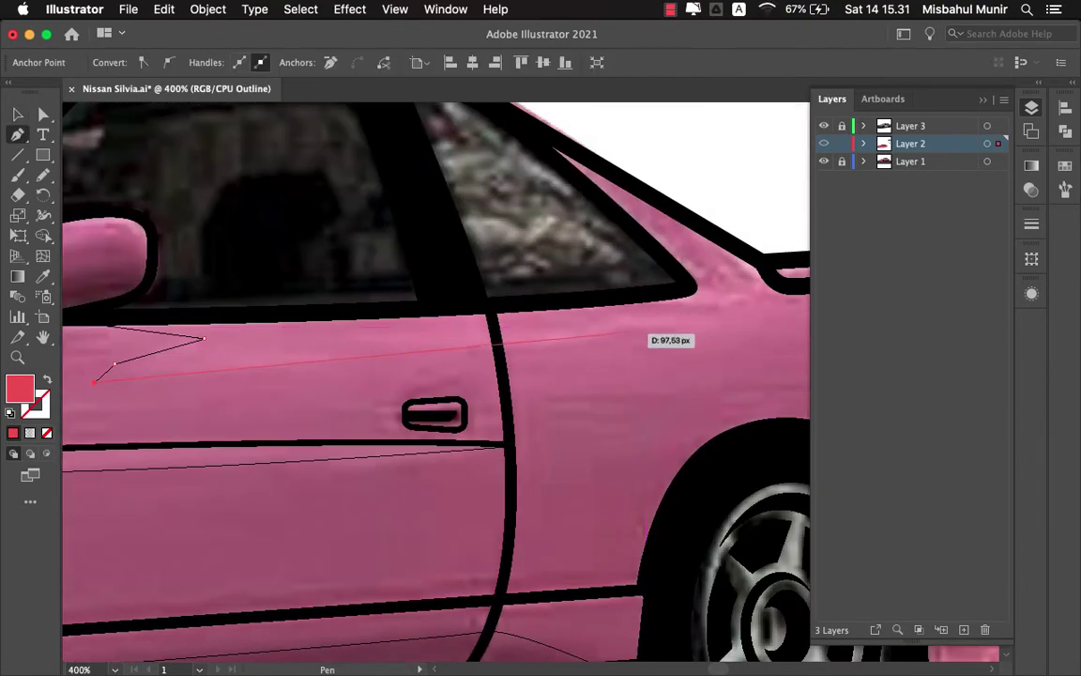
pyautogui.scroll(2, 508, 324)
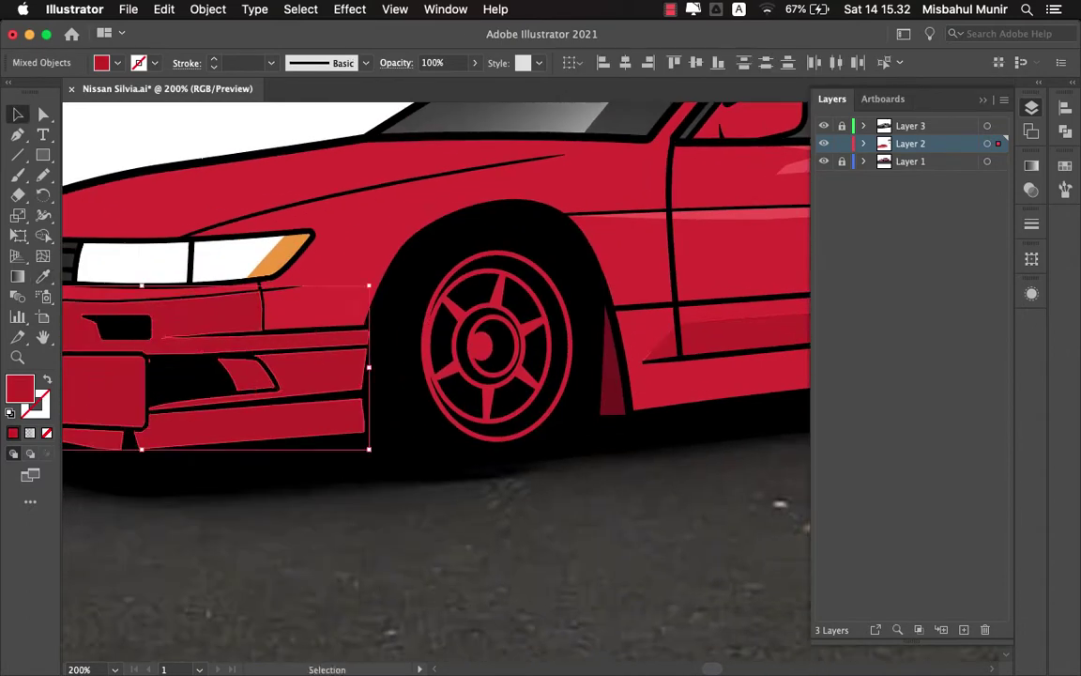
pyautogui.scroll(6, 347, 357)
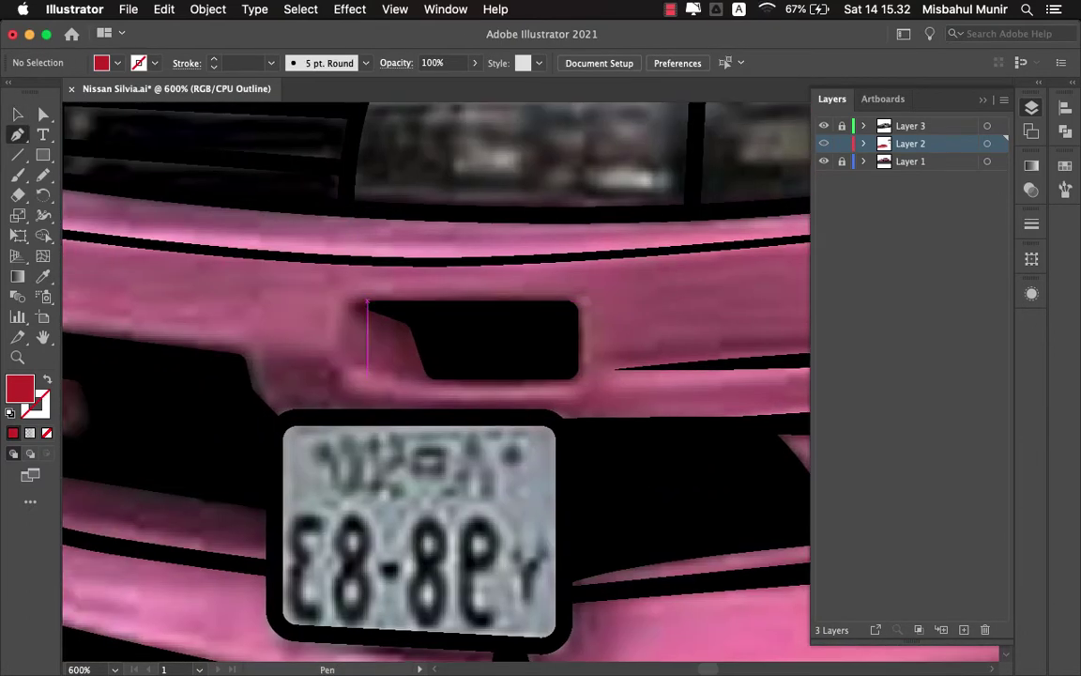
# - Trace a dark red shading shape around the bumper intake left of the plate
pyautogui.press('p')
pyautogui.click(356, 274)
pyautogui.click(352, 356)
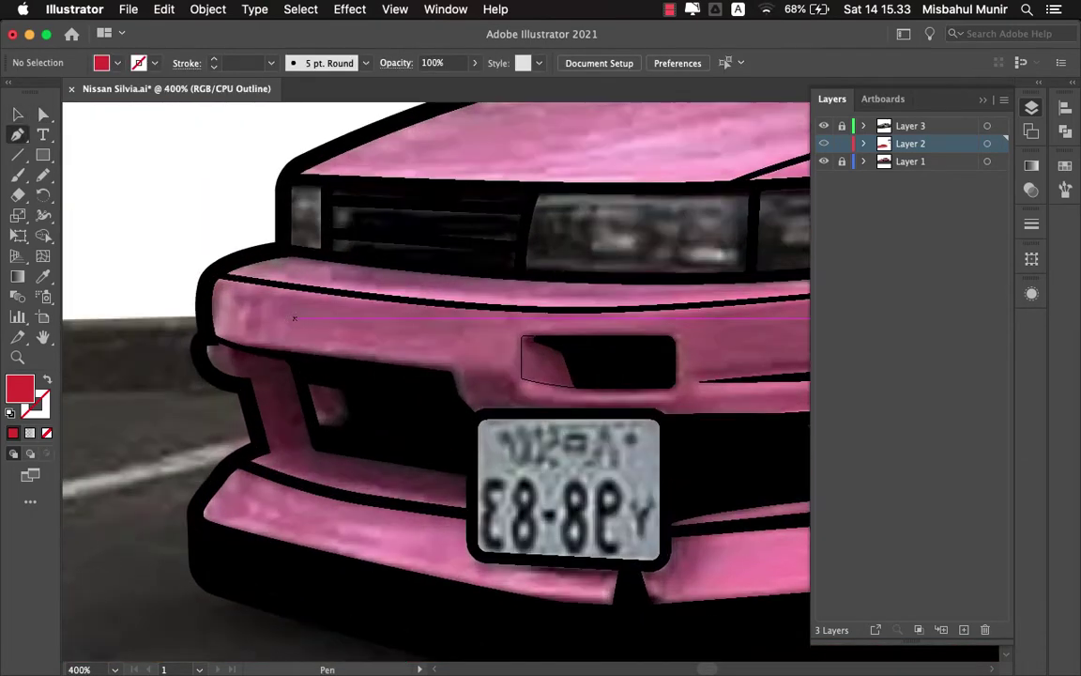
pyautogui.scroll(2, 240, 361)
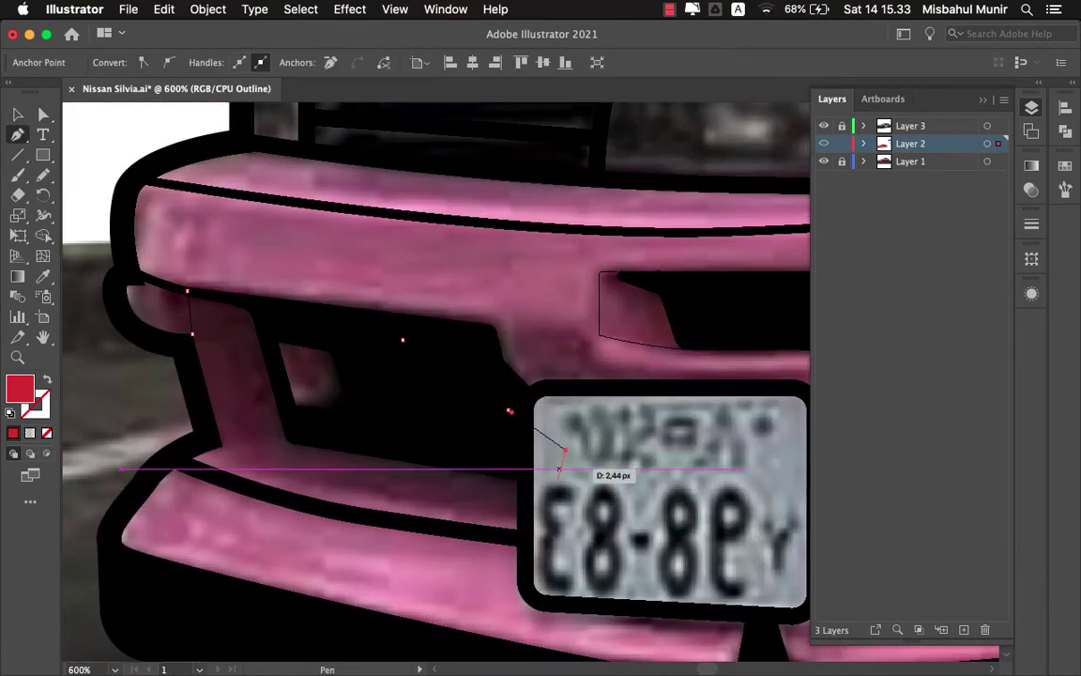
pyautogui.moveTo(160, 440); pyautogui.dragTo(212, 360)
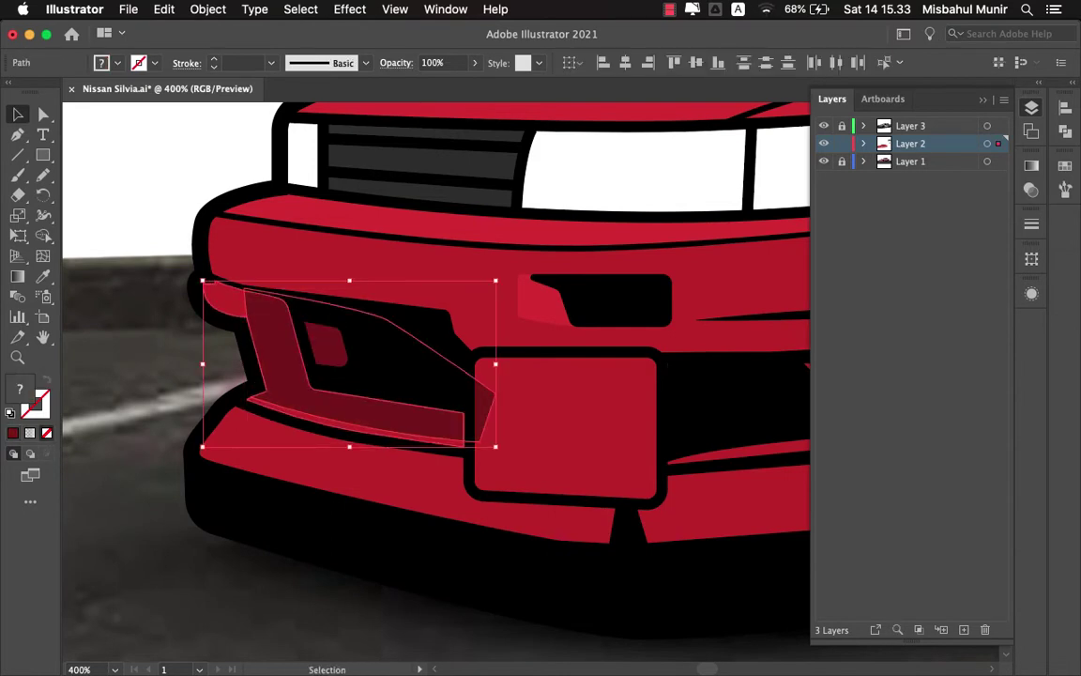
pyautogui.press('super+shift+a')
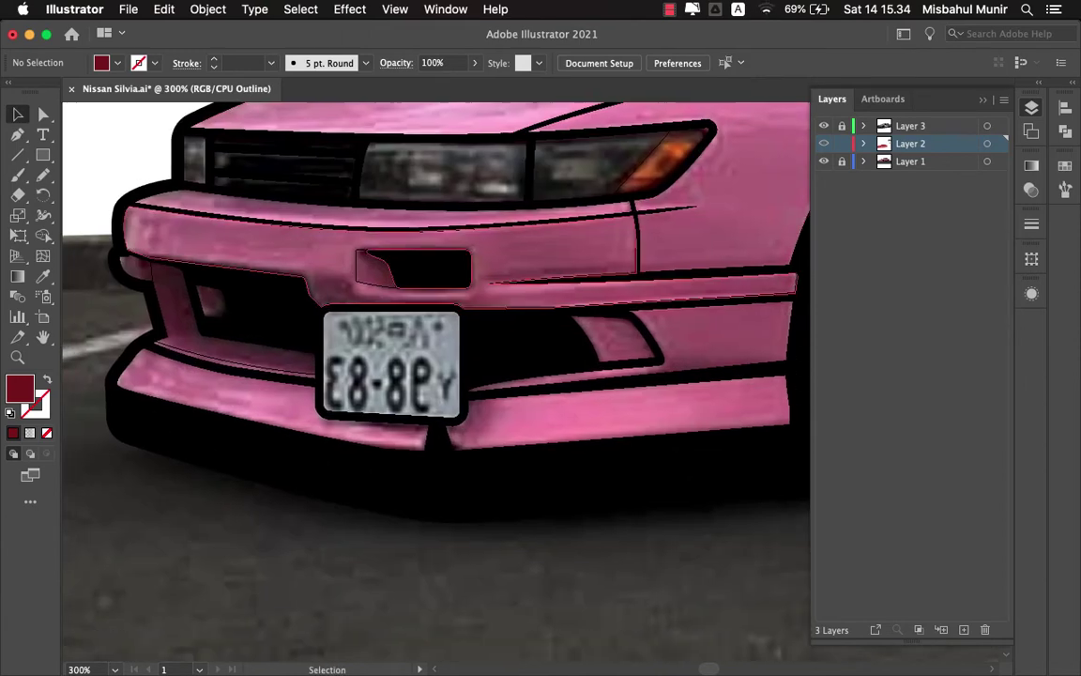
# - Outline the lower bumper lip from its left edge to below the licence plate
pyautogui.press('p')
pyautogui.click(107, 358)
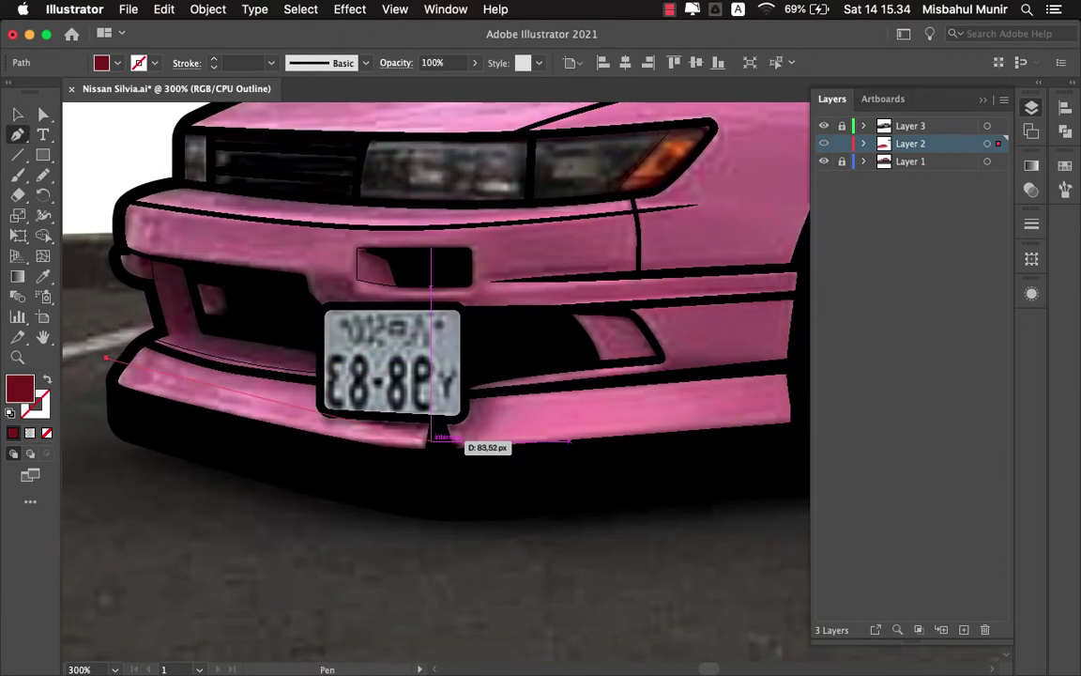
pyautogui.click(437, 439)
pyautogui.hscroll(4, 633, 399)
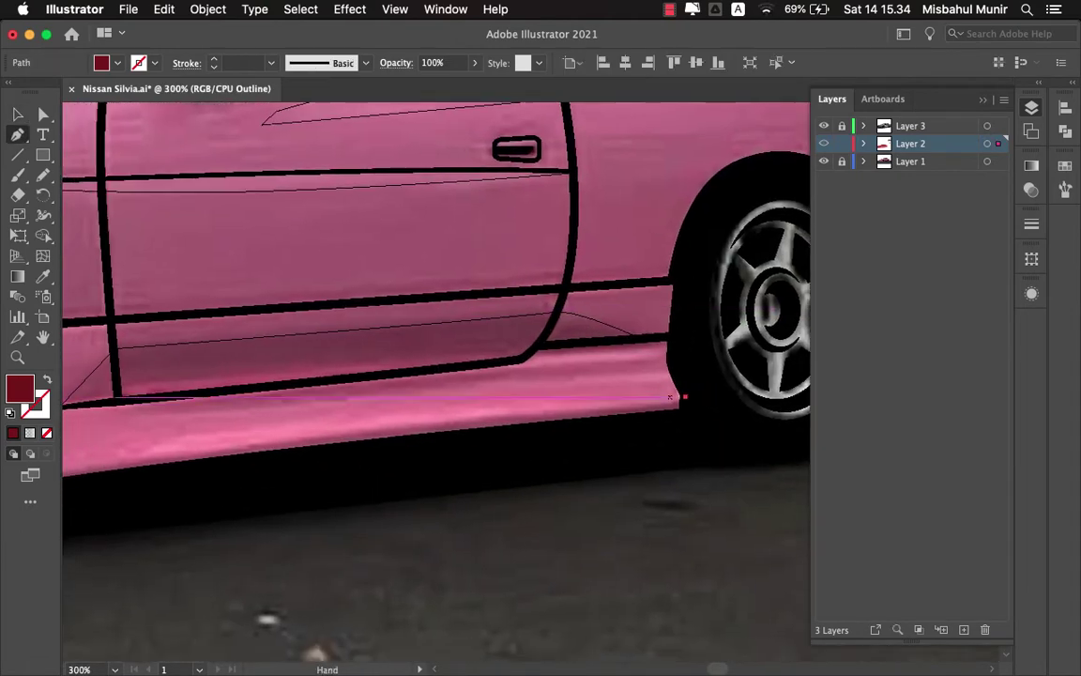
# - Draw the dark red strip along the bottom of the side skirt and preview it
pyautogui.moveTo(152, 454); pyautogui.dragTo(217, 410)
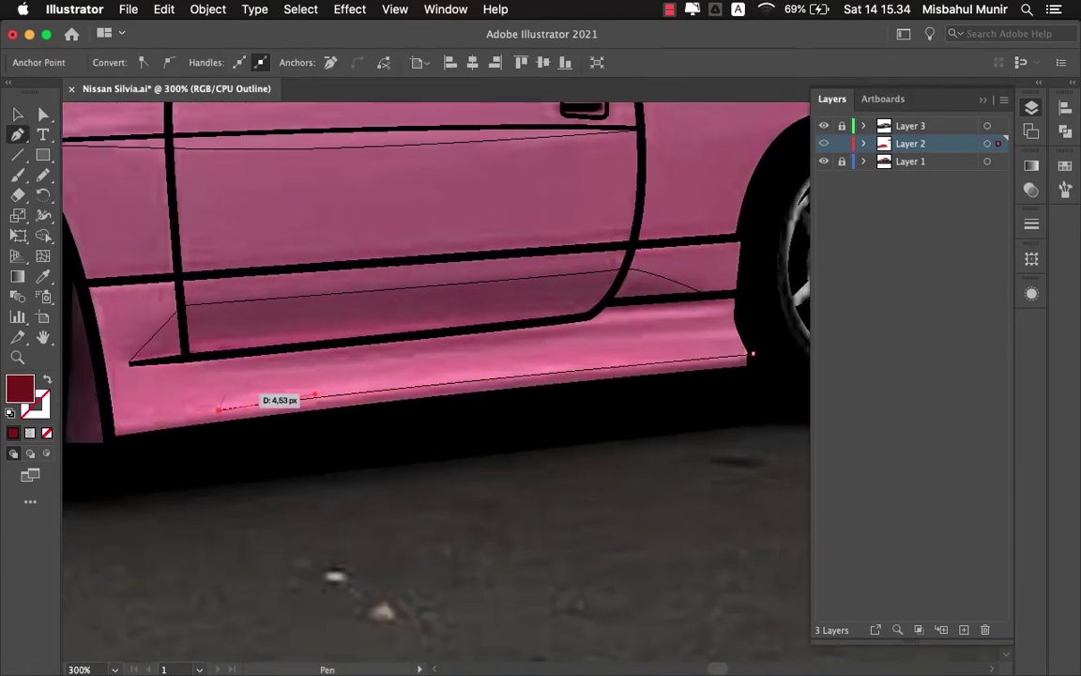
pyautogui.click(588, 359)
pyautogui.press('super+equal')
pyautogui.press('super+equal')
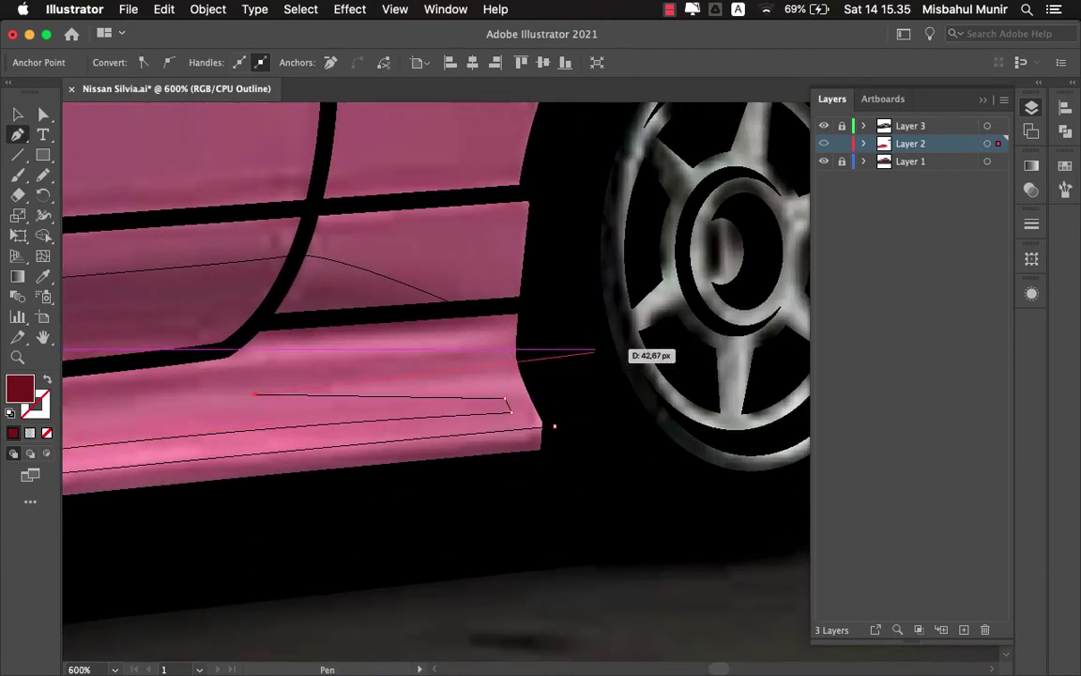
pyautogui.press('Escape')
pyautogui.press('super+y')
pyautogui.press('super+minus')
pyautogui.press('super+minus')
pyautogui.press('super+minus')
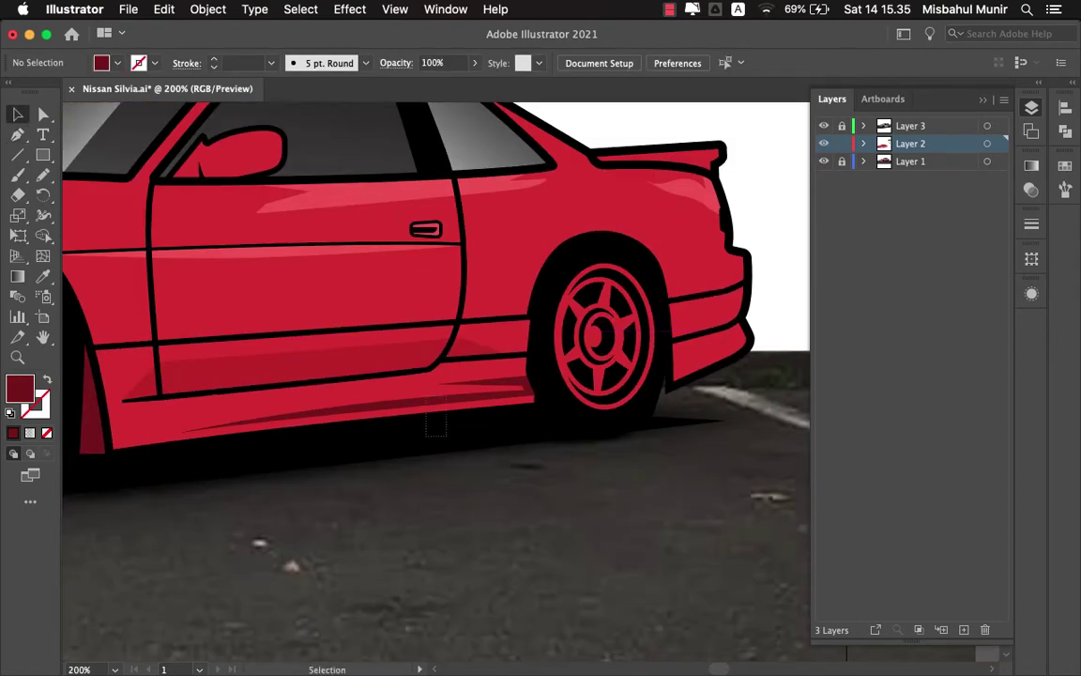
pyautogui.press('shift+super+a')
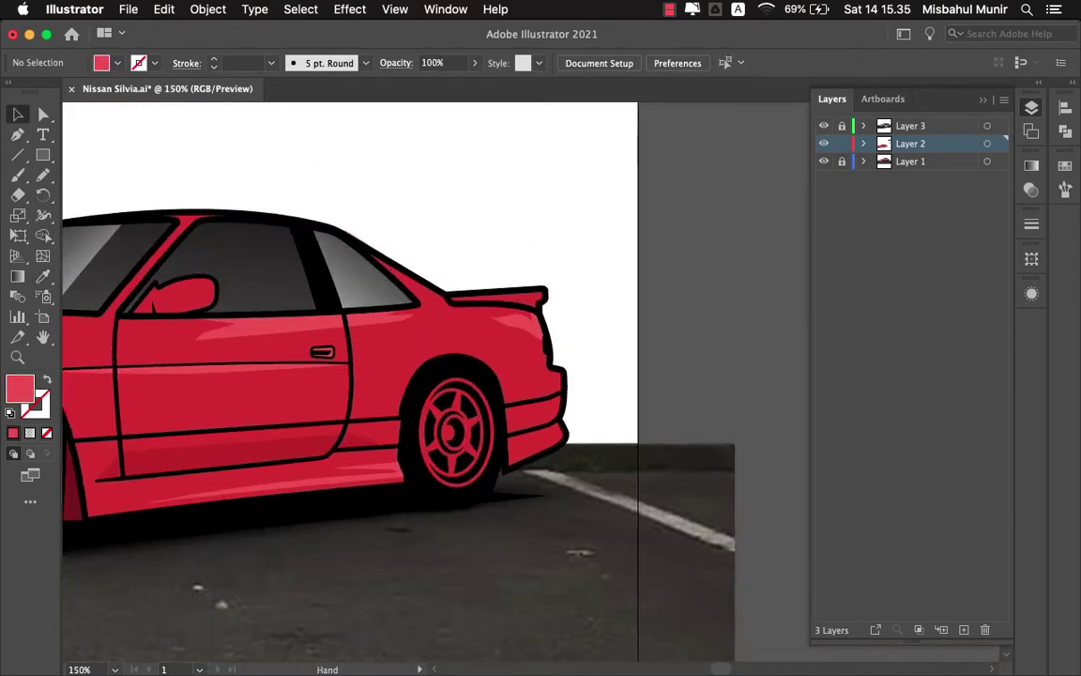
pyautogui.press('super+y')
pyautogui.press('super+equal')
pyautogui.press('super+equal')
# - Draw the light red shape at the rear bumper's lower corner and check it in preview
pyautogui.press('p')
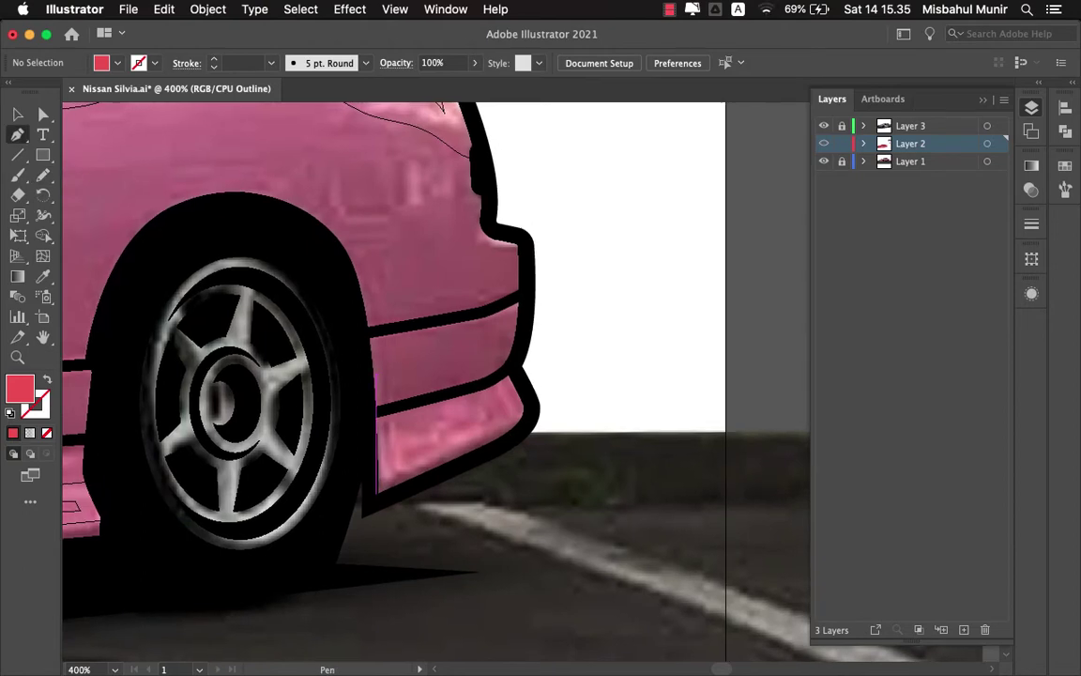
pyautogui.press('v')
pyautogui.press('super+y')
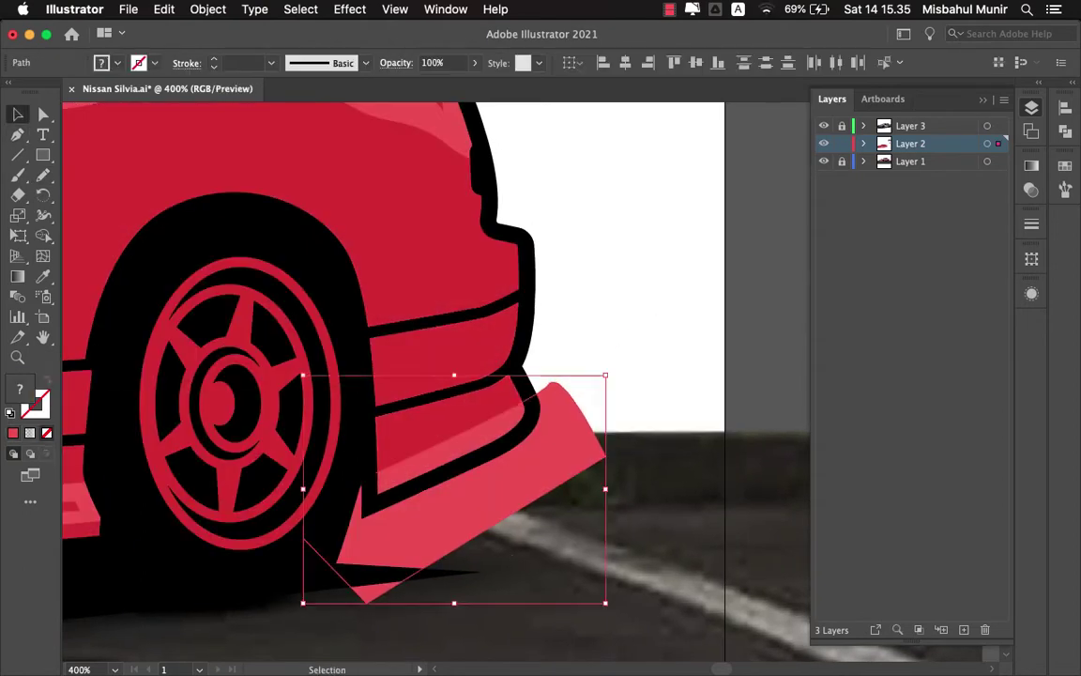
pyautogui.press('shift+super+a')
pyautogui.press('super+minus')
pyautogui.press('super+minus')
pyautogui.press('super+minus')
pyautogui.press('super+equal')
pyautogui.press('super+y')
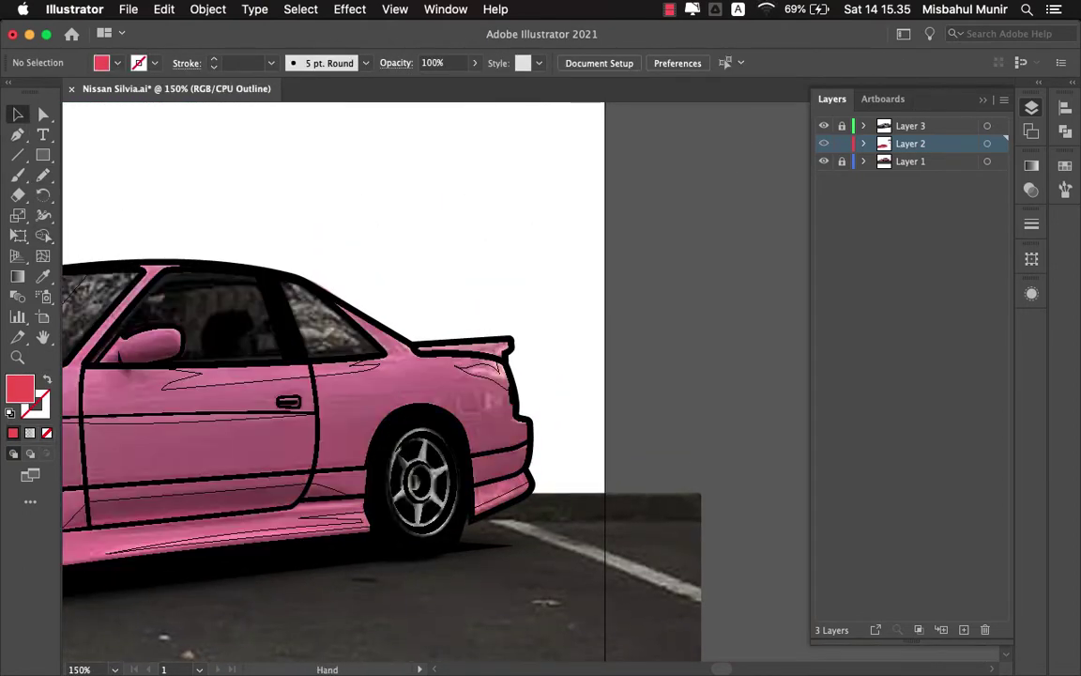
pyautogui.hscroll(-10, 375, 376)
pyautogui.press('super+equal')
pyautogui.press('super+equal')
# - Pen-trace a shading path over the car's front from the wheel arch to the bumper
pyautogui.press('p')
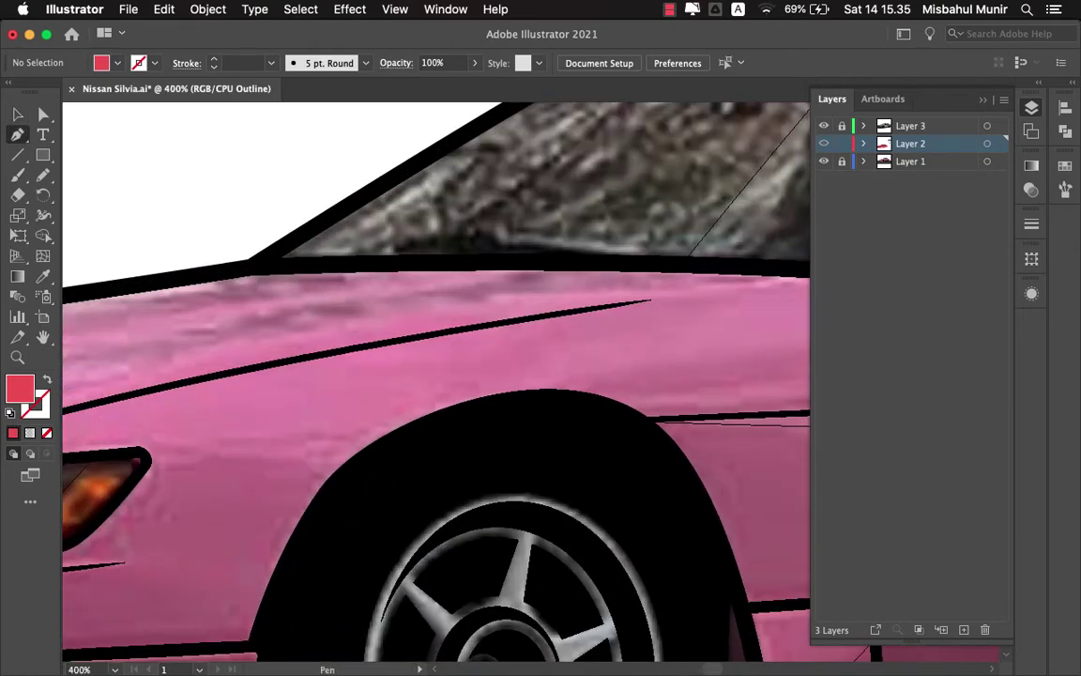
pyautogui.hscroll(5, 436, 376)
pyautogui.click(236, 450)
pyautogui.click(280, 440)
pyautogui.click(324, 430)
pyautogui.press('super+minus')
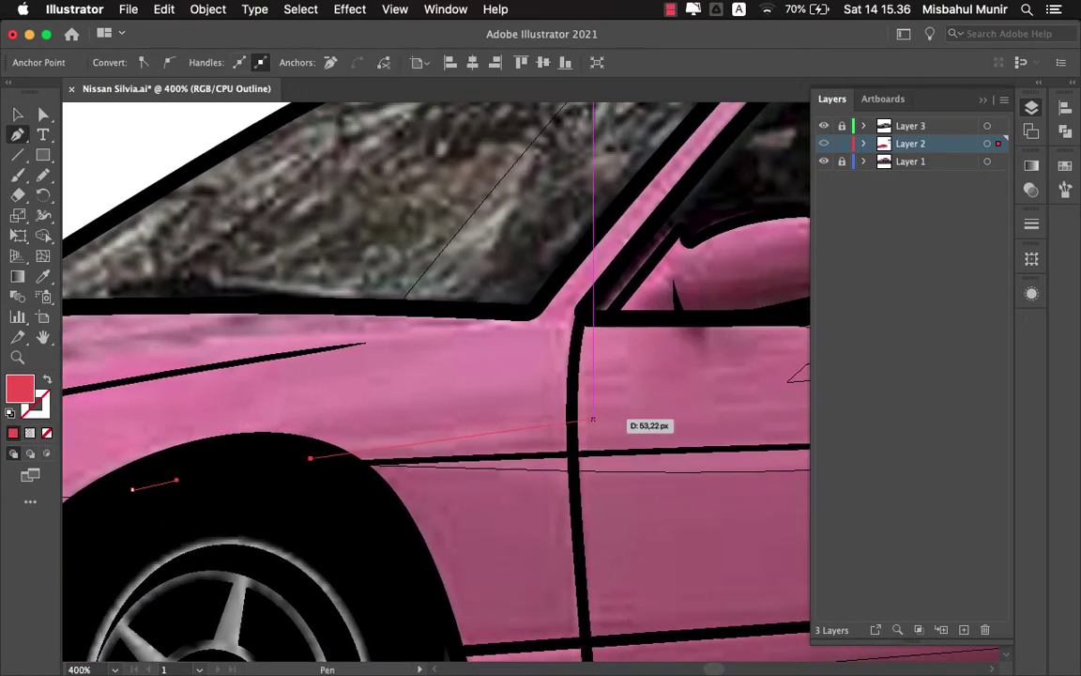
pyautogui.press('super+minus')
pyautogui.press('super+minus')
pyautogui.hscroll(-5, 750, 254)
pyautogui.click(352, 238)
pyautogui.hscroll(-3, 300, 289)
pyautogui.scroll(-2, 300, 289)
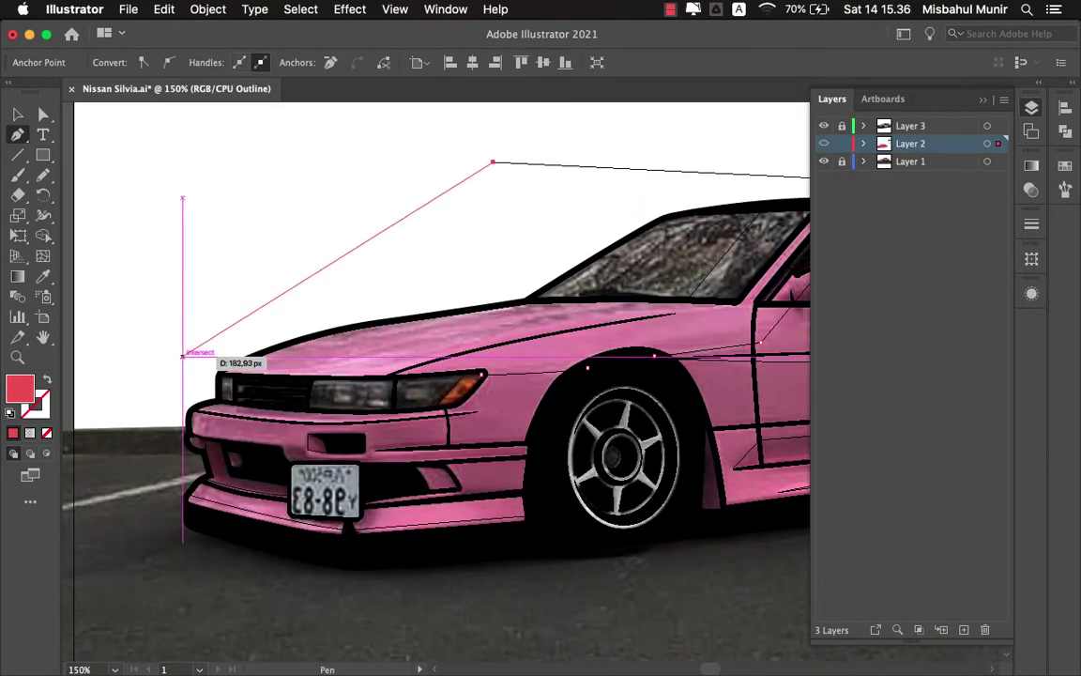
pyautogui.press('v')
# - Preview the red shape, undo it as oversized, and return to outline view
pyautogui.press('super+y')
pyautogui.hscroll(5, 432, 375)
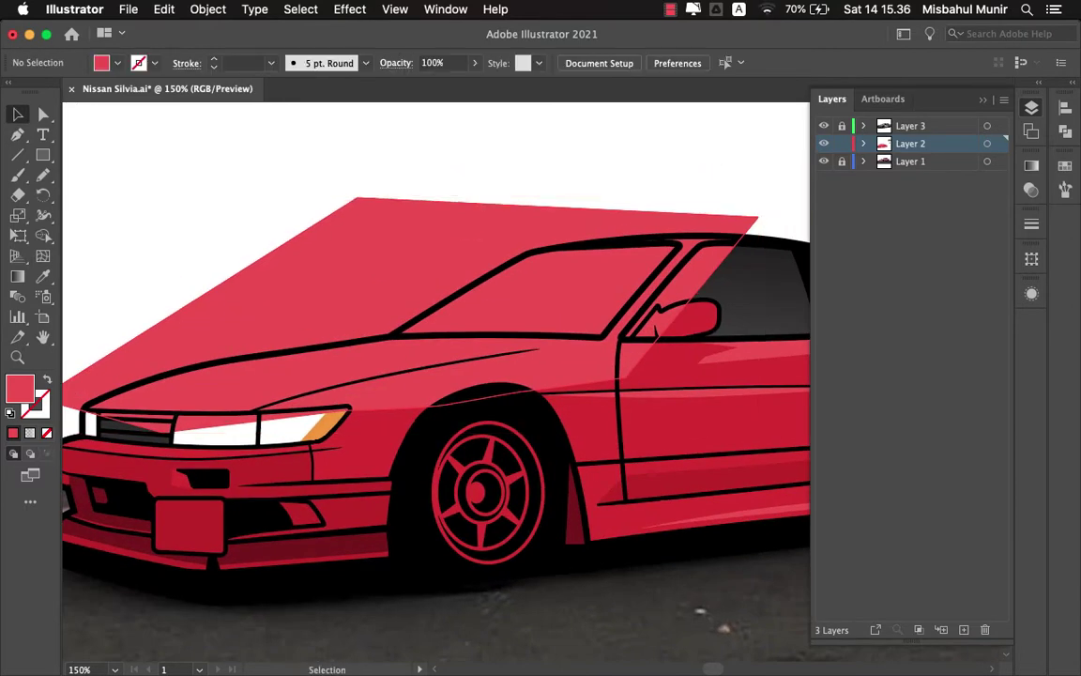
pyautogui.press('super+shift+bracketleft')
pyautogui.press('super+shift+a')
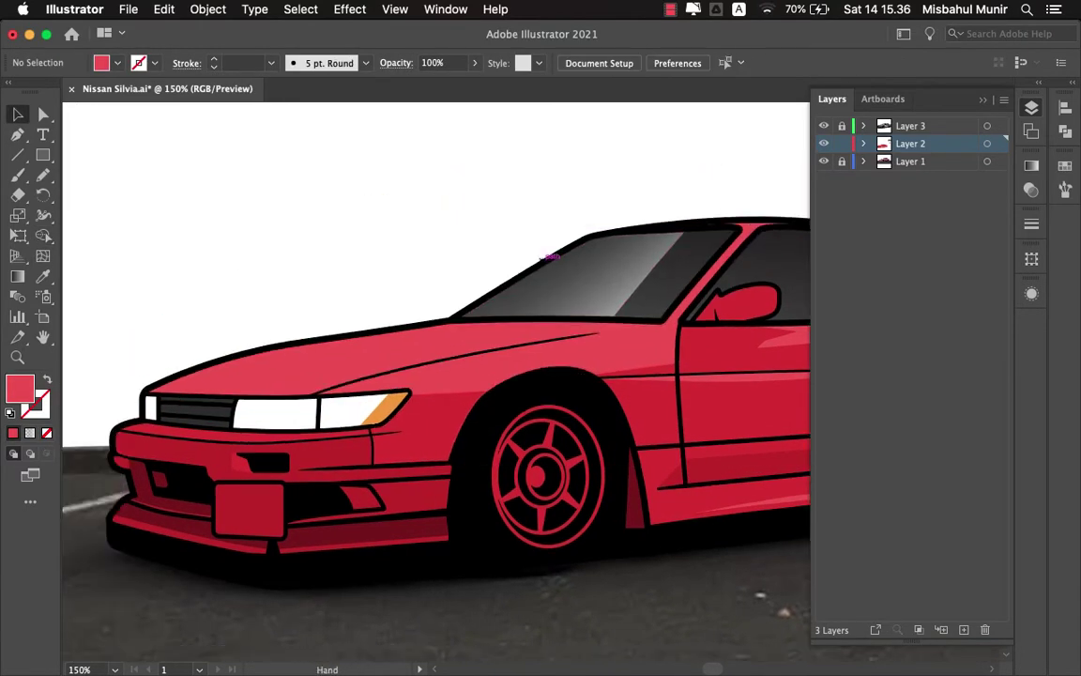
pyautogui.hscroll(-5, 432, 375)
pyautogui.press('super+y')
# - Redraw the front shading freehand with the Pencil and fill it with sampled body red
pyautogui.press('n')
pyautogui.scroll(3, 289, 483)
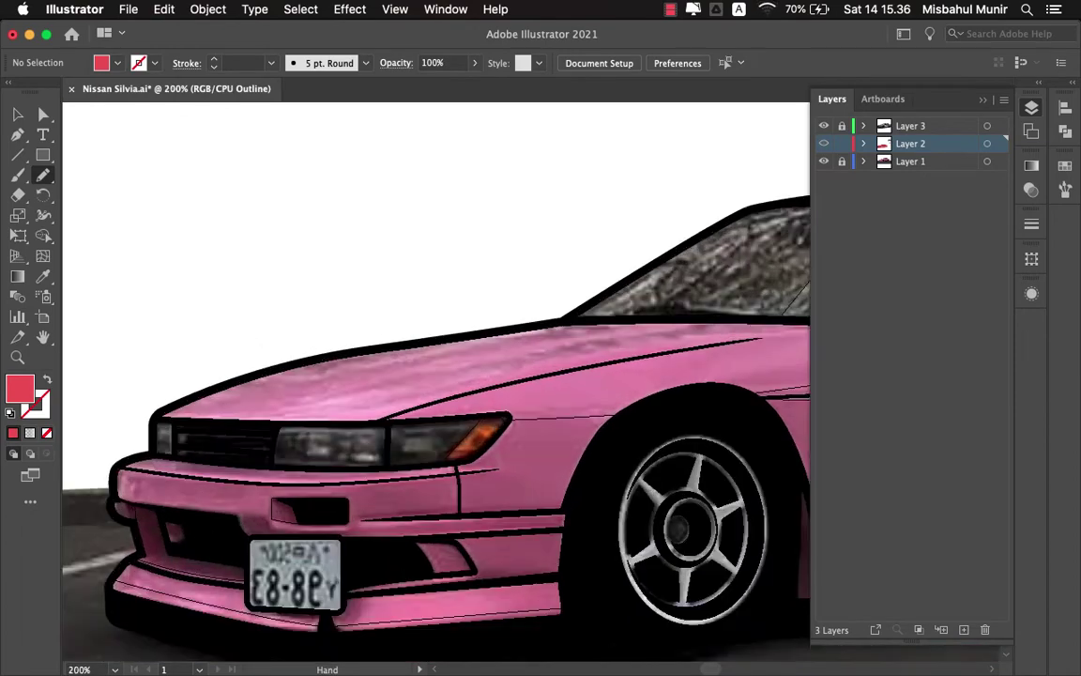
pyautogui.scroll(2, 470, 373)
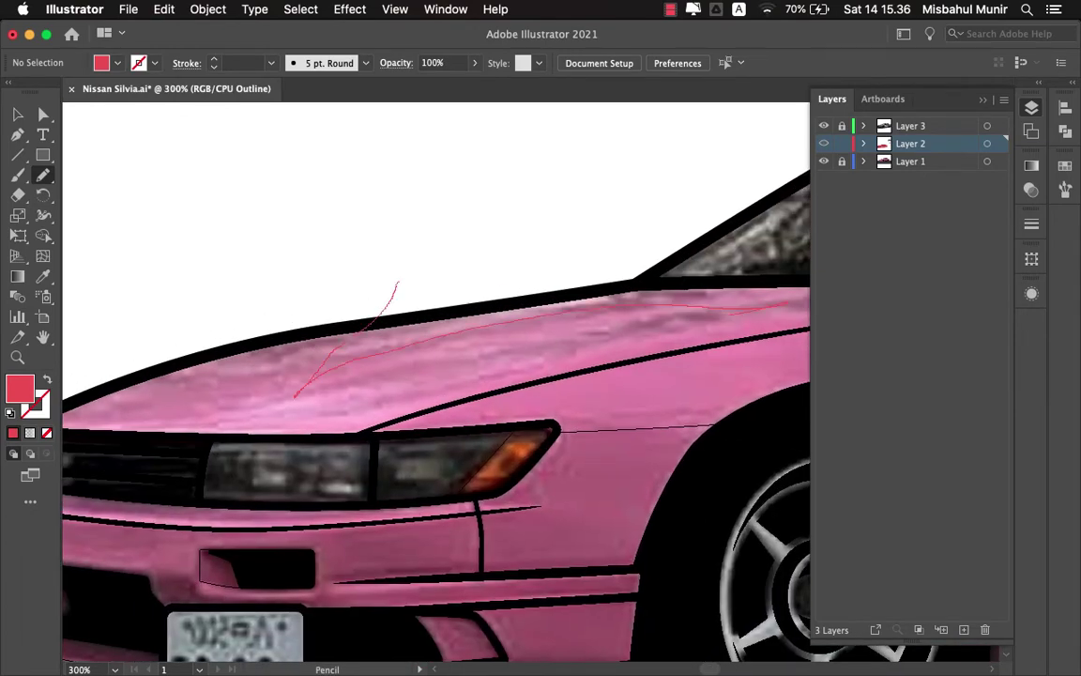
pyautogui.press('super+y')
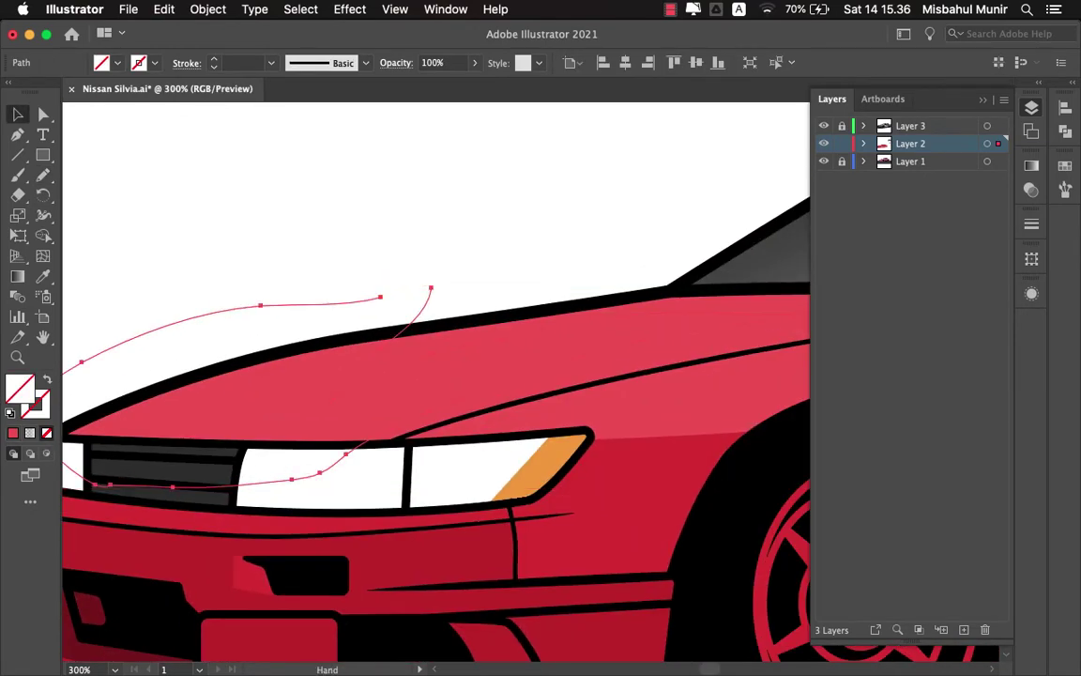
pyautogui.press('i')
pyautogui.click(544, 387)
pyautogui.press('v')
pyautogui.press('super+shift+a')
pyautogui.scroll(-3, 577, 333)
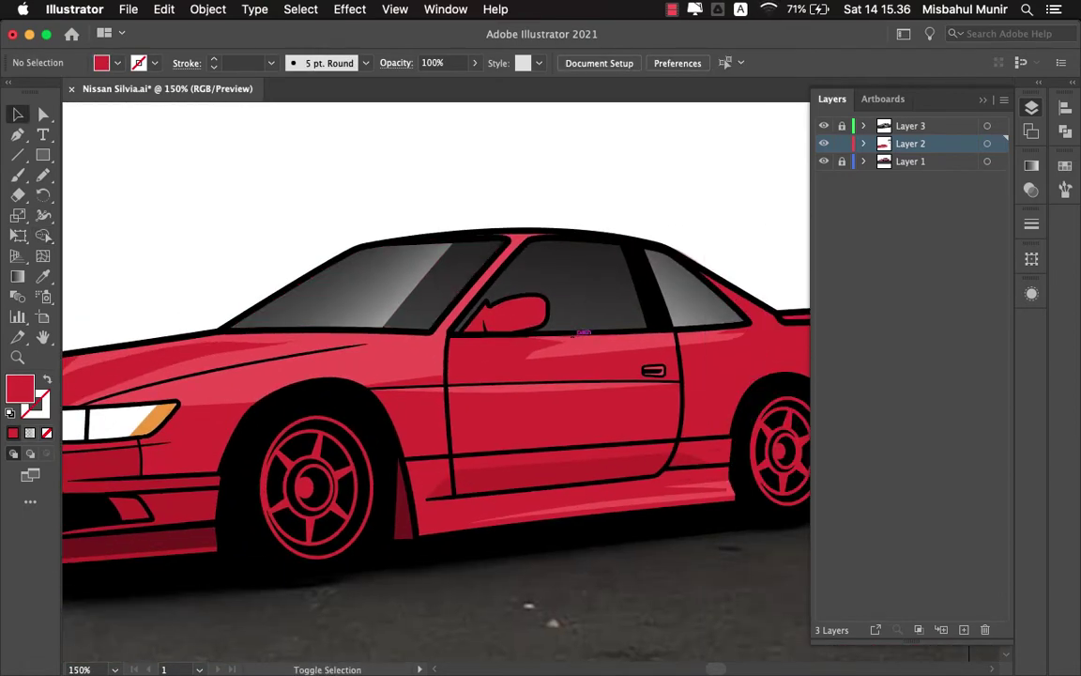
pyautogui.hscroll(2, 437, 375)
pyautogui.press('i')
pyautogui.doubleClick(21, 388)
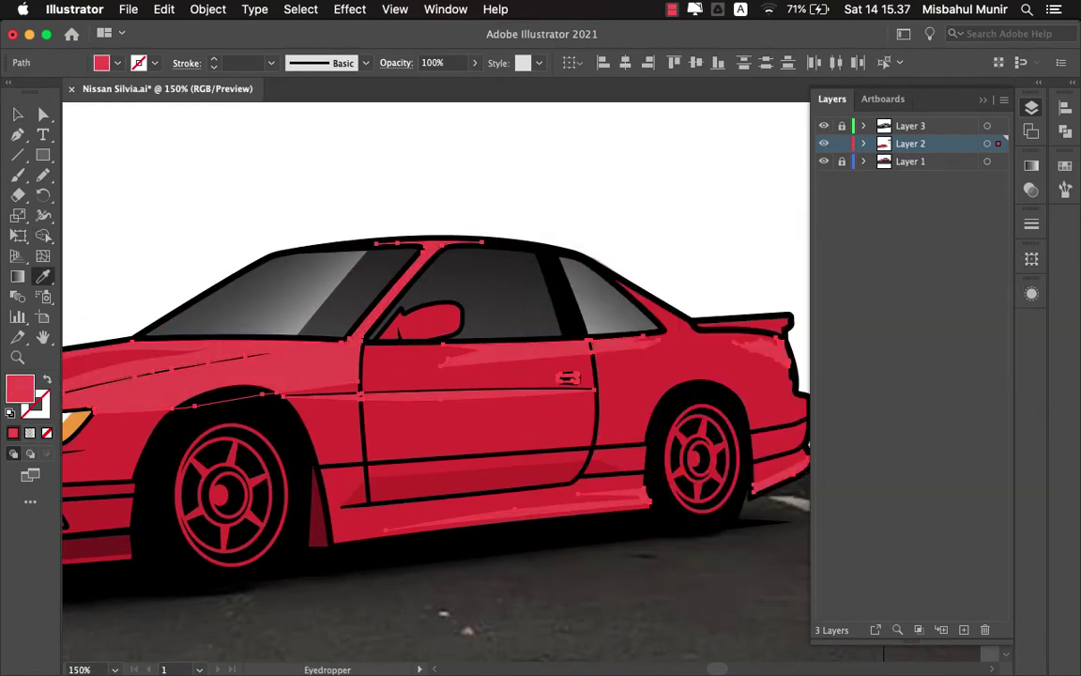
# - Confirm the darker red fill and toggle the reference photo under Layer 2
pyautogui.click(717, 346)
pyautogui.click(965, 317)
pyautogui.doubleClick(21, 388)
pyautogui.click(965, 316)
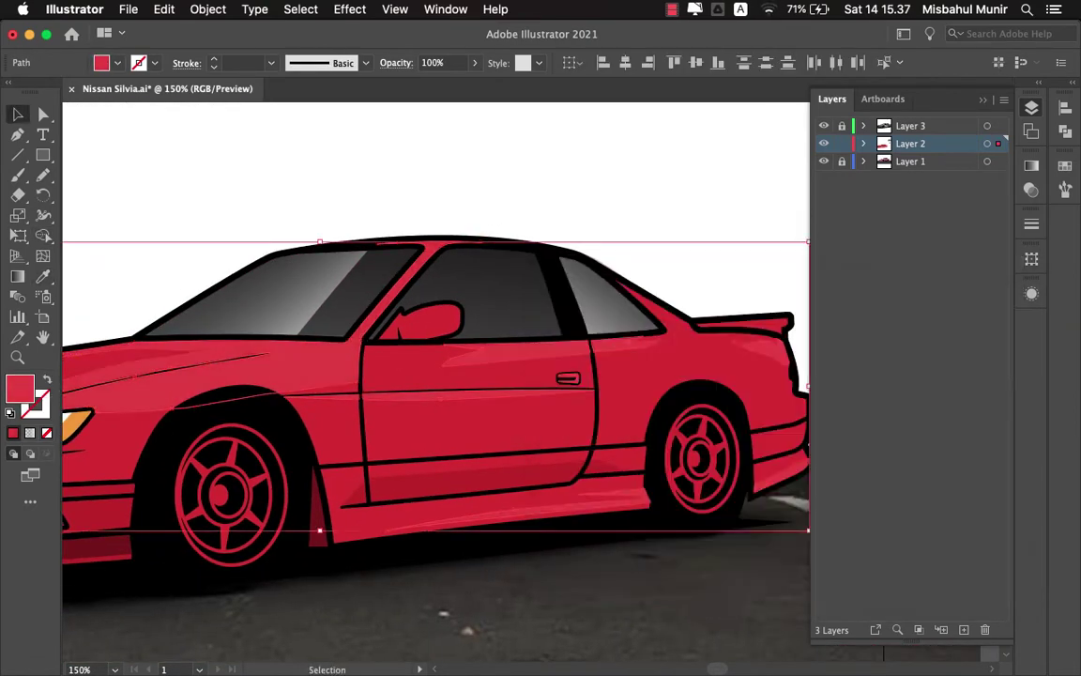
pyautogui.press('v')
pyautogui.moveTo(375, 422); pyautogui.dragTo(624, 366)
pyautogui.keyDown('super'); pyautogui.click(824, 143); pyautogui.keyUp('super')
pyautogui.keyDown('super'); pyautogui.click(824, 142); pyautogui.keyUp('super')
# - Pen-trace a dark sliver beside the bumper vent in Outline view over the photo
pyautogui.press('super+equal')
pyautogui.press('super+equal')
pyautogui.press('super+equal')
pyautogui.press('p')
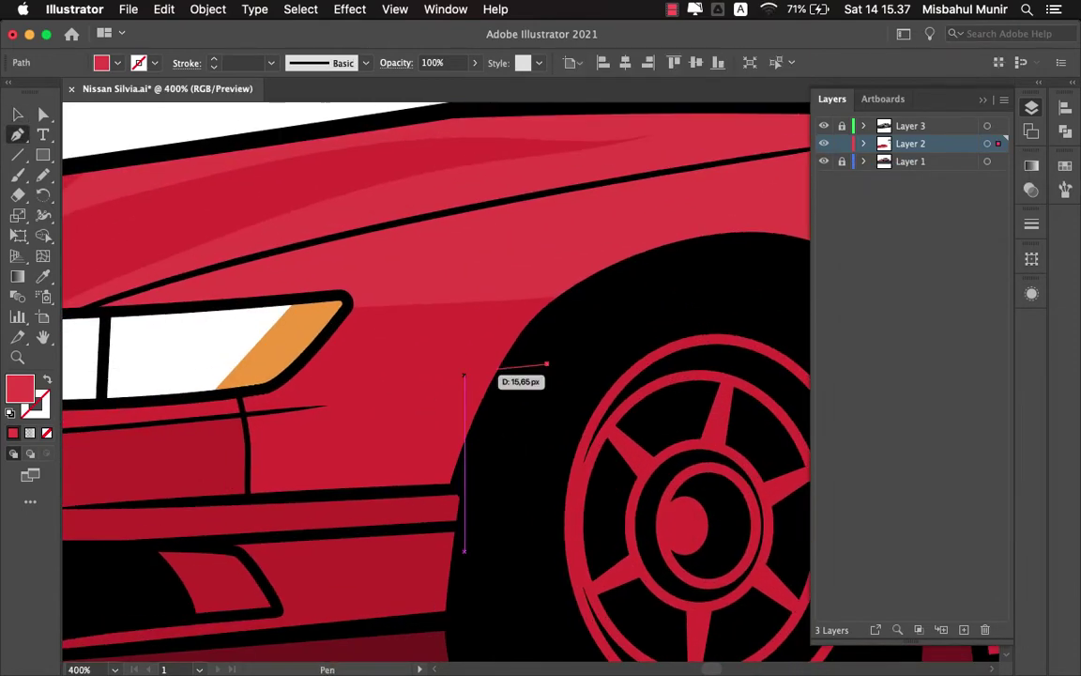
pyautogui.press('super+y')
pyautogui.moveTo(535, 381); pyautogui.dragTo(715, 330)
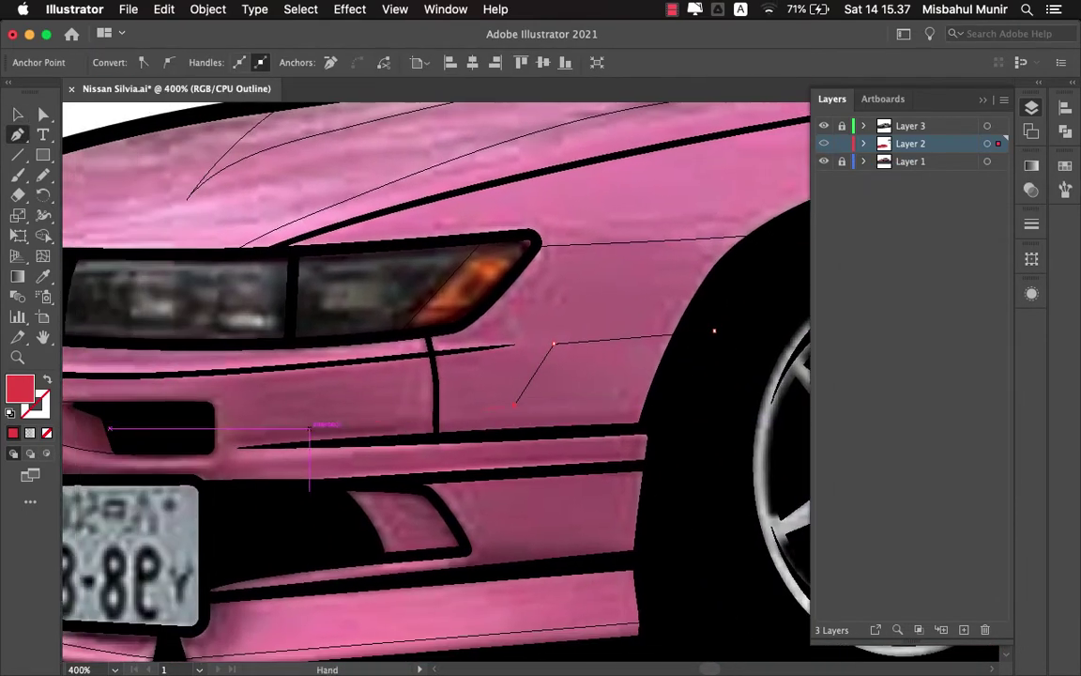
pyautogui.press('super+equal')
pyautogui.moveTo(460, 385); pyautogui.dragTo(268, 427)
pyautogui.moveTo(610, 412); pyautogui.dragTo(301, 432)
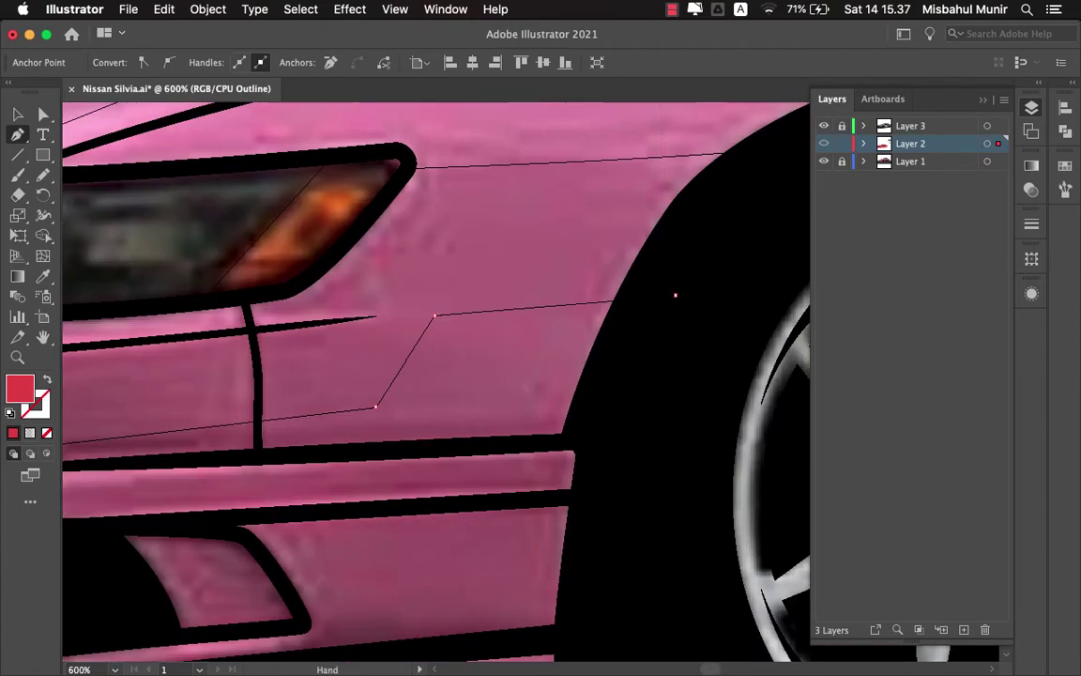
pyautogui.press('super+y')
pyautogui.press('super+minus')
pyautogui.press('v')
pyautogui.press('super+shift+a')
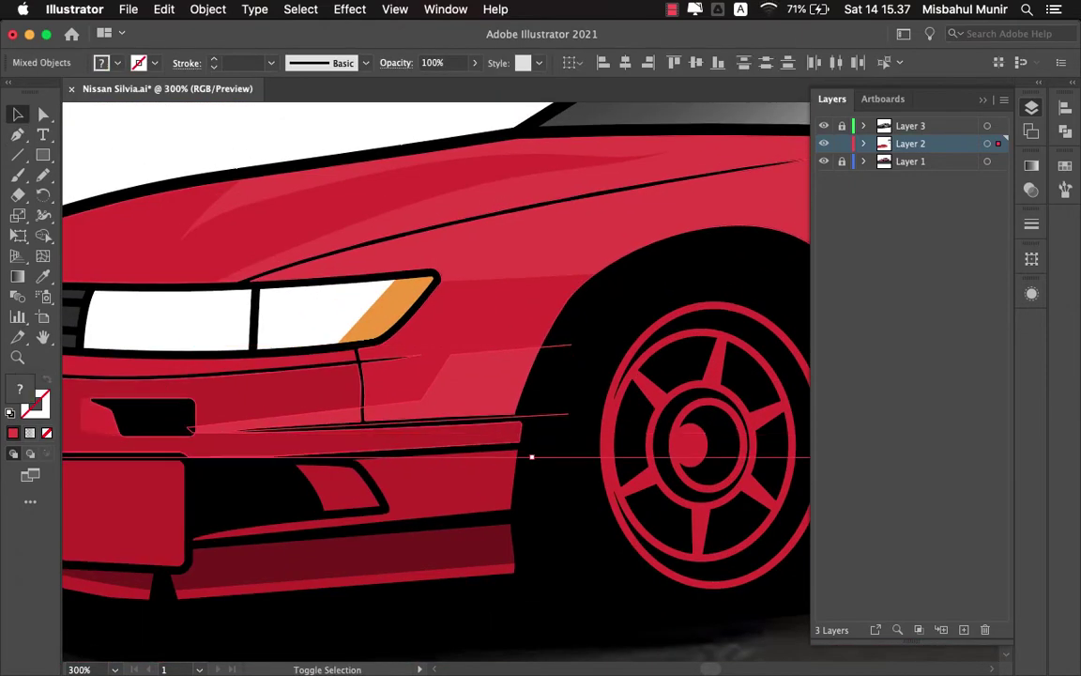
# - Fill the new sliver with the dark red shade using the Eyedropper
pyautogui.press('super+minus')
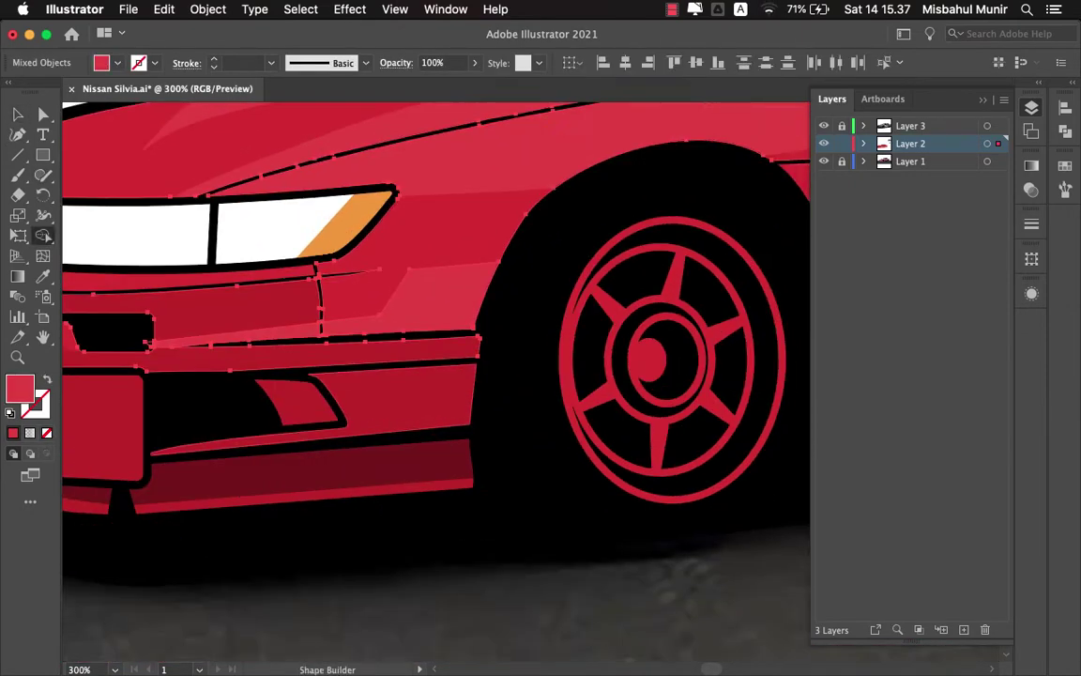
pyautogui.press('i')
pyautogui.press('super+equal')
pyautogui.press('v')
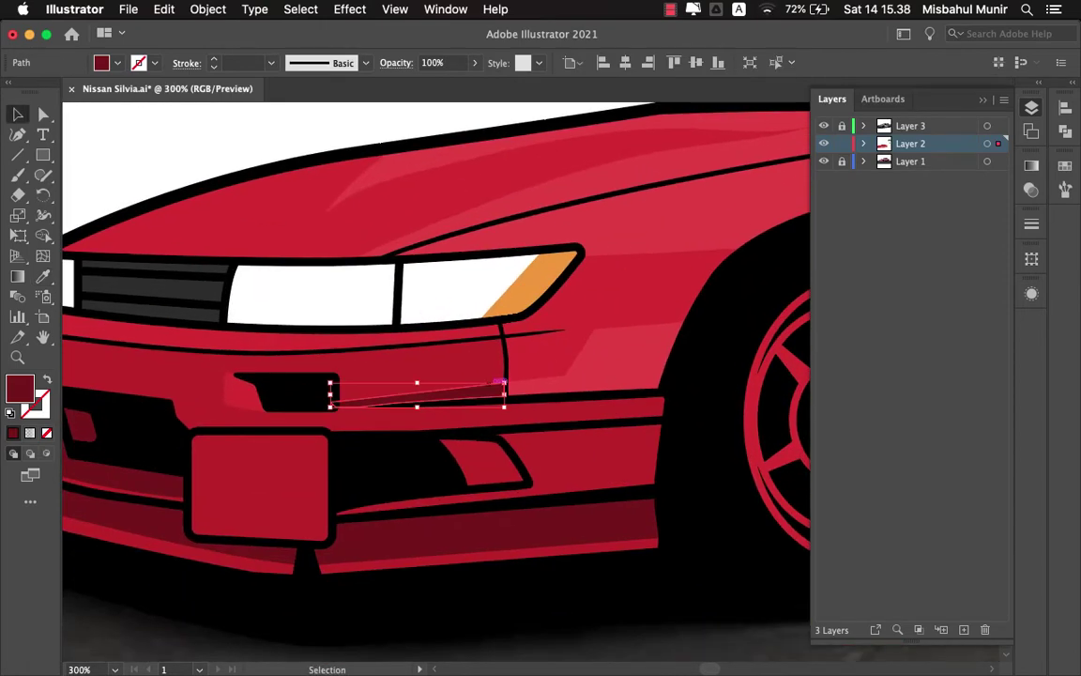
pyautogui.press('super+minus')
pyautogui.press('super+minus')
pyautogui.press('v')
pyautogui.press('super+shift+a')
pyautogui.hscroll(5, 432, 376)
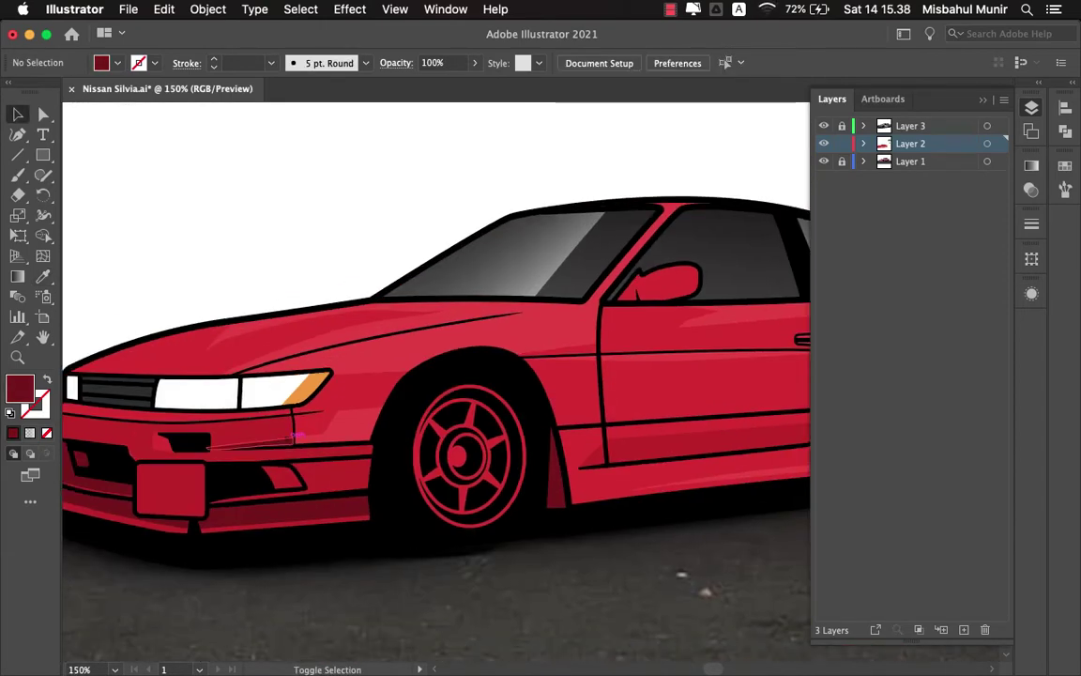
# - Recolour the front bumper shading pieces to dark red a82626
pyautogui.press('Escape')
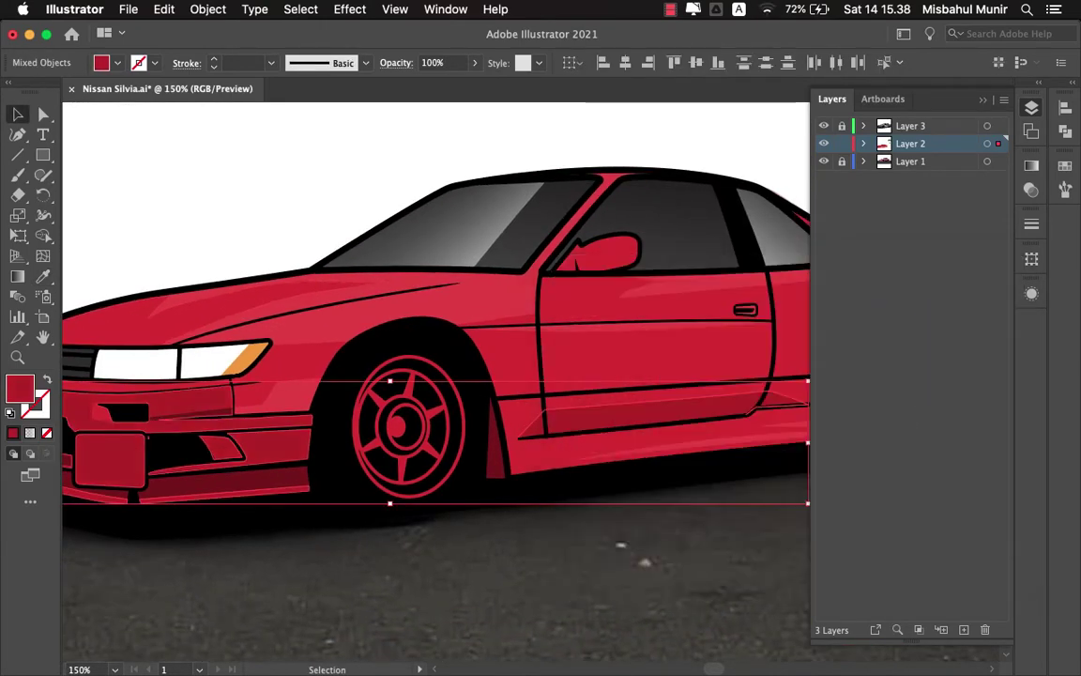
pyautogui.press('super+shift+a')
pyautogui.press('super+equal')
pyautogui.press('super+equal')
pyautogui.press('super+shift+a')
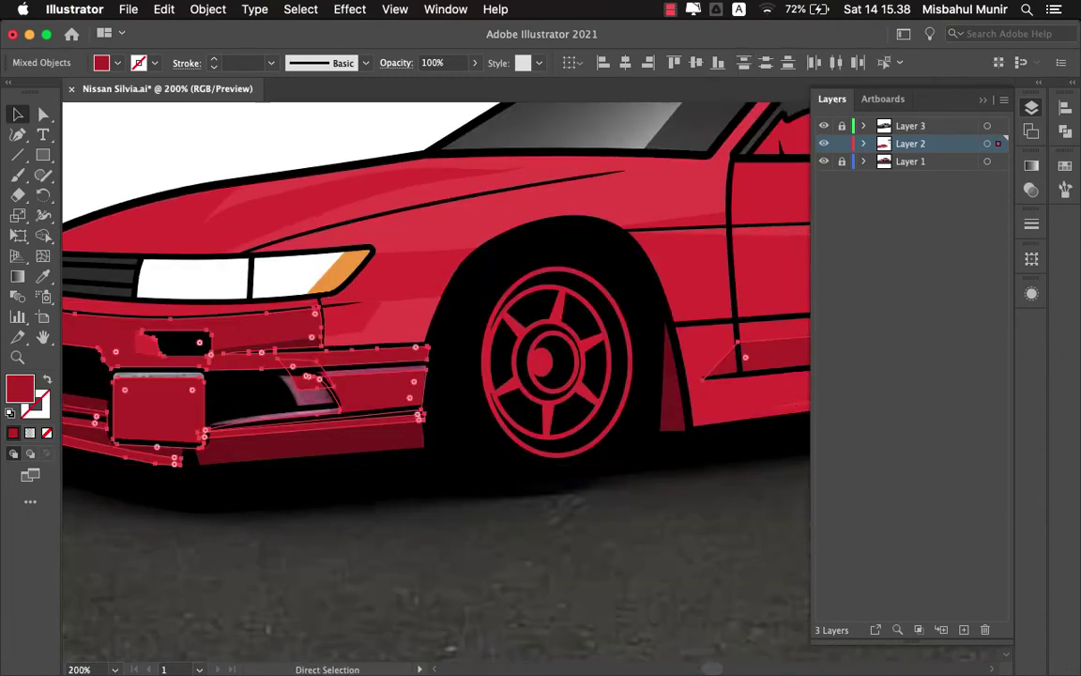
pyautogui.moveTo(402, 371); pyautogui.dragTo(387, 357)
pyautogui.doubleClick(20, 387)
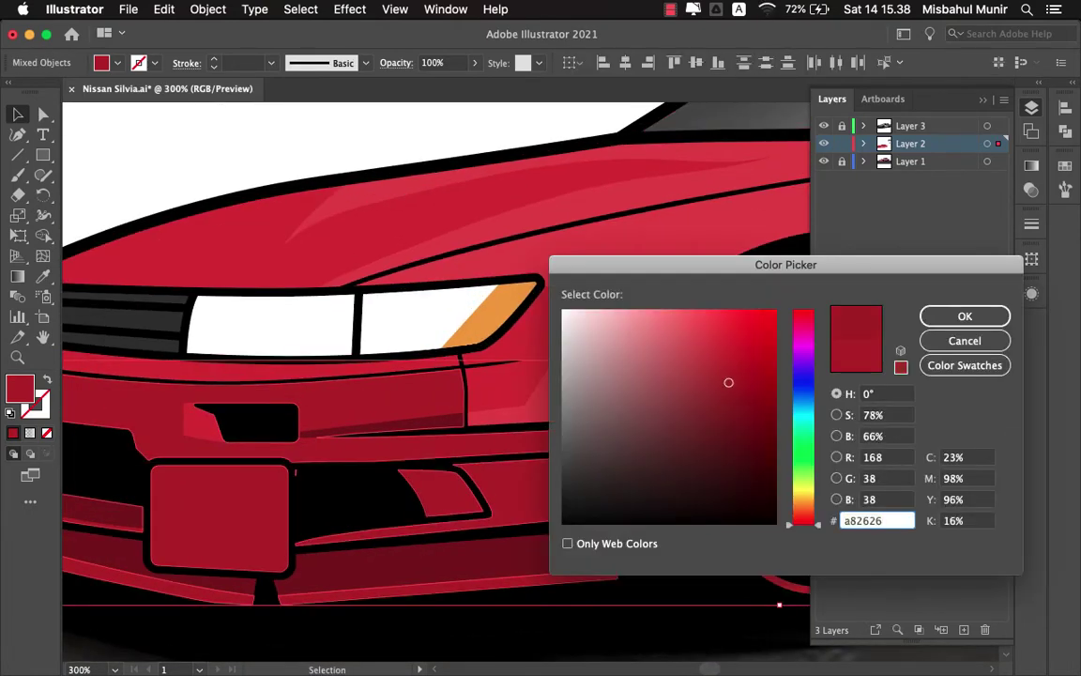
pyautogui.press('Return')
pyautogui.press('super+minus')
pyautogui.press('super+minus')
# - Check the bumper outlines against the reference photo and save the document
pyautogui.press('super+shift+a')
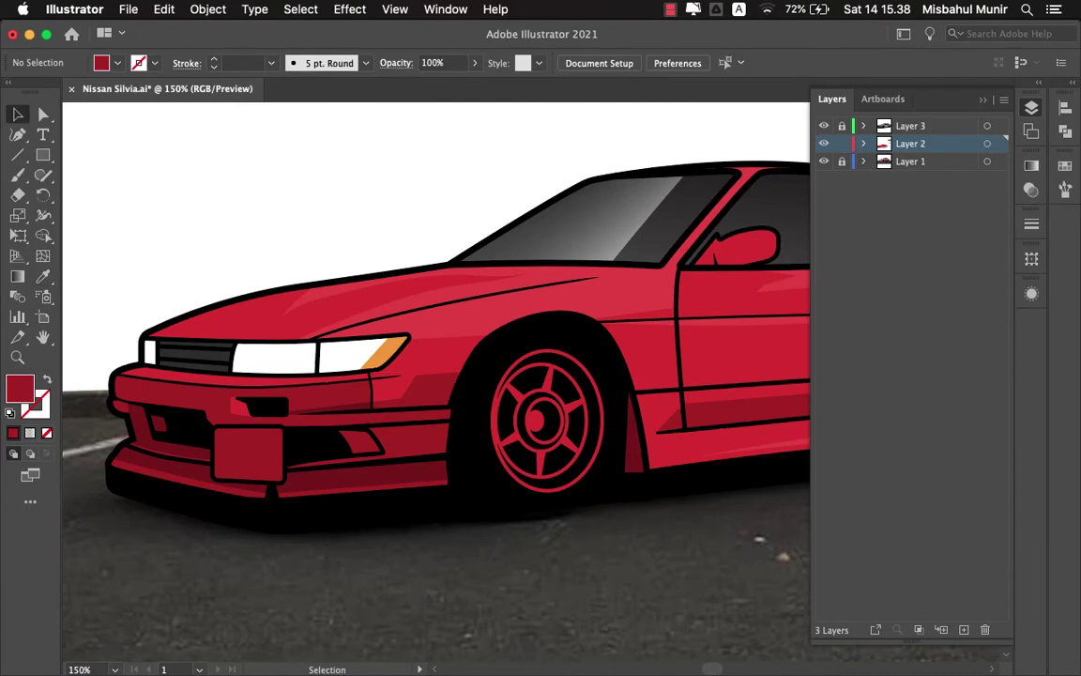
pyautogui.press('super+y')
pyautogui.press('super+plus')
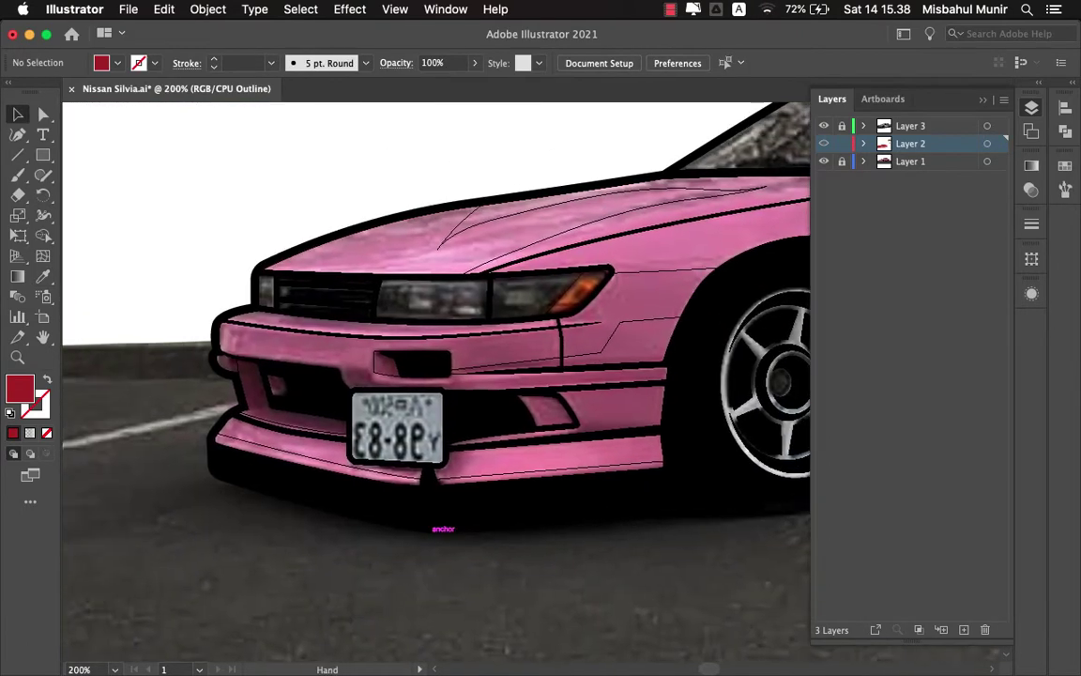
pyautogui.press('super+y')
pyautogui.press('super+plus')
pyautogui.press('super+s')
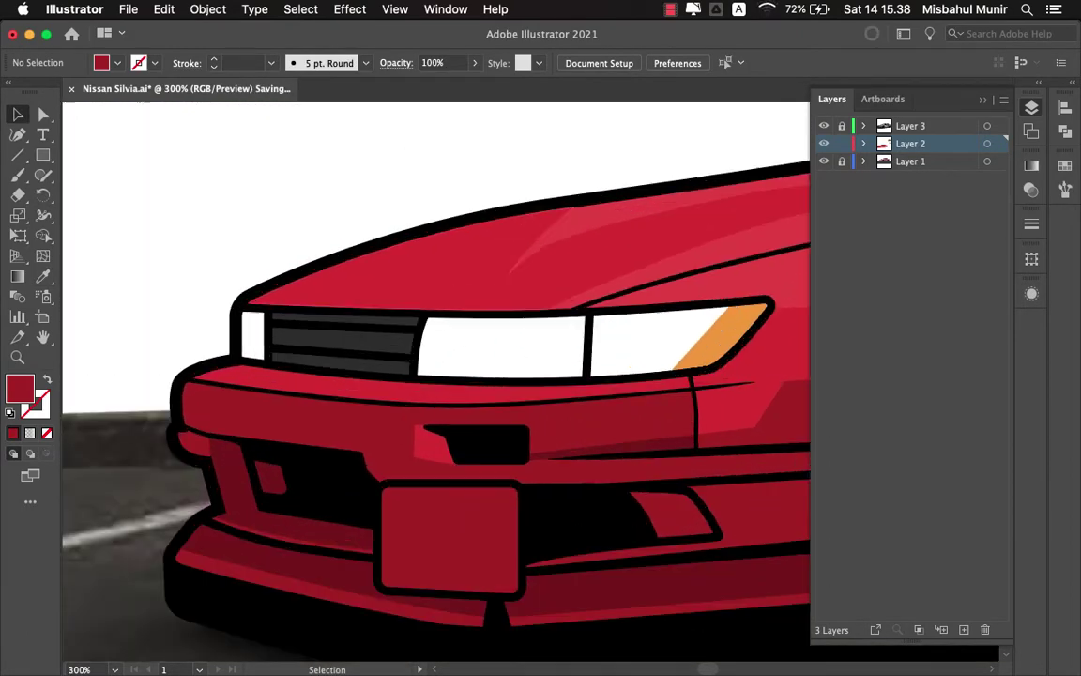
pyautogui.press('super+y')
# - Fill the white headlight with a dark grey gradient
pyautogui.press('super+y')
pyautogui.press('super+minus')
pyautogui.click(469, 349)
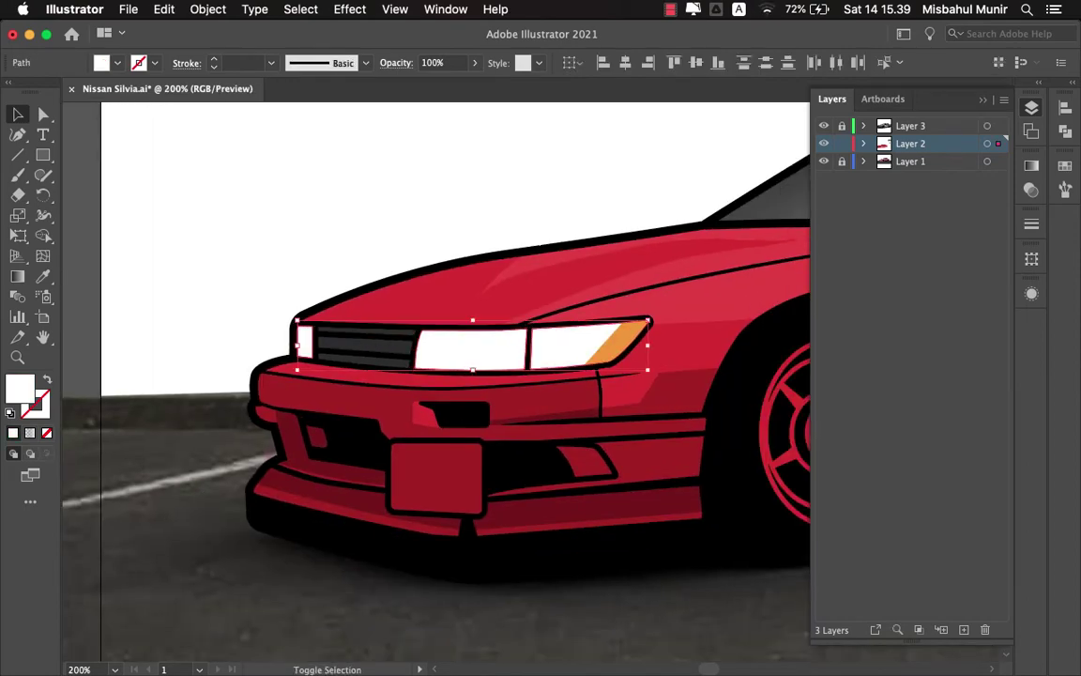
pyautogui.press('super+0')
pyautogui.press('shift+super+a')
pyautogui.press('super+plus')
pyautogui.press('super+plus')
pyautogui.press('super+plus')
pyautogui.press('super+y')
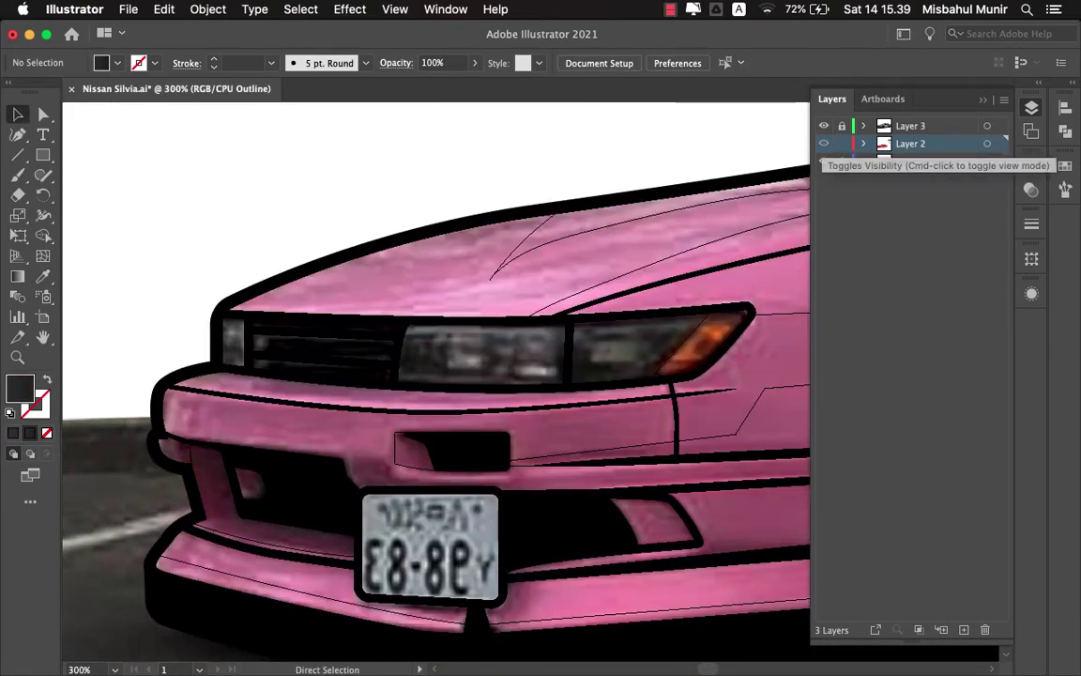
pyautogui.press('super+y')
pyautogui.click(469, 352)
pyautogui.press('g')
pyautogui.press('v')
pyautogui.press('shift+super+a')
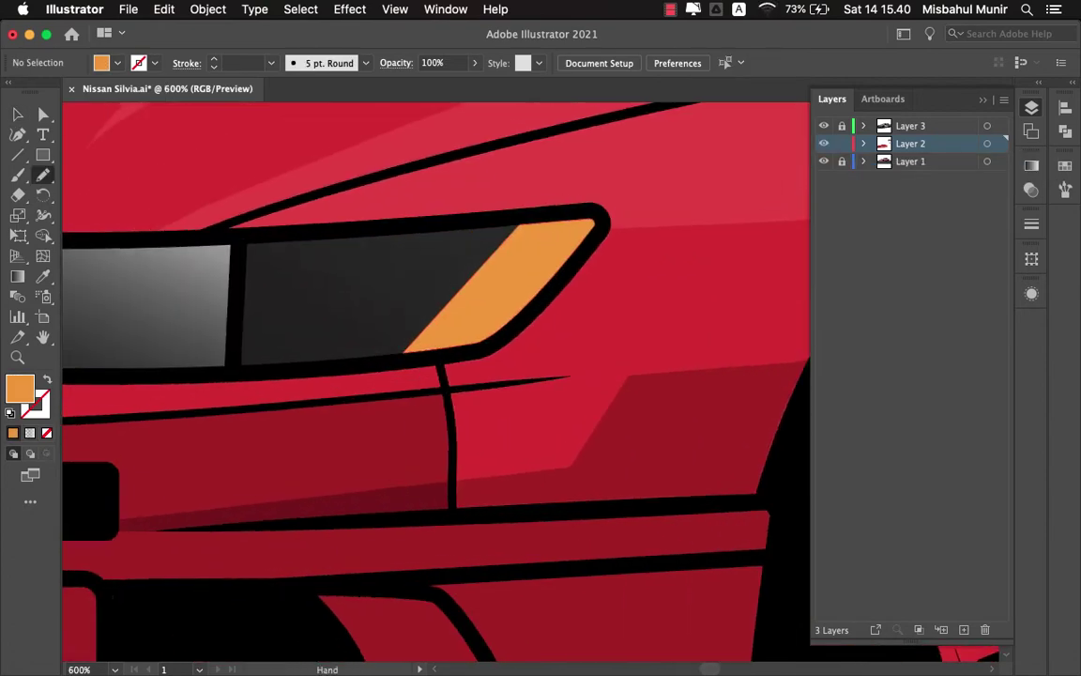
# - Draw faint curved, leaf-shaped reflection shapes inside the outer headlight
pyautogui.scroll(-1, 435, 375)
pyautogui.hscroll(1, 436, 375)
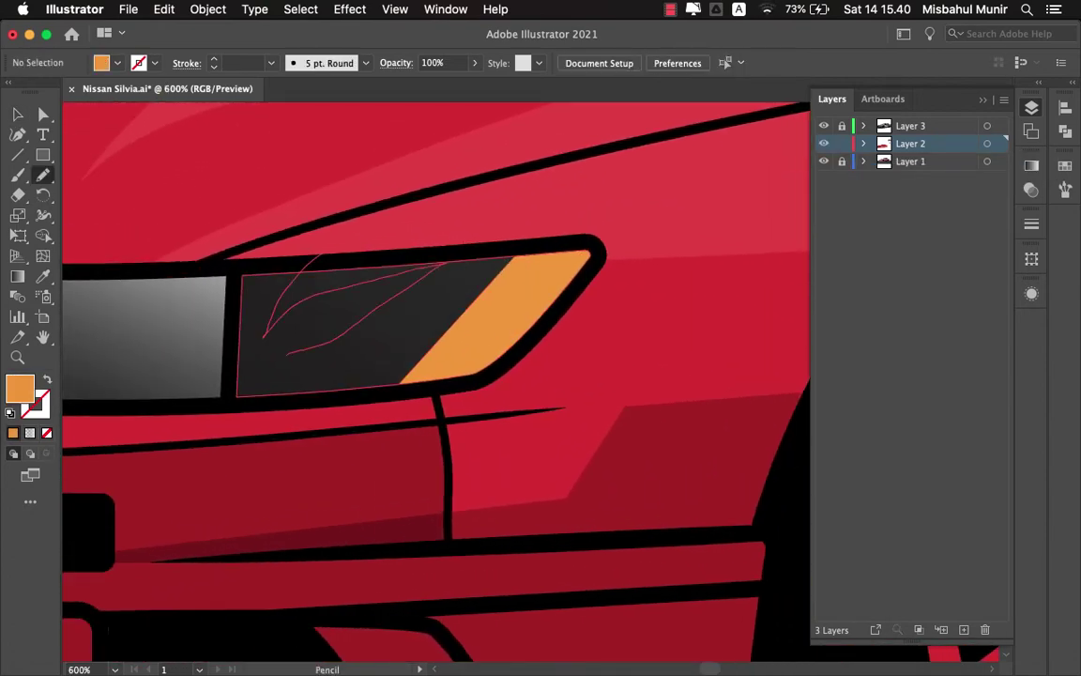
pyautogui.hscroll(-2, 435, 376)
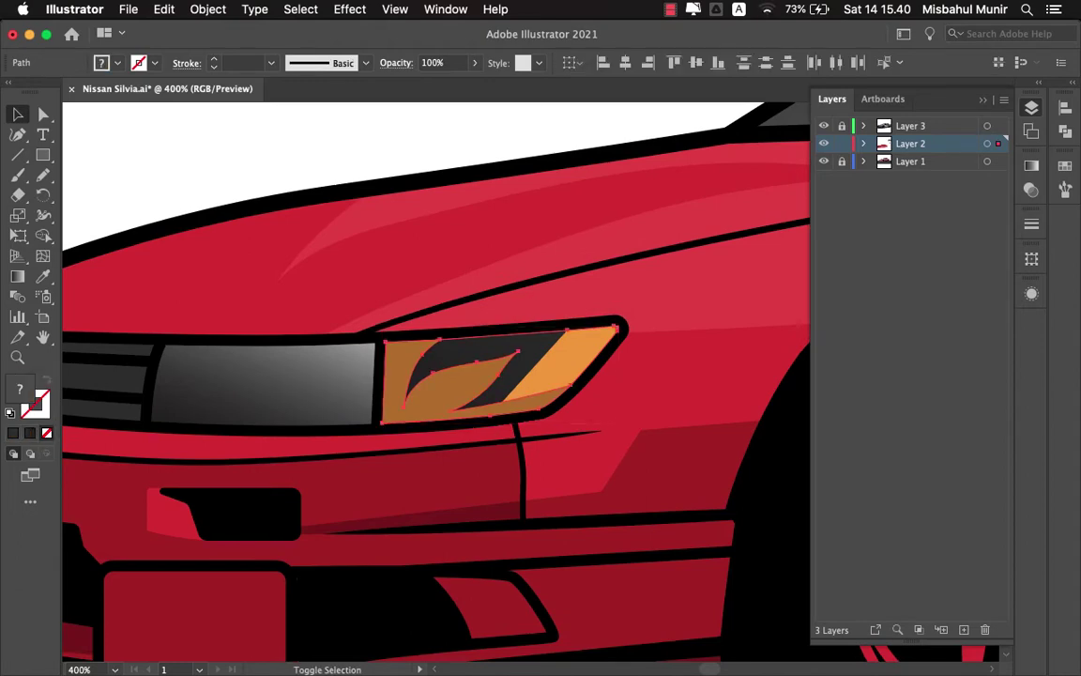
pyautogui.hotkey('ctrl', 'shift', 'a')
pyautogui.moveTo(432, 376); pyautogui.dragTo(410, 355)
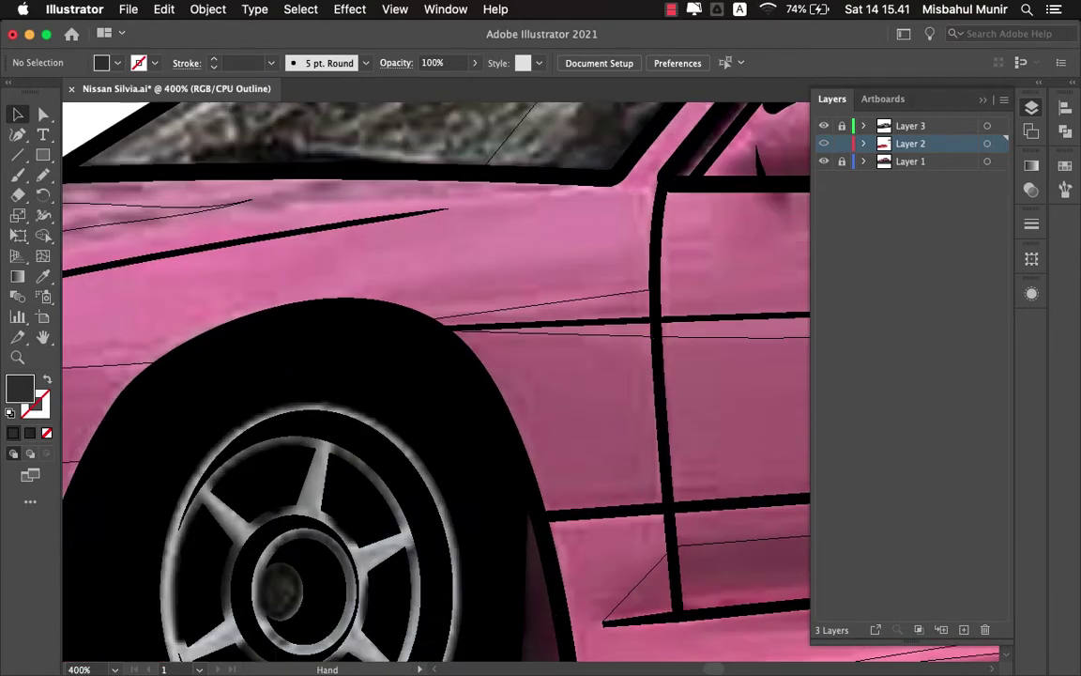
# - Draw streak shapes across the front of the hood and combine them in Pathfinder
pyautogui.press('p')
pyautogui.click(668, 244)
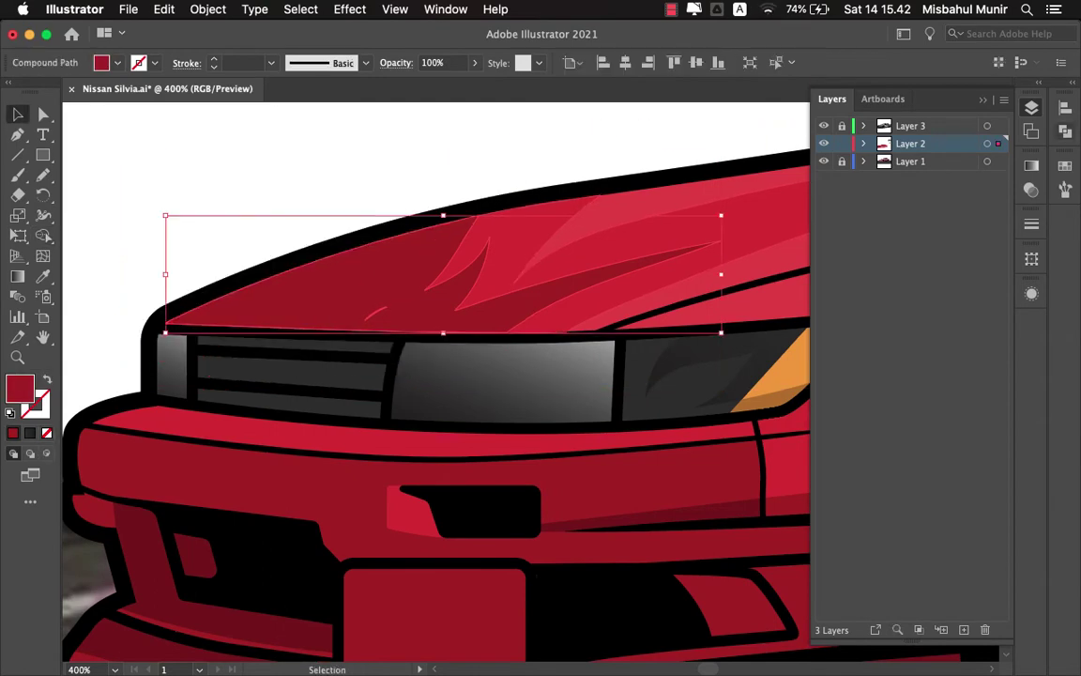
pyautogui.hotkey('ctrl', 'shift', 'F9')
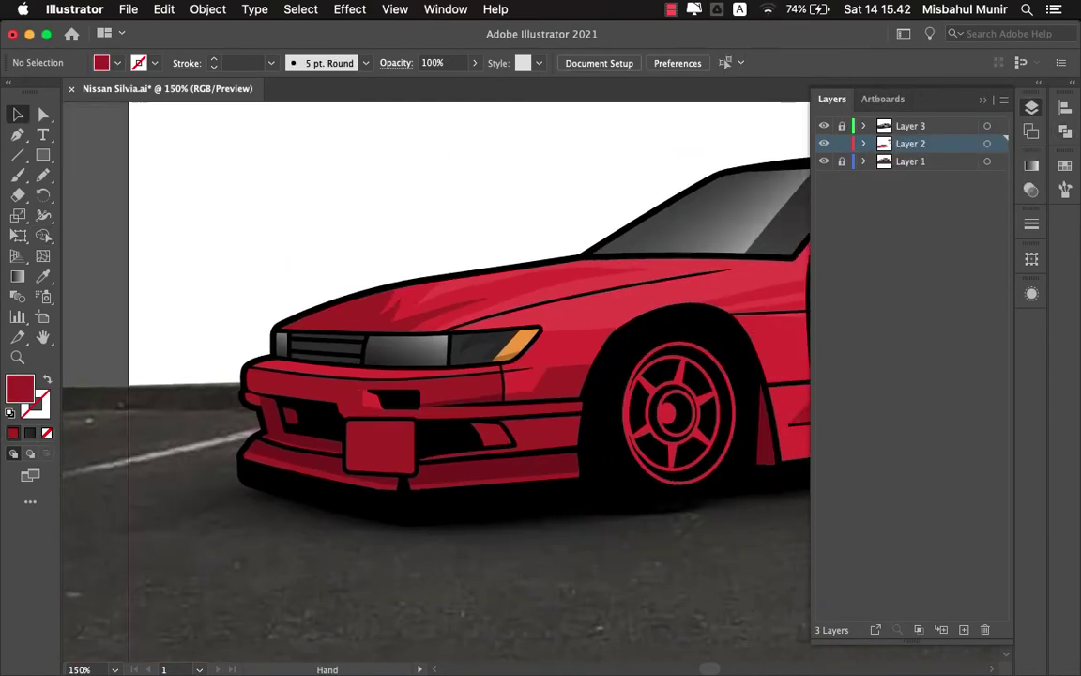
# - Give the hood streaks a darker red fill
pyautogui.hotkey('ctrl', 'a')
pyautogui.doubleClick(20, 388)
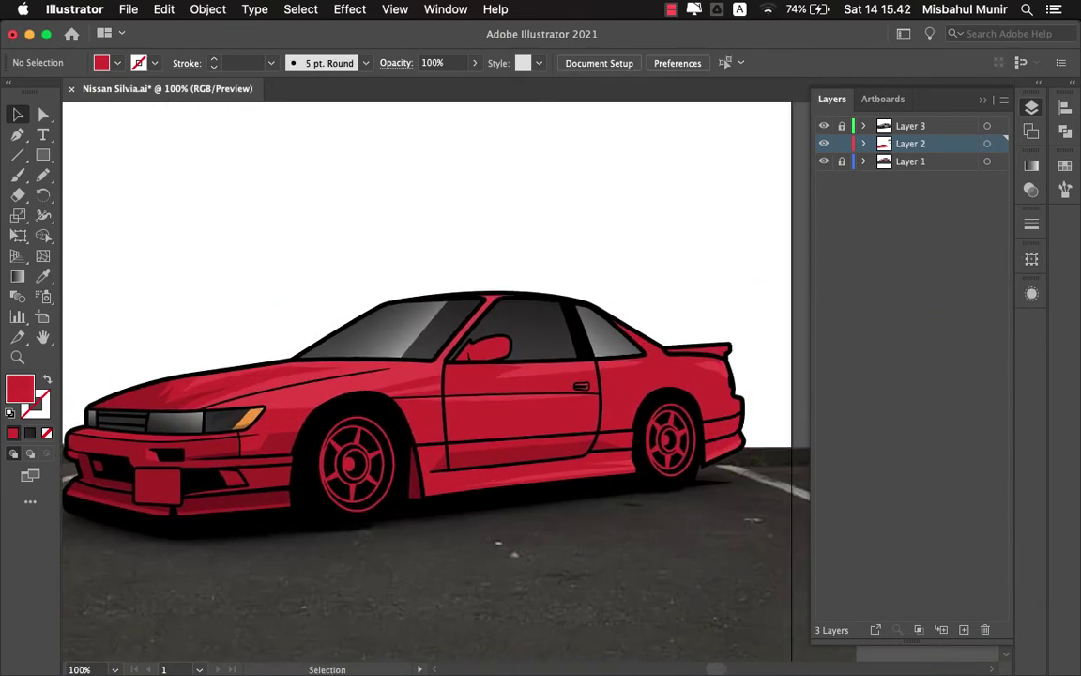
pyautogui.hotkey('ctrl', '+')
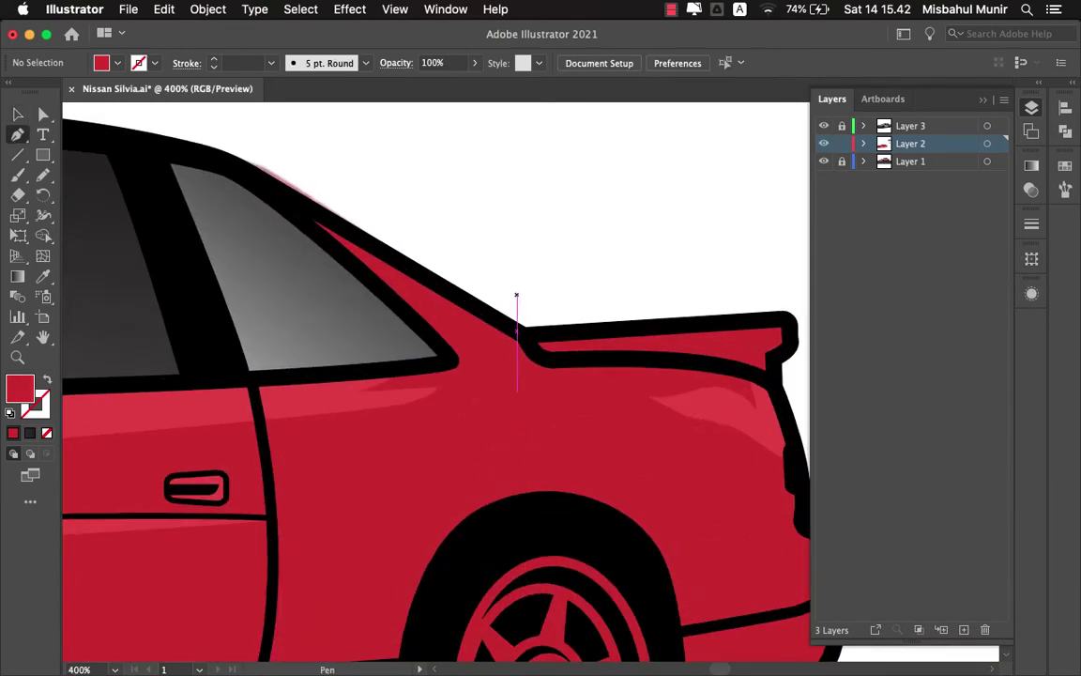
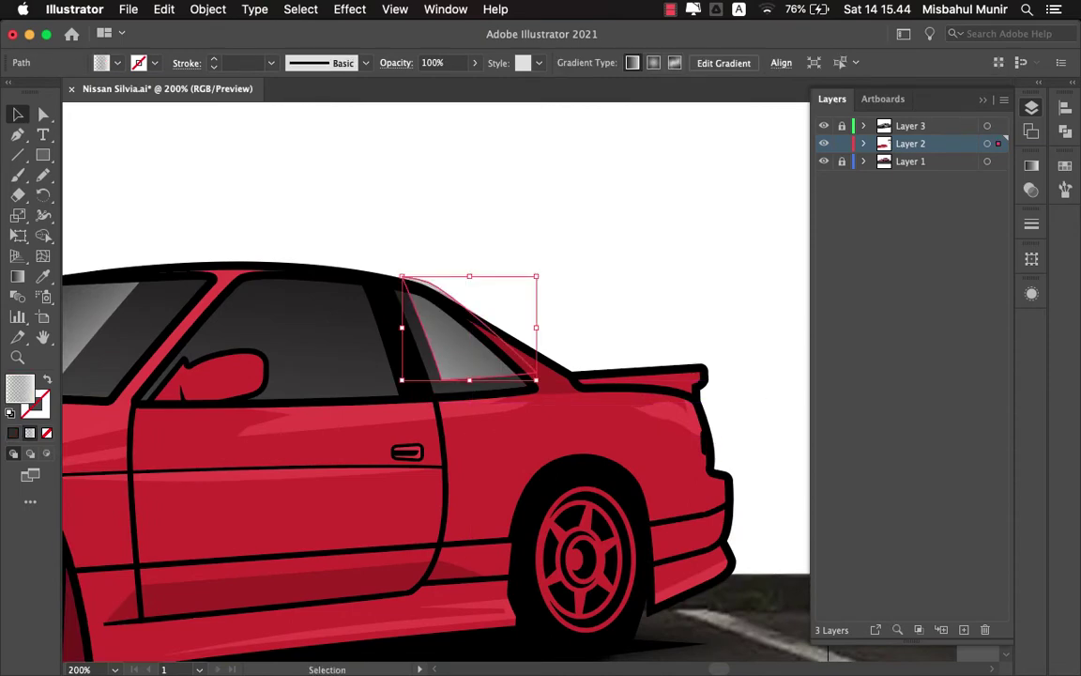
# - Stretch the rear window's grey reflection shape up past the roofline, then fit the artboard in view
pyautogui.moveTo(548, 286); pyautogui.dragTo(560, 271)
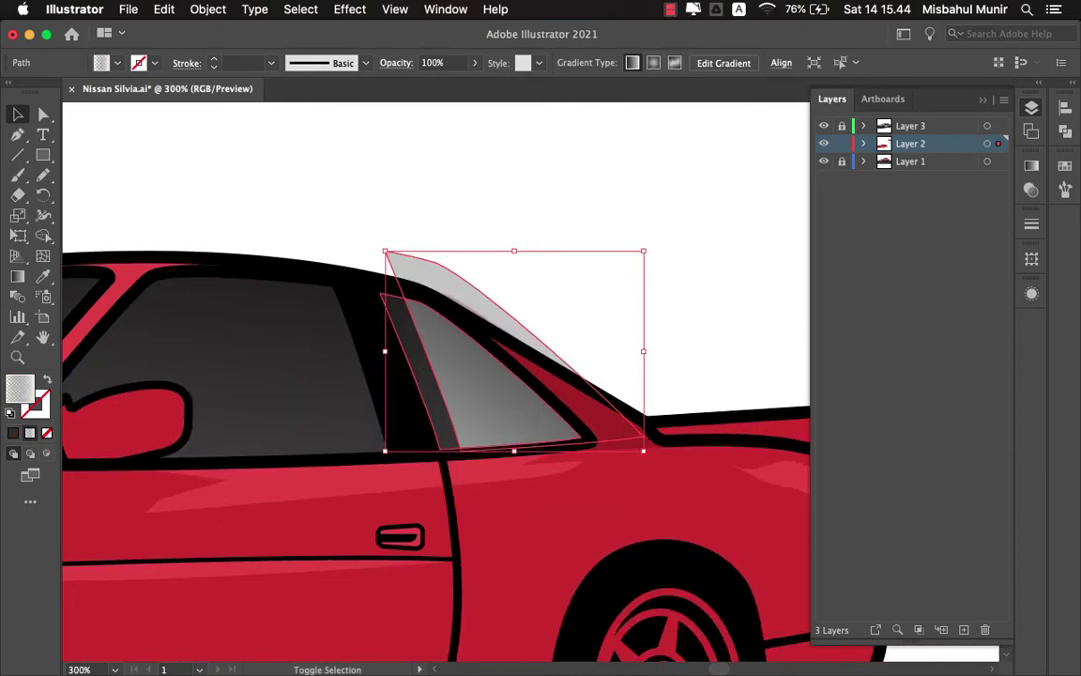
pyautogui.hotkey('ctrl', 'shift', 'a')
pyautogui.hotkey('ctrl', '0')
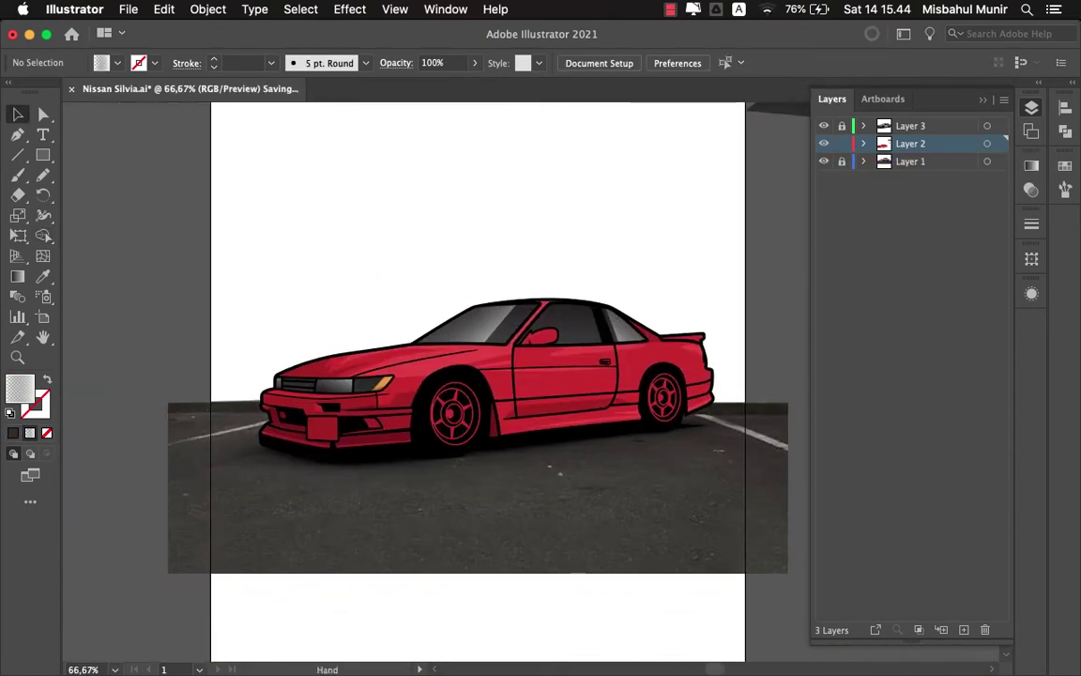
pyautogui.hotkey('ctrl', '+')
pyautogui.hotkey('ctrl', '+')
# - Draw a flame outline rising from the headlight and fill it orange
pyautogui.hotkey('ctrl', '+')
pyautogui.hotkey('ctrl', '+')
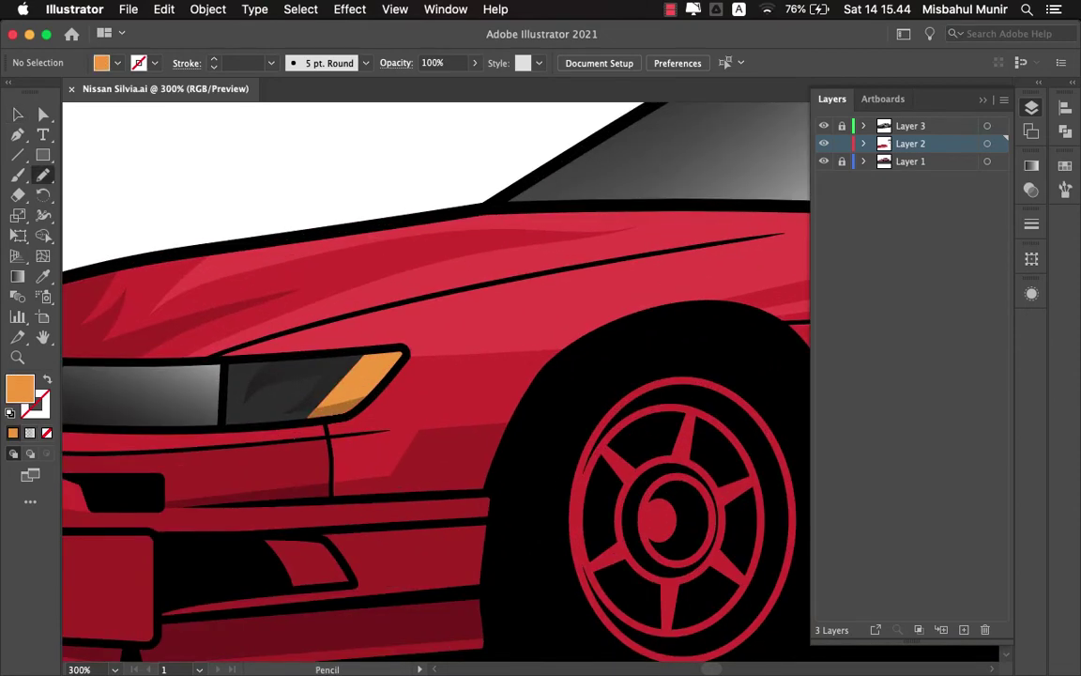
pyautogui.hotkey('ctrl', '+')
pyautogui.moveTo(368, 418); pyautogui.dragTo(737, 287)
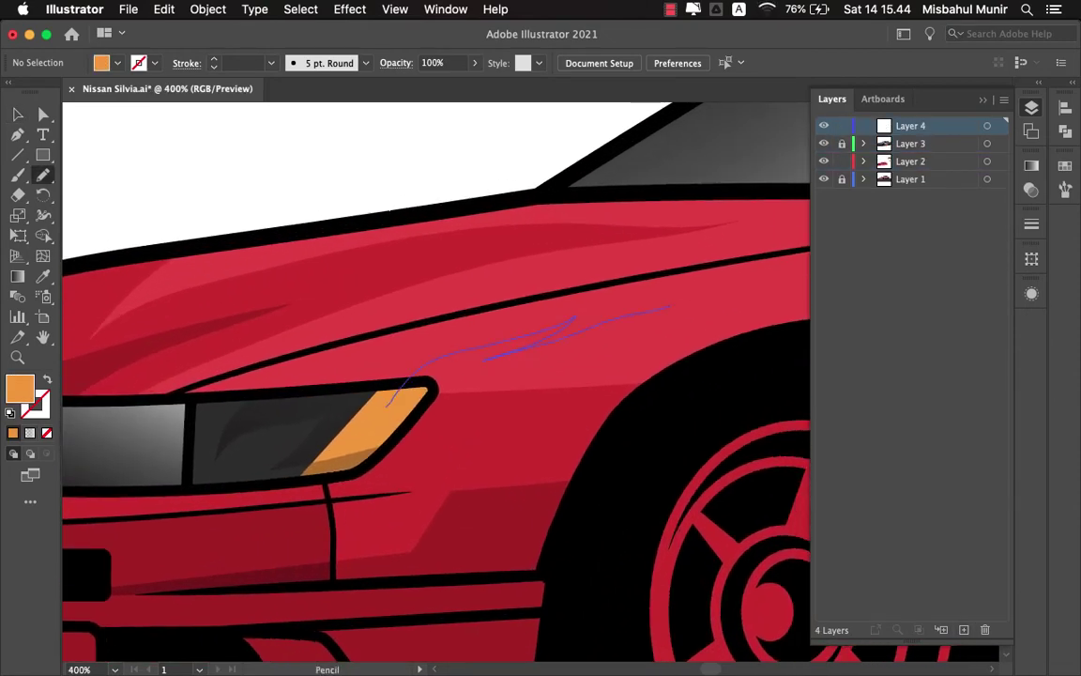
pyautogui.press('v')
pyautogui.press('Delete')
pyautogui.press('n')
pyautogui.hotkey('ctrl', '-')
pyautogui.hotkey('ctrl', '+')
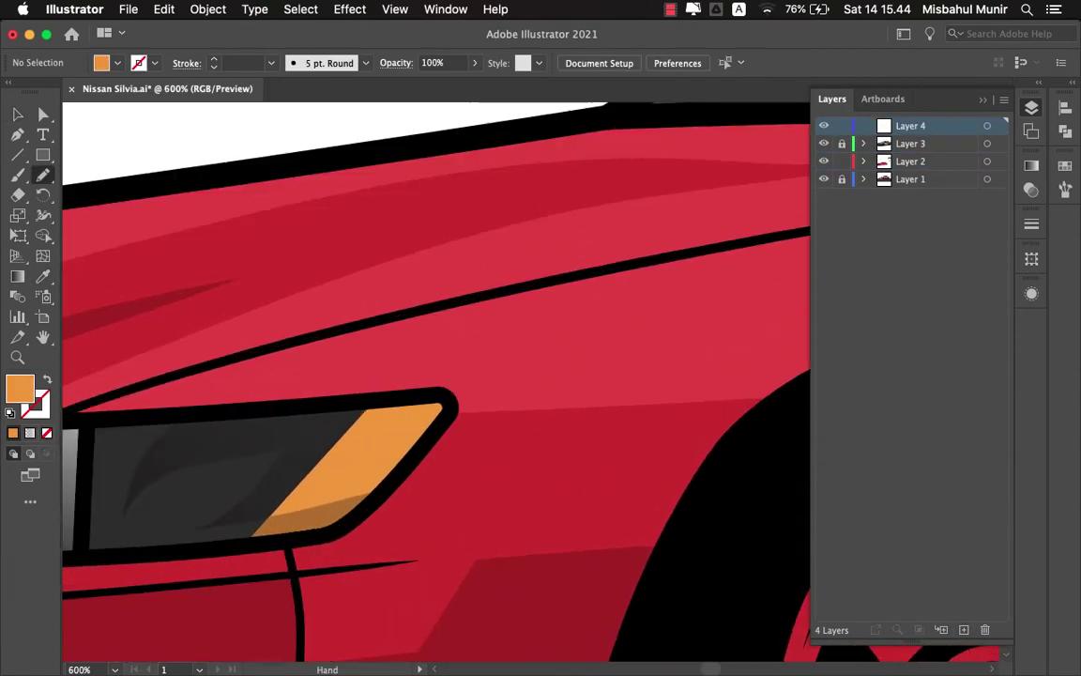
pyautogui.hotkey('ctrl', '+')
pyautogui.moveTo(225, 445)
pyautogui.mouseDown()
pyautogui.moveTo(347, 362)
pyautogui.moveTo(208, 477)
pyautogui.mouseUp()
pyautogui.scroll(-2, 509, 302)
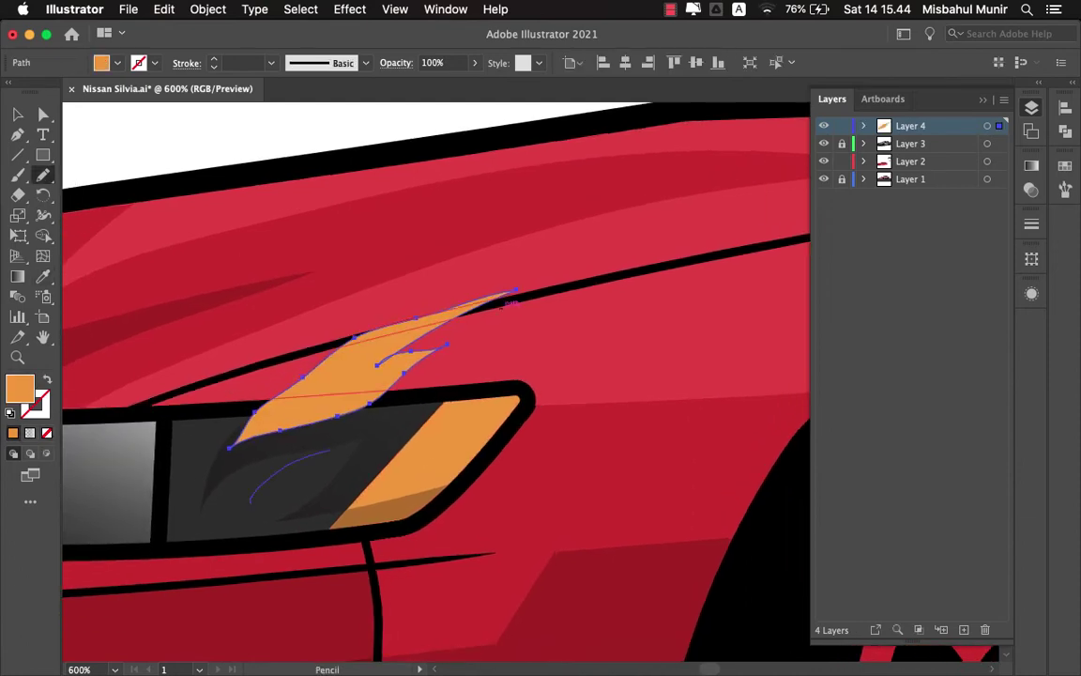
pyautogui.press('i')
pyautogui.click(394, 357)
pyautogui.hotkey('ctrl', '-')
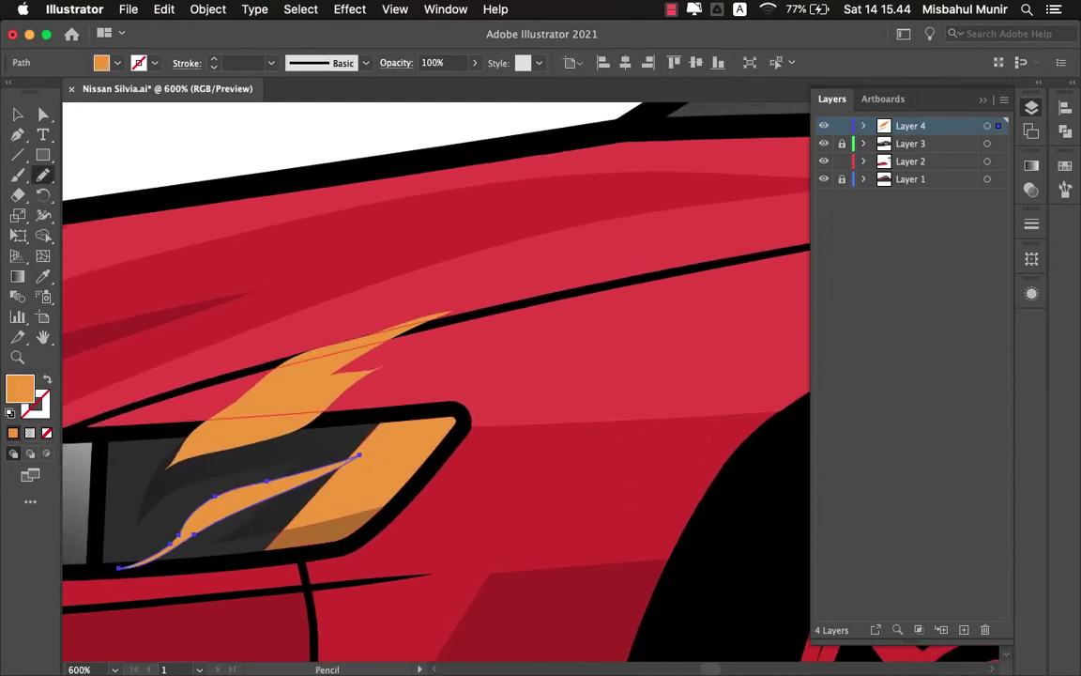
pyautogui.scroll(-1, 432, 376)
pyautogui.hotkey('ctrl', 'shift', 'a')
# - Draw a second orange flame streaking across the headlight
pyautogui.hotkey('ctrl', '-')
pyautogui.press('n')
pyautogui.hotkey('ctrl', '+')
pyautogui.hotkey('ctrl', '+')
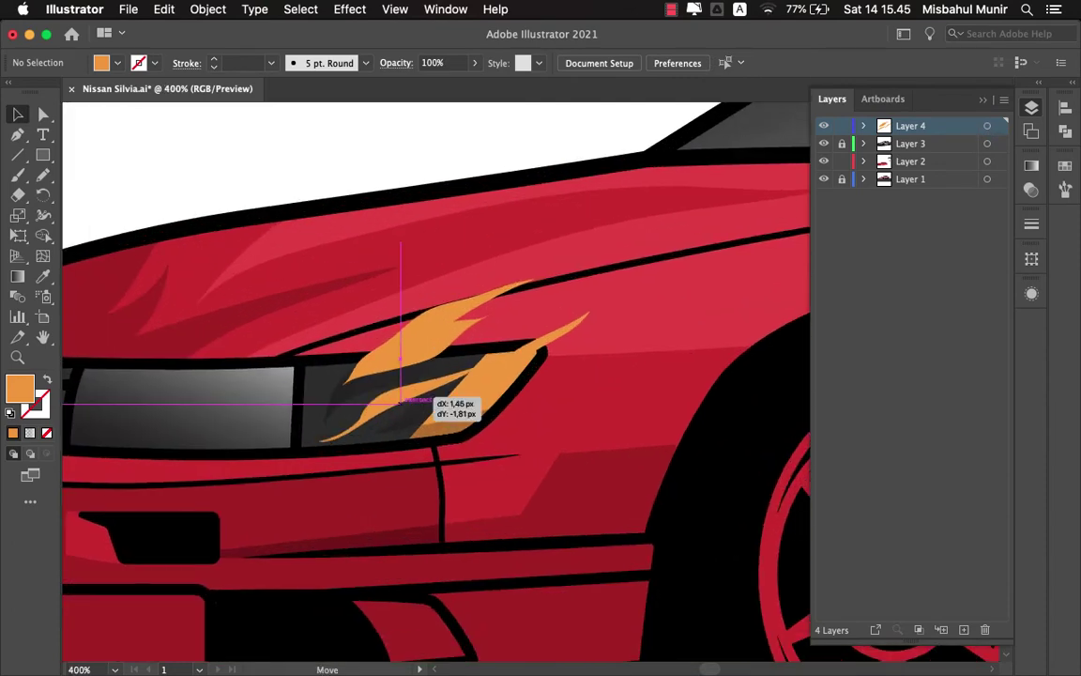
pyautogui.moveTo(651, 313); pyautogui.dragTo(410, 441)
pyautogui.hotkey('ctrl', '-')
pyautogui.moveTo(567, 312); pyautogui.dragTo(410, 398)
pyautogui.press('i')
pyautogui.click(312, 362)
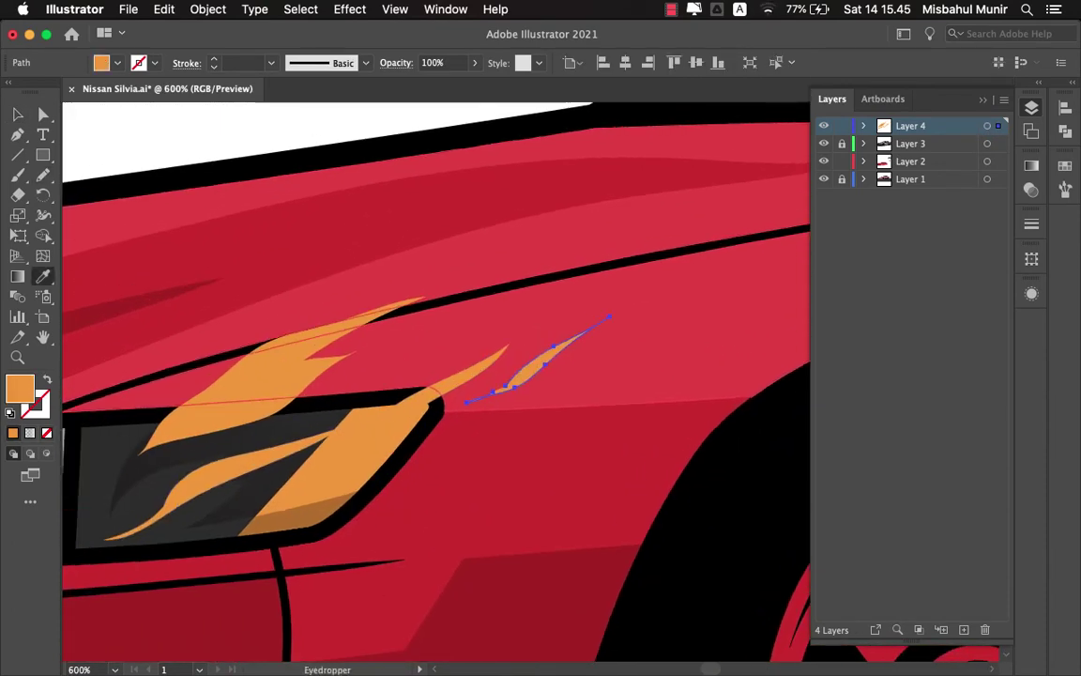
pyautogui.hotkey('ctrl', 'shift', 'a')
# - Draw an orange flame shape at the car's front corner
pyautogui.hotkey('ctrl', '-')
pyautogui.hotkey('ctrl', '-')
pyautogui.hotkey('ctrl', '+')
pyautogui.hotkey('ctrl', '+')
pyautogui.hotkey('ctrl', '+')
pyautogui.press('n')
pyautogui.moveTo(423, 270); pyautogui.dragTo(333, 465)
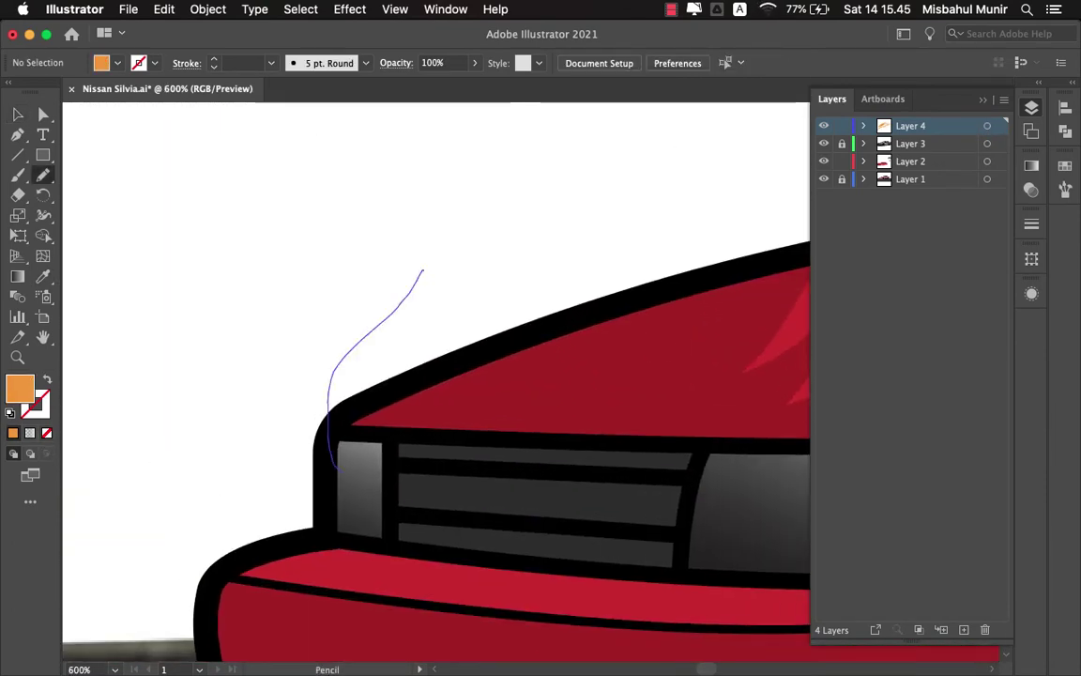
pyautogui.hotkey('ctrl', '-')
pyautogui.press('i')
pyautogui.click(732, 399)
pyautogui.hotkey('ctrl', 'shift', 'a')
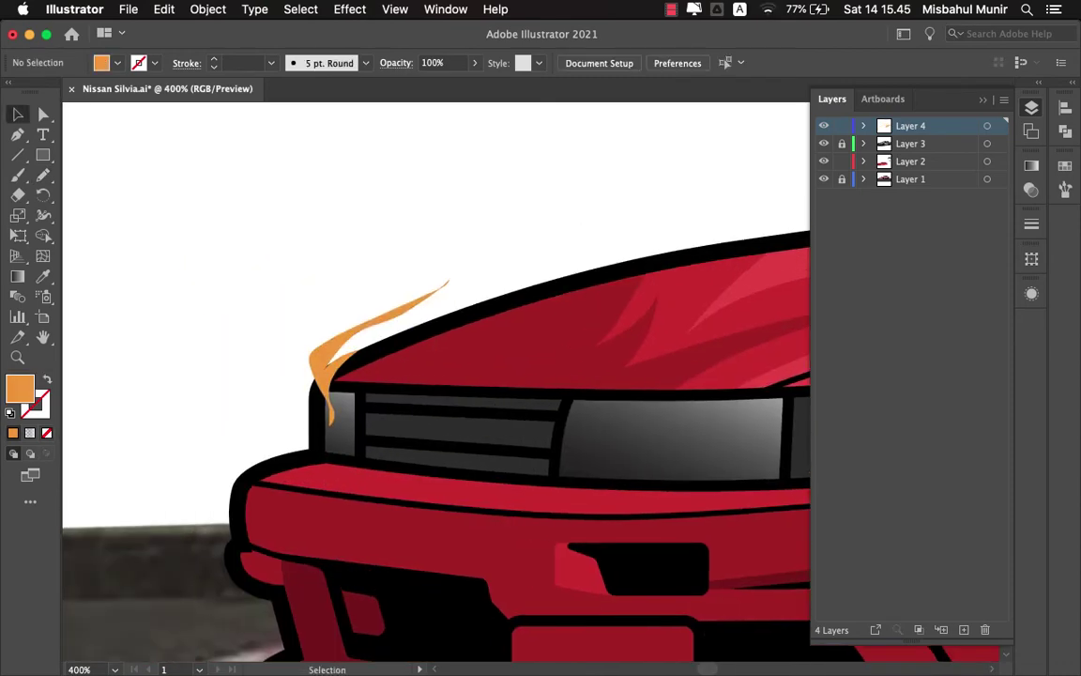
pyautogui.press('n')
pyautogui.hotkey('ctrl', '+')
pyautogui.hotkey('ctrl', '+')
pyautogui.press('i')
pyautogui.click(422, 253)
pyautogui.hotkey('ctrl', 'shift', 'a')
# - Add two more flames at the front corner, one beside the grille
pyautogui.hotkey('ctrl', '+')
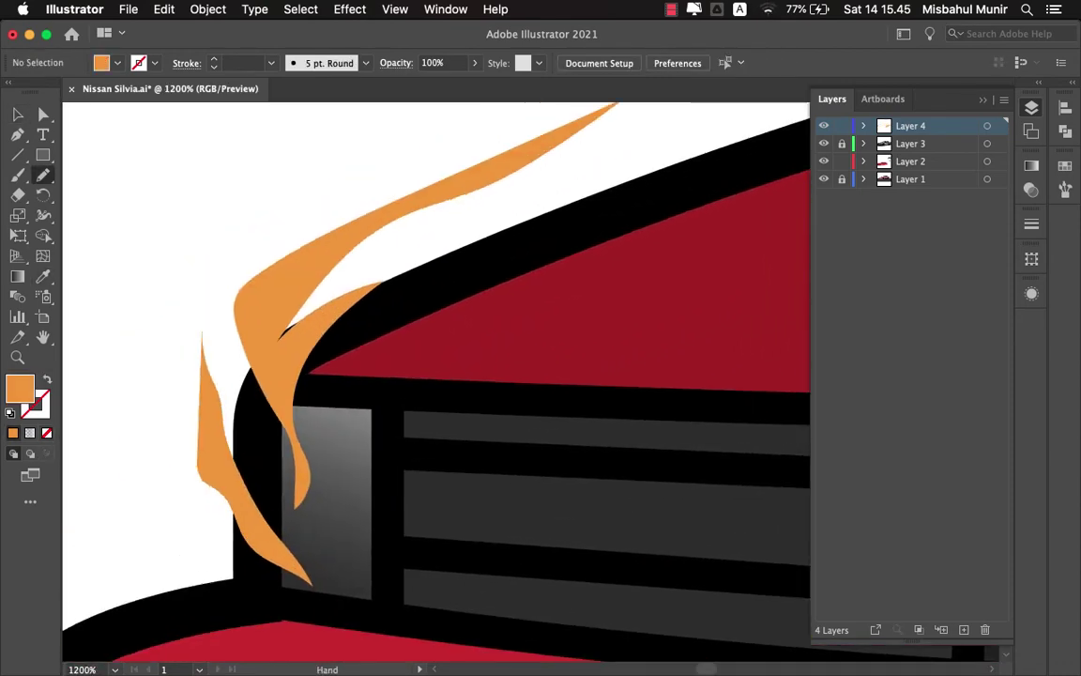
pyautogui.press('n')
pyautogui.moveTo(268, 410); pyautogui.dragTo(272, 549)
pyautogui.hotkey('ctrl', 'shift', 'a')
pyautogui.press('n')
pyautogui.hotkey('ctrl', '-')
pyautogui.hotkey('ctrl', '-')
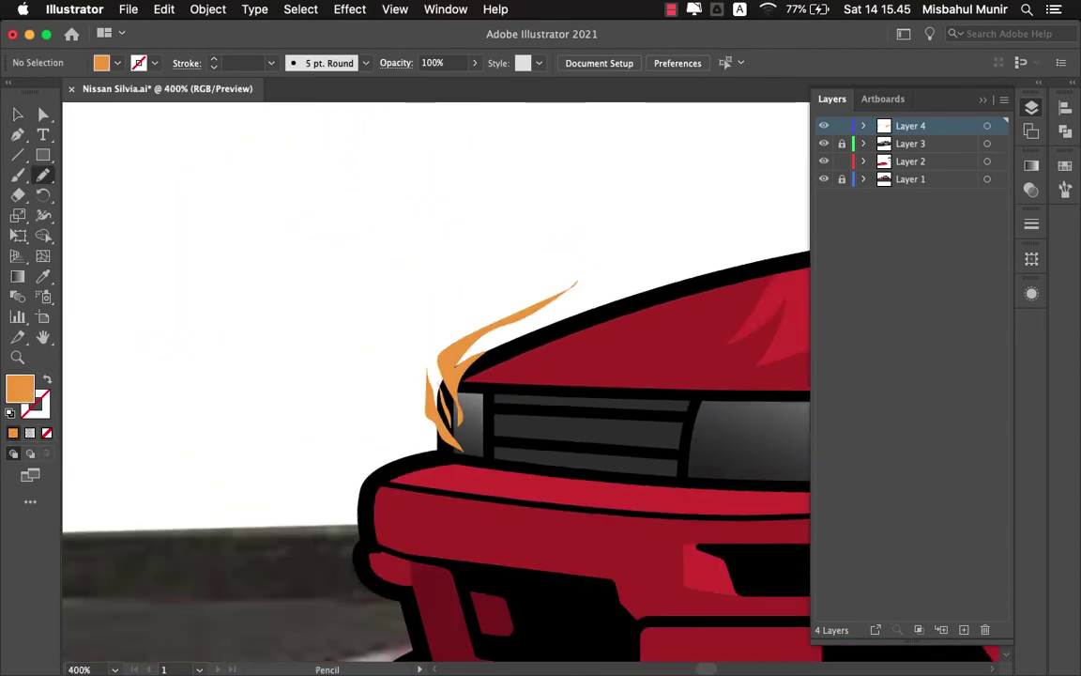
pyautogui.hotkey('ctrl', '-')
pyautogui.hotkey('ctrl', '+')
pyautogui.hotkey('ctrl', '+')
pyautogui.hotkey('ctrl', '+')
pyautogui.moveTo(291, 349); pyautogui.dragTo(212, 432)
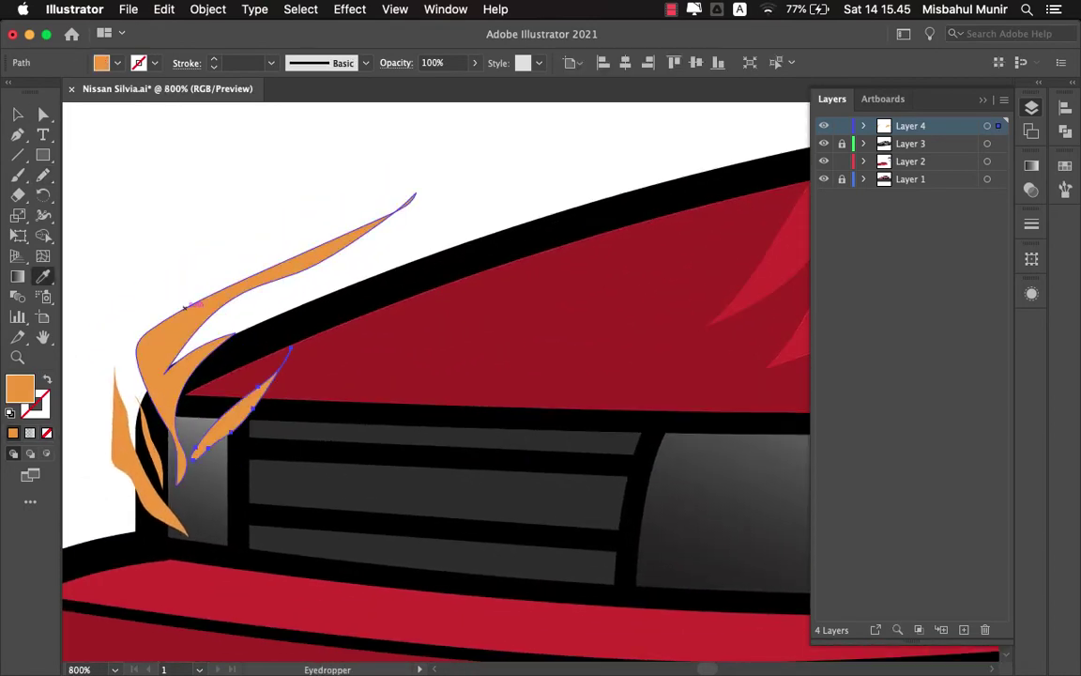
pyautogui.hotkey('ctrl', 'shift', 'a')
pyautogui.press('v')
pyautogui.hotkey('ctrl', '-')
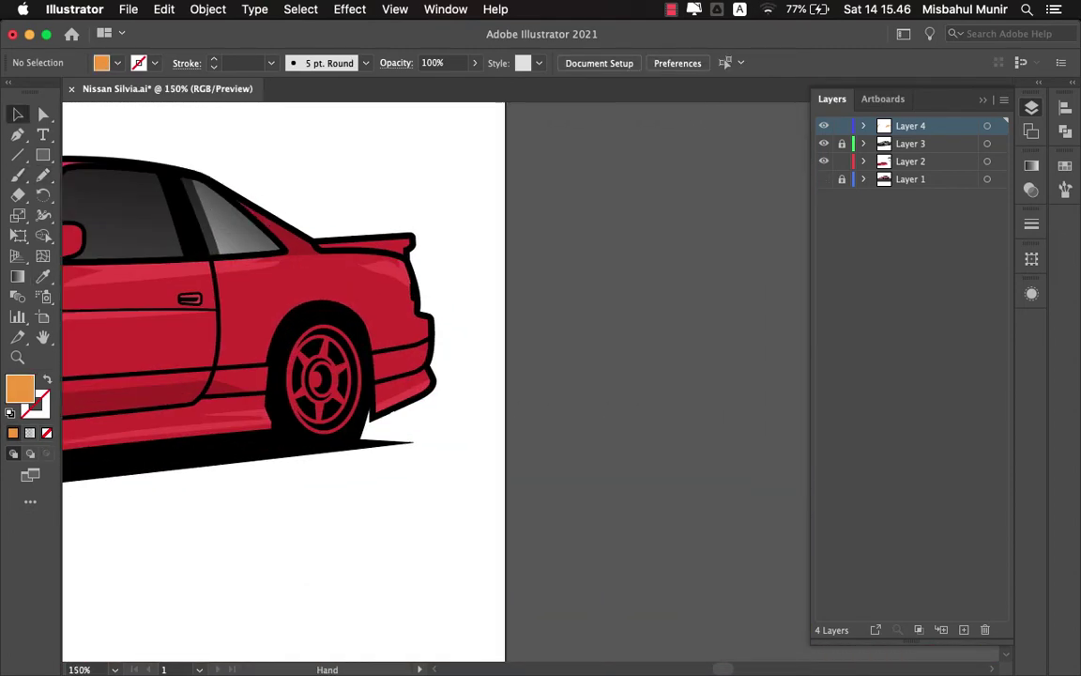
# - Place a spike point behind the rear wheel, then zoom out to the whole car
pyautogui.click(584, 407)
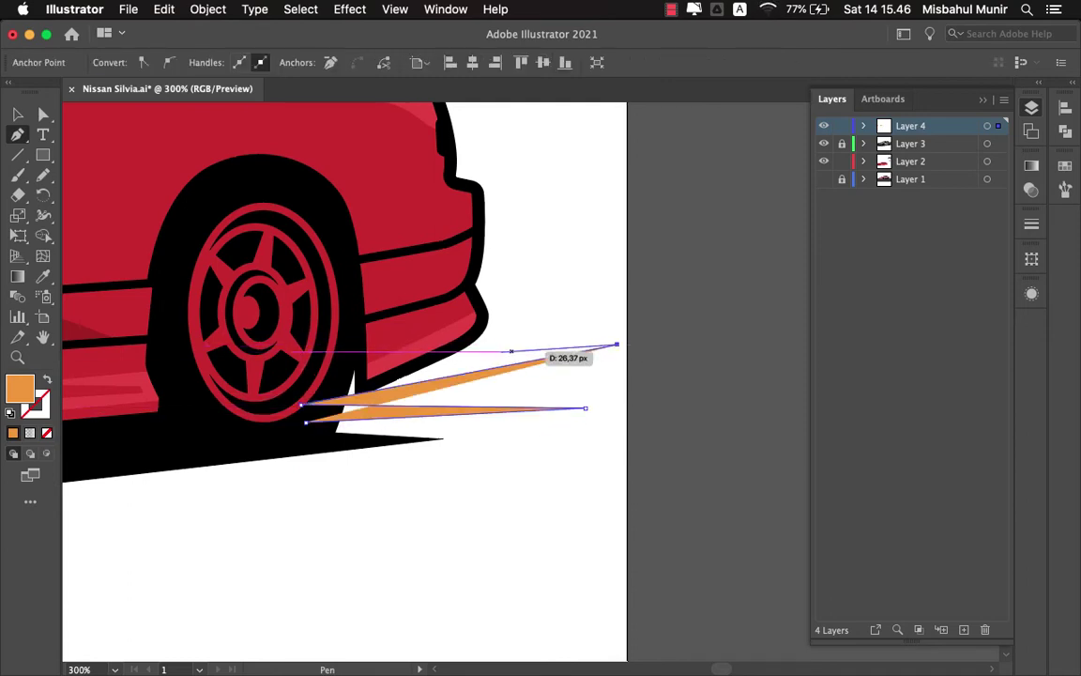
pyautogui.press('v')
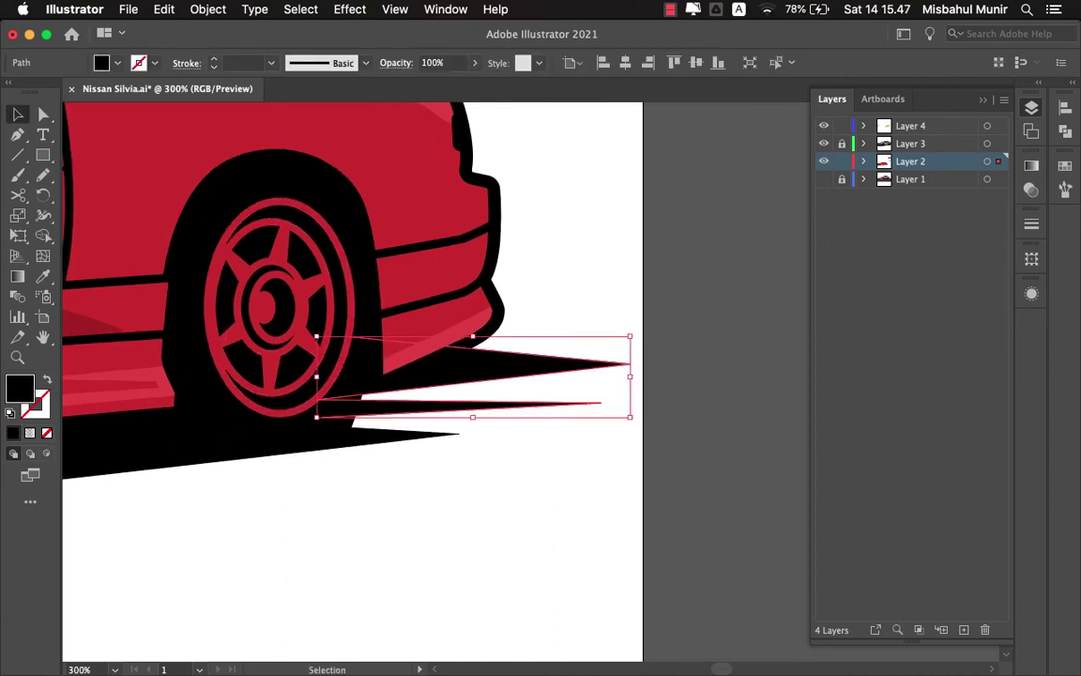
pyautogui.hotkey('ctrl', 'shift', 'a')
pyautogui.hotkey('ctrl', '-')
pyautogui.hotkey('ctrl', '-')
pyautogui.hotkey('ctrl', '-')
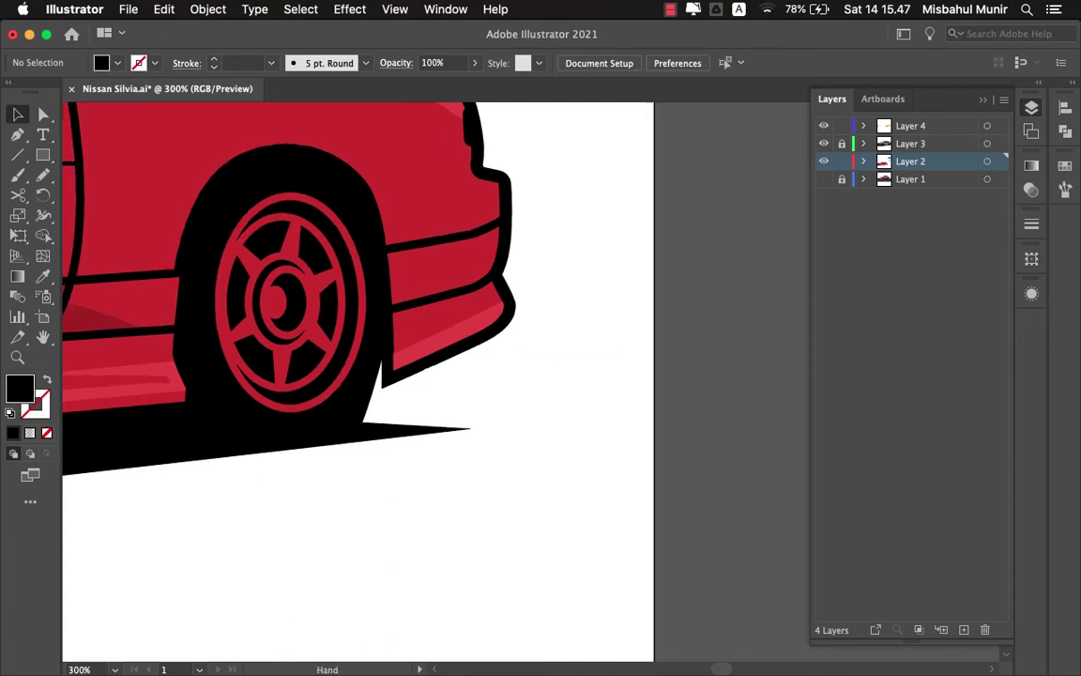
pyautogui.hotkey('ctrl', '-')
# - Delete the background road photo layer together with its artwork
pyautogui.click(910, 179)
pyautogui.click(984, 629)
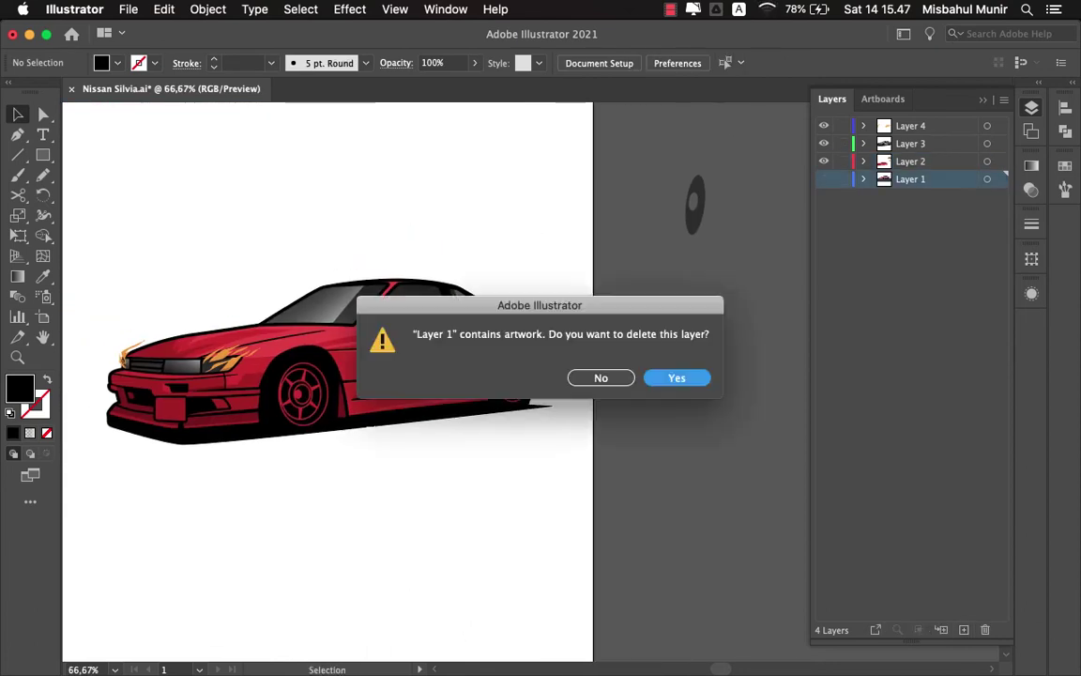
pyautogui.press('Return')
pyautogui.hotkey('ctrl', '0')
pyautogui.click(986, 160)
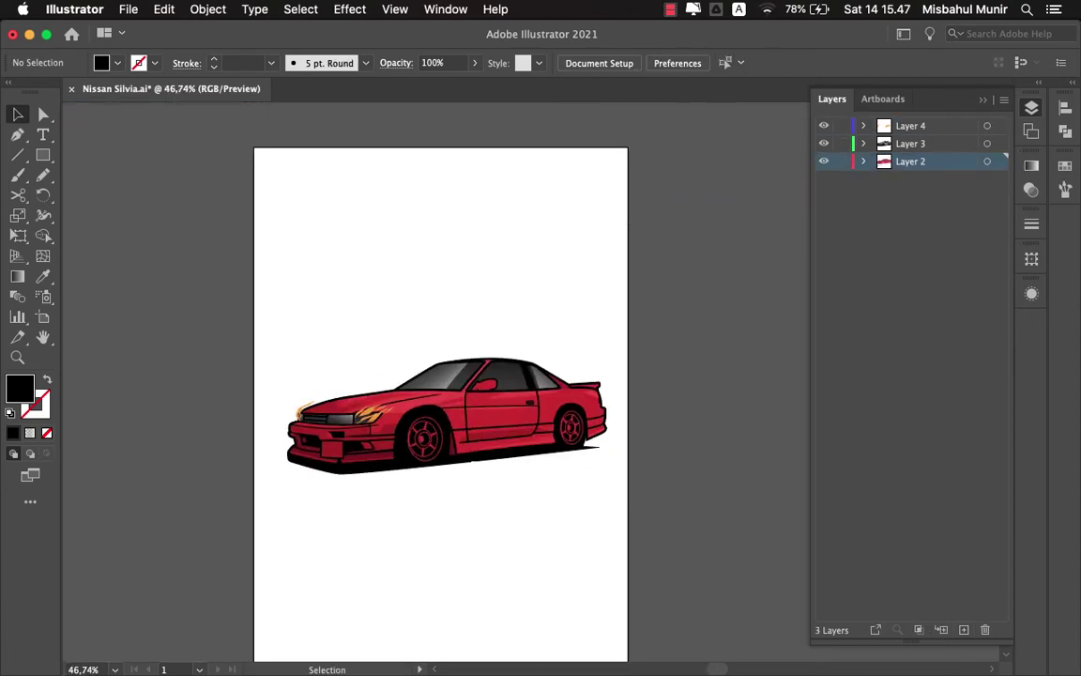
# - Group all the artwork and shrink the car, moving it lower on the page
pyautogui.hotkey('ctrl', 'a')
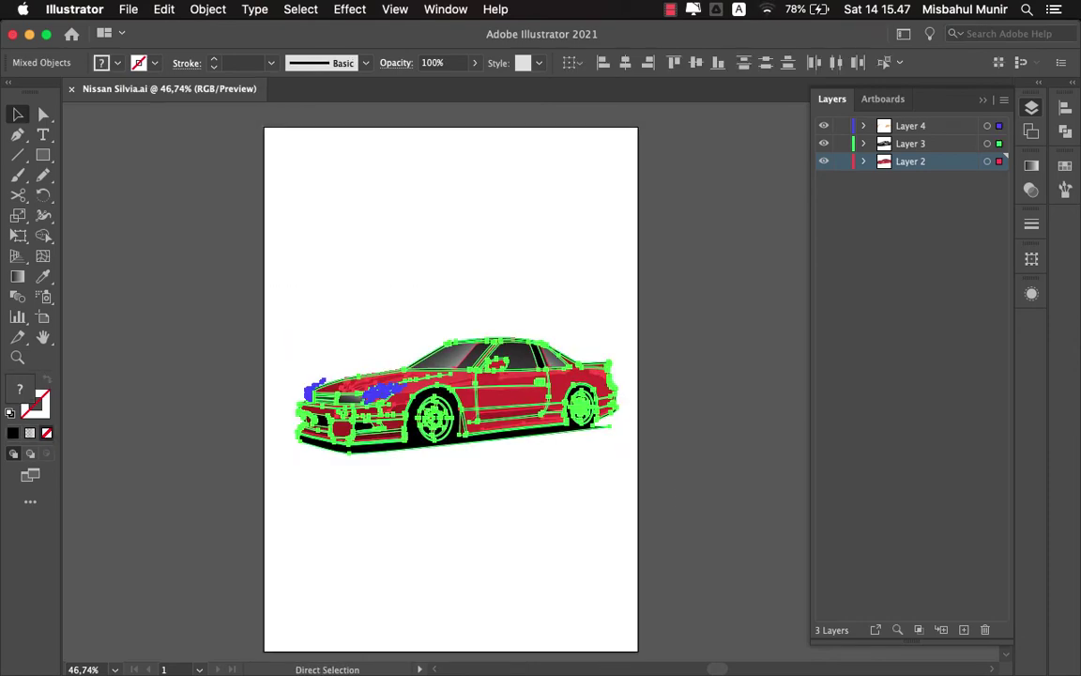
pyautogui.hotkey('ctrl', 'g')
pyautogui.moveTo(617, 324); pyautogui.dragTo(616, 349)
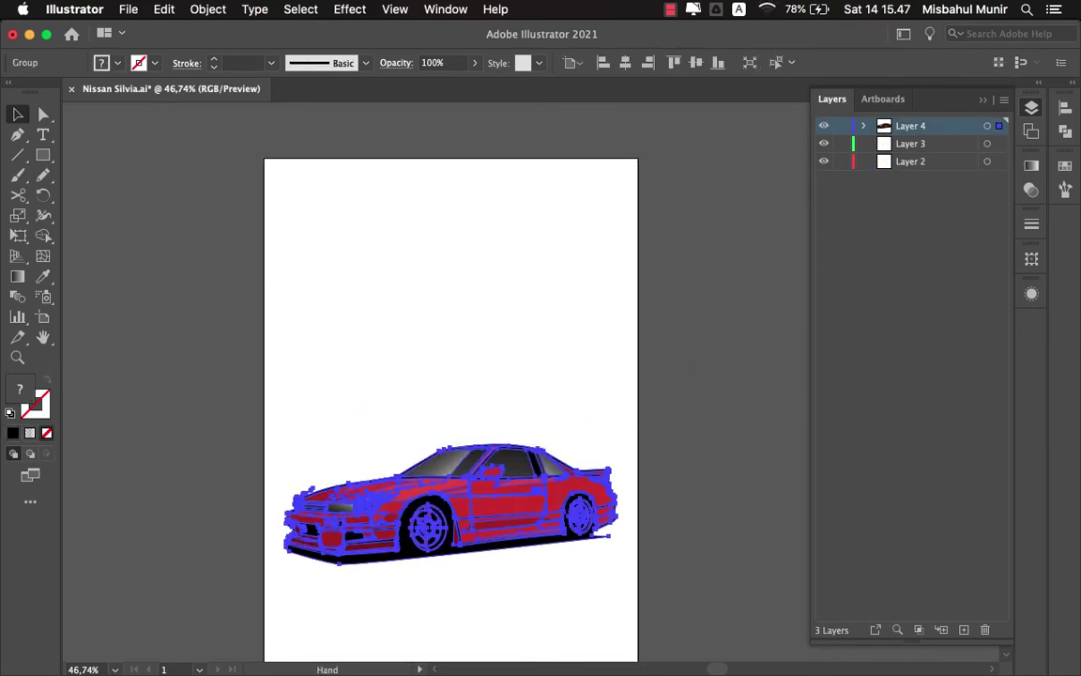
# - Draw a tall black bar and duplicate it into three side-by-side bars above the car
pyautogui.press('m')
pyautogui.moveTo(377, 204); pyautogui.dragTo(460, 466)
pyautogui.hotkey('ctrl', '+')
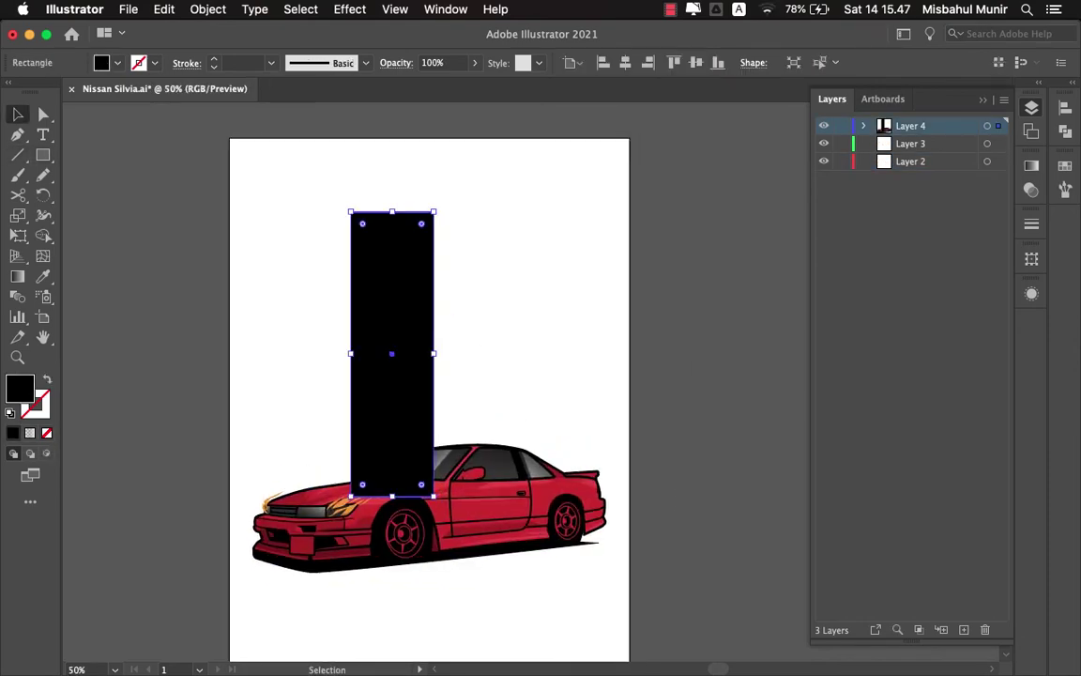
pyautogui.moveTo(391, 357); pyautogui.dragTo(477, 357)
pyautogui.moveTo(484, 483); pyautogui.dragTo(484, 482)
pyautogui.hotkey('ctrl', 'd')
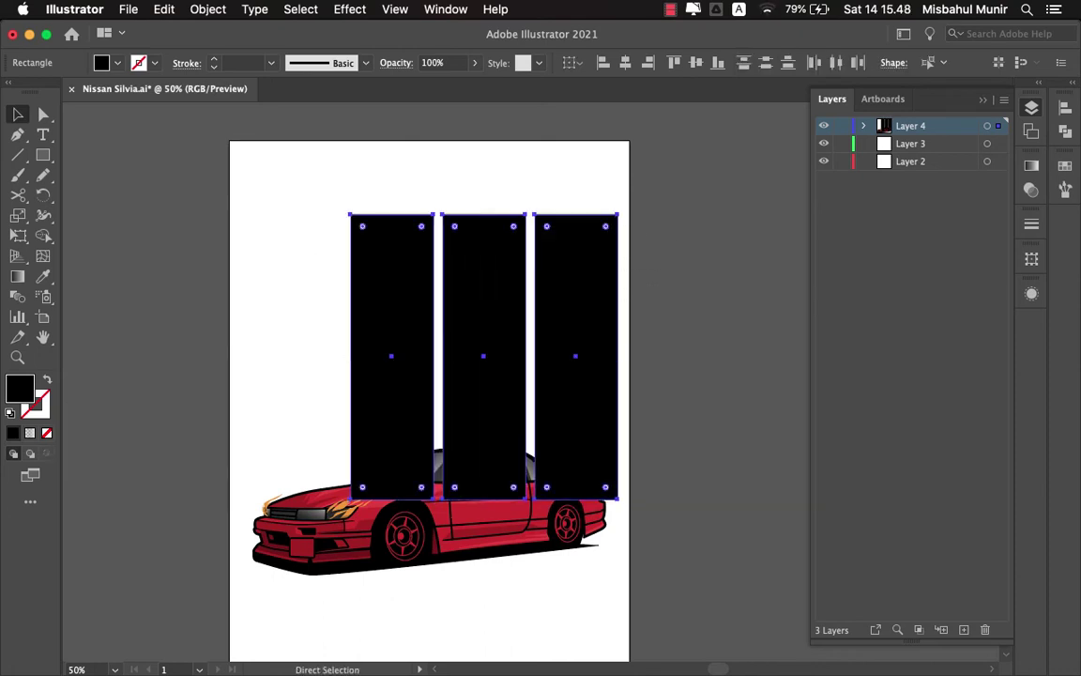
pyautogui.moveTo(485, 357); pyautogui.dragTo(442, 292)
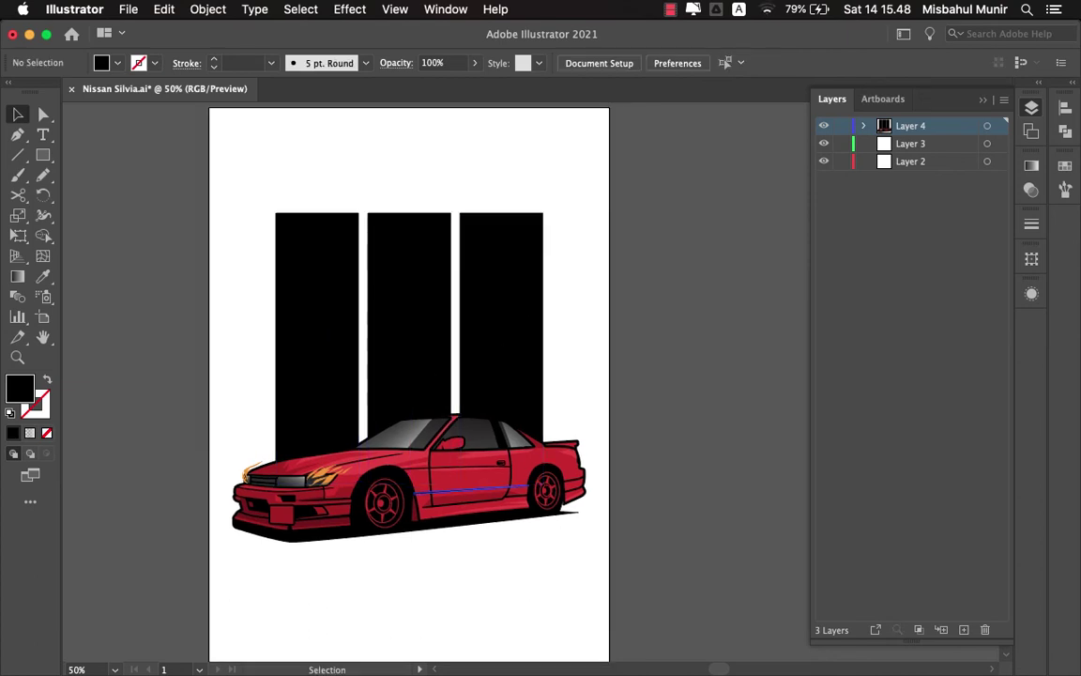
pyautogui.doubleClick(501, 349)
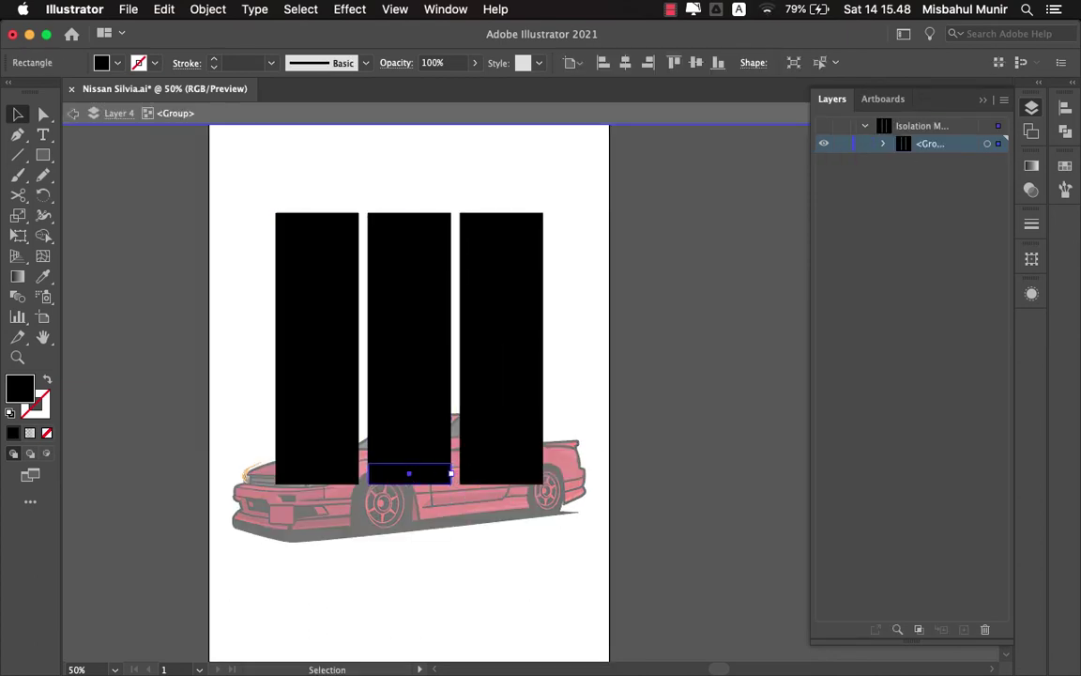
pyautogui.press('Escape')
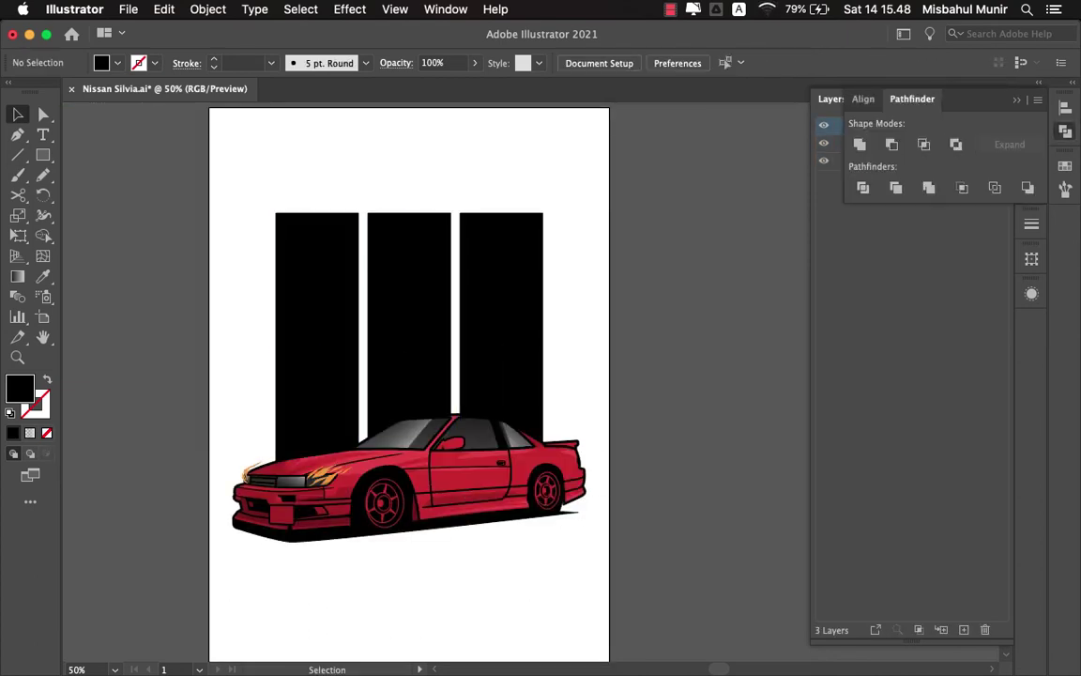
pyautogui.click(383, 504)
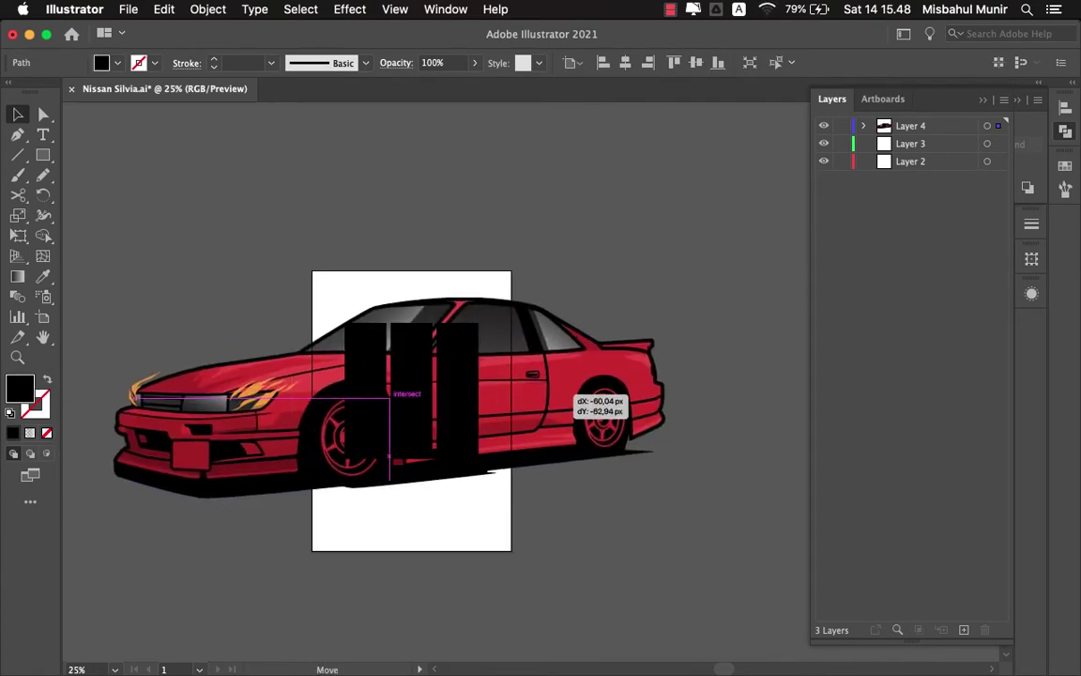
# - Mirror the car horizontally and clip it with the three bars
pyautogui.moveTo(482, 393); pyautogui.dragTo(560, 381)
pyautogui.rightClick(496, 385)
pyautogui.click(703, 574)
pyautogui.click(895, 465)
pyautogui.moveTo(619, 413); pyautogui.dragTo(651, 423)
pyautogui.keyDown('shift'); pyautogui.click(394, 375); pyautogui.keyUp('shift')
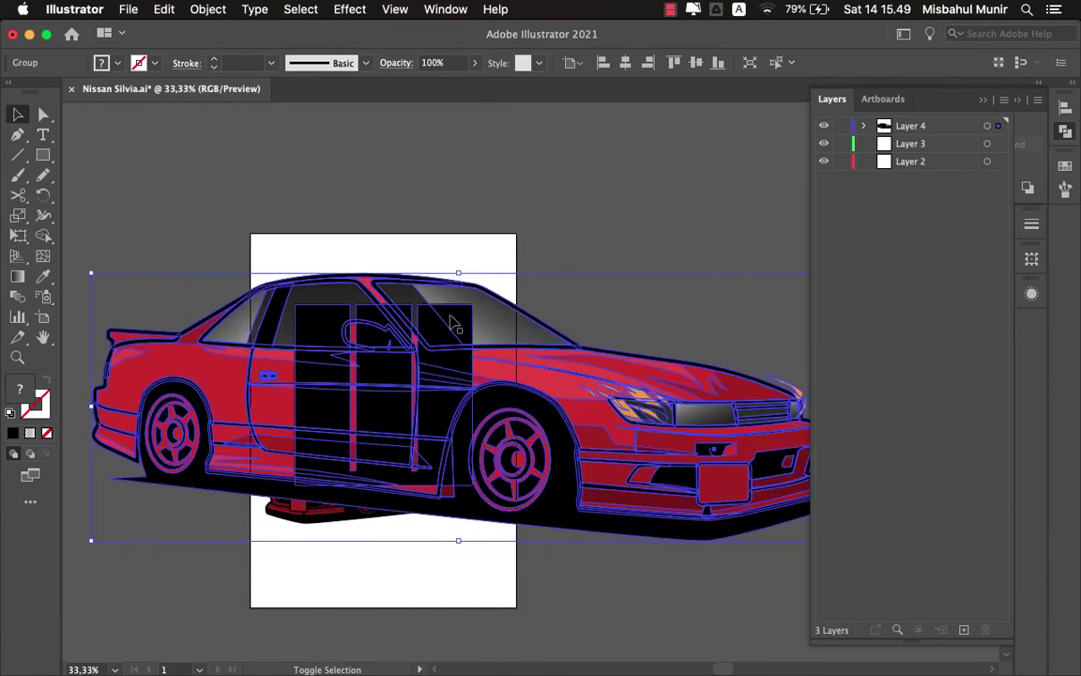
pyautogui.rightClick(455, 324)
# - Shift the car inside the bar mask so the bars show its wheel and flames
pyautogui.doubleClick(464, 380)
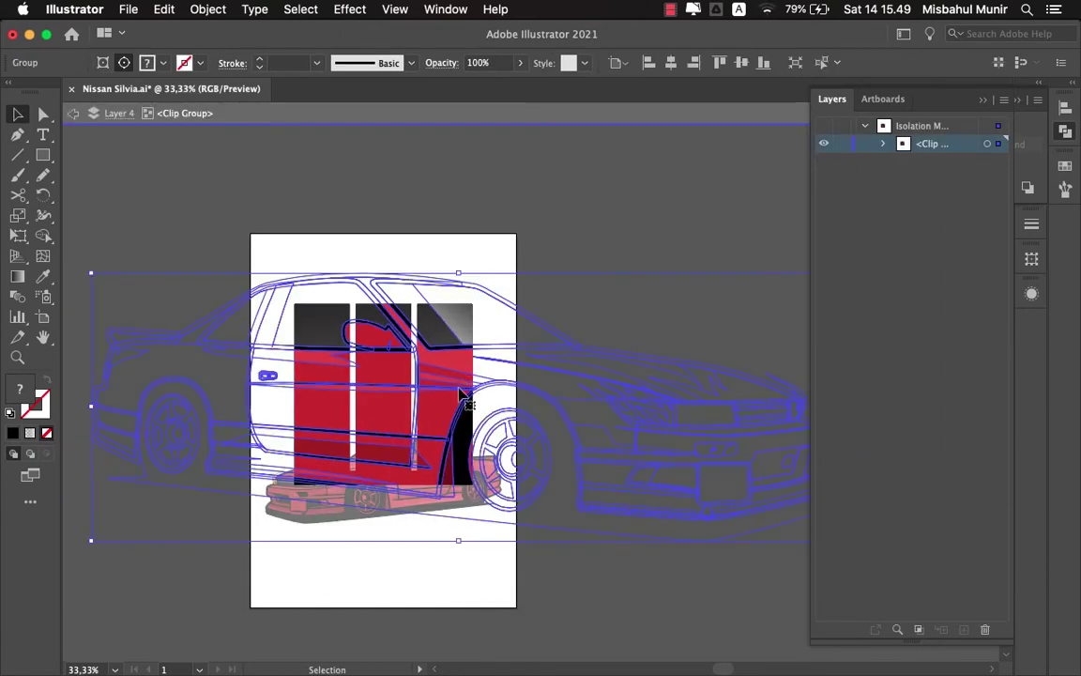
pyautogui.moveTo(465, 380); pyautogui.dragTo(249, 355)
pyautogui.doubleClick(601, 290)
pyautogui.moveTo(511, 340); pyautogui.dragTo(548, 330)
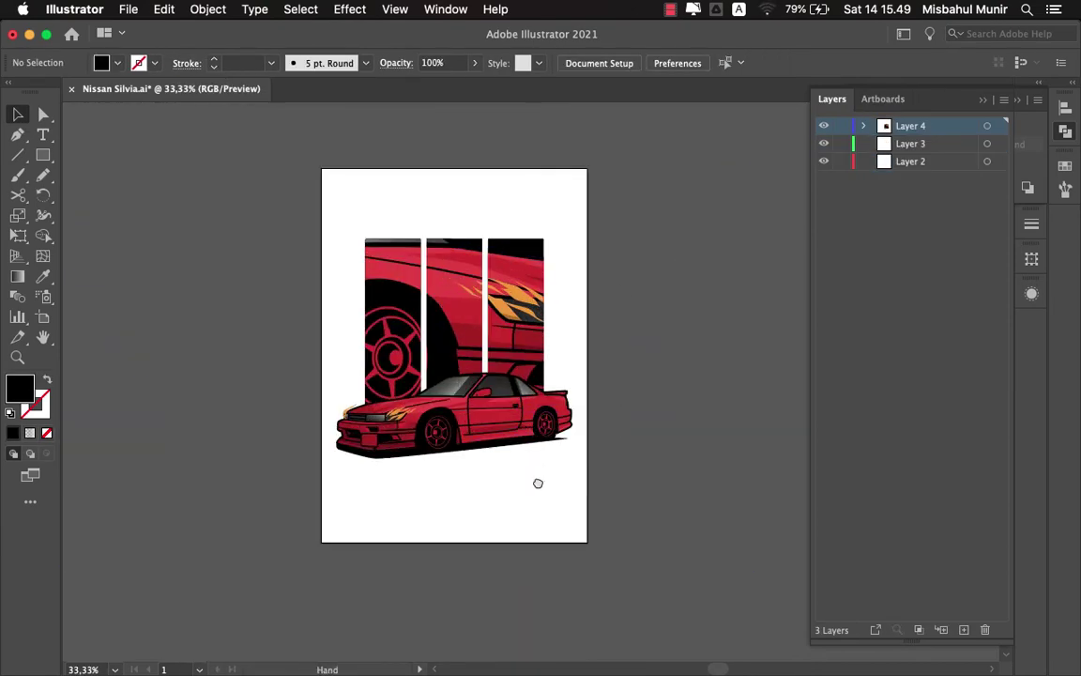
pyautogui.moveTo(538, 484); pyautogui.dragTo(529, 527)
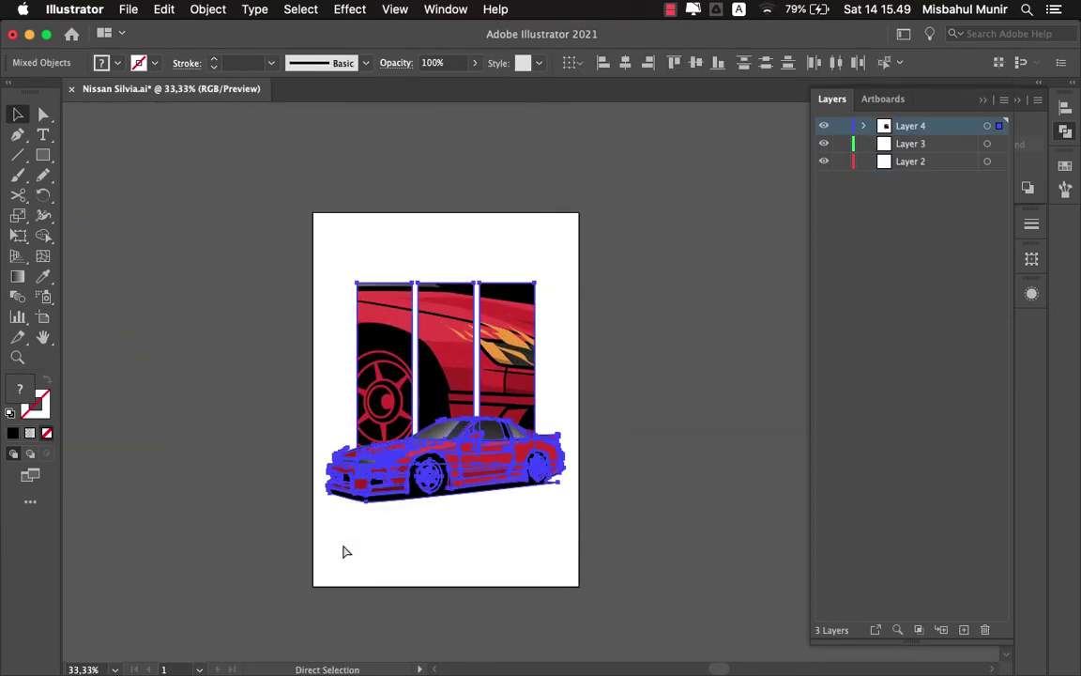
pyautogui.press('v')
pyautogui.moveTo(345, 550); pyautogui.dragTo(625, 367)
pyautogui.scroll(1, 562, 425)
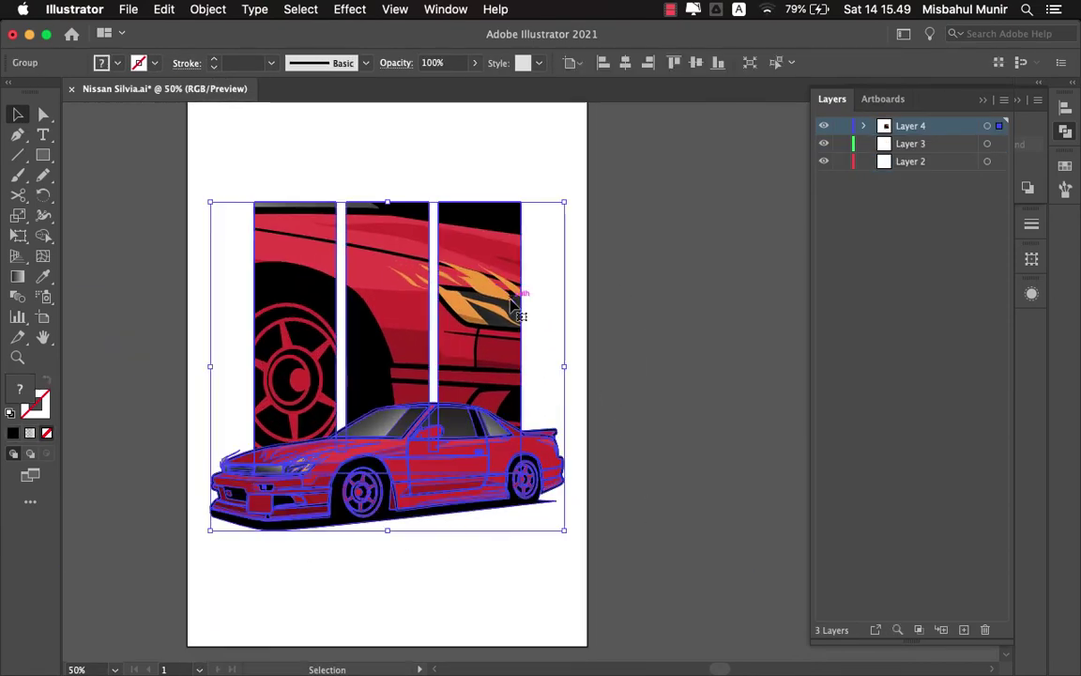
pyautogui.doubleClick(460, 282)
pyautogui.doubleClick(169, 284)
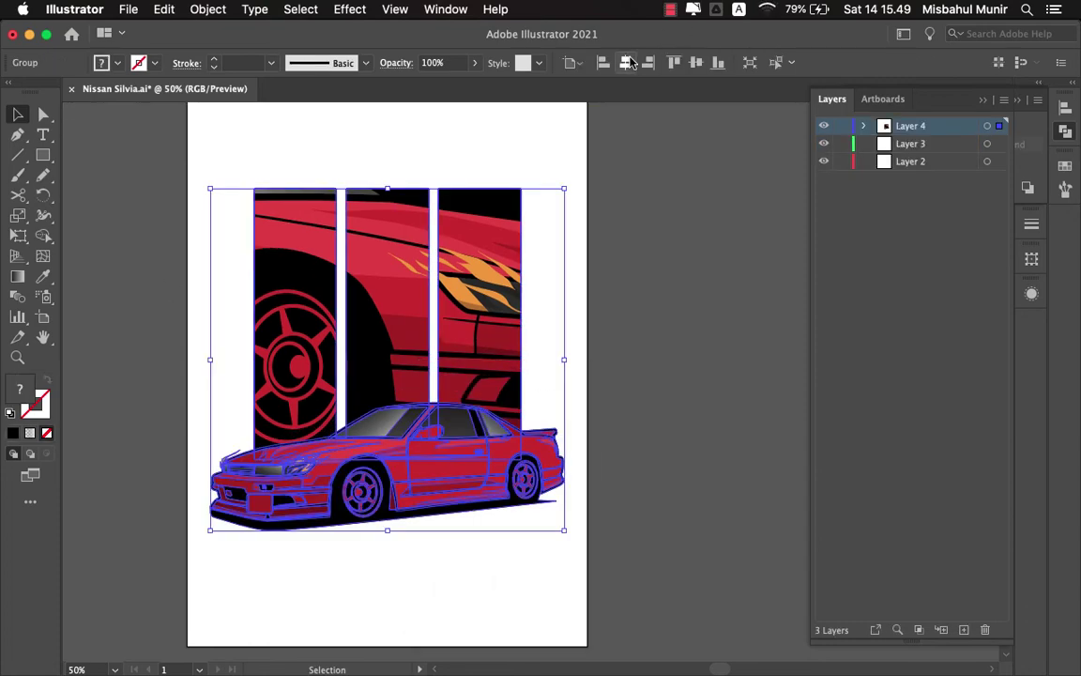
pyautogui.rightClick(463, 391)
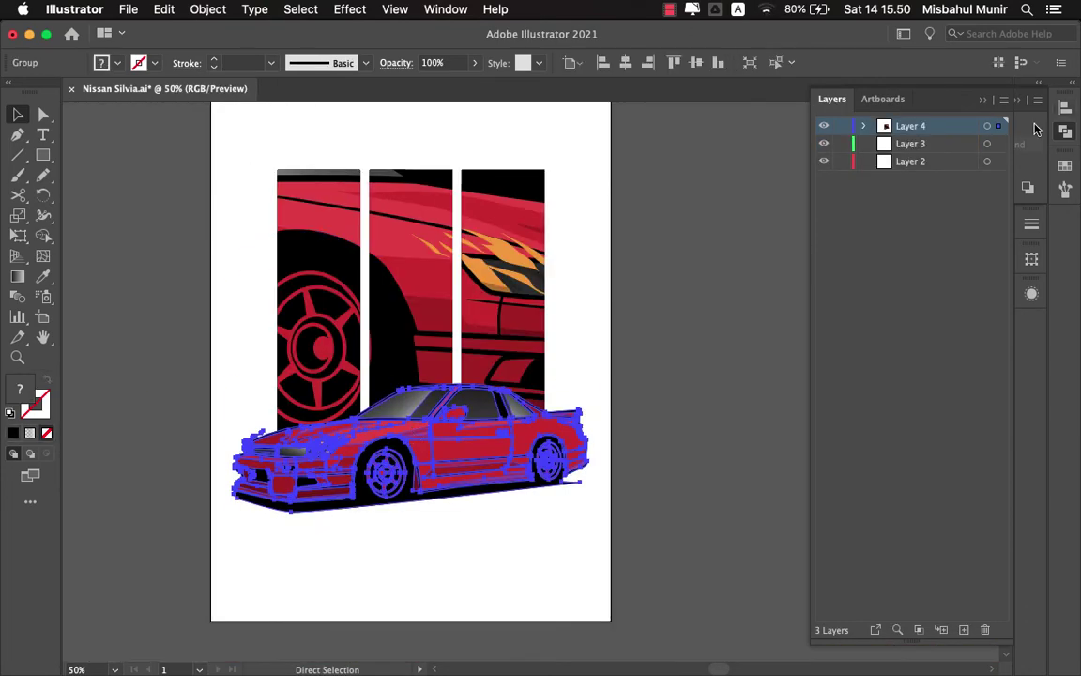
# - Apply a trial offset path around the car and select the resulting offset shape
pyautogui.click(207, 8)
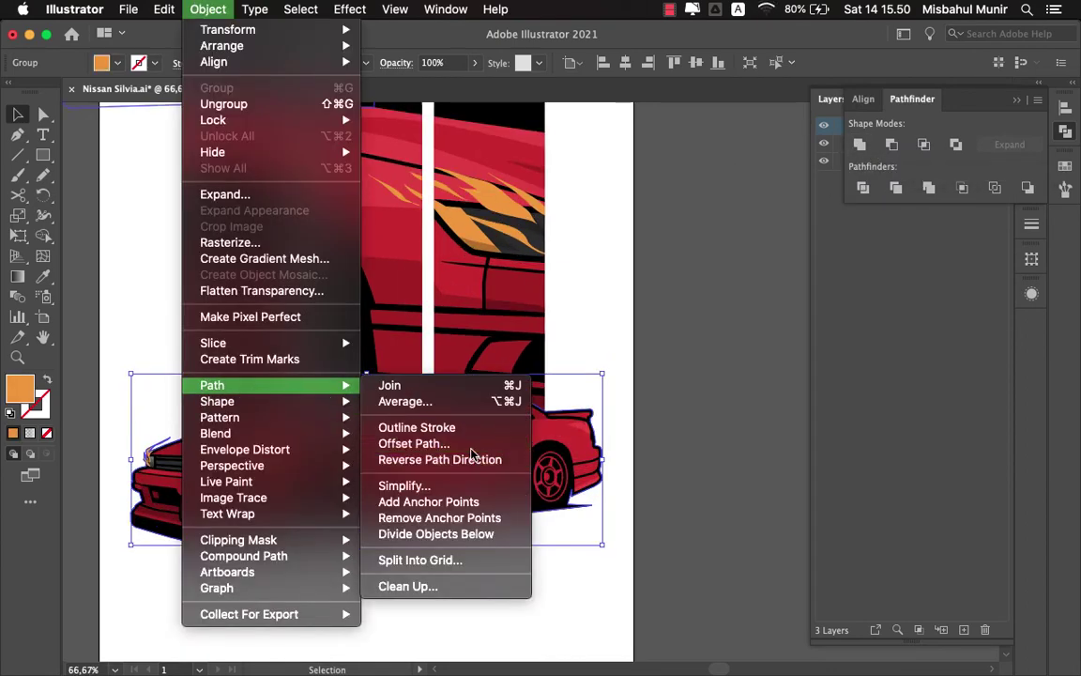
pyautogui.click(413, 441)
pyautogui.click(979, 447)
pyautogui.click(603, 434)
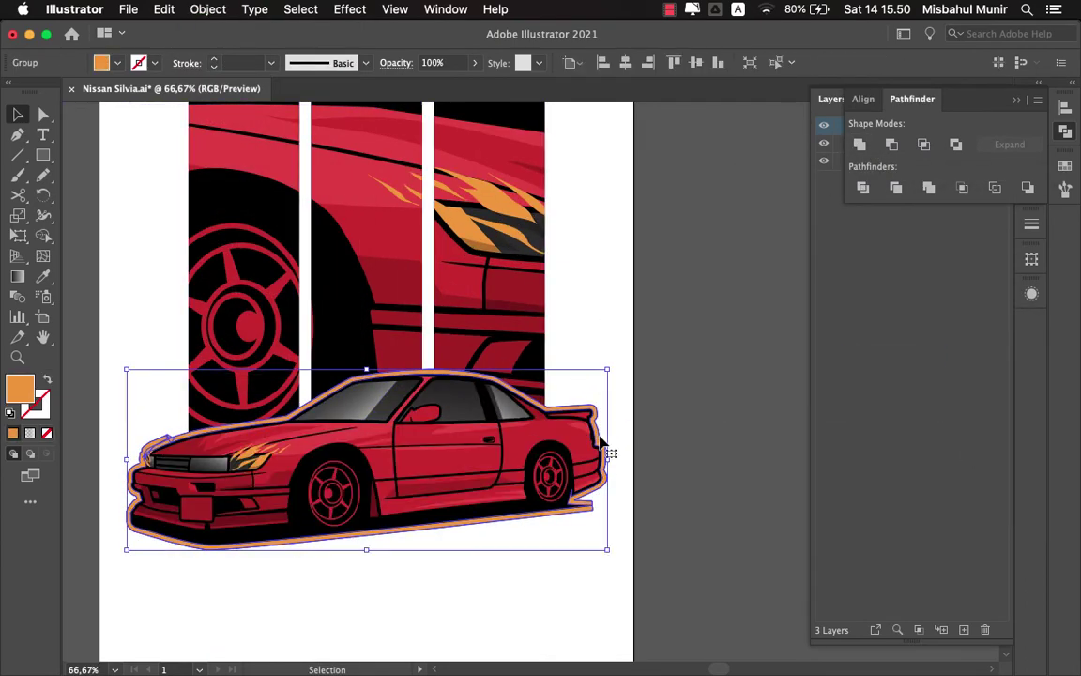
pyautogui.click(600, 508)
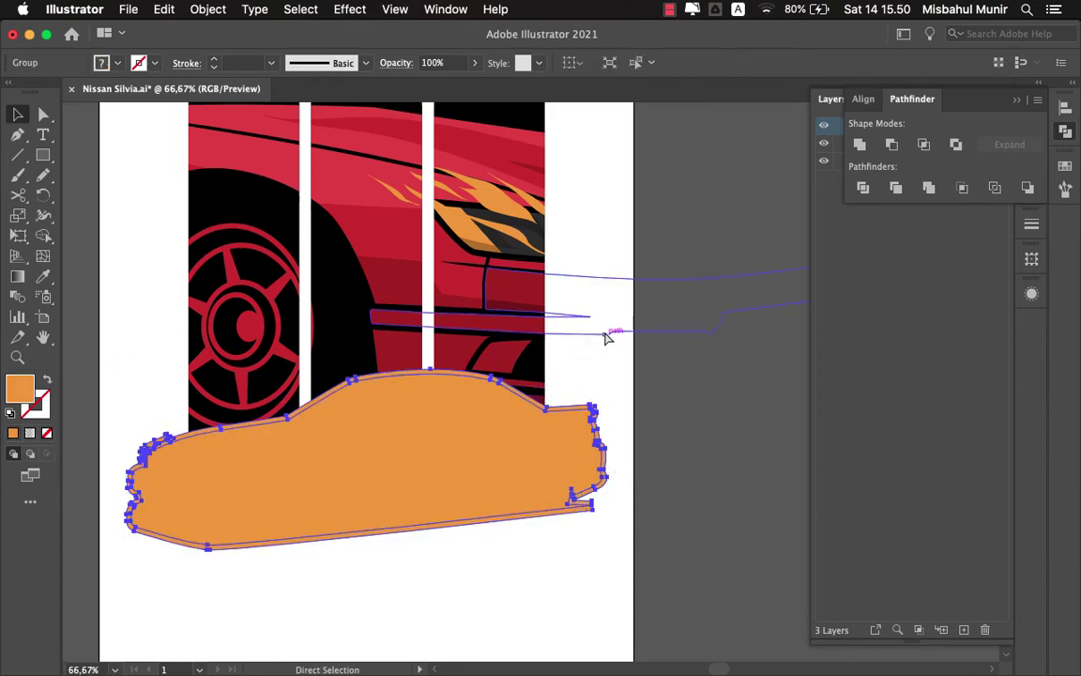
# - Offset the car's path by 5 px with rounded corner joins
pyautogui.click(207, 9)
pyautogui.click(443, 442)
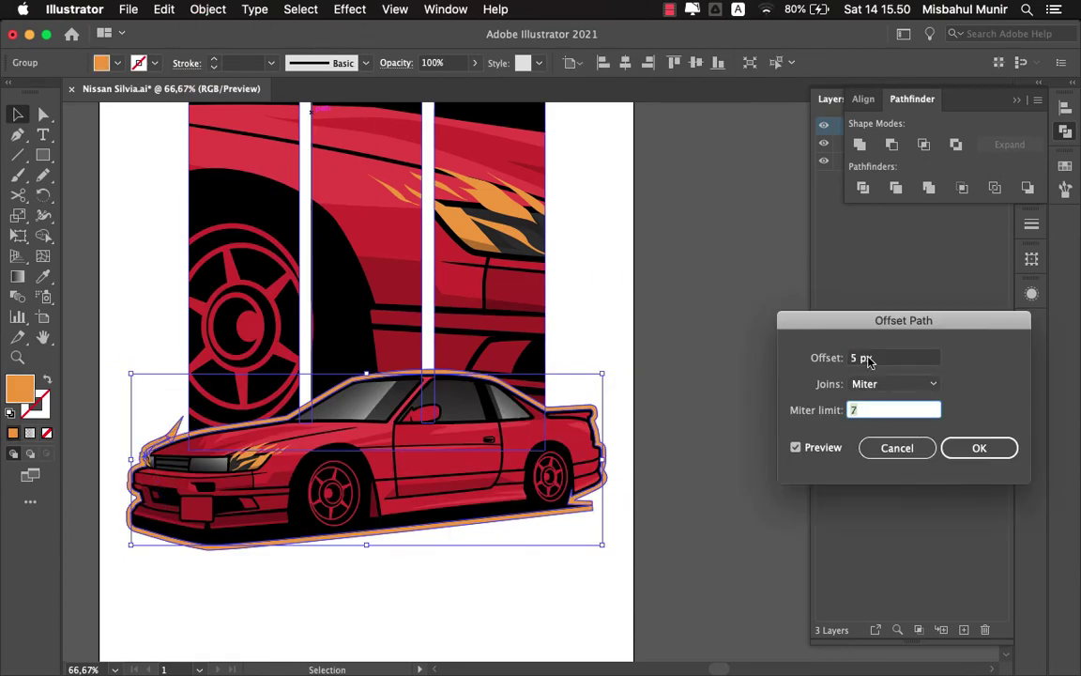
pyautogui.click(891, 384)
pyautogui.click(897, 392)
pyautogui.click(892, 384)
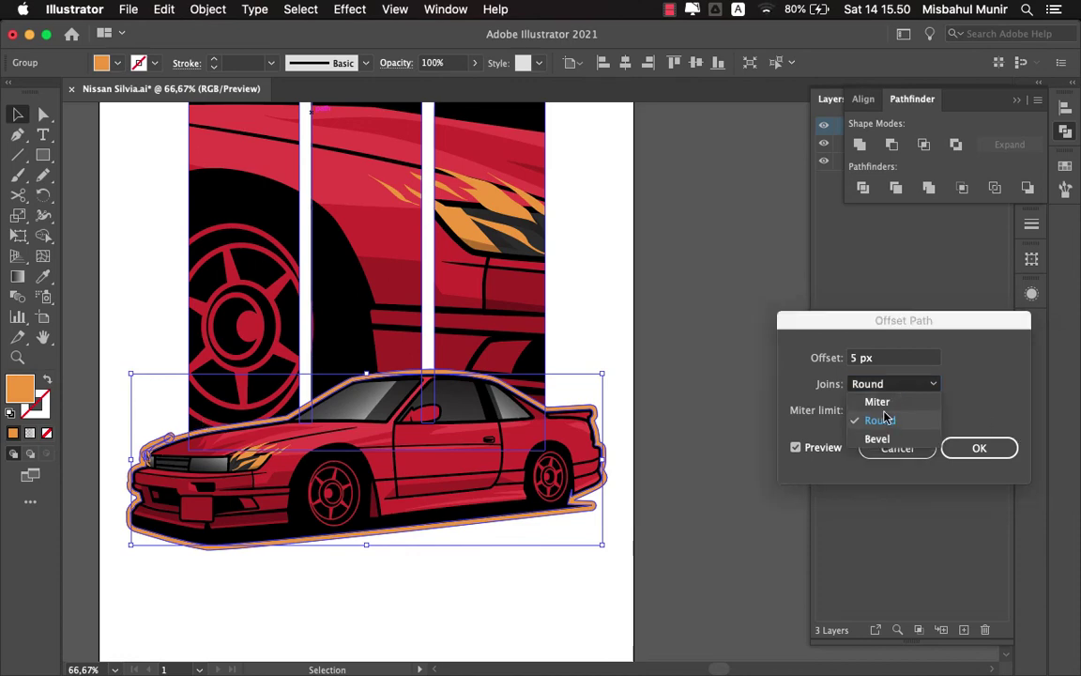
pyautogui.click(877, 436)
pyautogui.press('Return')
# - Unite the offset pieces into a single white outline around the car
pyautogui.doubleClick(147, 453)
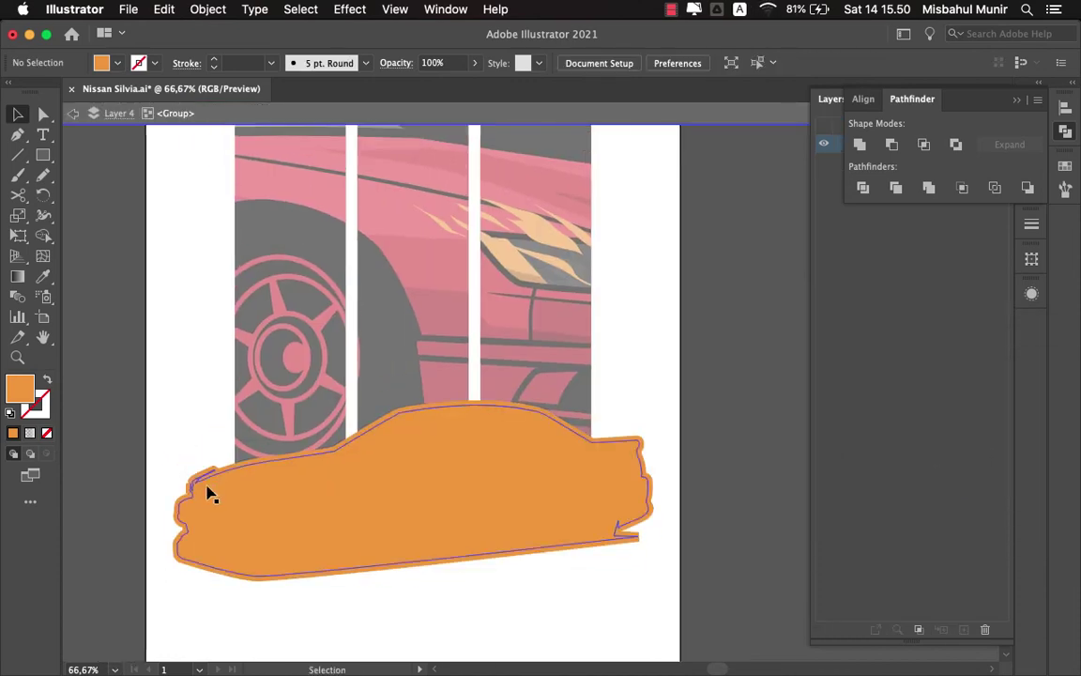
pyautogui.scroll(4, 141, 450)
pyautogui.click(859, 143)
pyautogui.scroll(-2, 343, 448)
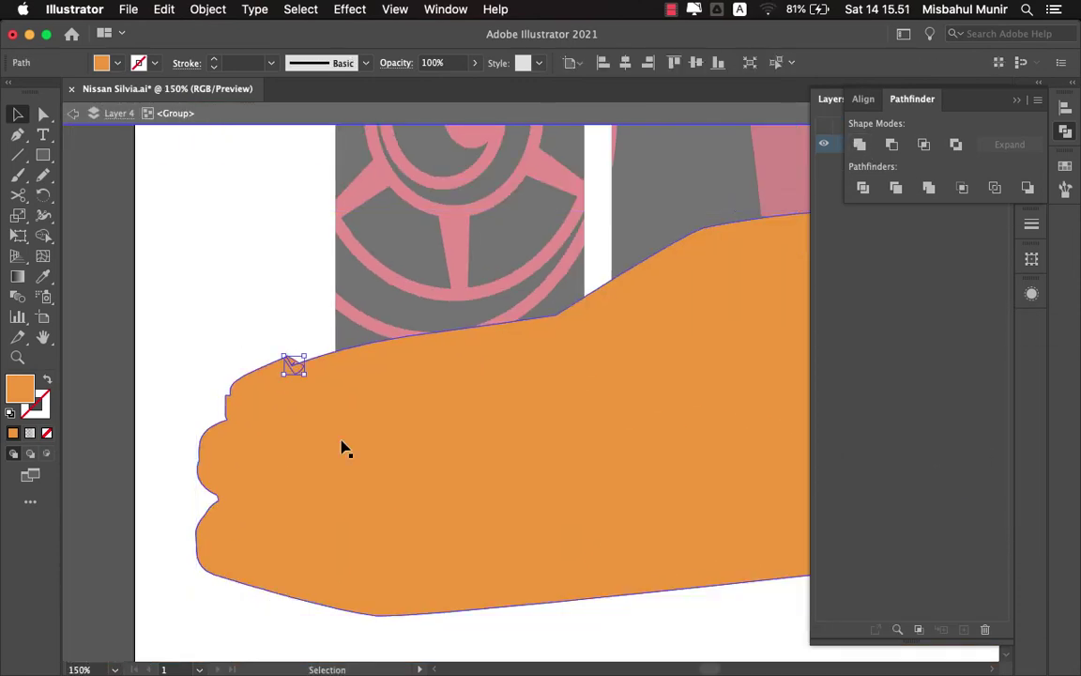
pyautogui.doubleClick(238, 278)
pyautogui.scroll(1, 234, 368)
pyautogui.click(181, 309)
pyautogui.scroll(-2, 362, 357)
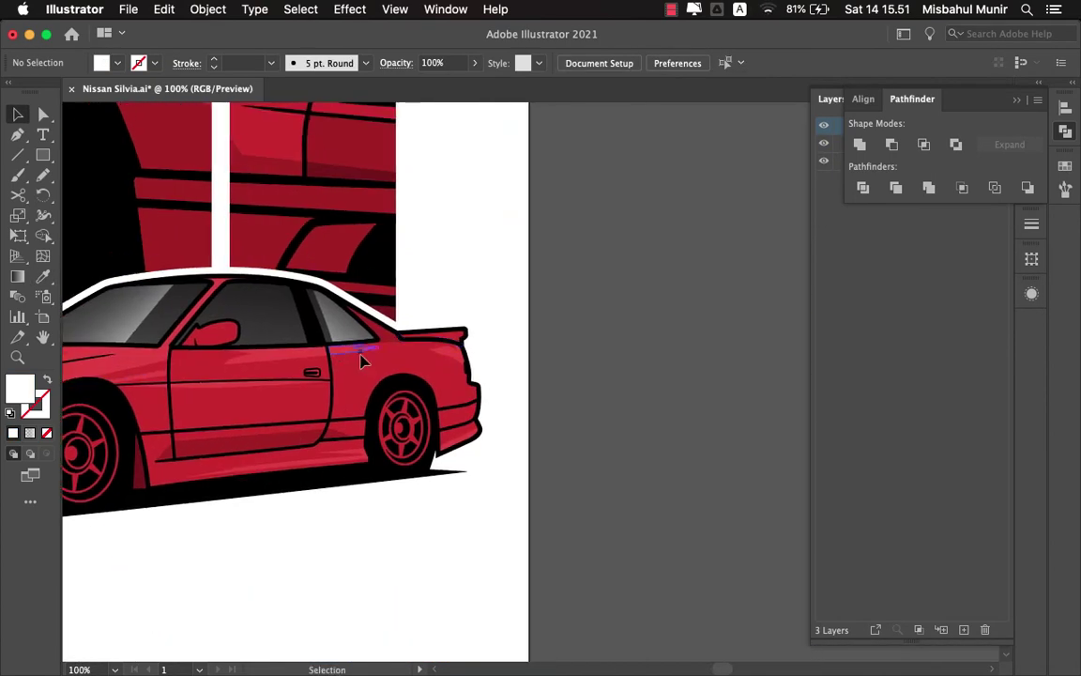
pyautogui.scroll(-2, 537, 375)
pyautogui.moveTo(537, 374); pyautogui.dragTo(563, 388)
pyautogui.scroll(-1, 563, 389)
# - Add a 'Silvia' text line below the car with the Type tool
pyautogui.press('t')
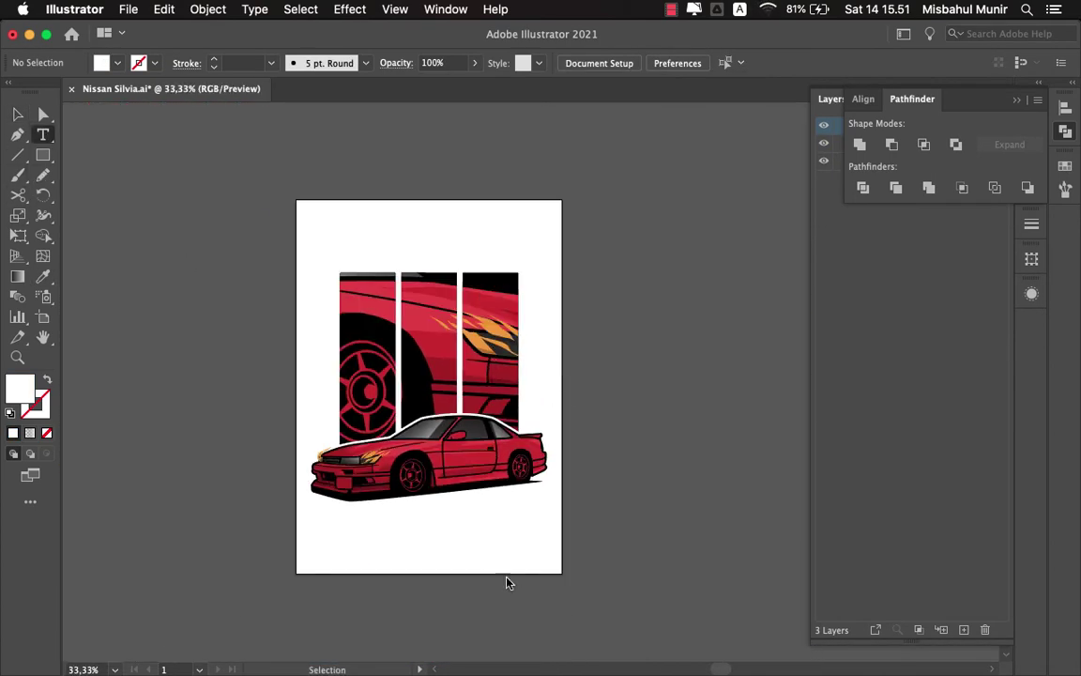
pyautogui.click(403, 540)
pyautogui.scroll(2, 531, 526)
pyautogui.scroll(3, 598, 523)
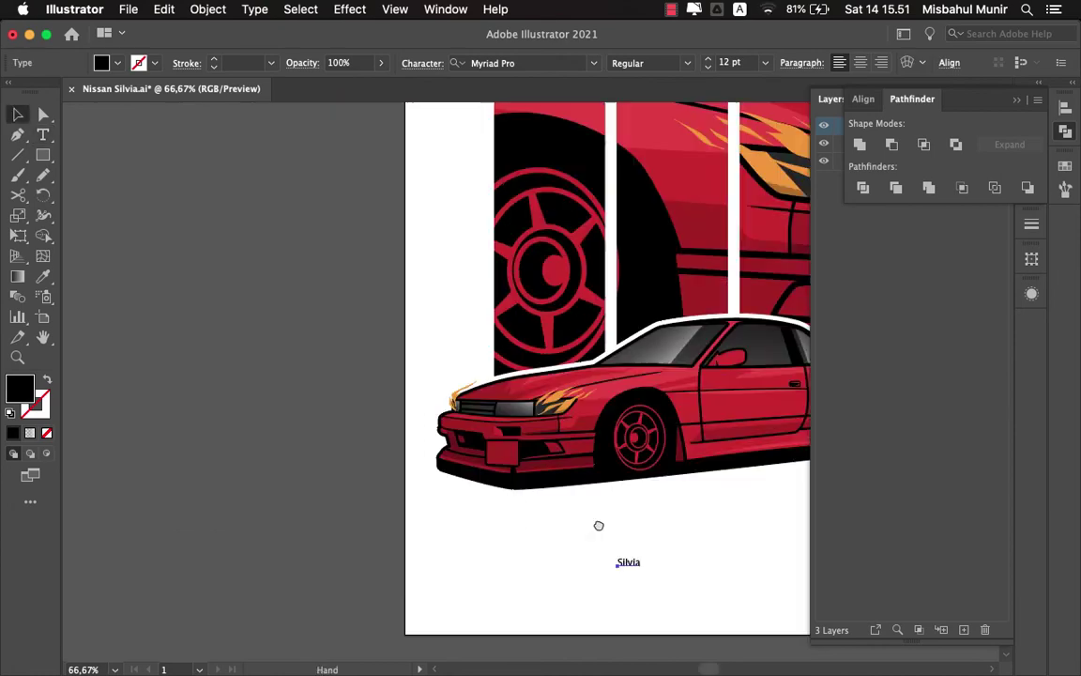
pyautogui.press('Escape')
pyautogui.hscroll(5, 375, 329)
# - Set the Silvia text's font to Gellatio
pyautogui.click(594, 63)
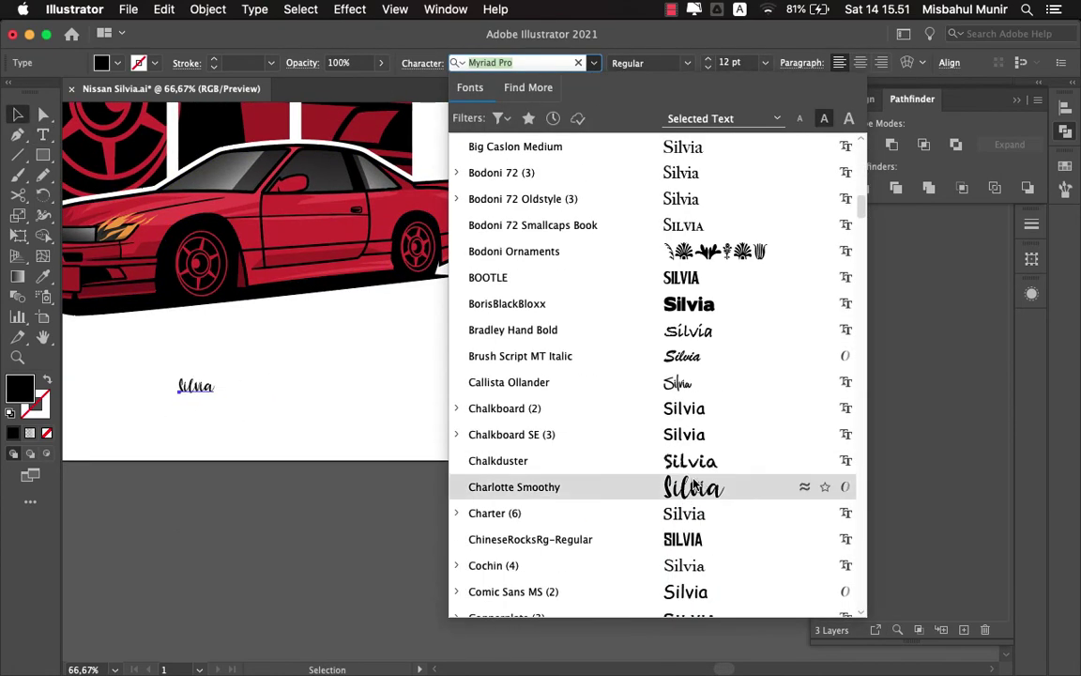
pyautogui.scroll(-2, 675, 488)
pyautogui.scroll(-5, 676, 488)
pyautogui.scroll(-2, 682, 495)
pyautogui.click(682, 495)
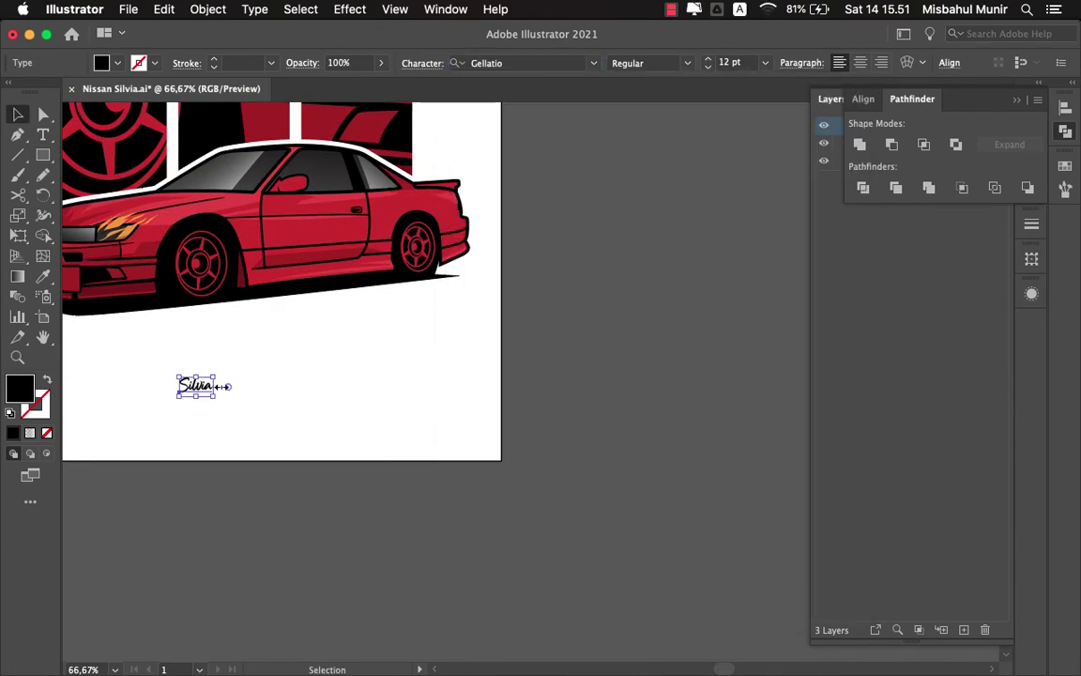
# - Enlarge Silvia to about 145 pt and position it over the bars above the car
pyautogui.moveTo(213, 375); pyautogui.dragTo(398, 295)
pyautogui.scroll(-1, 435, 476)
pyautogui.moveTo(459, 483); pyautogui.dragTo(544, 530)
pyautogui.moveTo(424, 464); pyautogui.dragTo(375, 204)
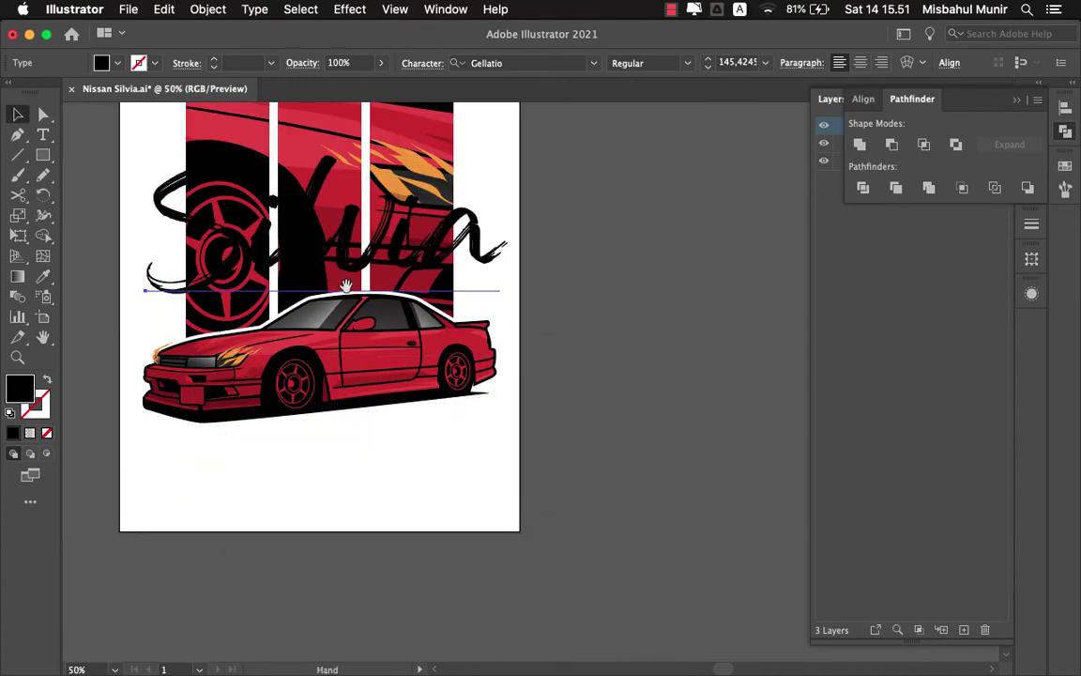
pyautogui.scroll(1, 376, 204)
pyautogui.hscroll(-1, 504, 399)
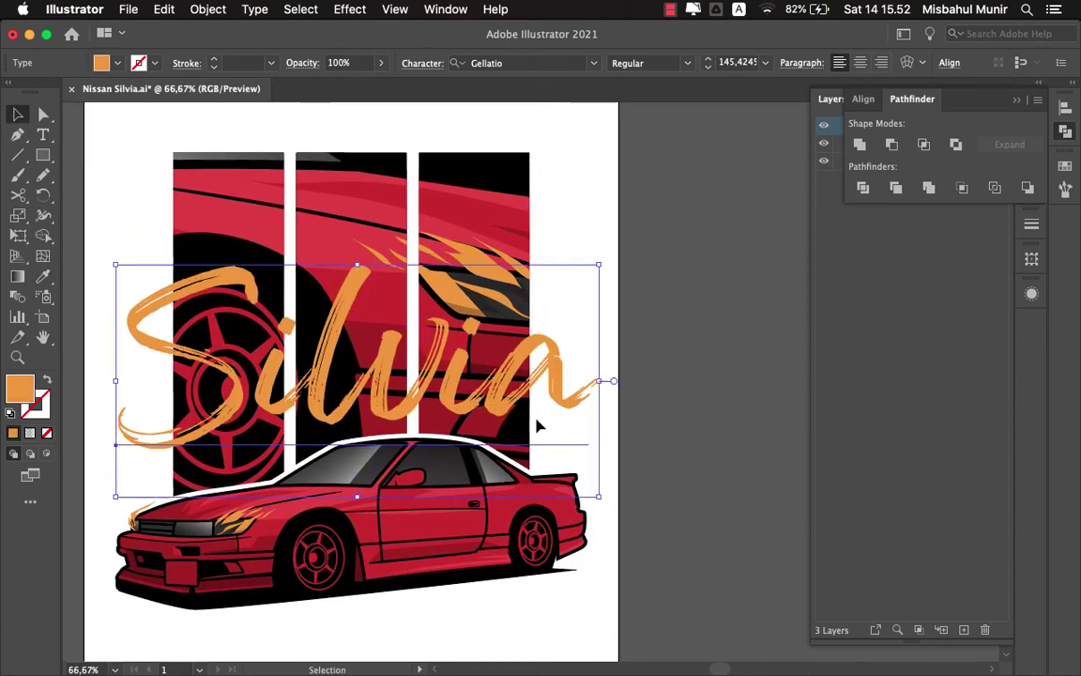
pyautogui.moveTo(480, 372); pyautogui.dragTo(478, 384)
# - Expand the Silvia text into shapes
pyautogui.click(207, 8)
pyautogui.click(224, 194)
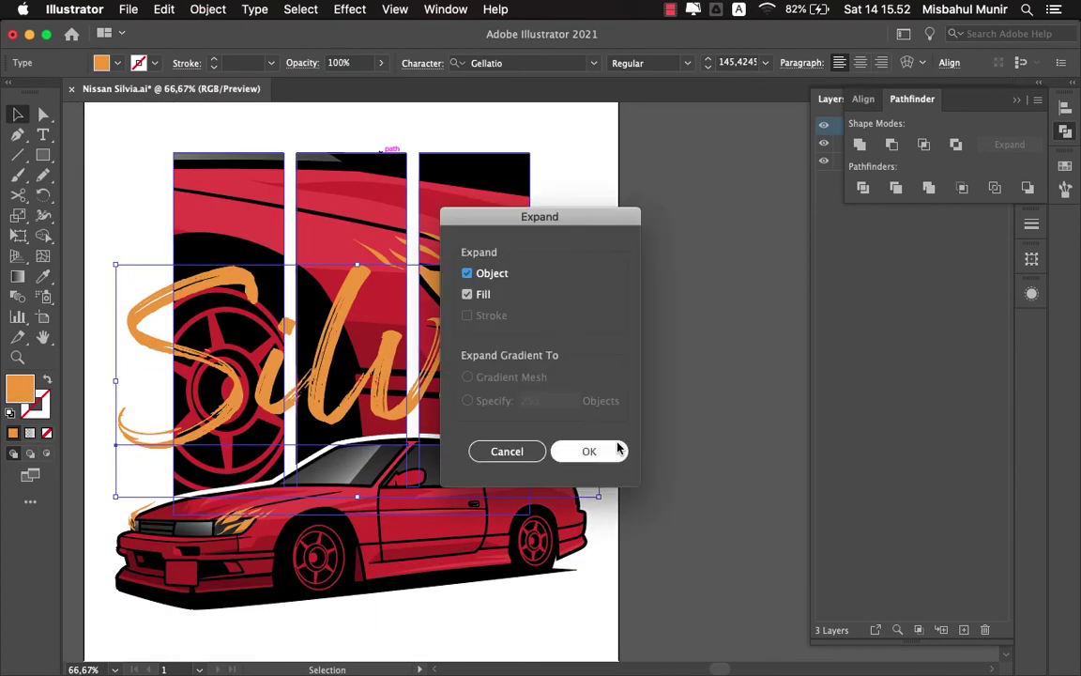
pyautogui.click(615, 450)
pyautogui.hscroll(-1, 488, 376)
# - Add a white offset-path outline with a chosen corner join around the Silvia lettering
pyautogui.click(207, 9)
pyautogui.click(404, 433)
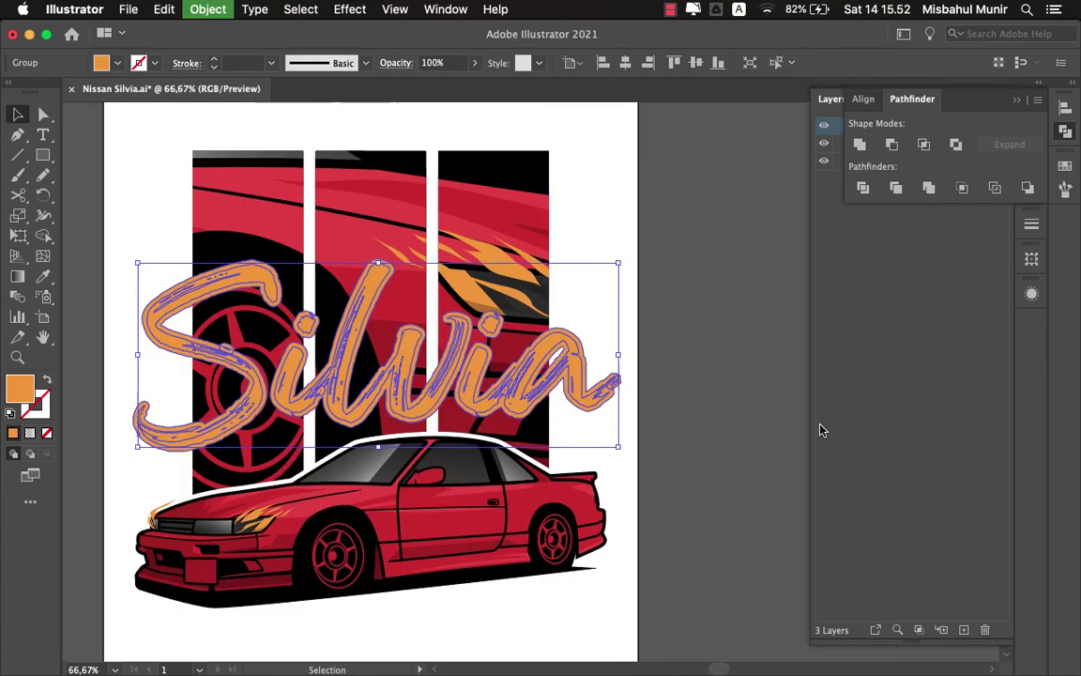
pyautogui.click(896, 381)
pyautogui.click(824, 415)
pyautogui.click(976, 446)
pyautogui.click(862, 143)
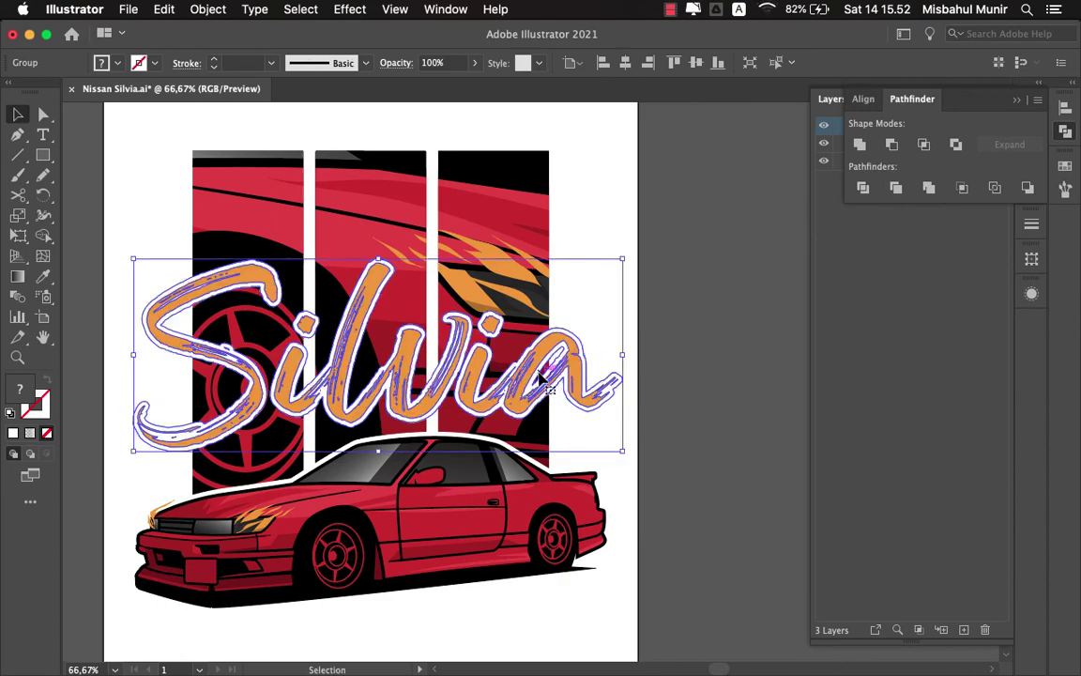
# - Move the Silvia lettering down so it sits just above the car
pyautogui.click(525, 549)
pyautogui.press('a')
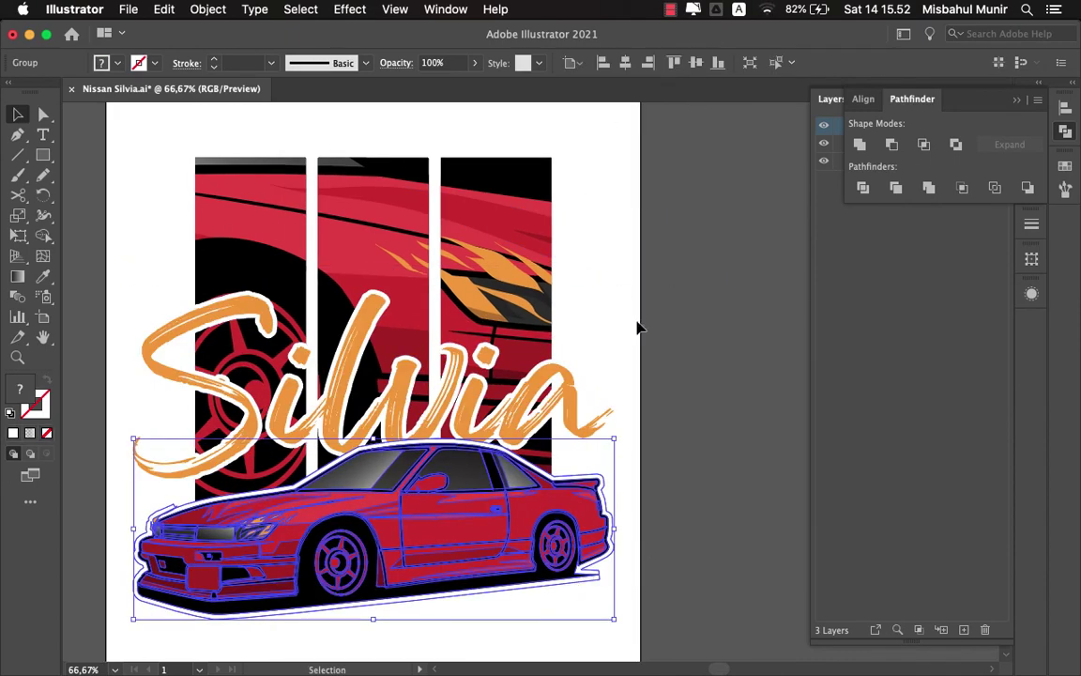
pyautogui.moveTo(495, 429); pyautogui.dragTo(601, 457)
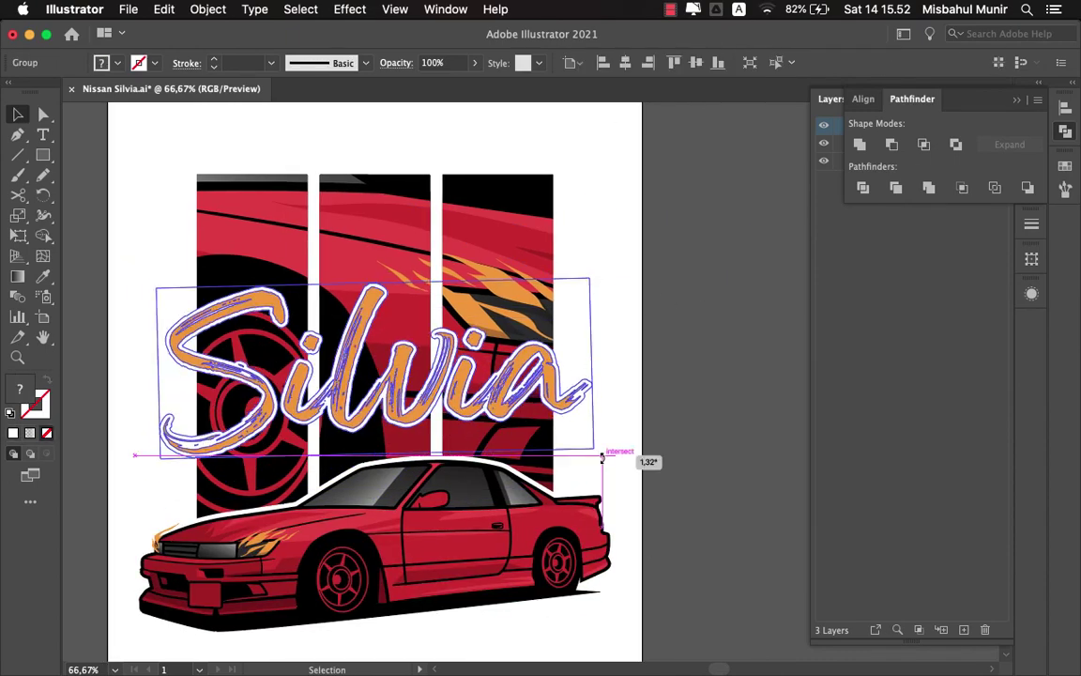